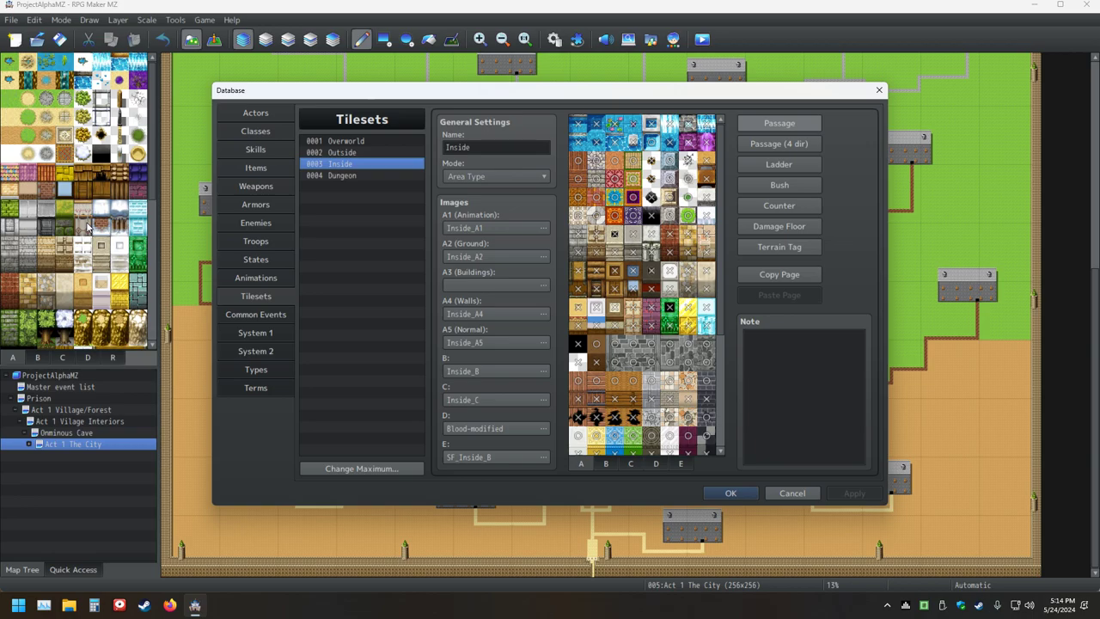
Compare the image assignments of the Outside and Inside tilesets in the database
click(352, 152)
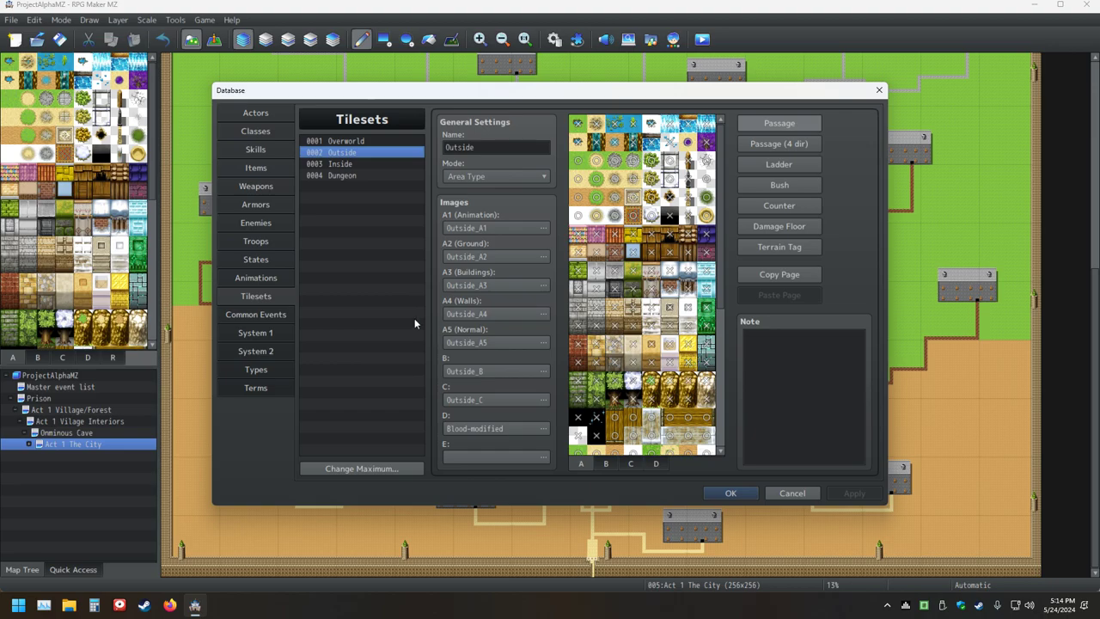
click(349, 164)
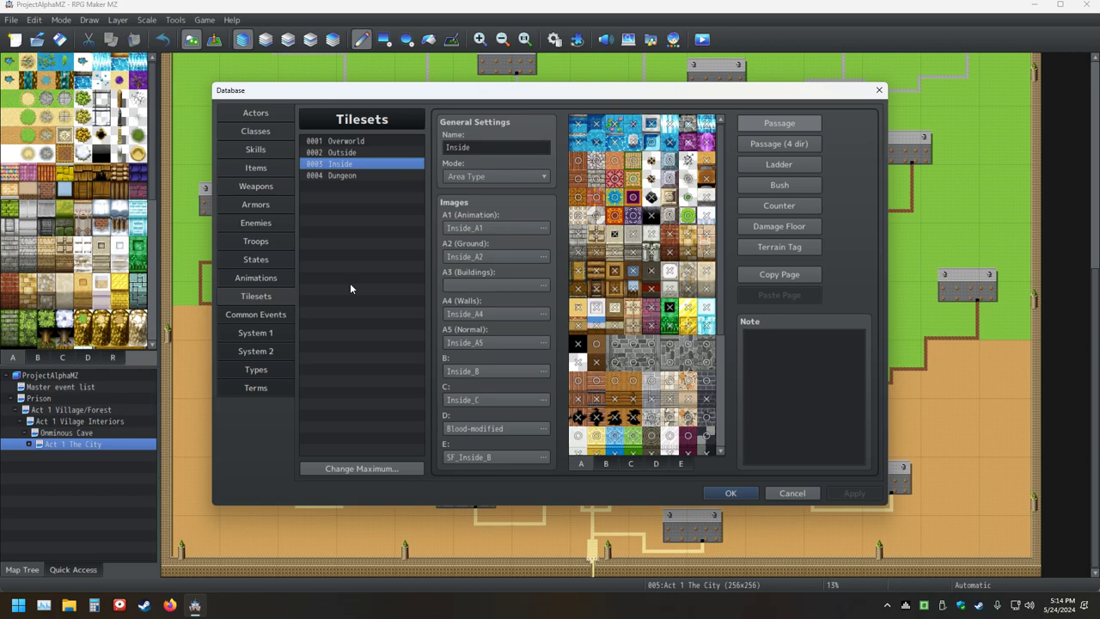
key(Escape)
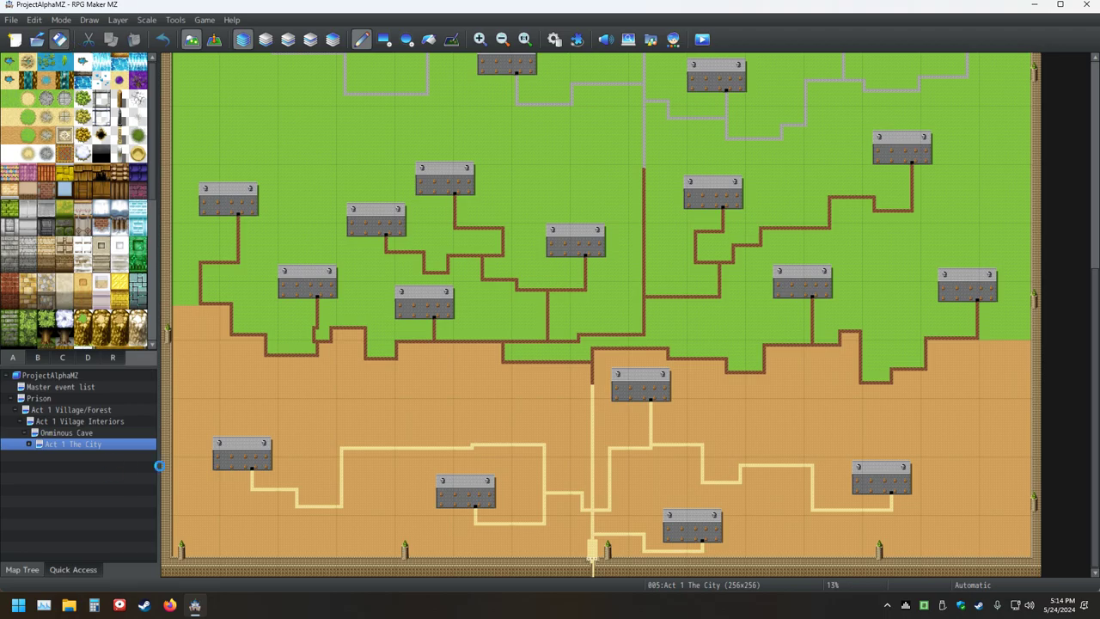
Minimize the map editor and launch RPG Maker VX Ace from the desktop
click(1036, 7)
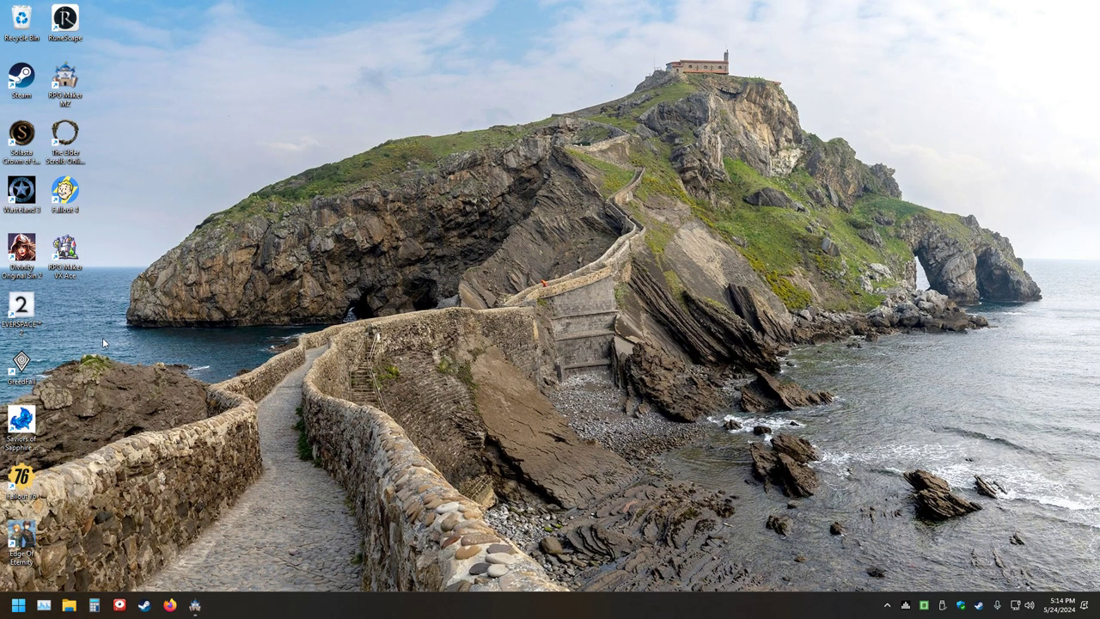
double_click(64, 251)
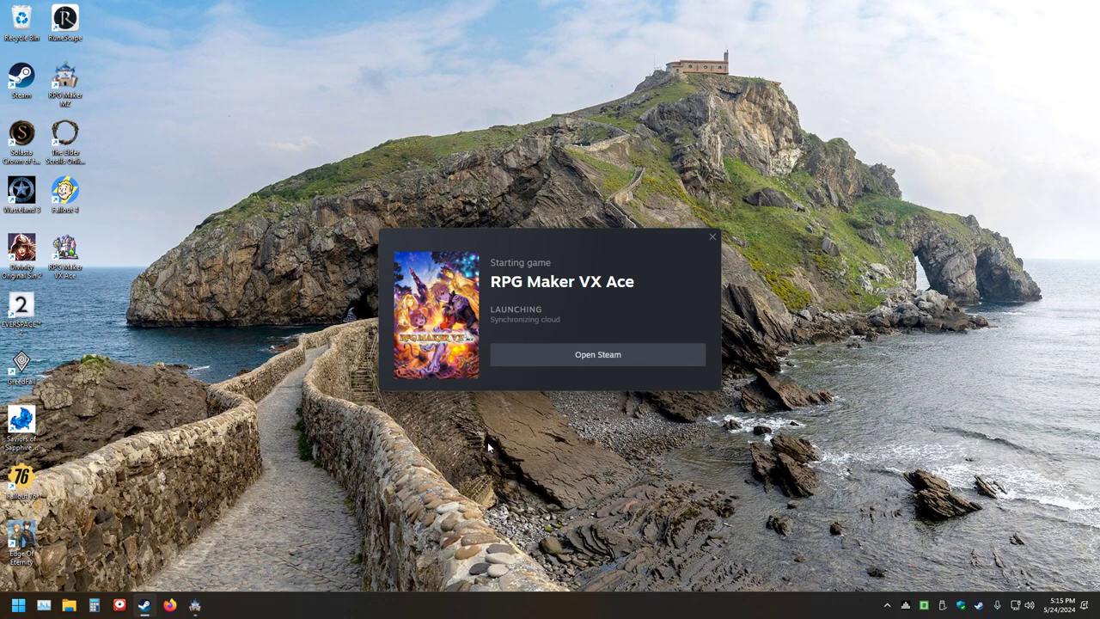
click(599, 353)
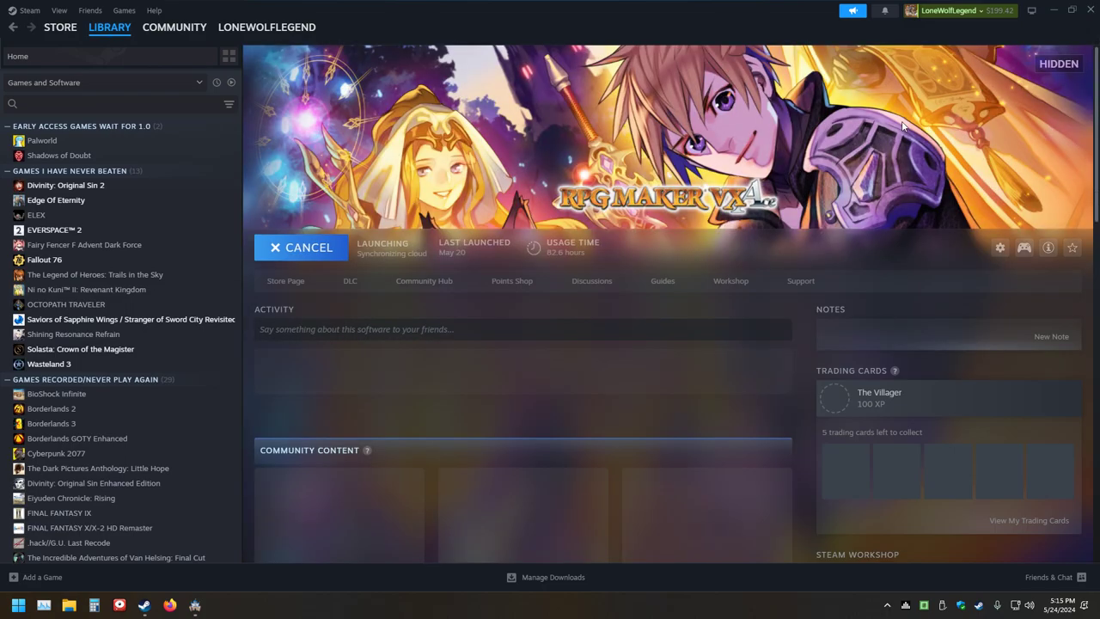
click(314, 256)
click(302, 256)
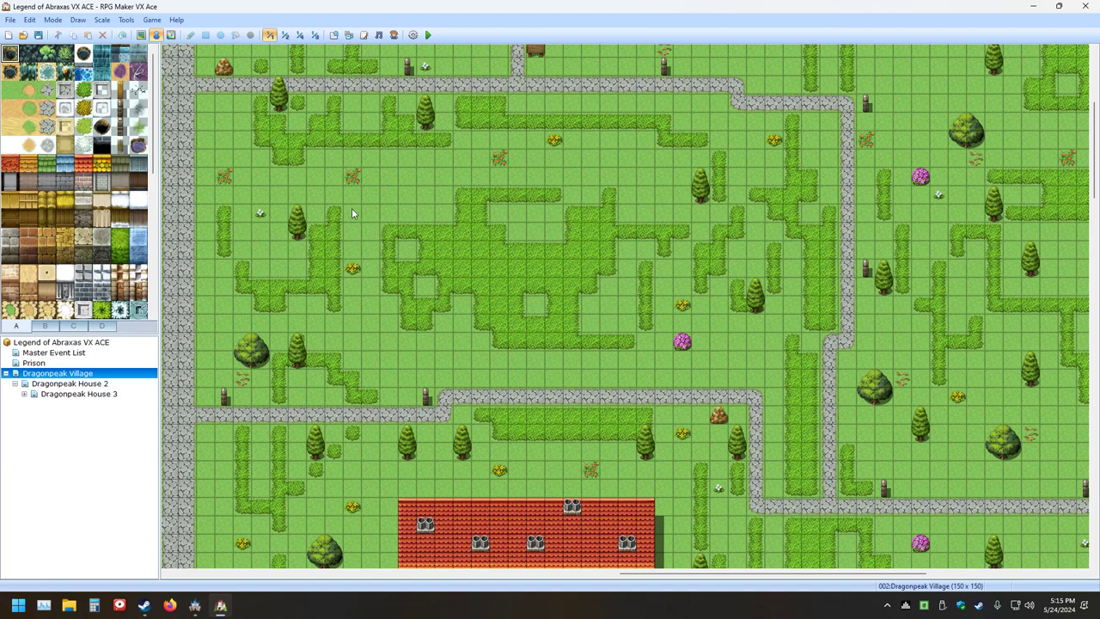
Examine the Field and Interior tilesets in the VX Ace project's database
click(348, 35)
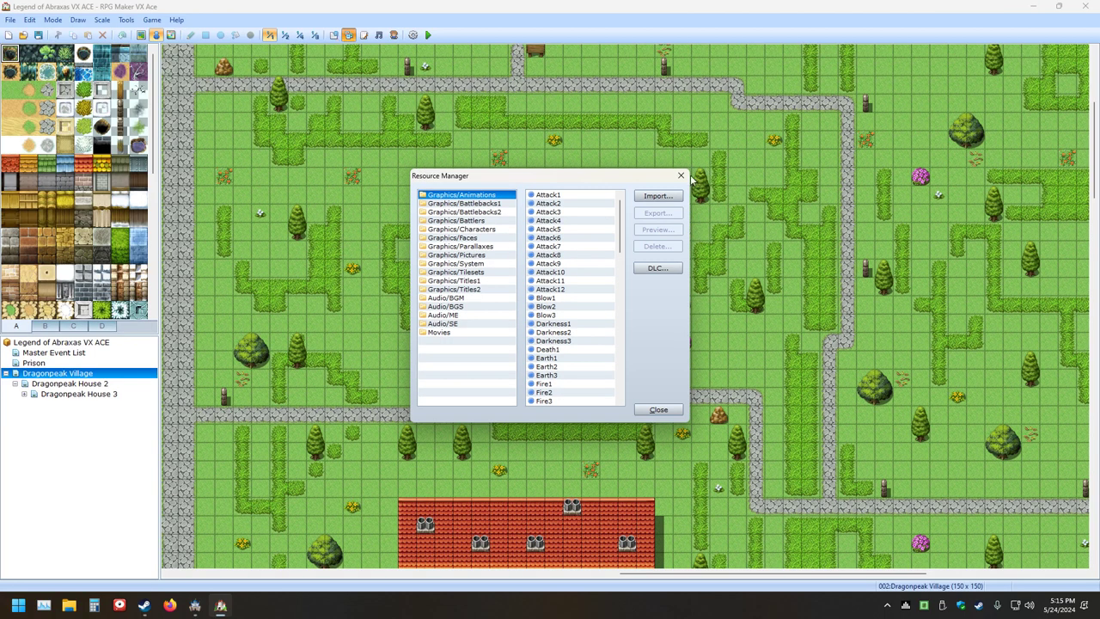
click(680, 175)
click(335, 34)
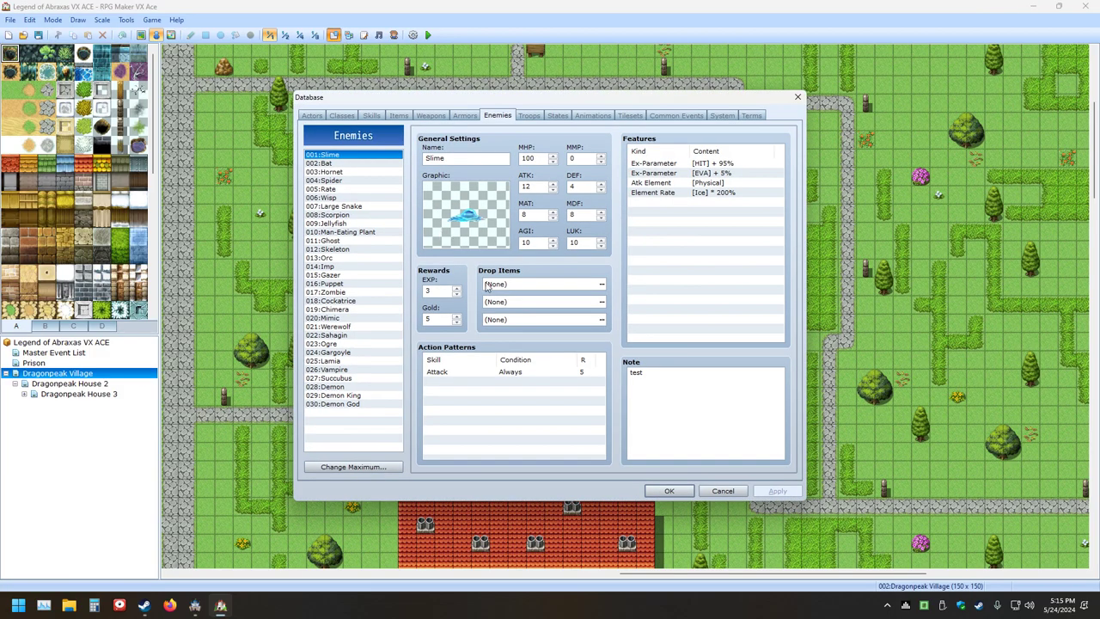
click(630, 117)
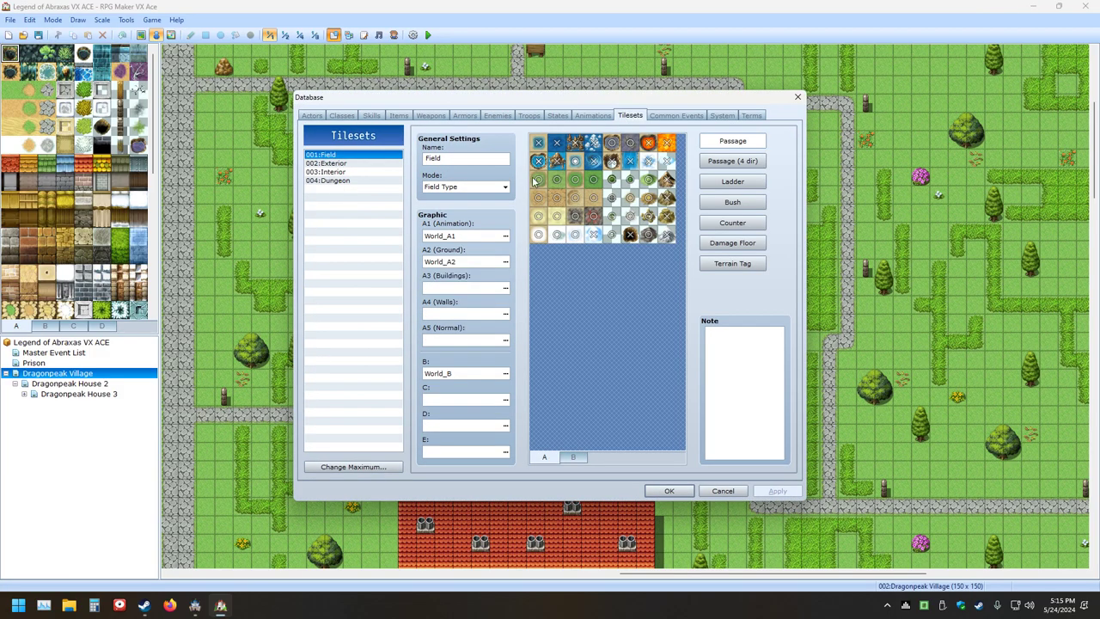
click(333, 173)
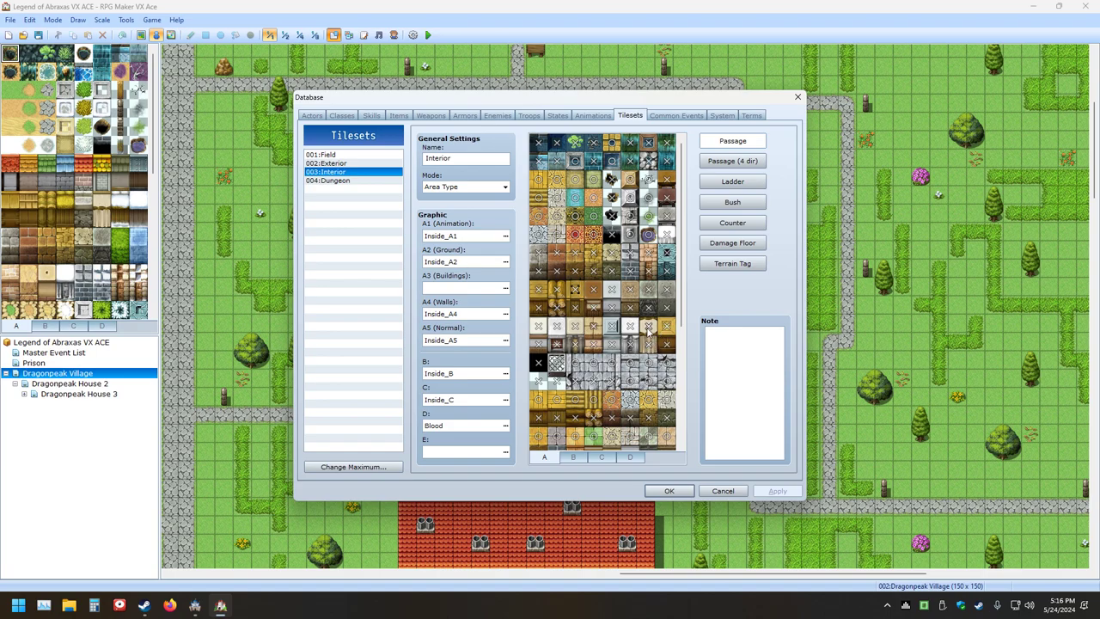
click(797, 98)
Switch back to RPG Maker MZ, review the Inside tileset in the database and browse the city map's tile palette
click(195, 605)
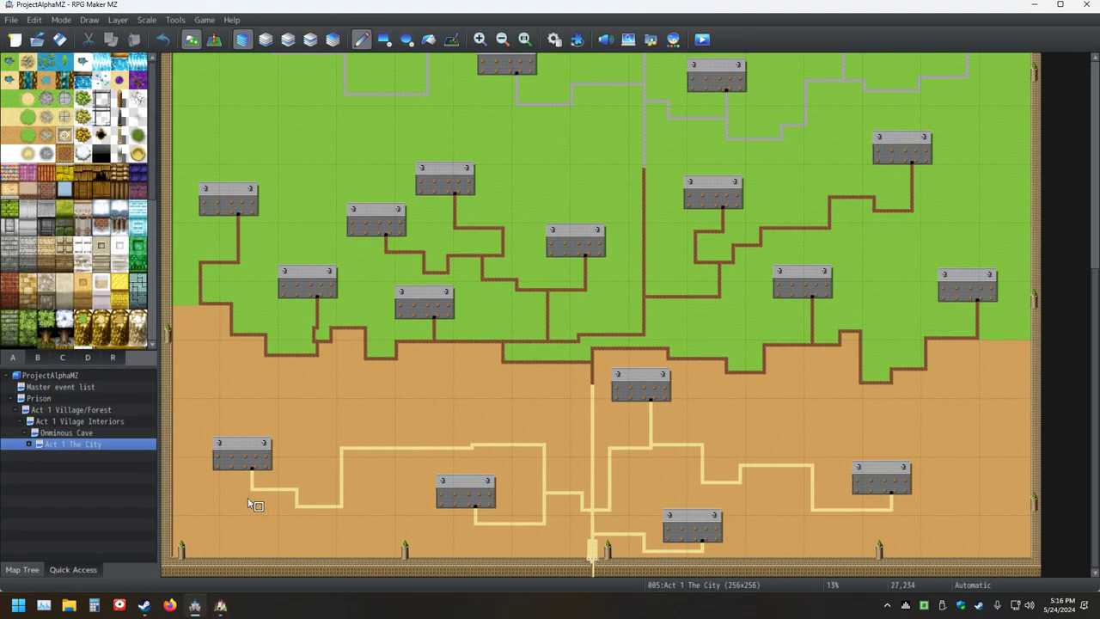
click(555, 38)
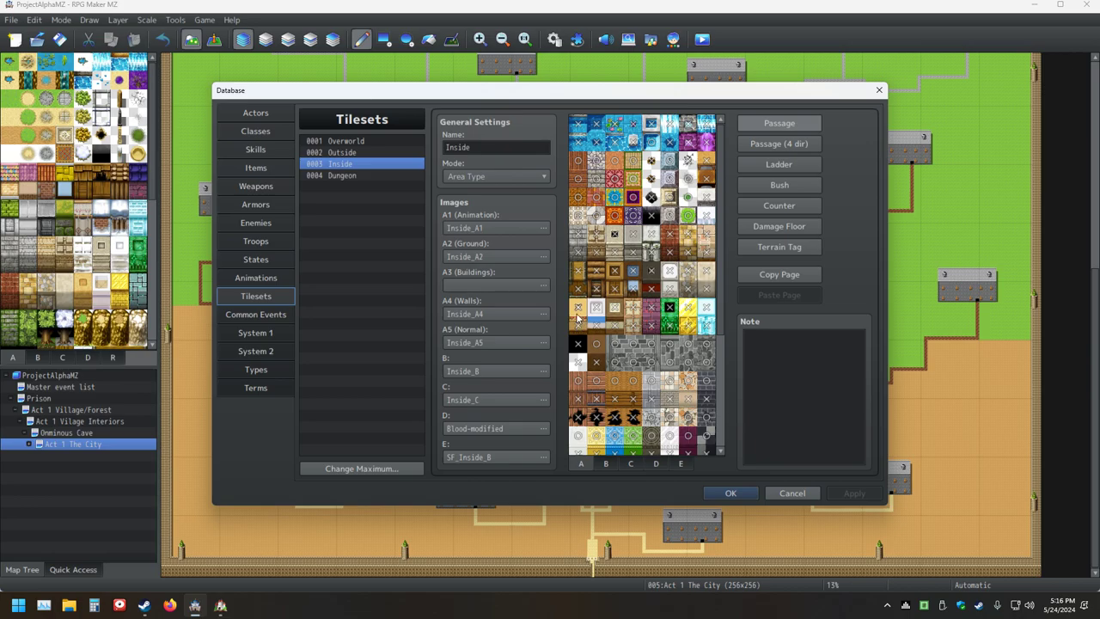
click(879, 90)
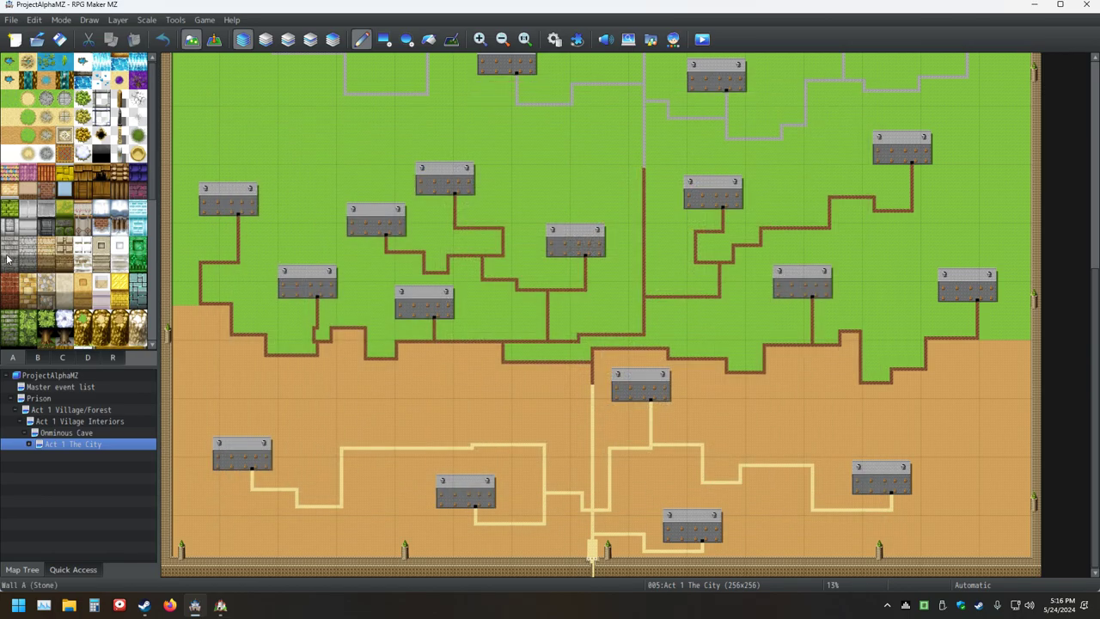
scroll(8, 261, down, 3)
scroll(27, 249, down, 1)
scroll(27, 250, up, 4)
Set the Act 1 The City map's tileset to 0003 Inside and browse the tiles it offers
right_click(65, 443)
click(86, 419)
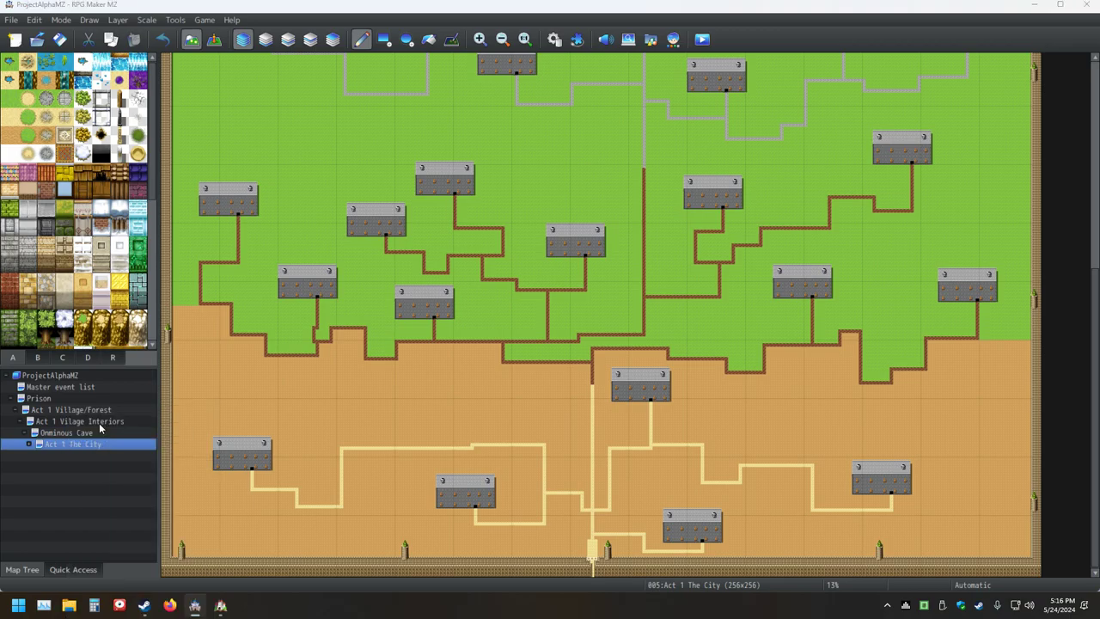
click(374, 196)
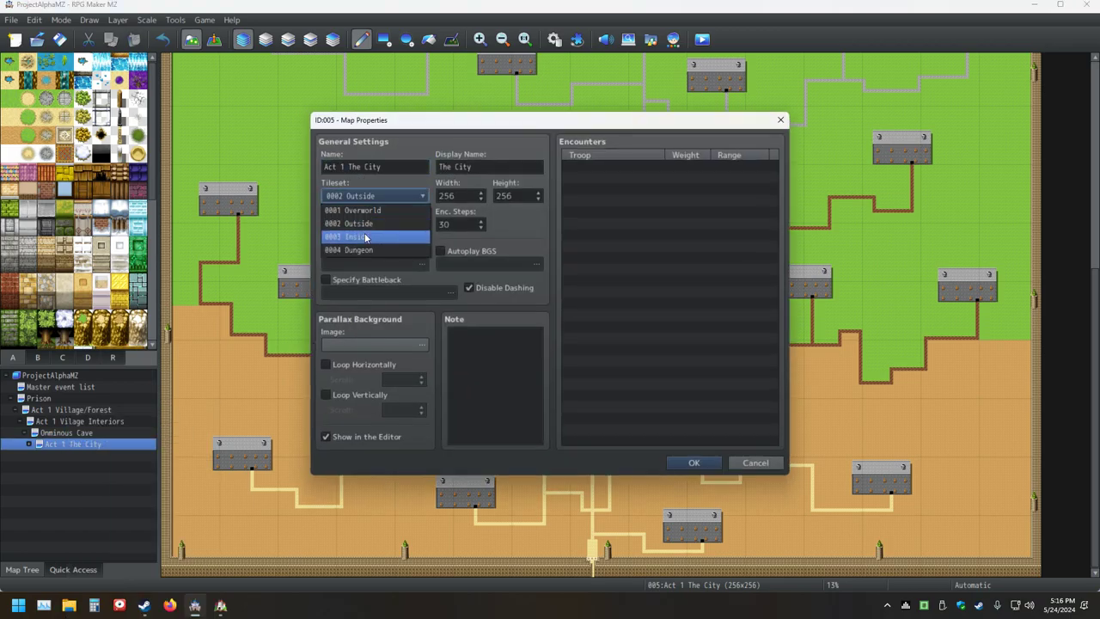
click(370, 239)
click(706, 465)
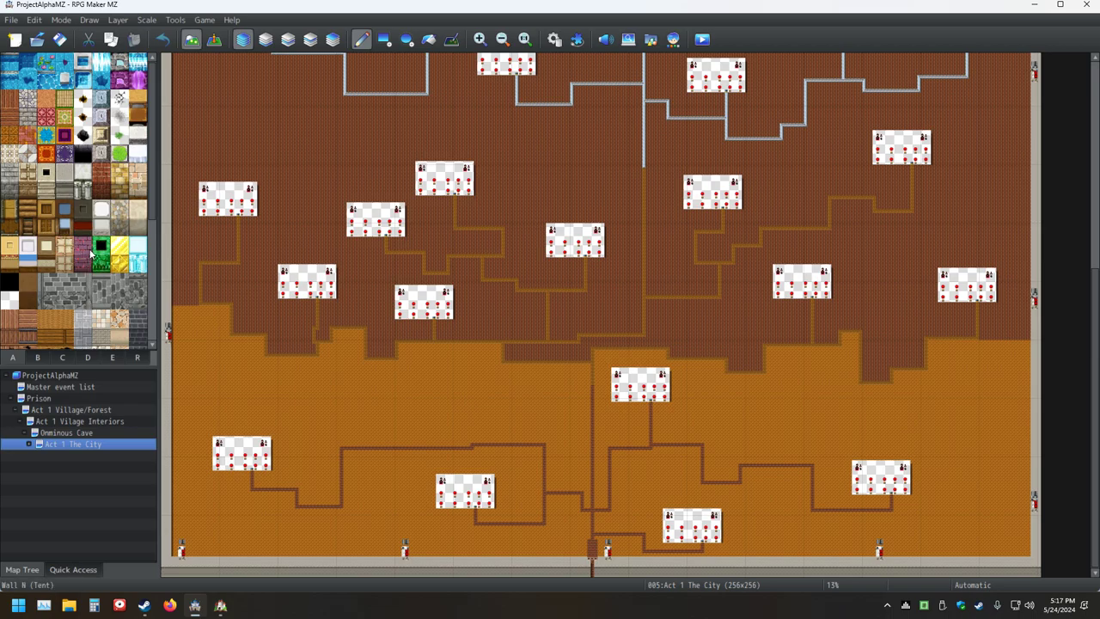
scroll(90, 252, down, 5)
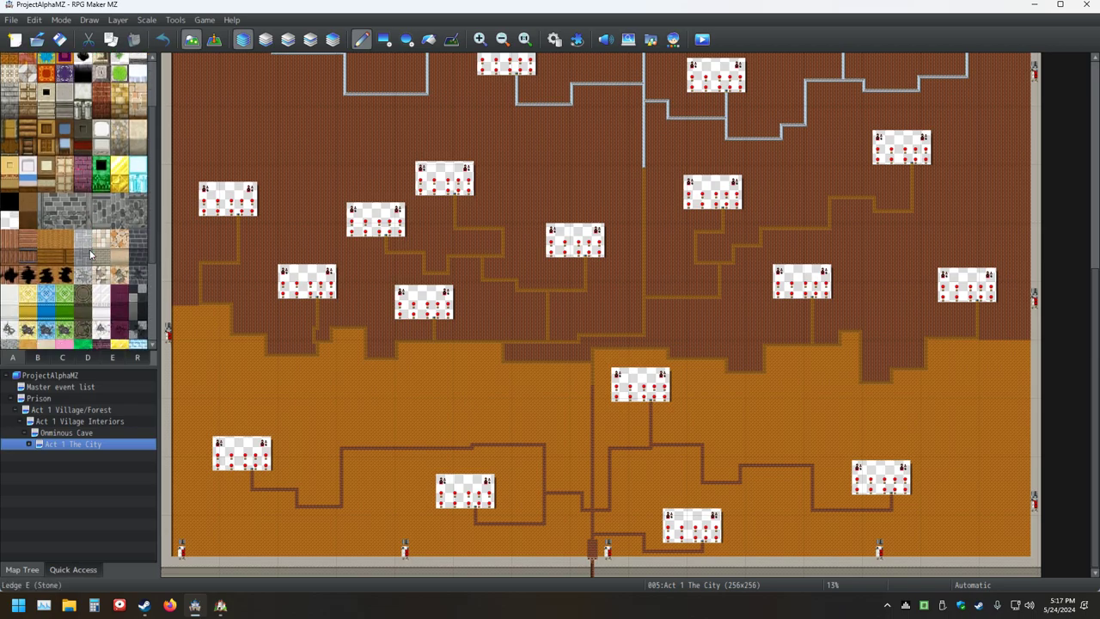
scroll(89, 249, up, 4)
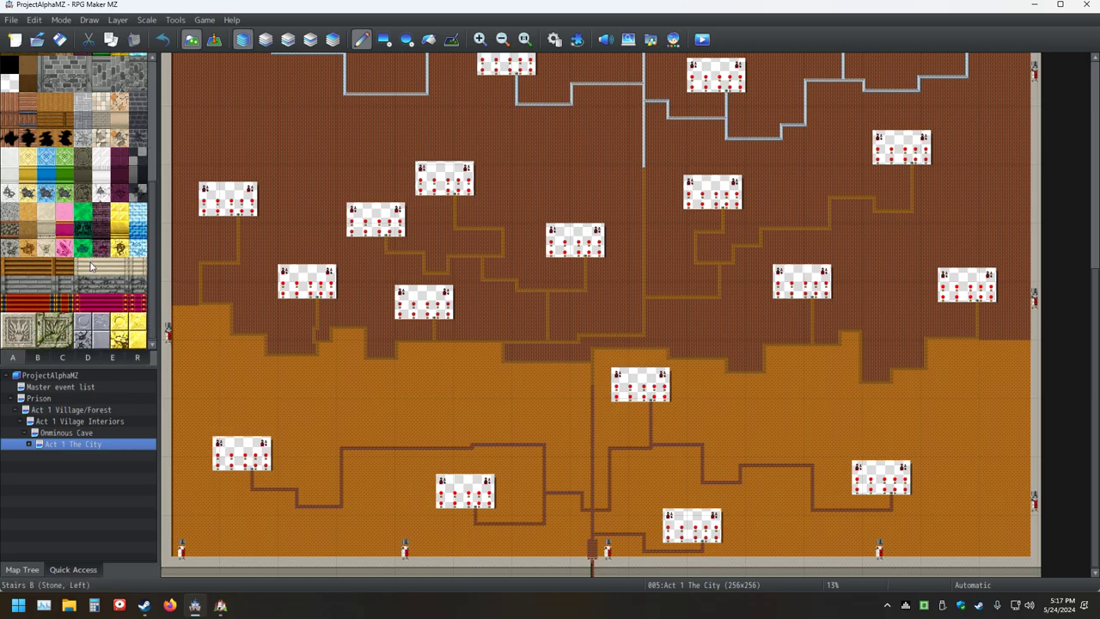
scroll(88, 244, up, 2)
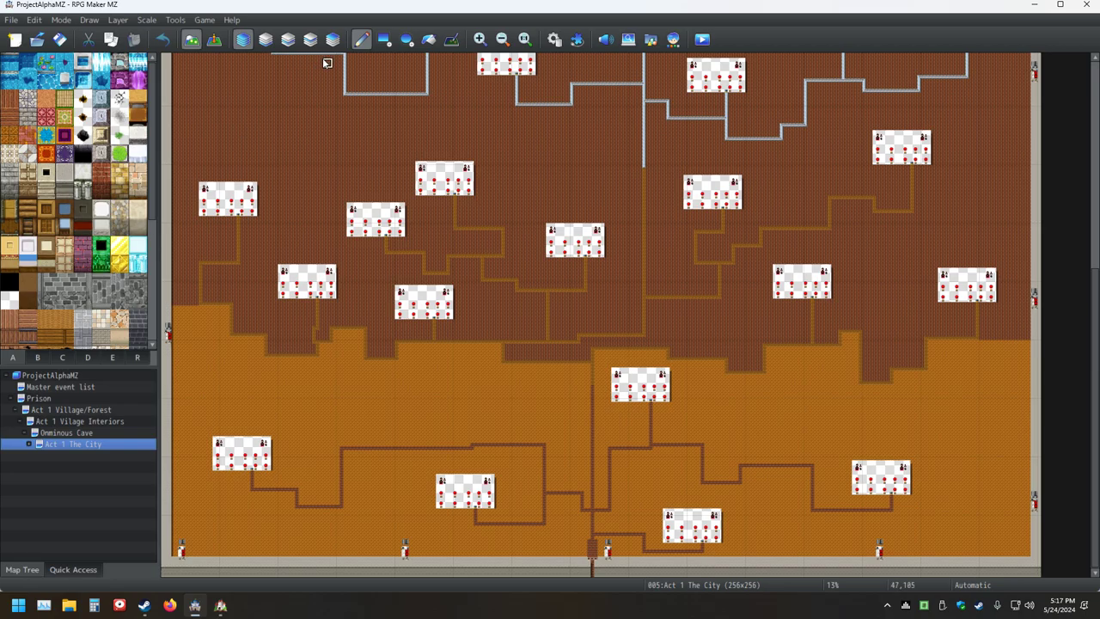
Set the Act 1 The City map's tileset to 0004 Dungeon and look over the whole map
right_click(67, 448)
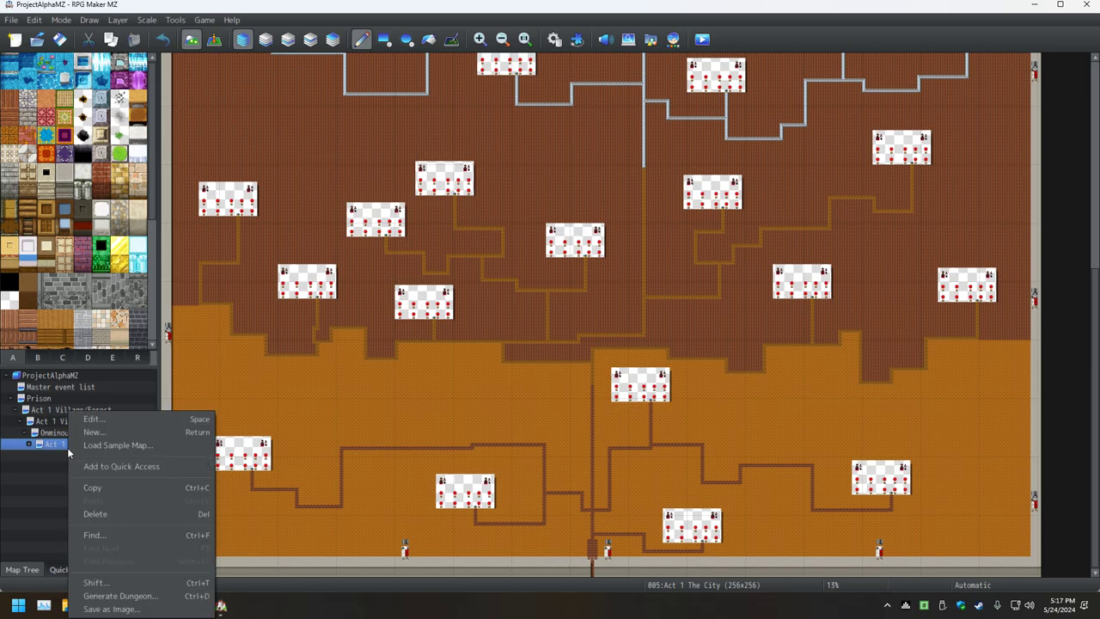
click(119, 417)
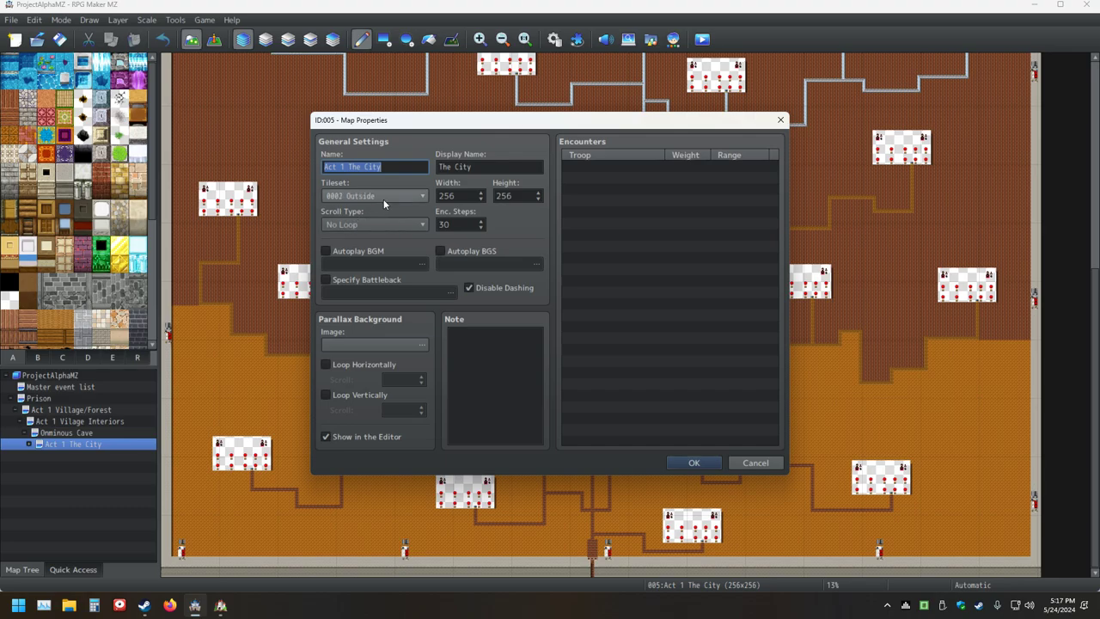
click(717, 462)
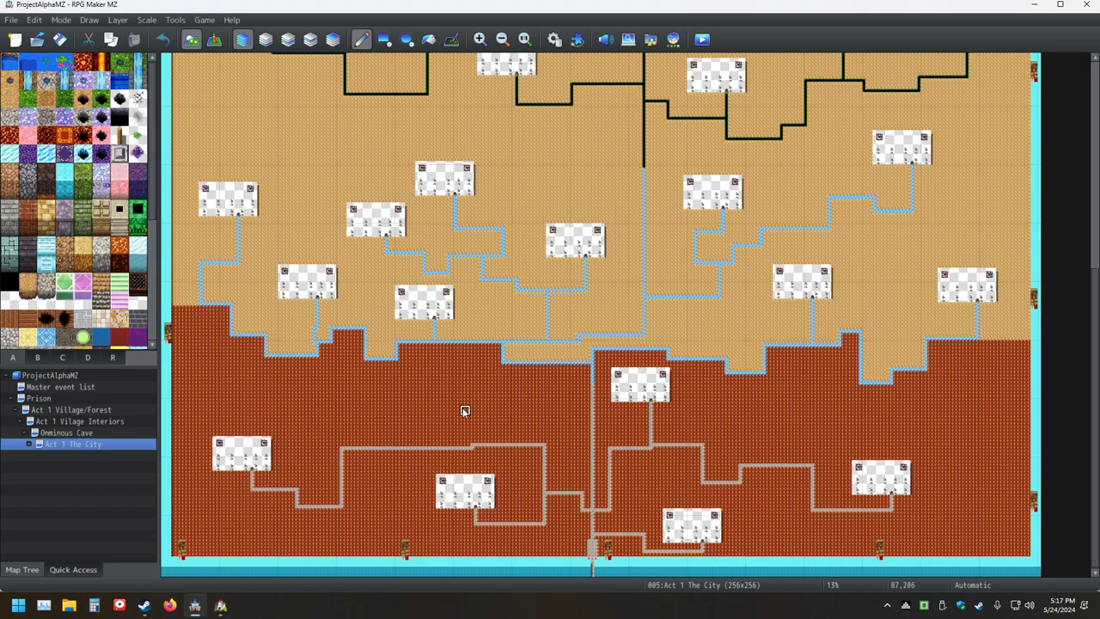
scroll(464, 410, up, 10)
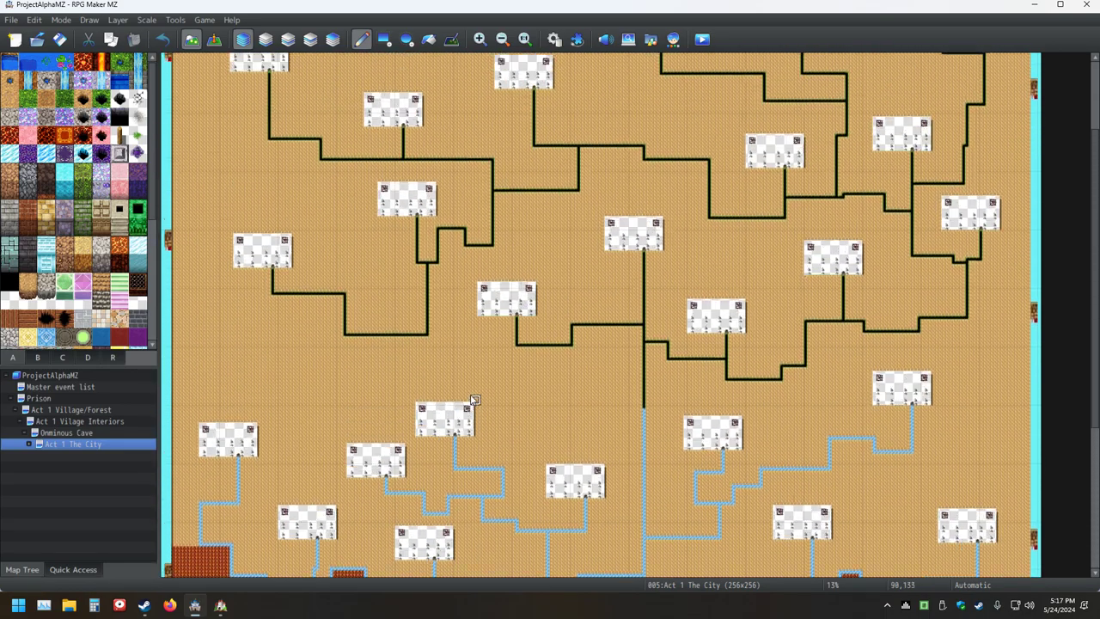
scroll(475, 400, up, 4)
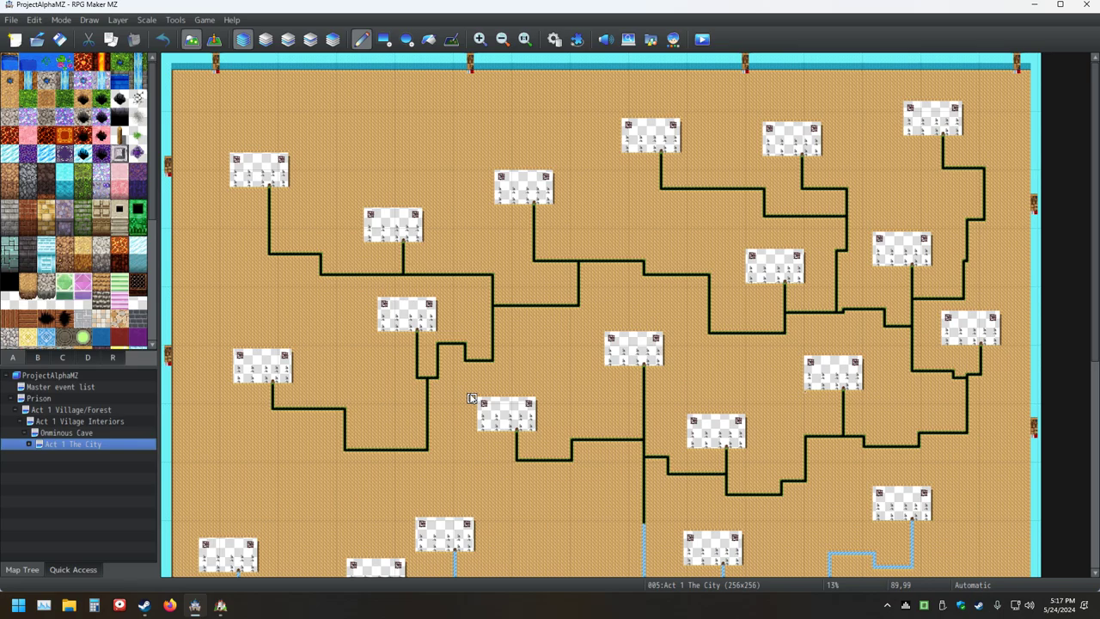
scroll(471, 397, down, 9)
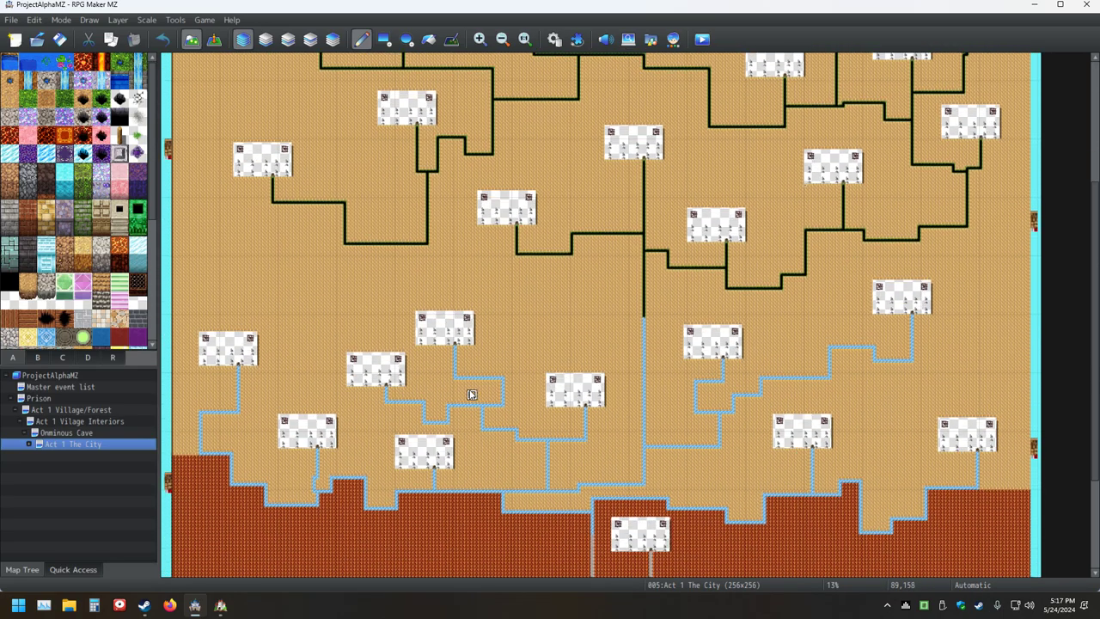
scroll(471, 392, down, 1)
Set the Act 1 The City map's tileset to 0001 Overworld
right_click(72, 445)
click(96, 420)
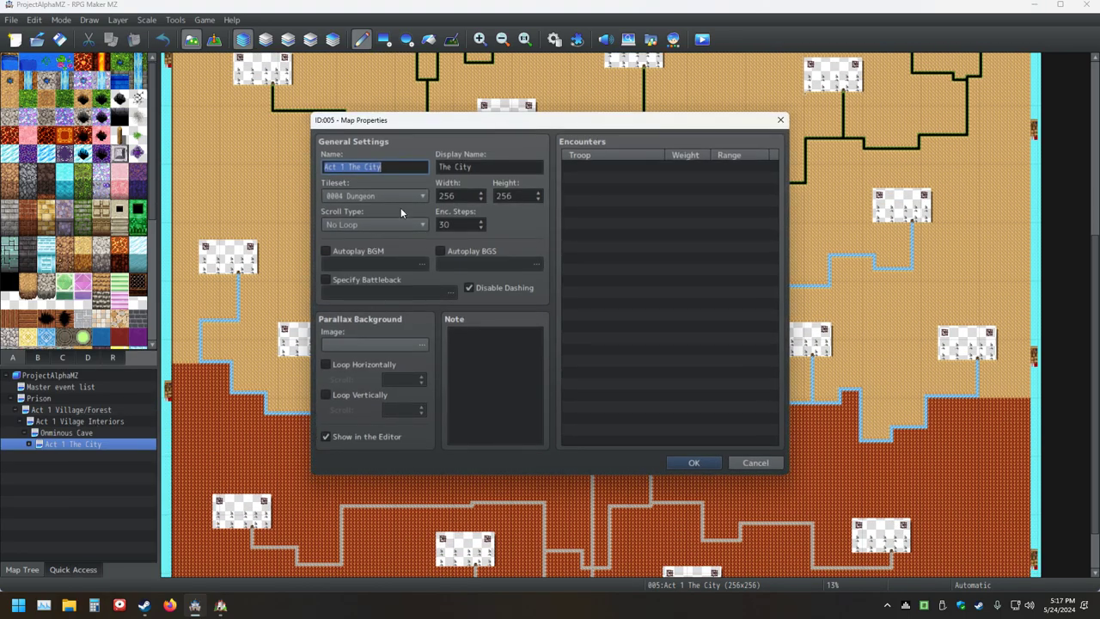
scroll(406, 199, down, 1)
click(694, 462)
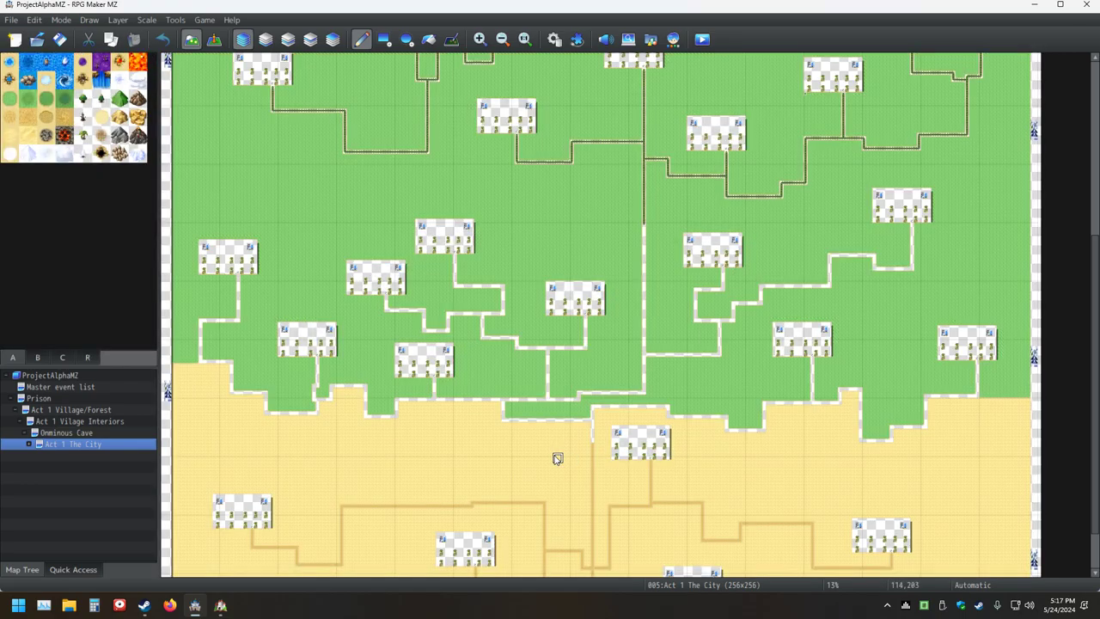
Examine how the Overworld tileset changes the city map's ground, paths and buildings, including a close look at one building
scroll(464, 413, up, 1)
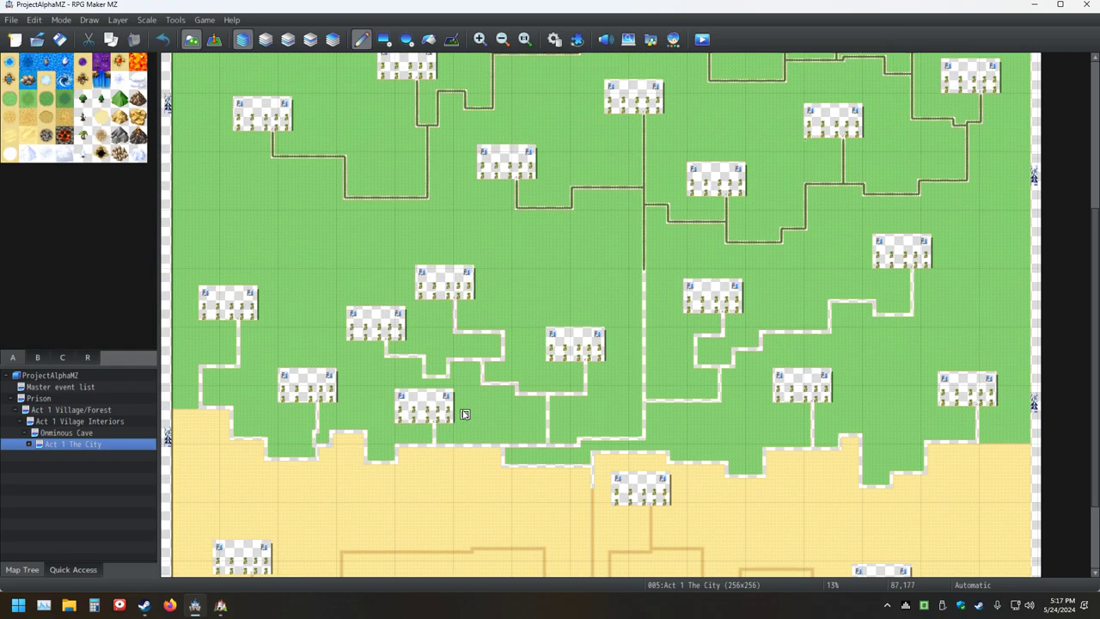
scroll(464, 414, down, 2)
scroll(465, 413, up, 10)
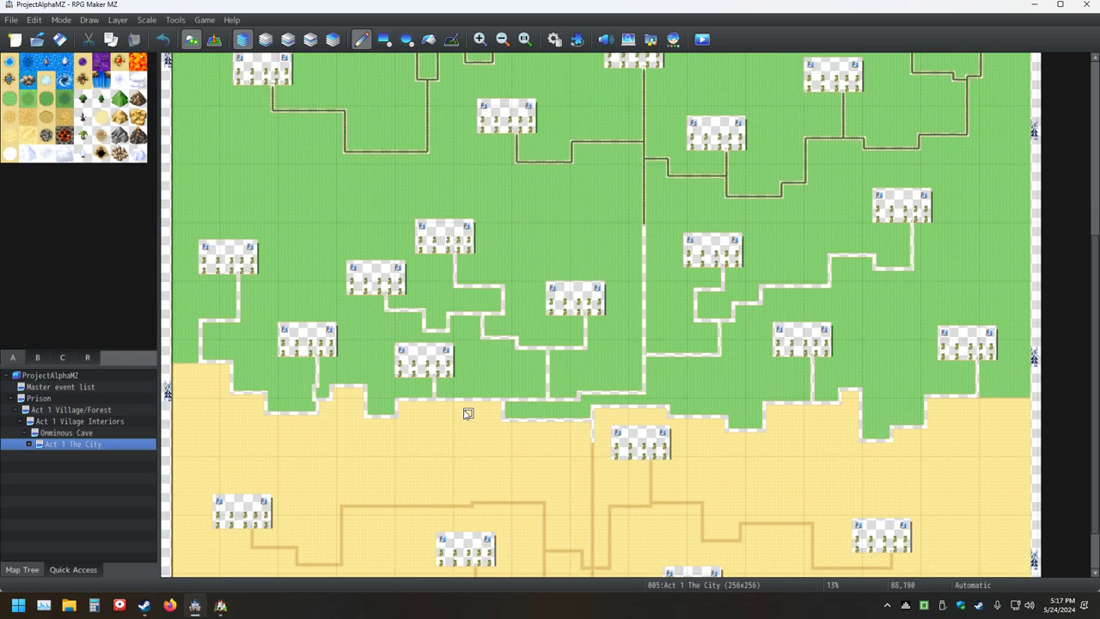
scroll(471, 407, up, 3)
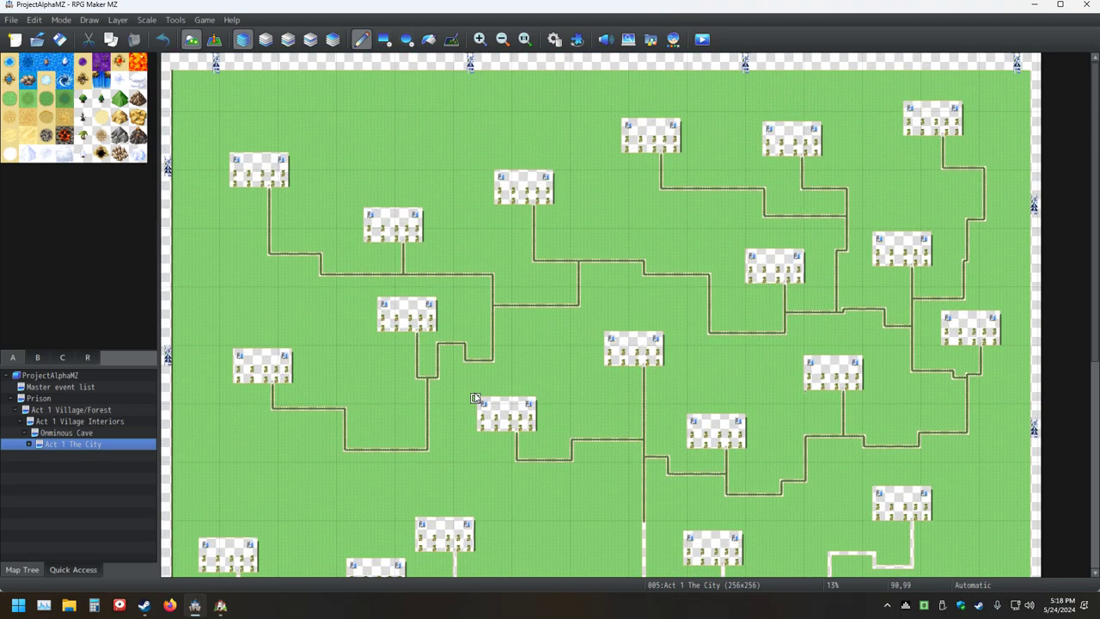
ctrl+scroll(481, 395, up, 4)
ctrl+scroll(491, 382, up, 1)
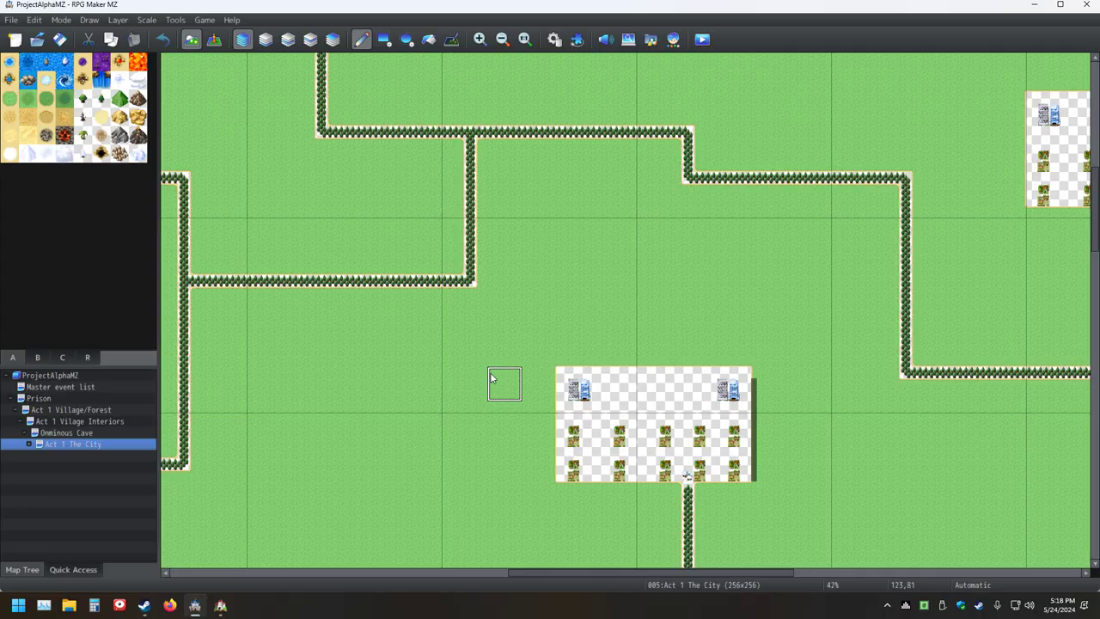
ctrl+scroll(490, 380, up, 3)
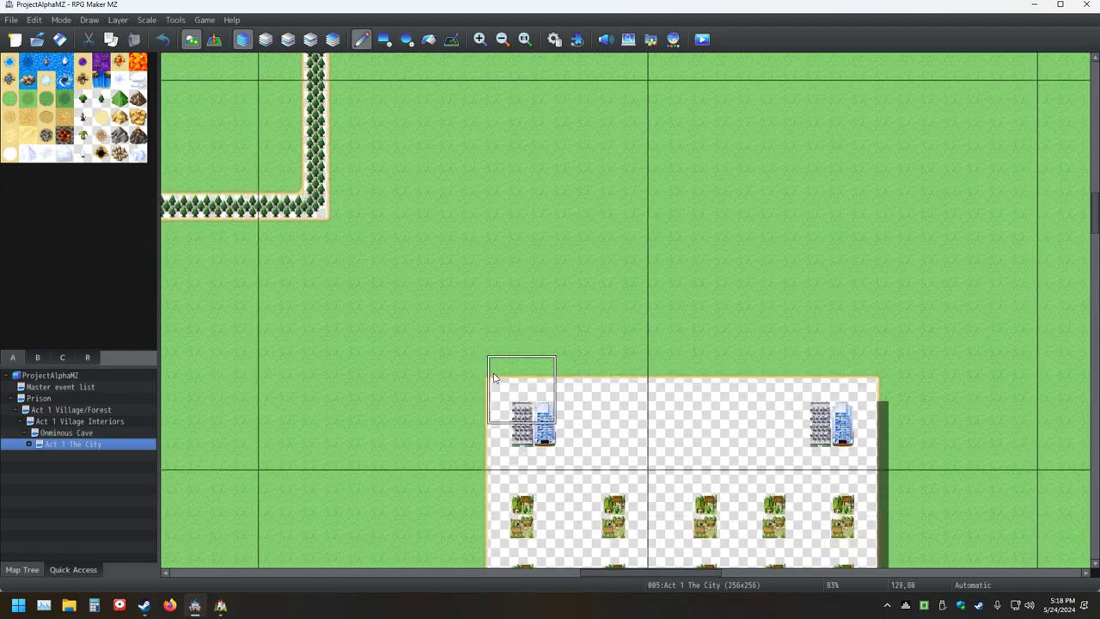
scroll(422, 398, down, 2)
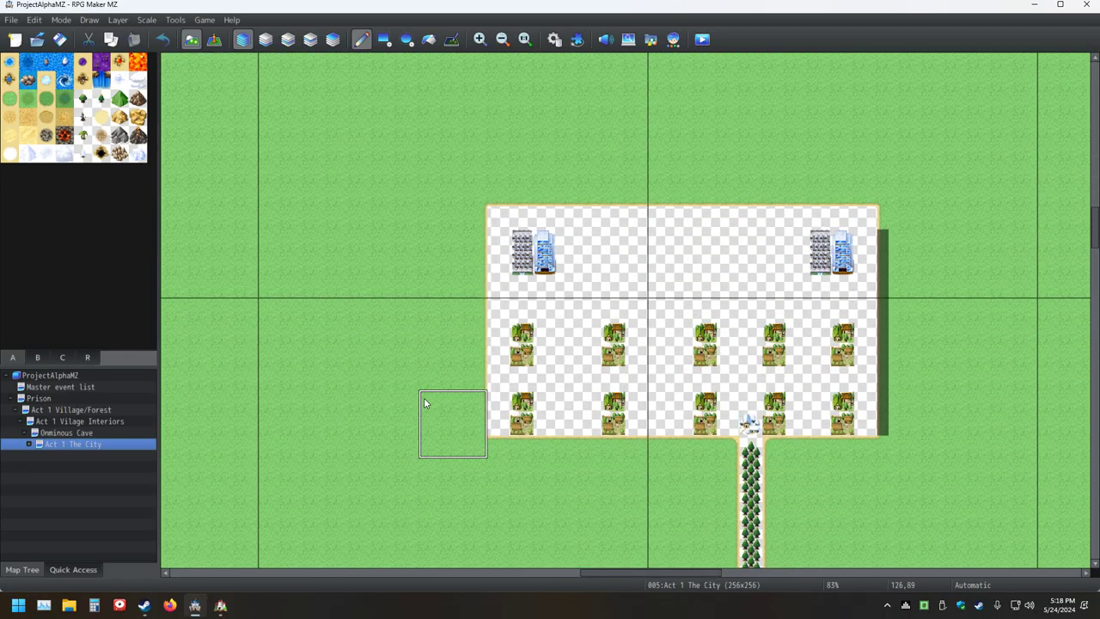
ctrl+scroll(422, 402, down, 6)
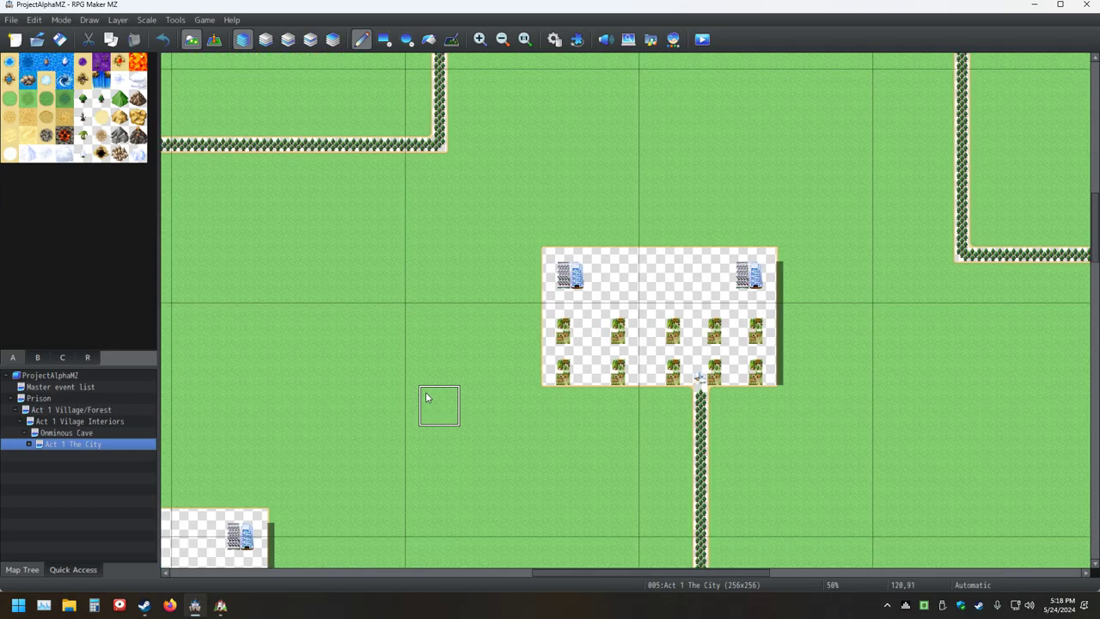
Set the Act 1 The City map's tileset back to the outdoor town tileset and save the project
ctrl+scroll(494, 375, down, 1)
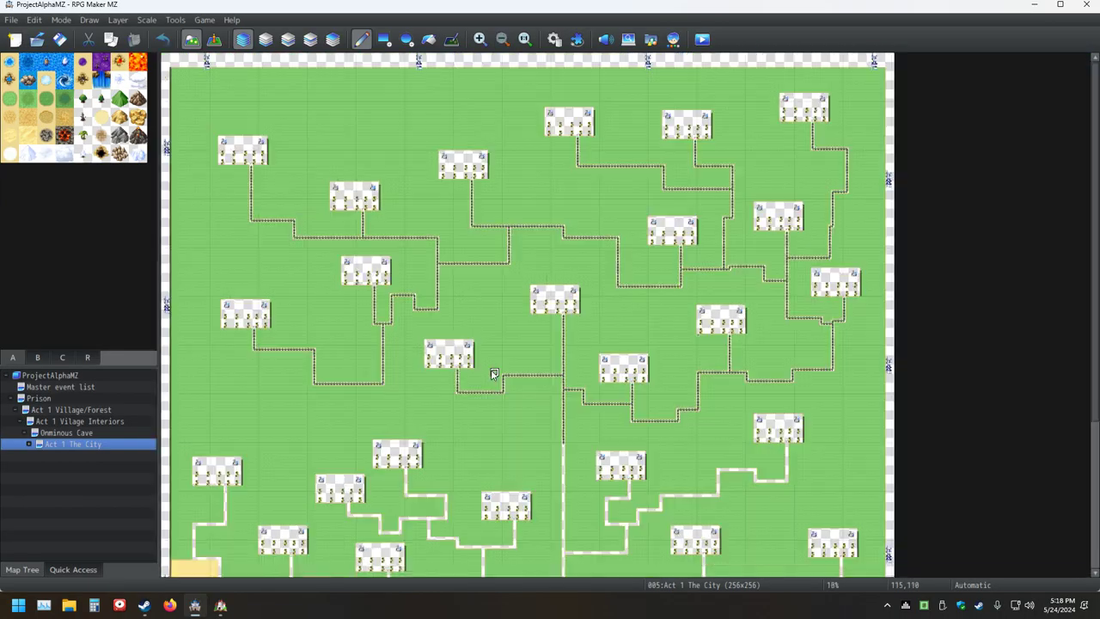
right_click(82, 446)
click(117, 419)
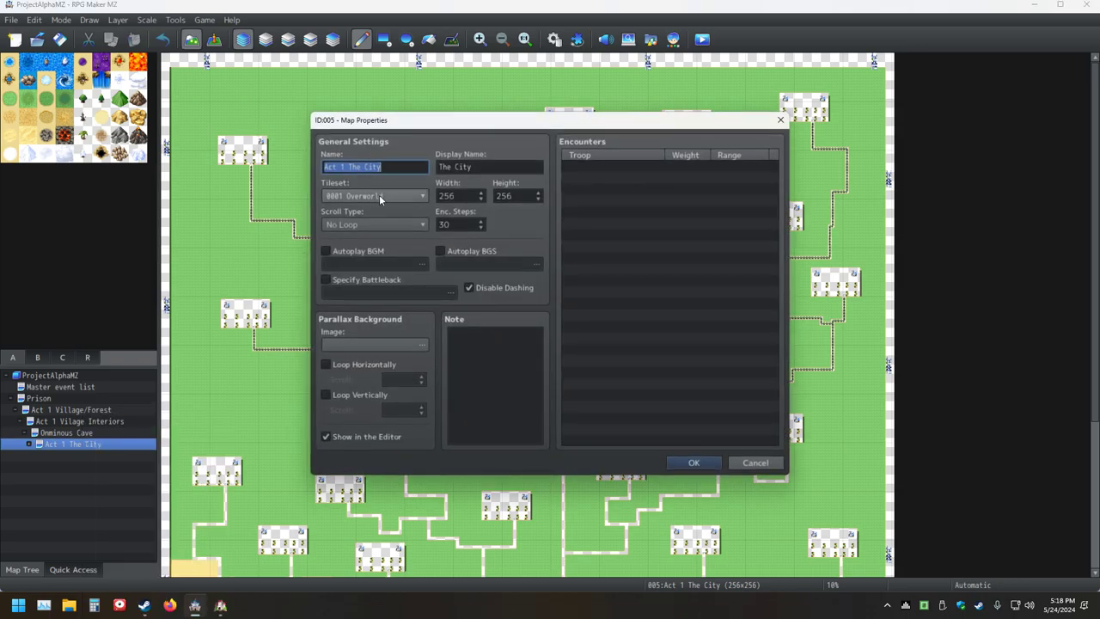
scroll(380, 195, up, 1)
click(693, 462)
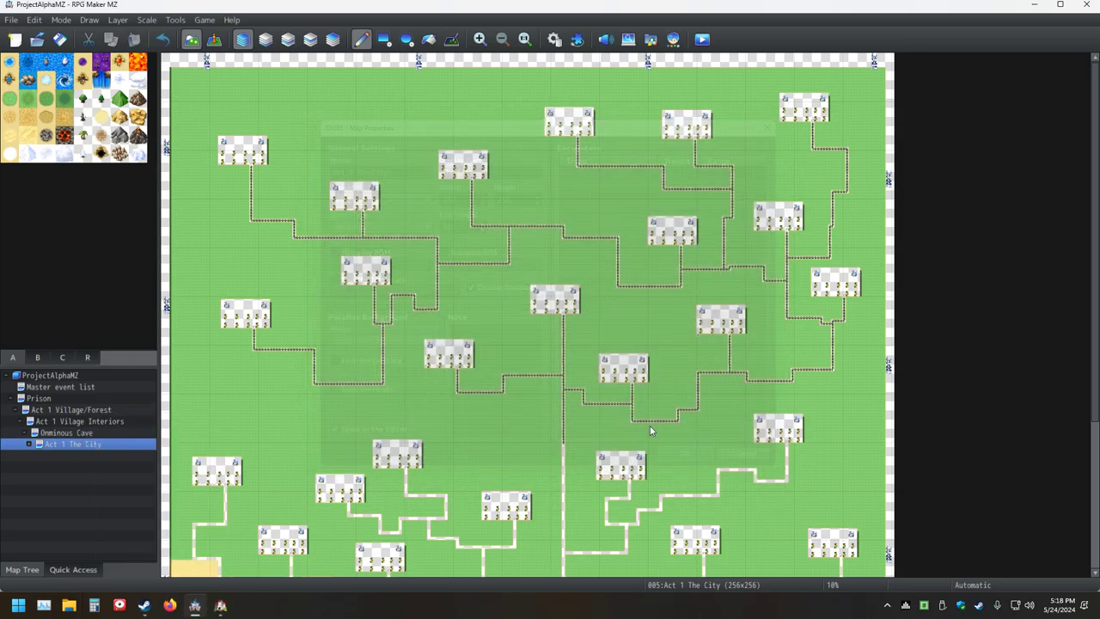
click(60, 39)
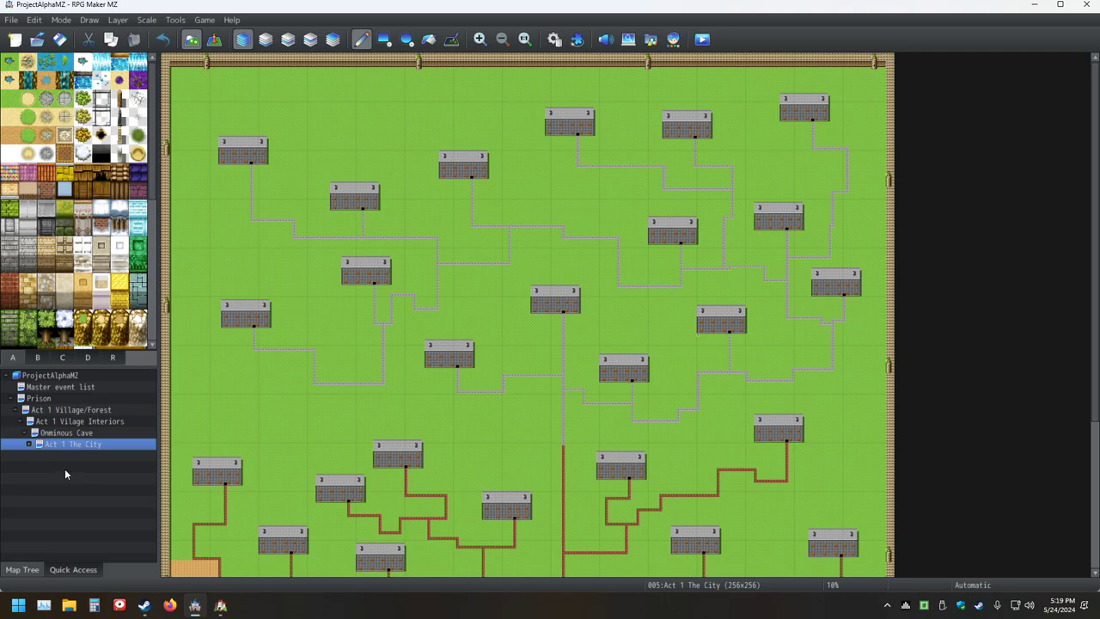
Look over the city map from north to south, examining the southern desert's buildings, sandy paths and open ground up close
scroll(700, 404, down, 5)
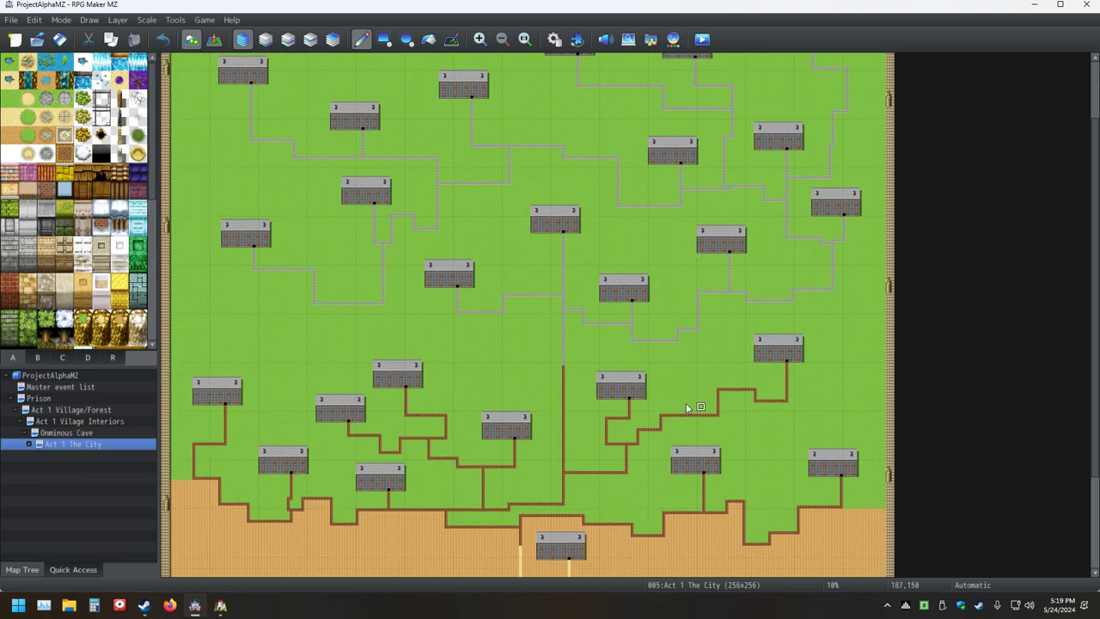
scroll(533, 451, down, 2)
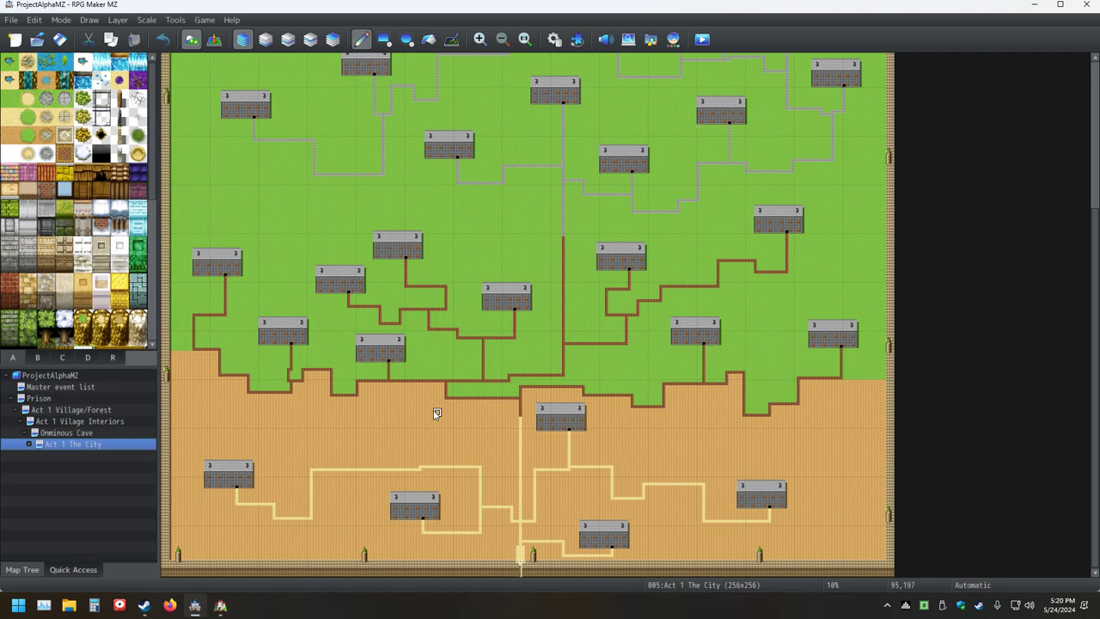
ctrl+scroll(429, 416, up, 3)
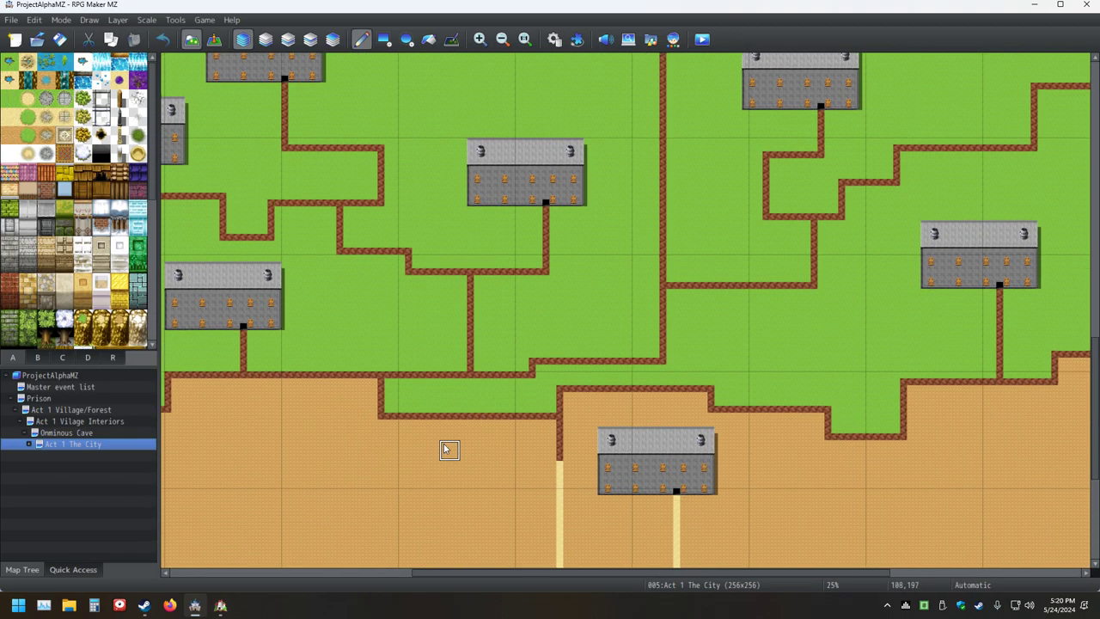
middle_drag(400, 432, 486, 397)
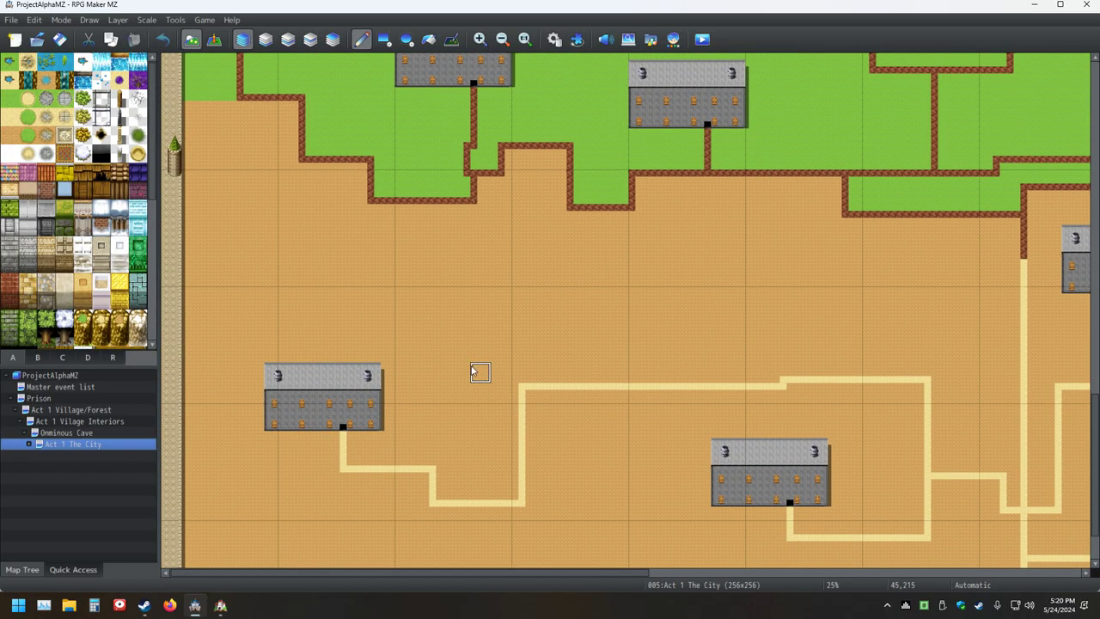
scroll(476, 368, down, 2)
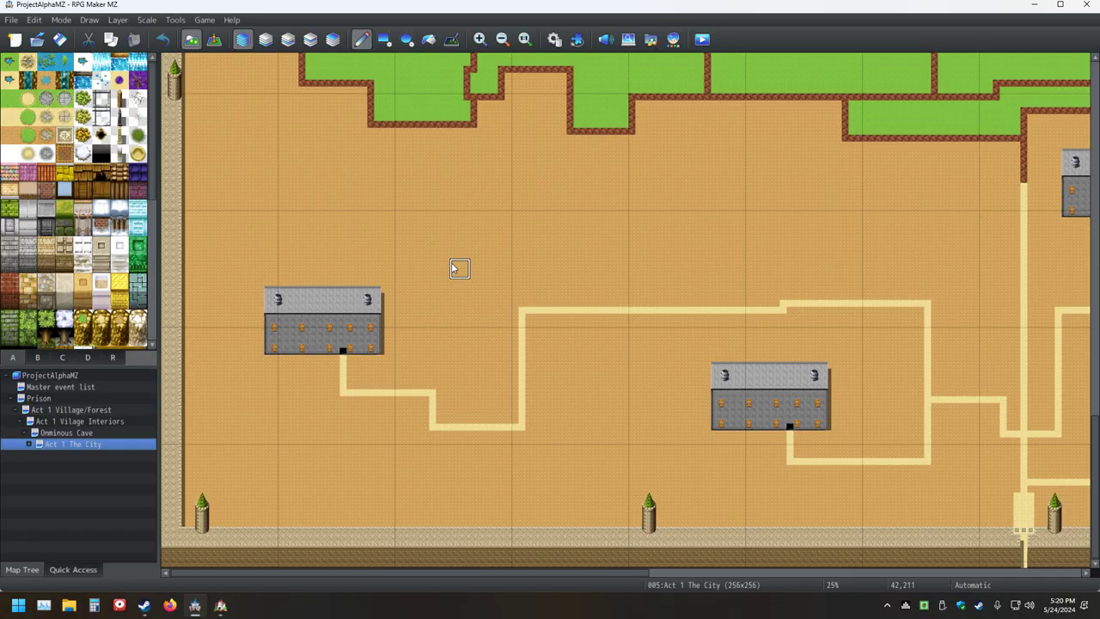
ctrl+scroll(460, 269, up, 2)
middle_drag(369, 253, 538, 280)
middle_click(516, 260)
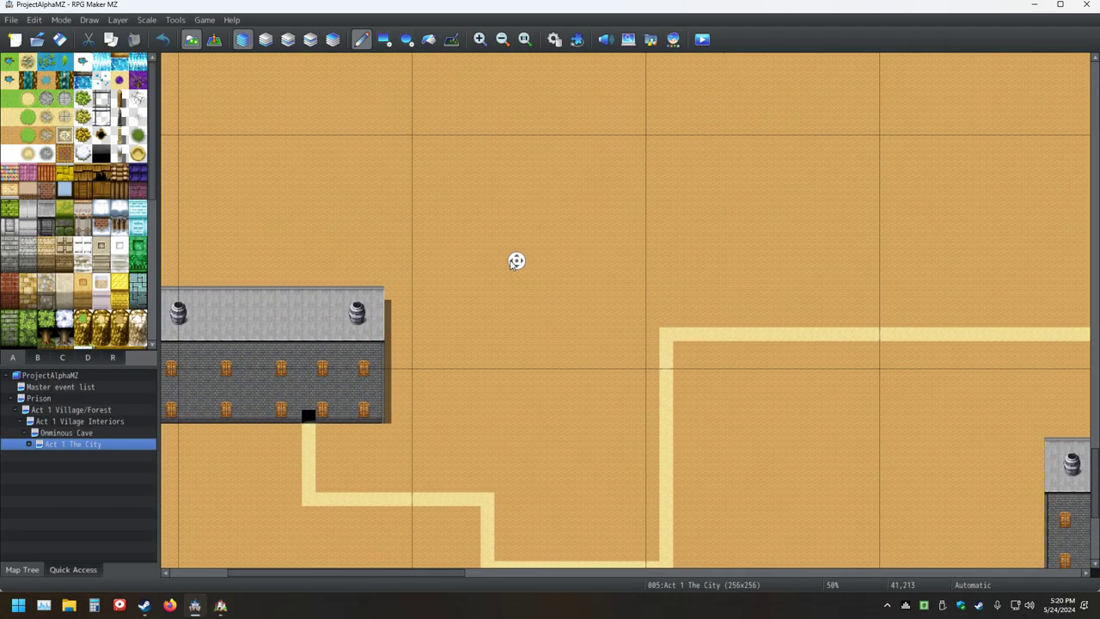
middle_click(520, 262)
middle_click(516, 243)
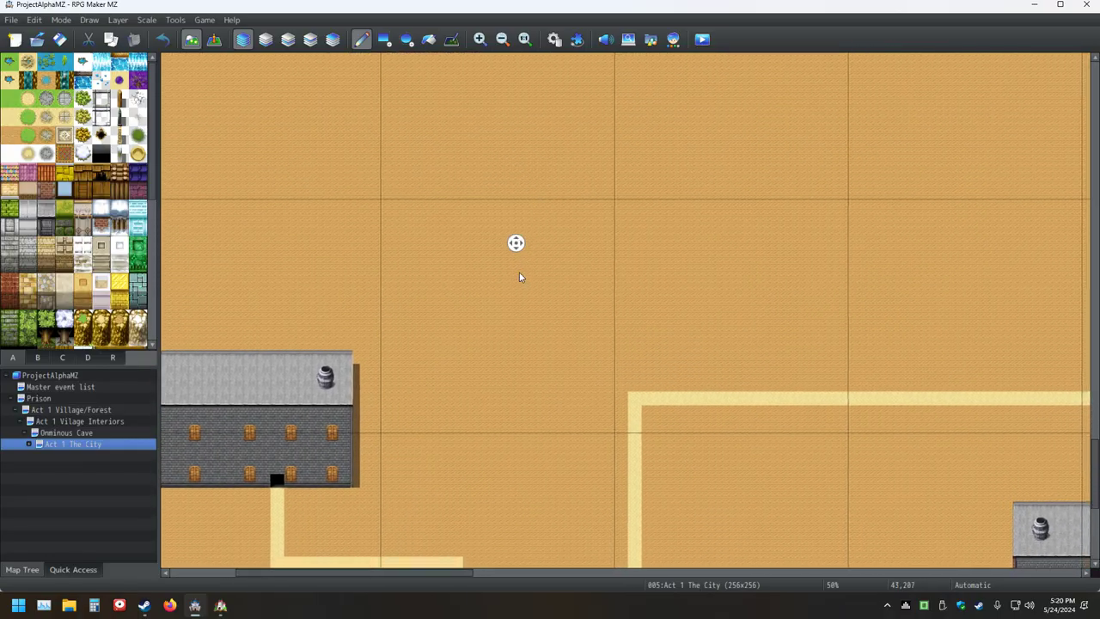
middle_click(504, 248)
scroll(508, 250, down, 2)
scroll(508, 249, up, 2)
middle_click(519, 266)
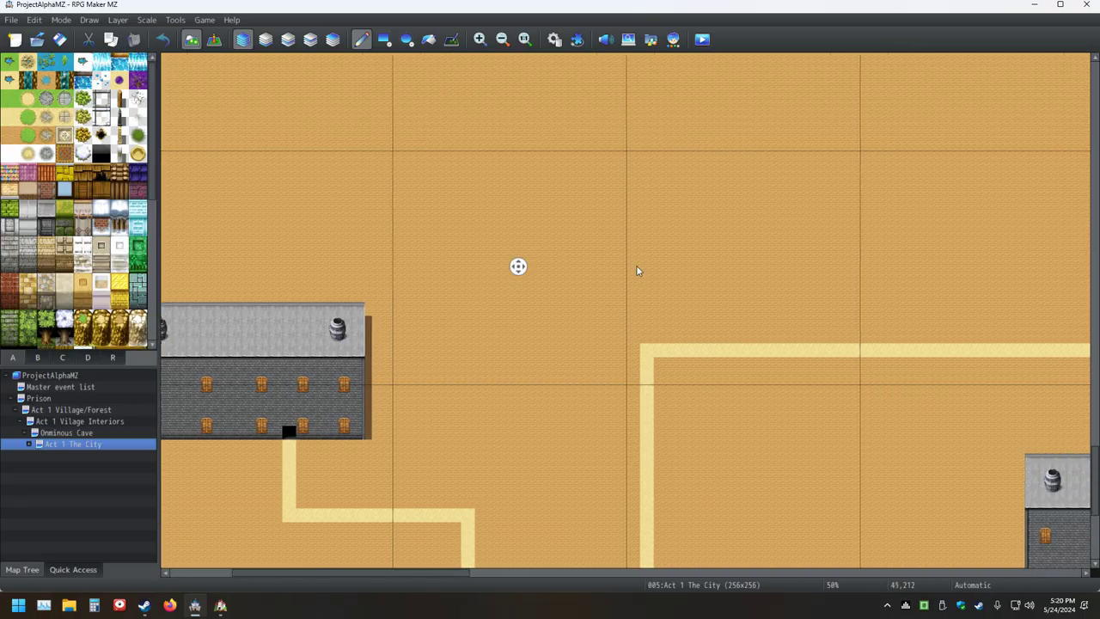
middle_click(672, 263)
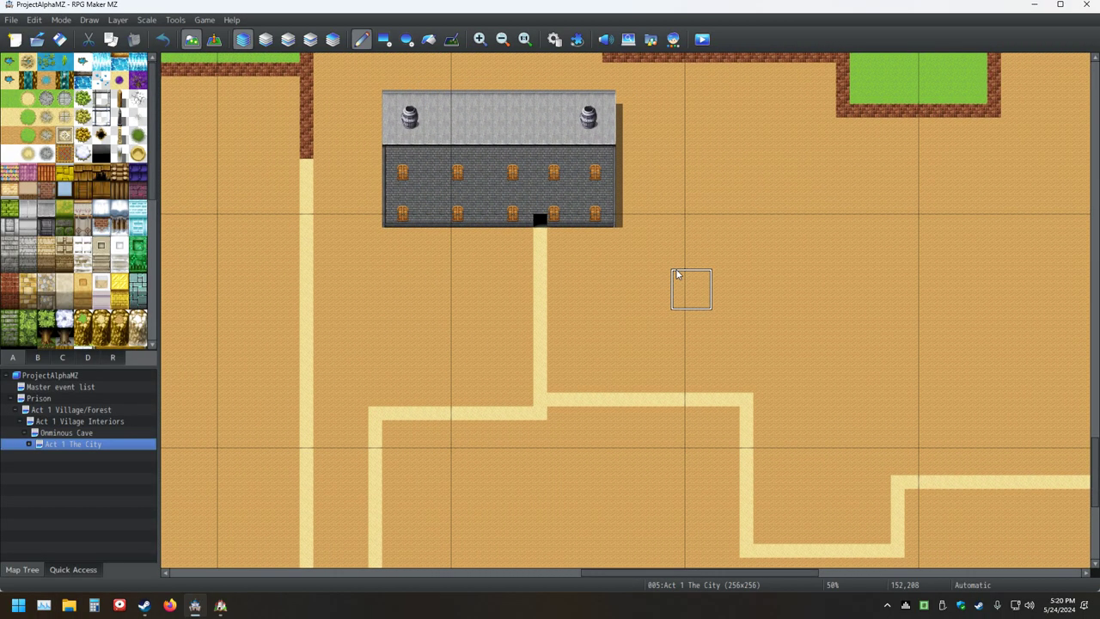
Examine the desert district from its central building to the eastern wall and back west for empty areas between buildings and paths
scroll(672, 254, up, 3)
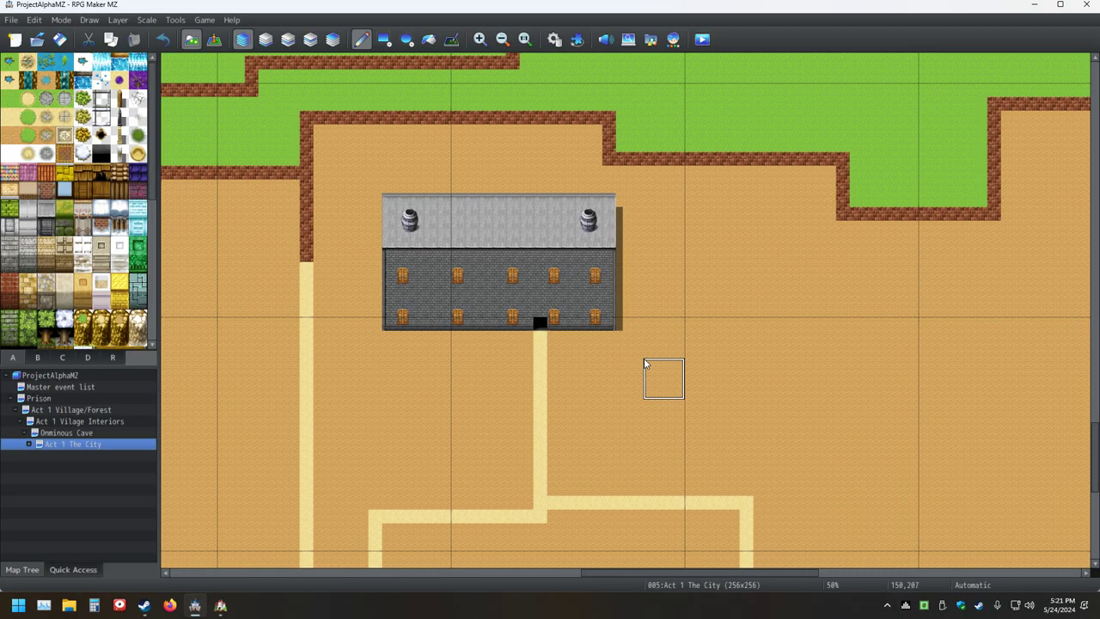
scroll(670, 387, down, 3)
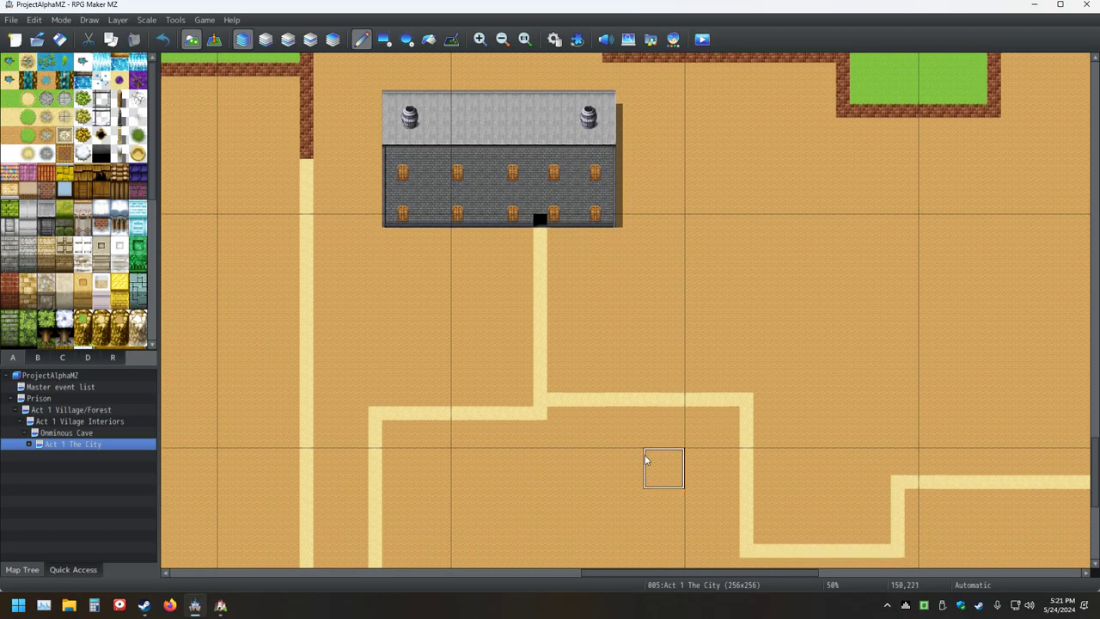
middle_click(642, 461)
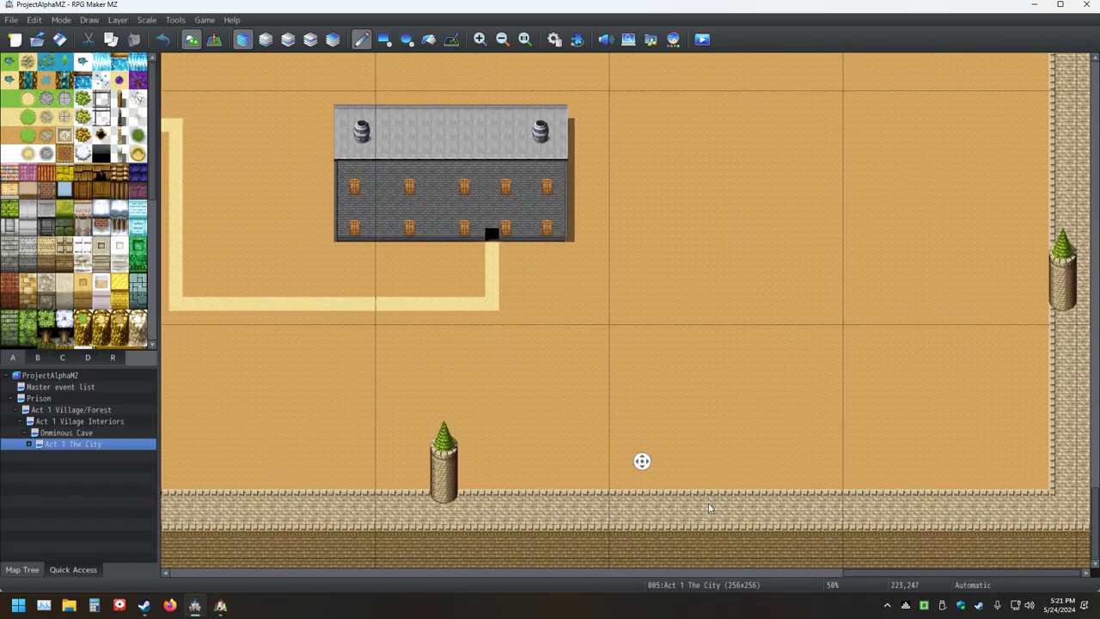
middle_click(476, 471)
middle_click(492, 433)
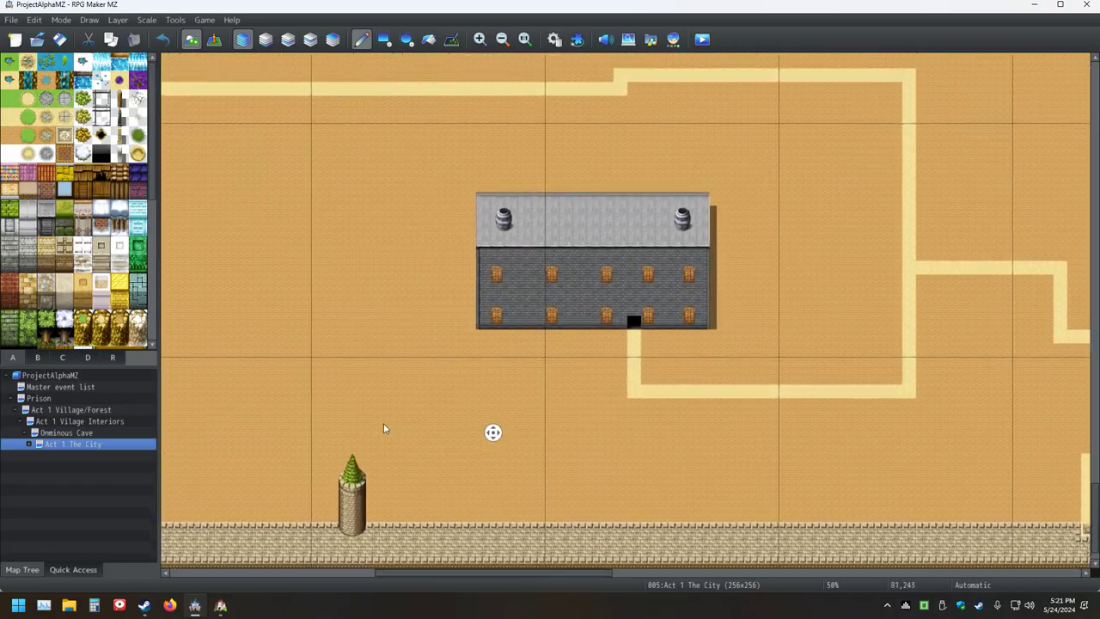
middle_click(481, 404)
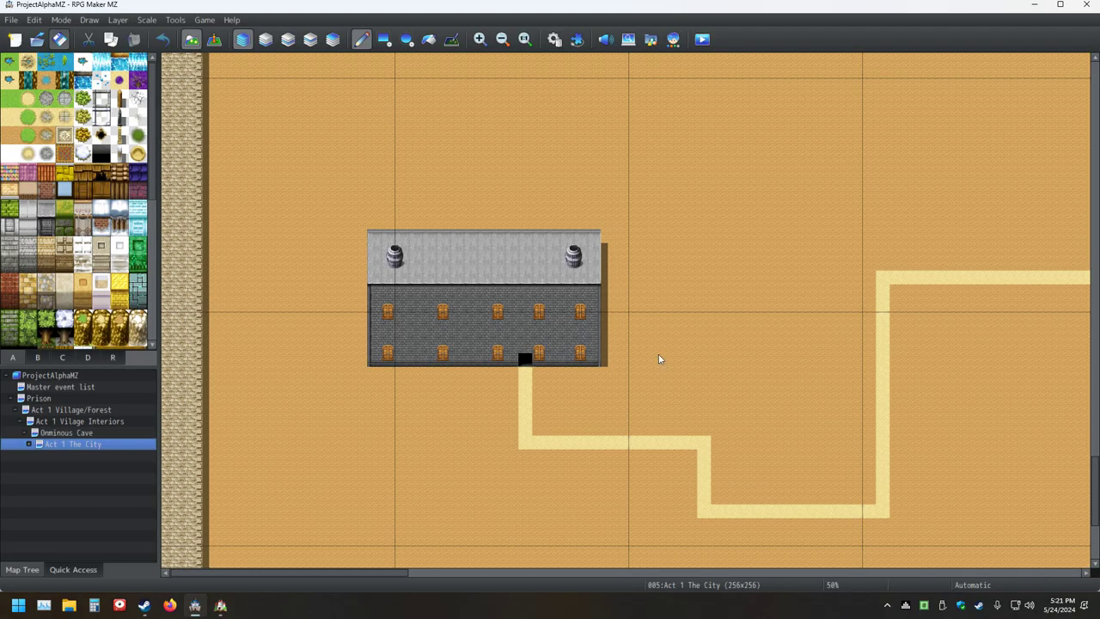
middle_click(641, 327)
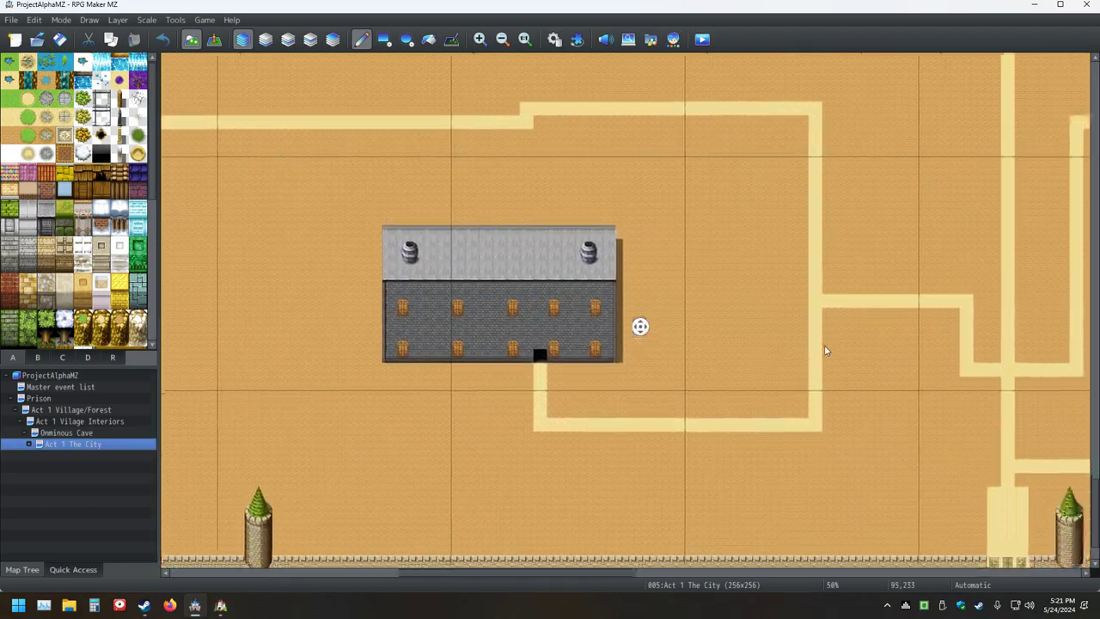
middle_click(584, 297)
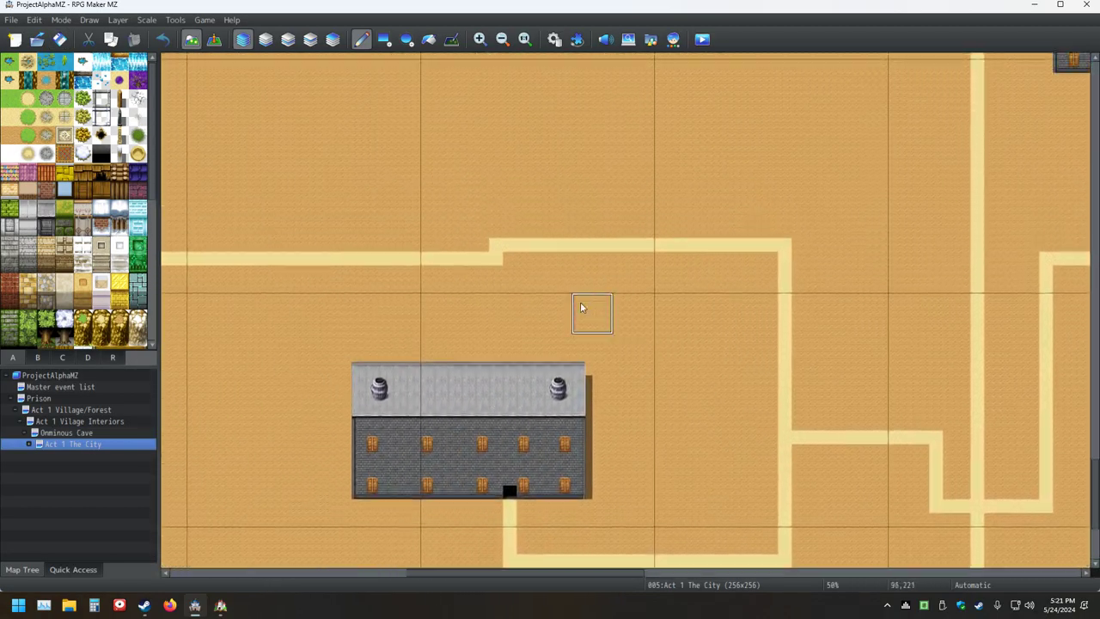
middle_click(587, 323)
middle_click(489, 339)
middle_click(489, 331)
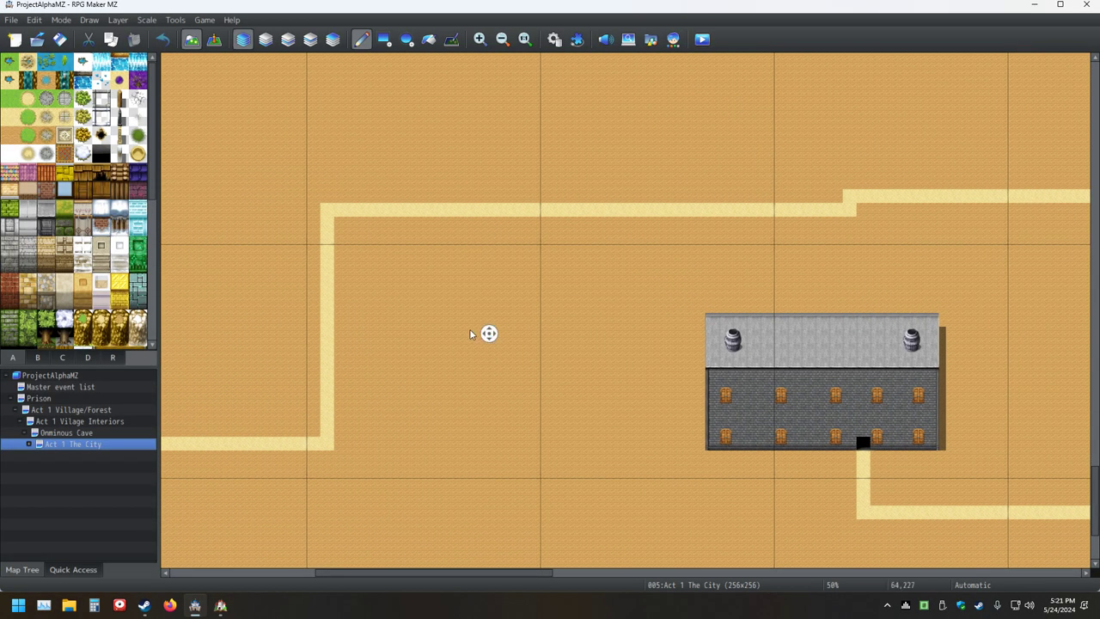
middle_click(311, 318)
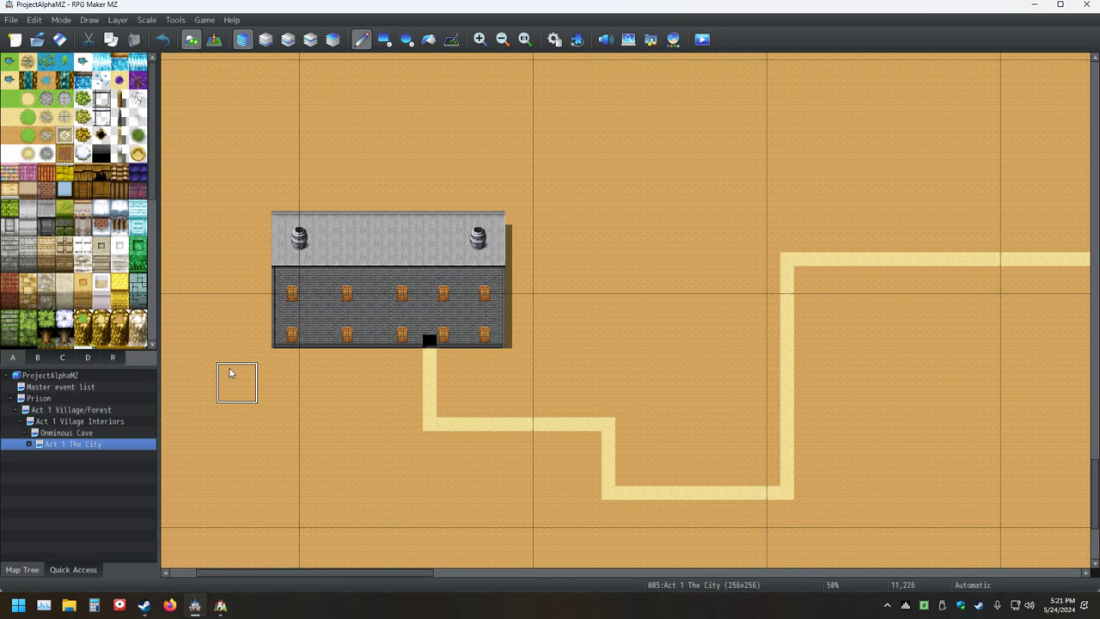
Browse the outdoor tileset's ground, fence and field tiles and save the project
scroll(115, 265, down, 3)
scroll(116, 266, down, 4)
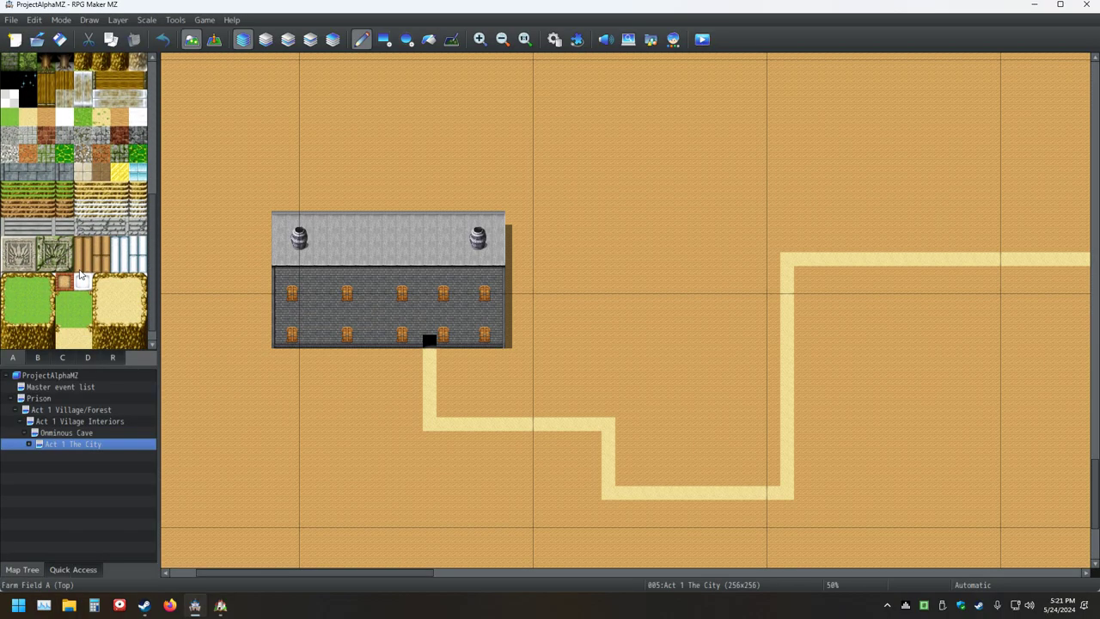
scroll(79, 274, up, 7)
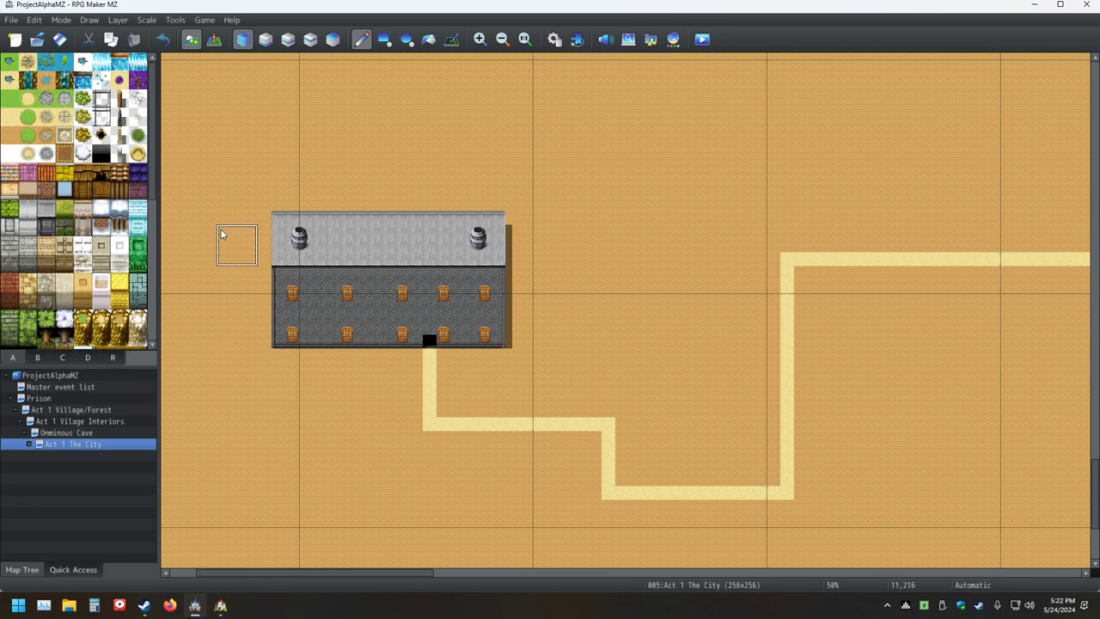
click(60, 39)
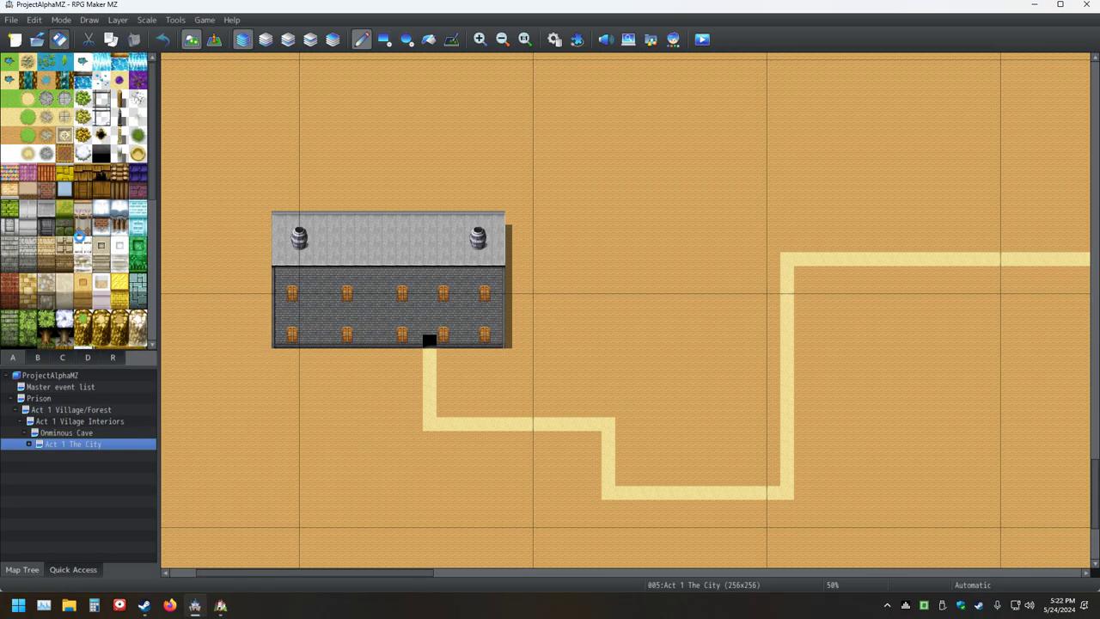
Place four small red-roofed huts on the open sand north of the westernmost desert building
ctrl+scroll(316, 193, down, 1)
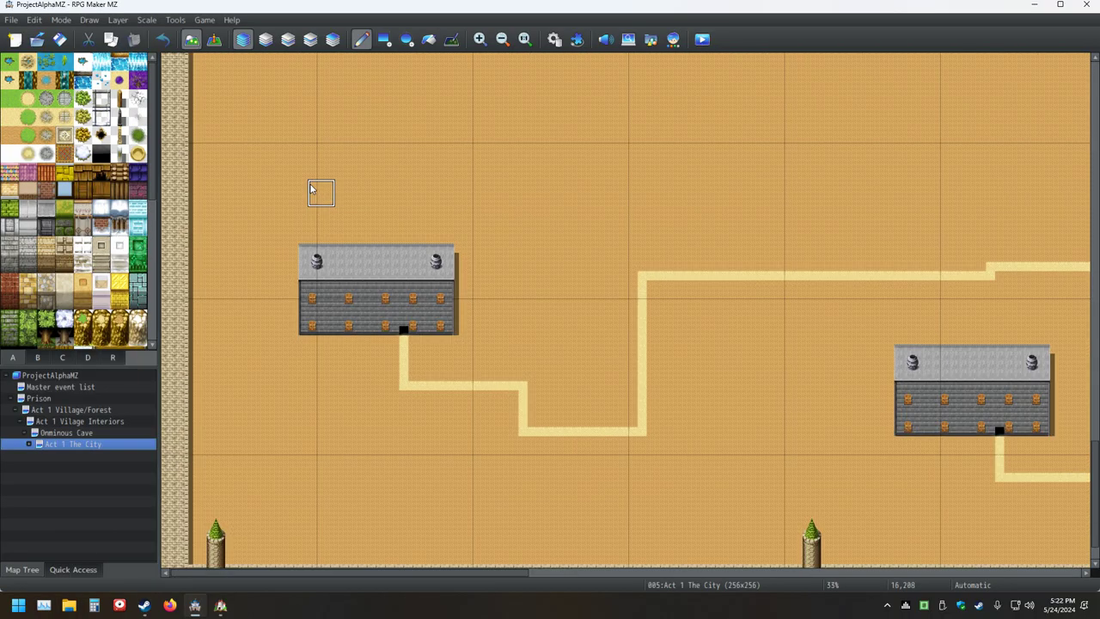
click(232, 165)
click(397, 110)
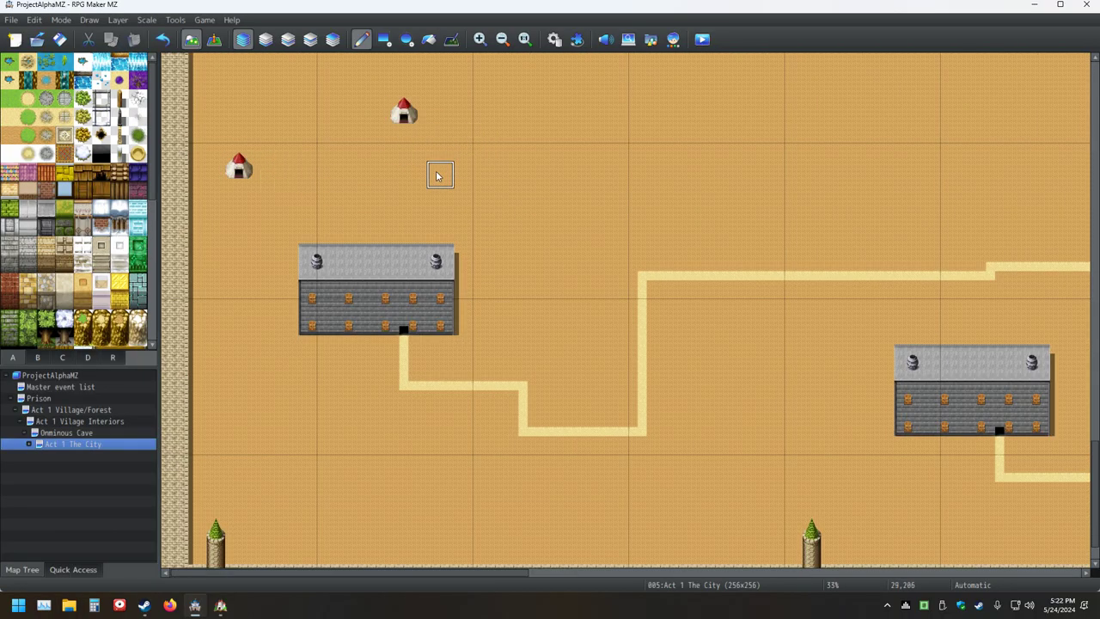
scroll(438, 171, up, 2)
scroll(301, 107, up, 2)
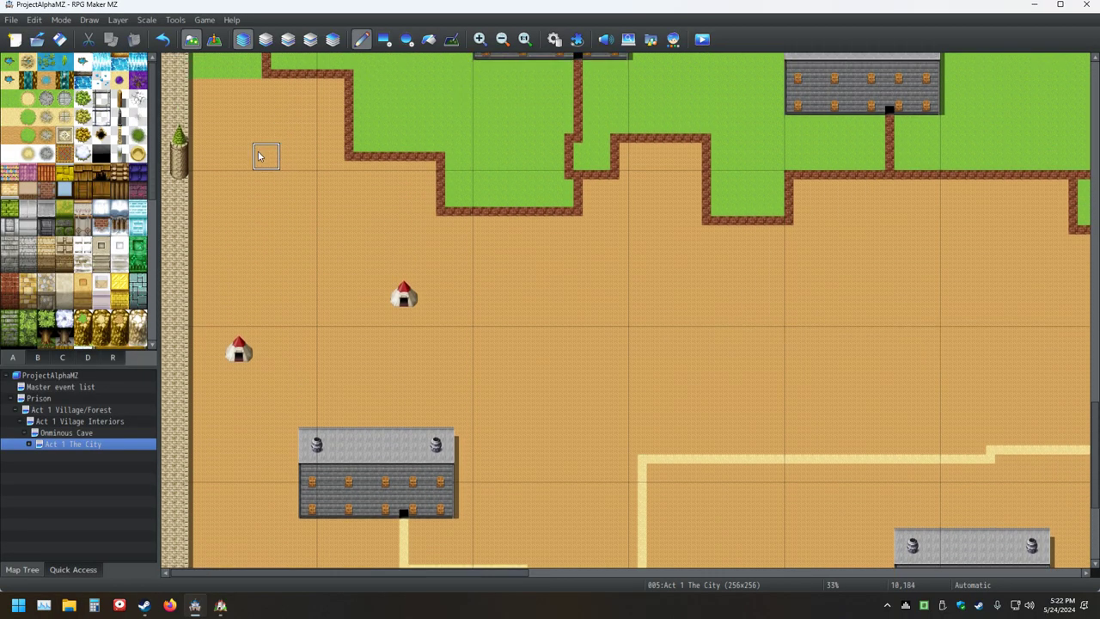
click(264, 201)
click(713, 334)
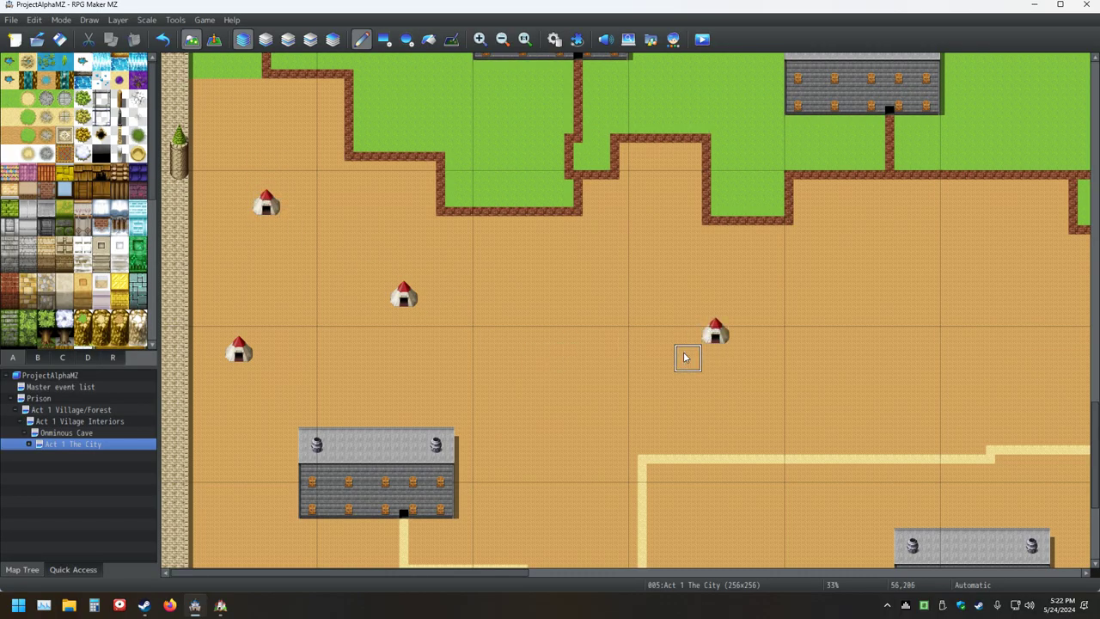
Add four red-roofed huts east and south of the westernmost desert building, two near the southern wall and two beside the sandy path
scroll(604, 376, down, 3)
click(591, 391)
scroll(493, 464, down, 2)
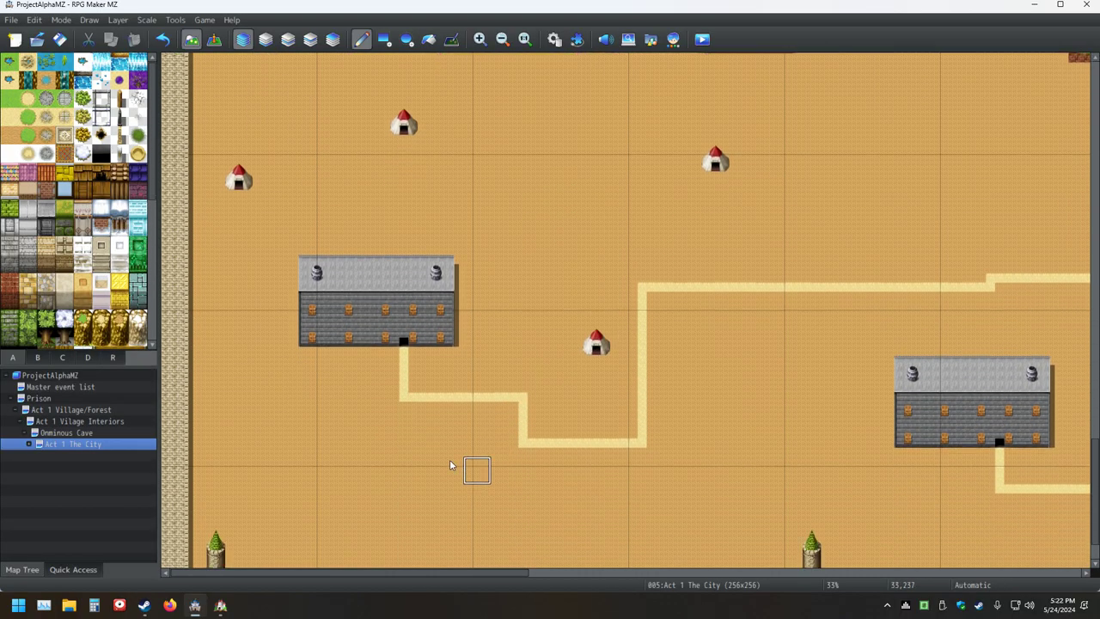
click(273, 433)
click(584, 471)
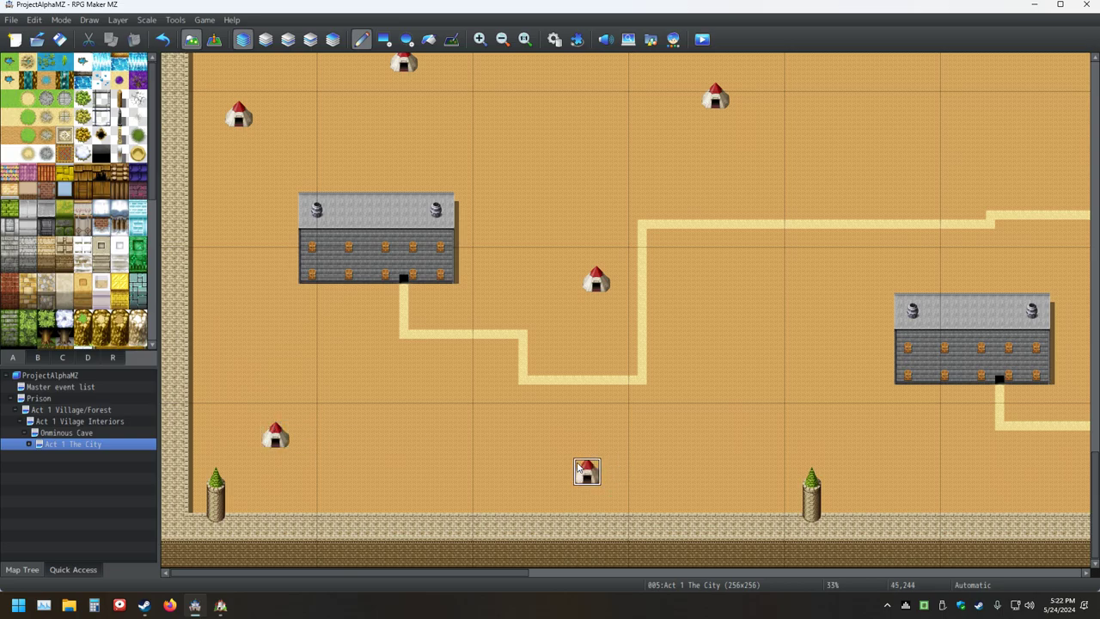
click(743, 317)
Add three red-roofed huts around the next building to the east: two on the northern sand and one between the building and its path
scroll(778, 370, up, 2)
scroll(821, 336, right, 5)
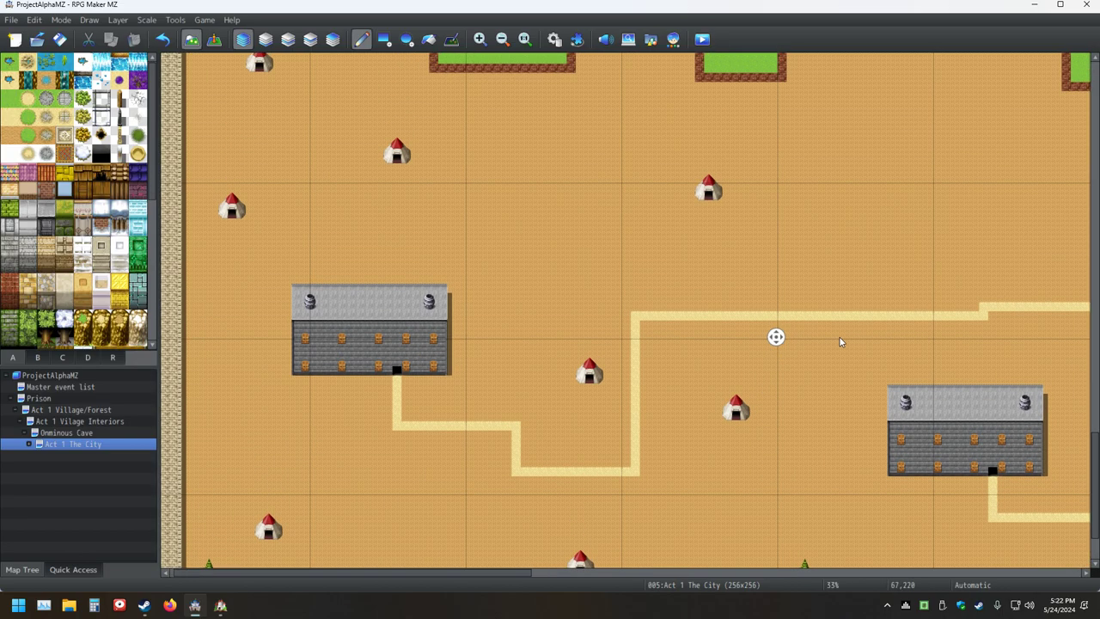
scroll(782, 160, up, 2)
click(672, 280)
middle_click(926, 333)
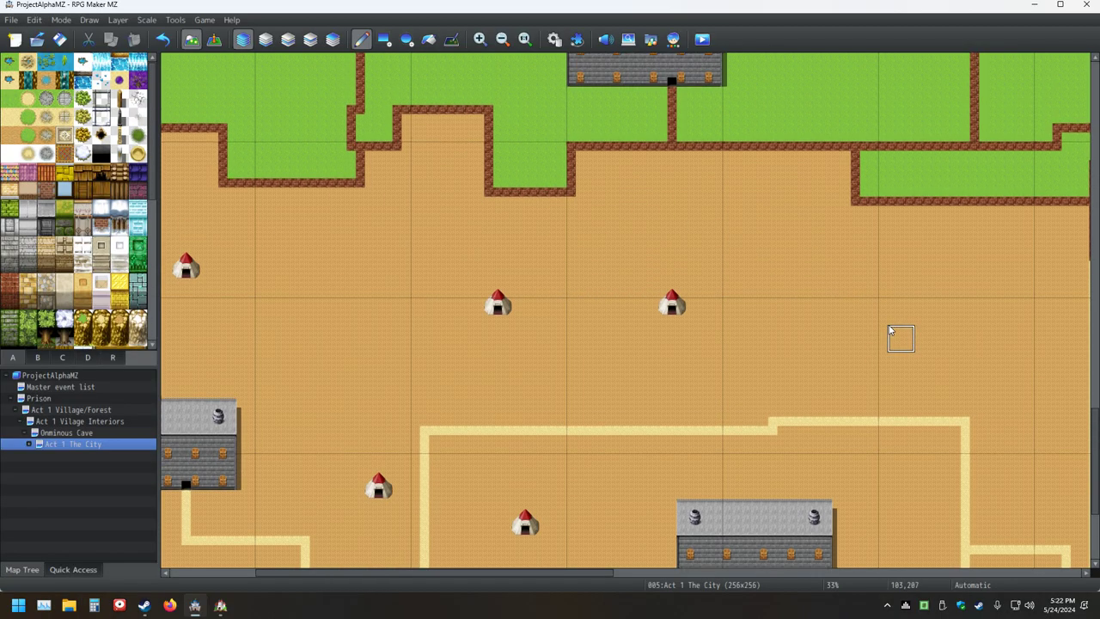
middle_click(860, 290)
click(719, 229)
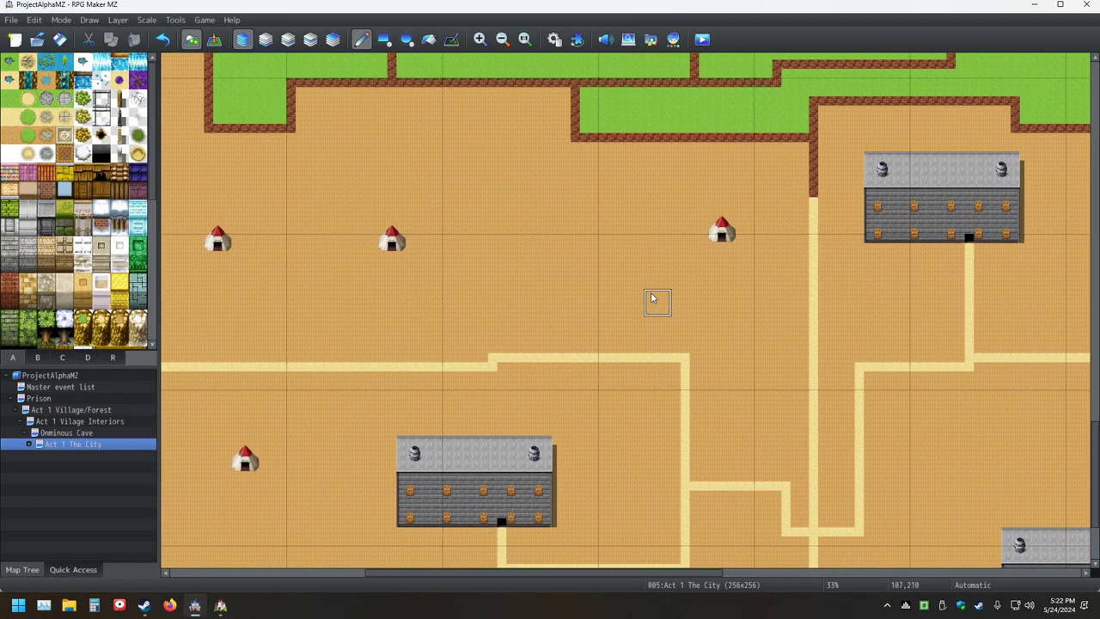
scroll(636, 427, down, 1)
click(639, 429)
scroll(462, 450, down, 2)
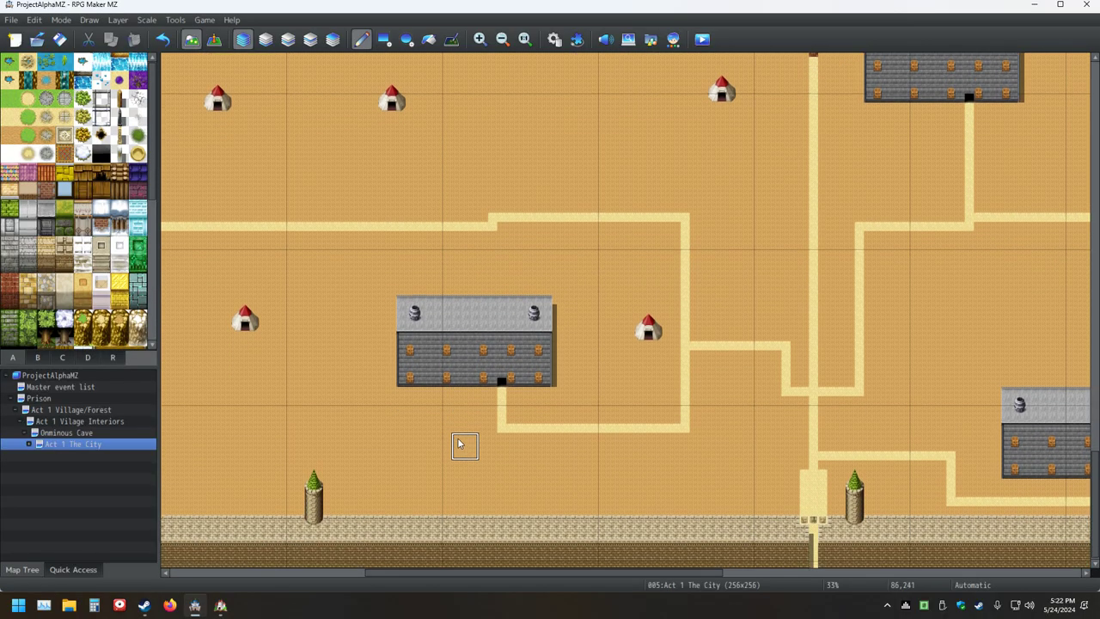
Place one red-roofed hut south of the building west of the gate and four around the building east of it: north, west, northeast and southeast
click(434, 470)
middle_click(704, 429)
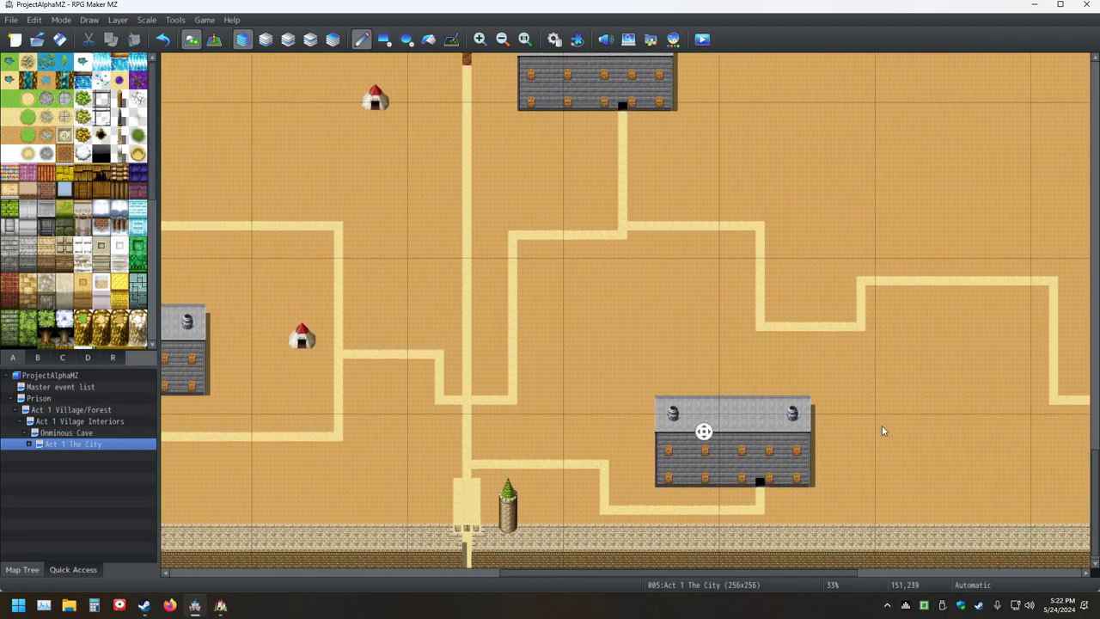
middle_click(885, 430)
click(427, 304)
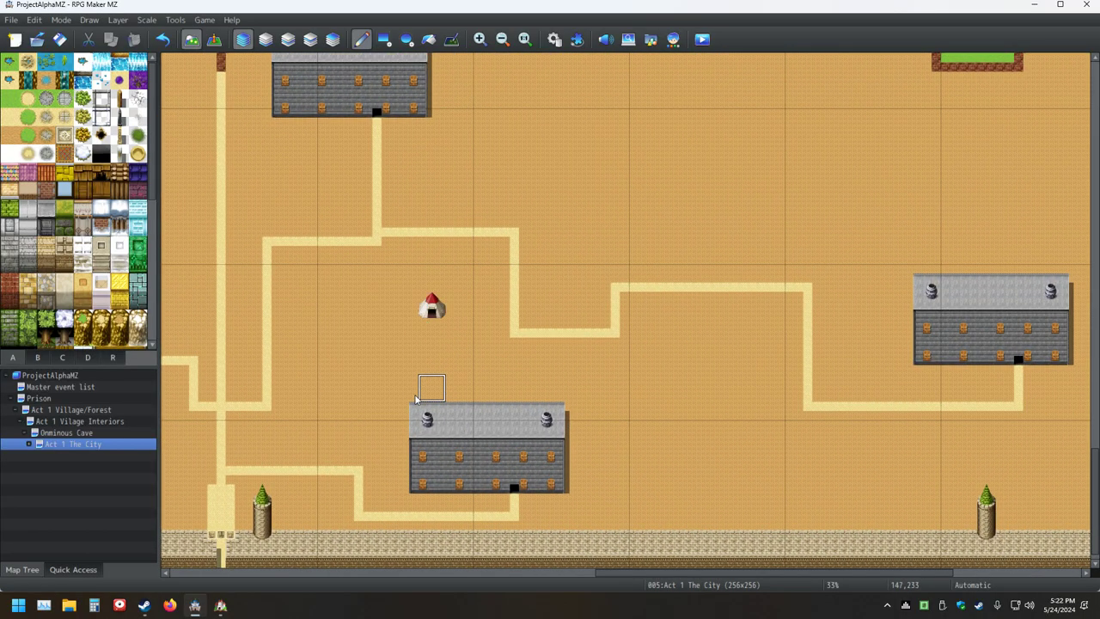
click(318, 423)
click(729, 348)
click(768, 496)
Place three red-roofed huts on the open sand east of the northernmost desert building, below the brick-edged grass border
scroll(726, 516, up, 3)
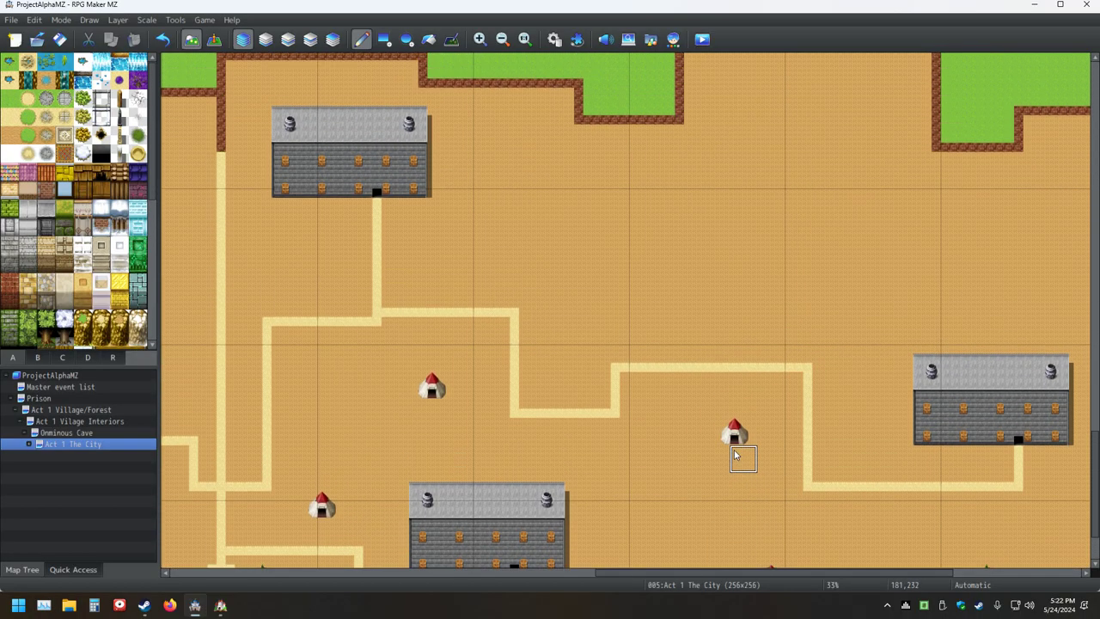
click(532, 208)
click(751, 171)
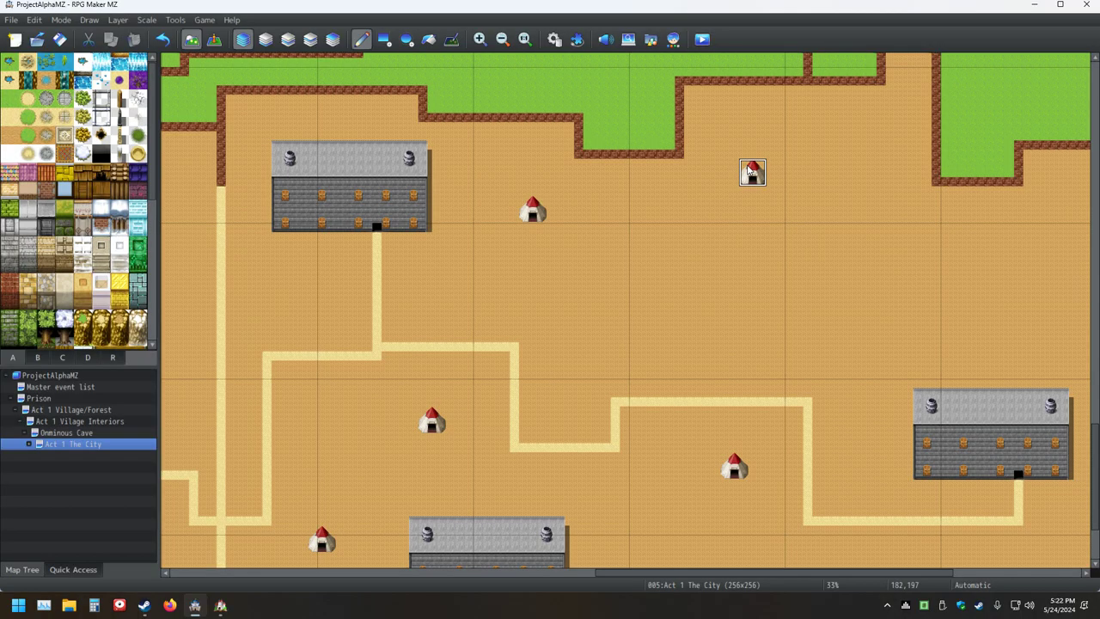
key(ctrl+v)
scroll(1095, 267, up, 1)
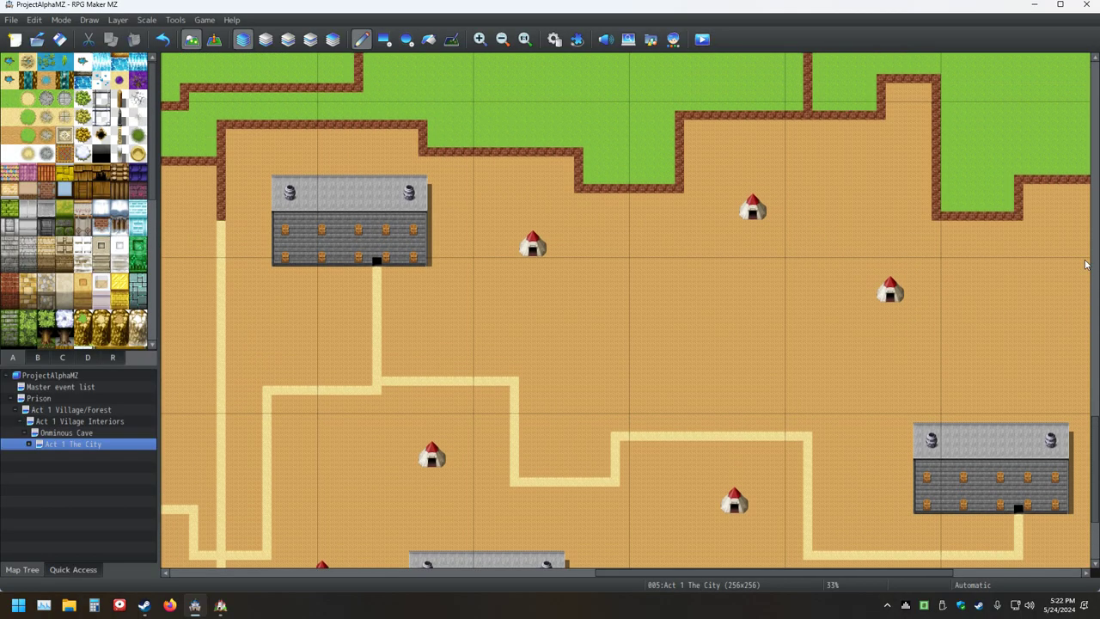
Add three red-roofed huts around the easternmost desert building: one to the northeast, one beside the eastern wall and one near the southern wall
middle_click(1050, 290)
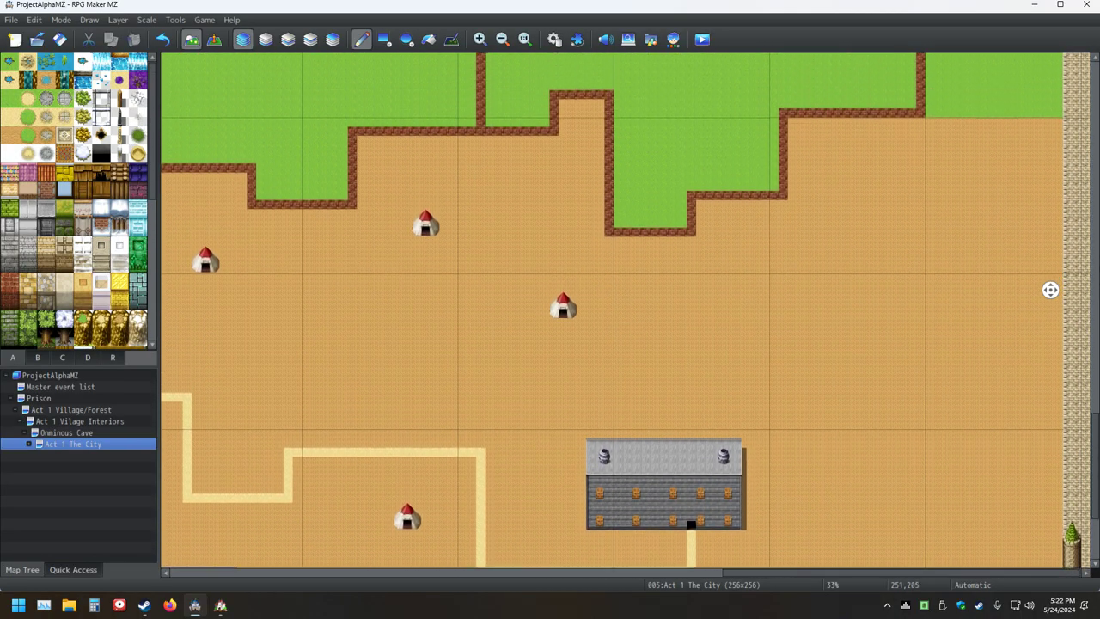
key(ctrl+v)
scroll(945, 399, down, 2)
scroll(976, 391, down, 1)
key(ctrl+v)
scroll(984, 442, down, 3)
key(ctrl+v)
scroll(868, 451, up, 1)
scroll(868, 434, up, 3)
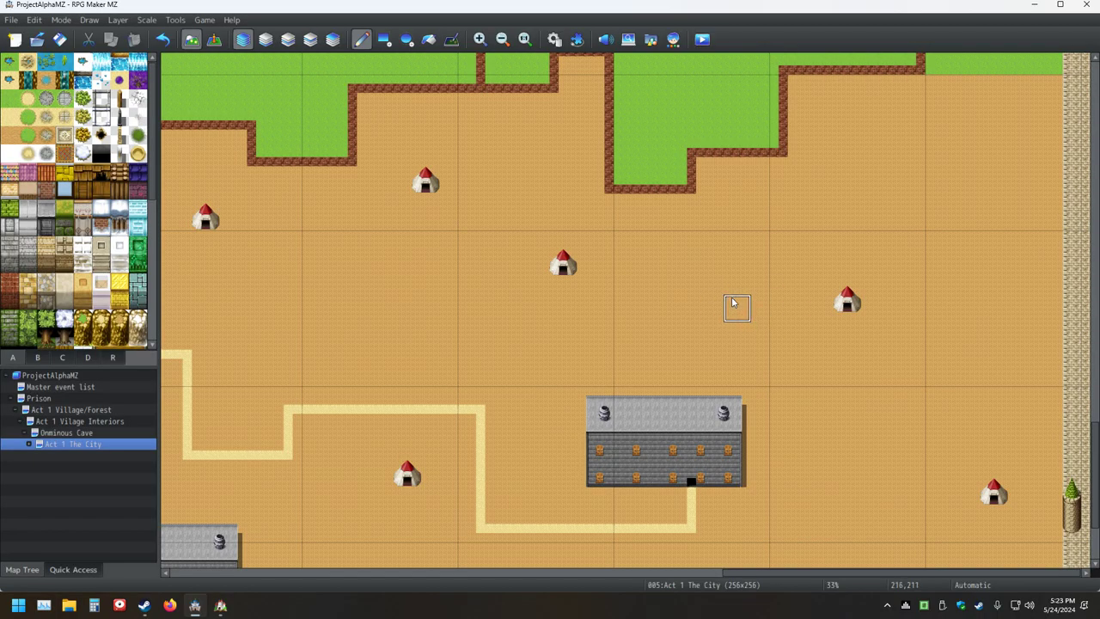
Look over the desert district from its eastern edge to its western edge and back for gaps between the huts
scroll(735, 304, up, 1)
scroll(737, 304, down, 4)
scroll(643, 292, left, 15)
scroll(643, 292, up, 2)
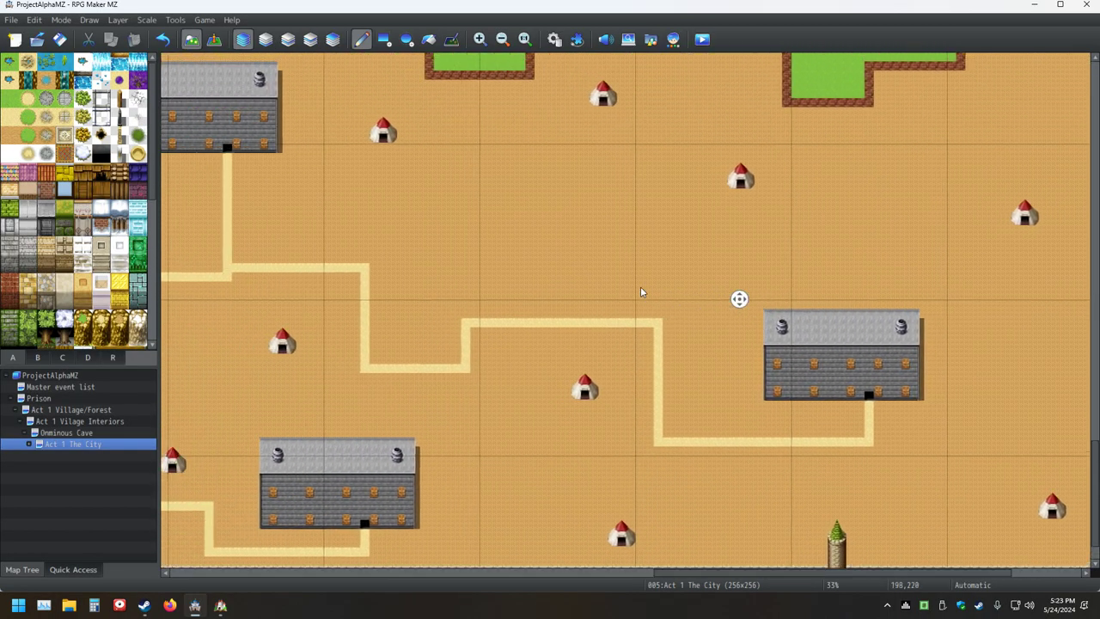
scroll(615, 301, left, 15)
scroll(616, 301, down, 2)
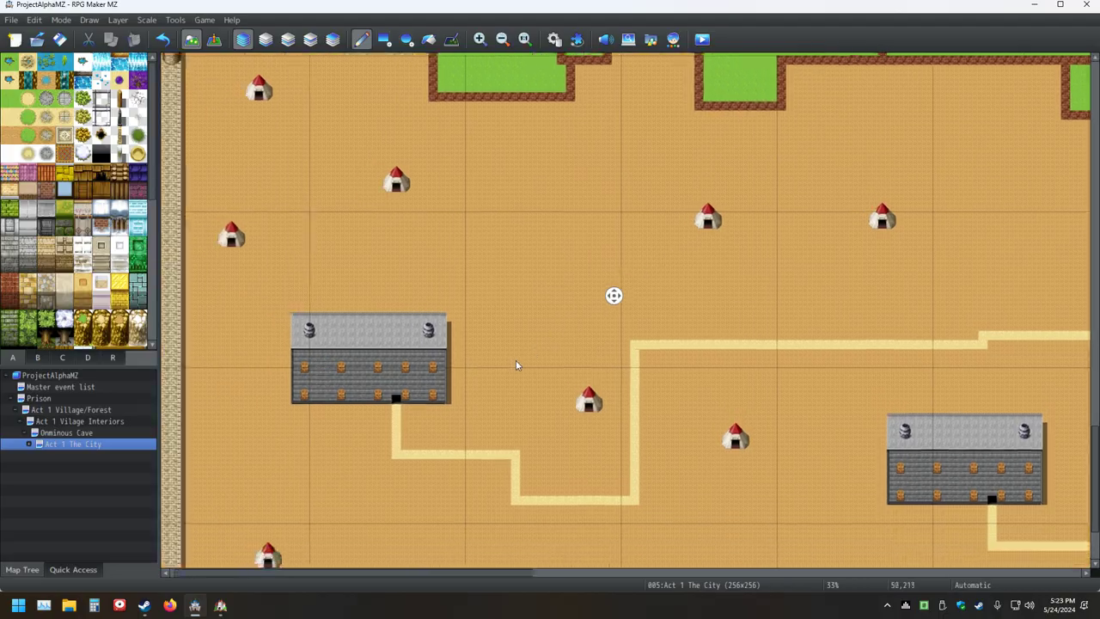
middle_click(470, 348)
middle_click(454, 299)
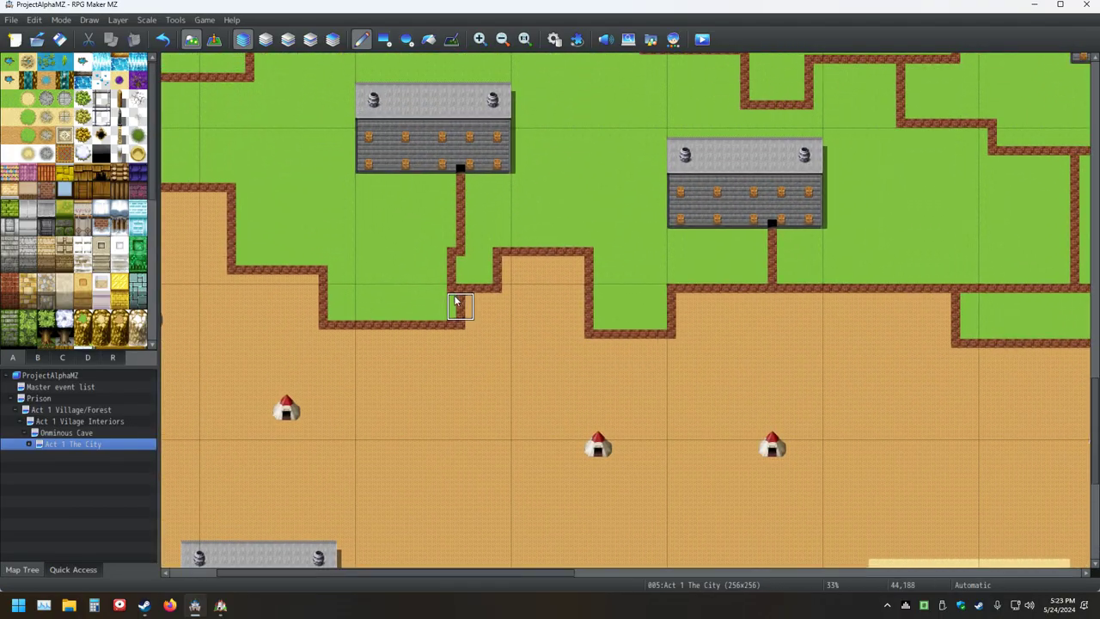
middle_click(585, 393)
middle_click(794, 286)
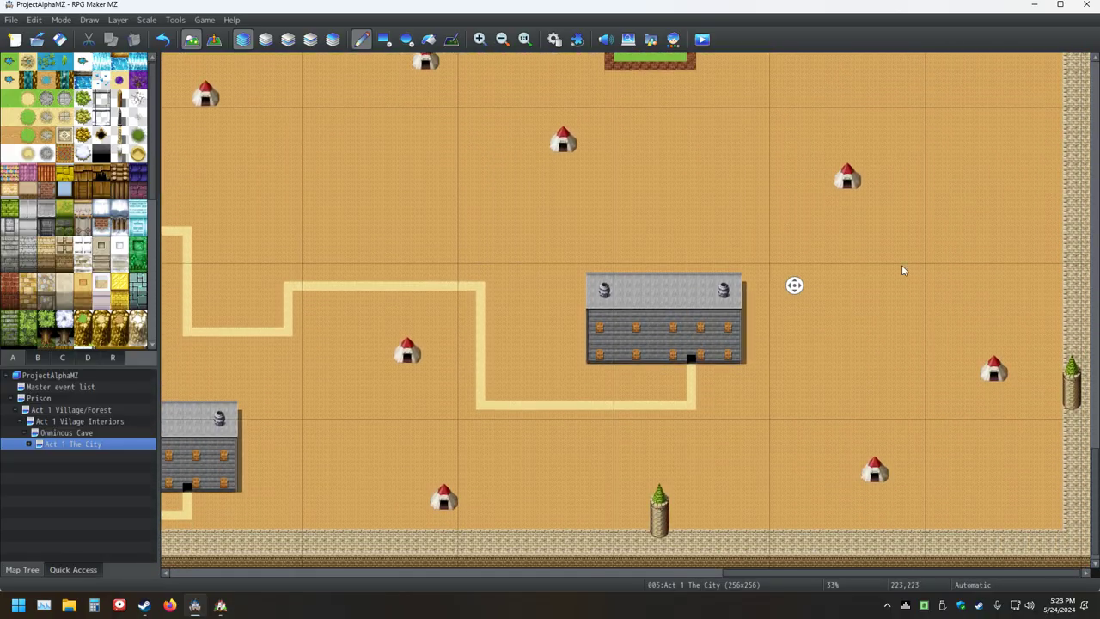
Place a red-roofed hut on the sand in the district's northeastern corner, save the project and reload the Act 1 The City map
middle_click(877, 218)
click(876, 218)
click(59, 39)
click(67, 434)
click(67, 443)
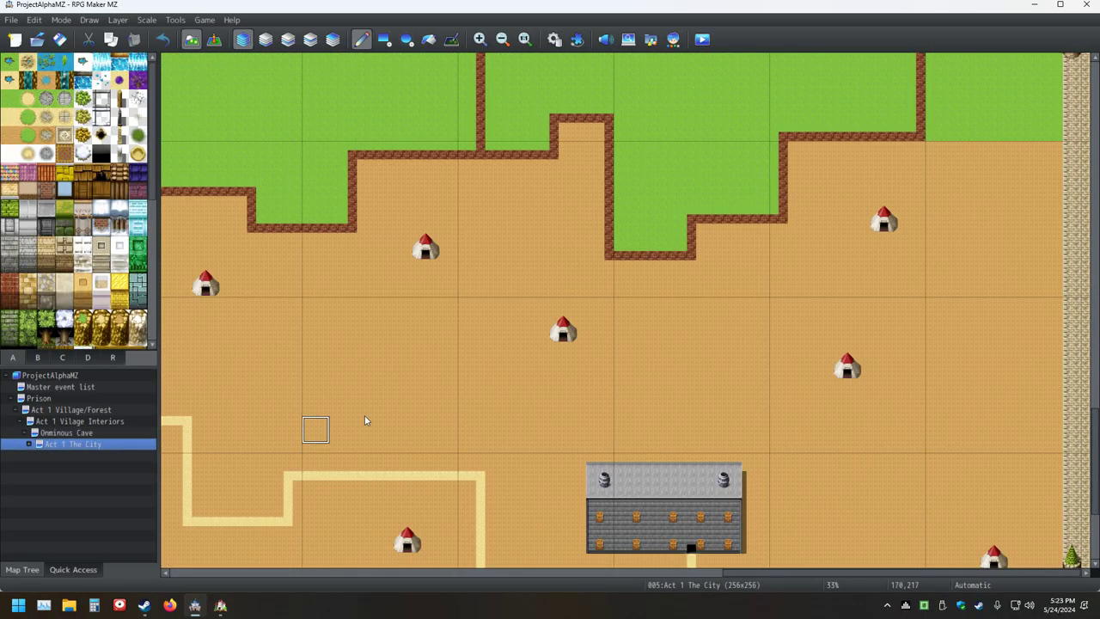
Place a red-roofed hut just north of the eastern sandy path's raised stretch, save the project and reload the city map
scroll(479, 402, down, 3)
click(344, 310)
scroll(341, 492, down, 2)
click(59, 38)
click(86, 432)
click(84, 444)
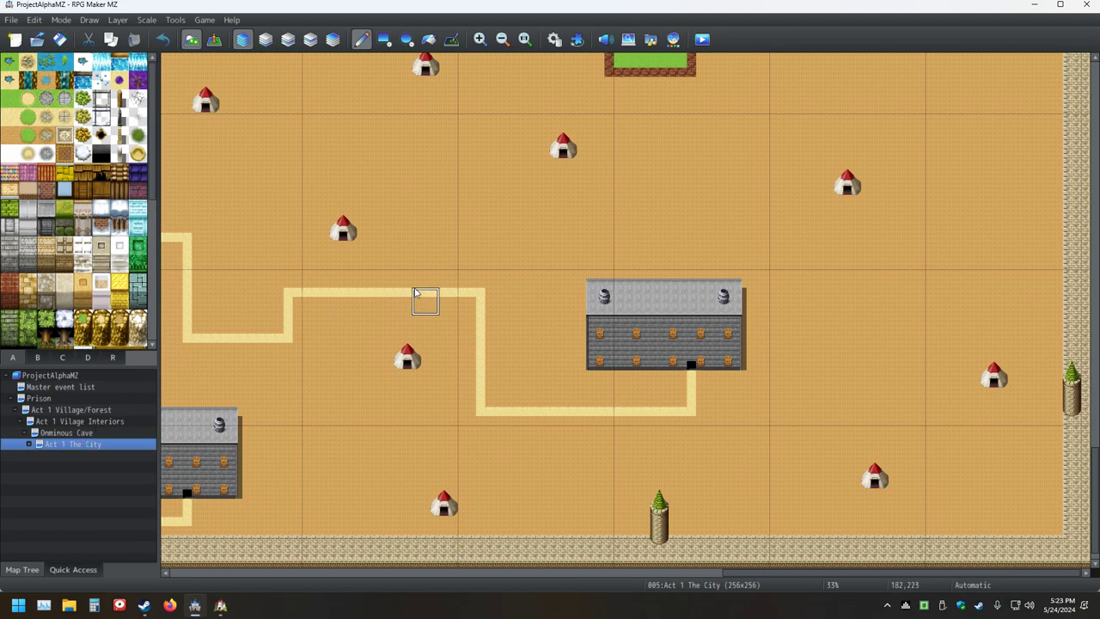
Review the hut layout across the desert district up close and the whole city map from a zoomed-out view
scroll(810, 302, up, 3)
scroll(734, 297, down, 3)
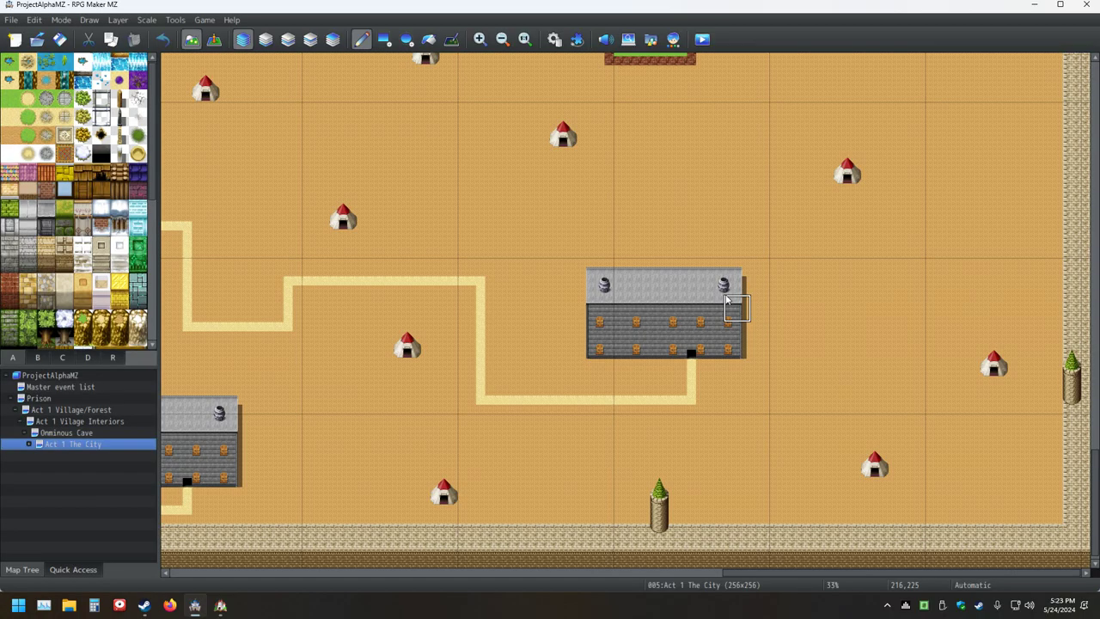
middle_click(564, 203)
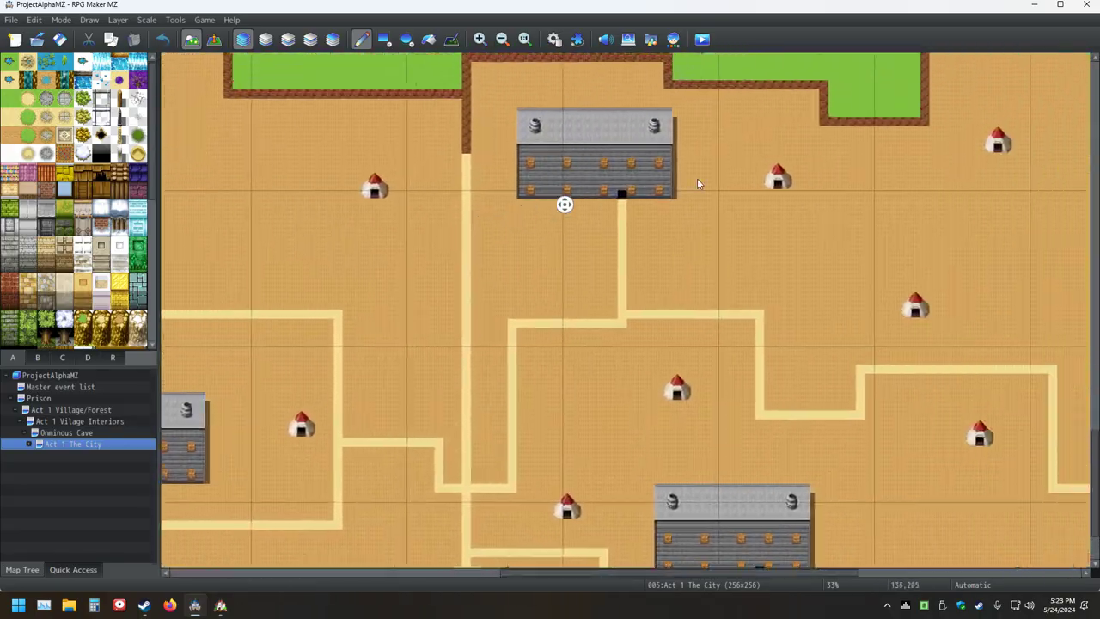
middle_click(752, 240)
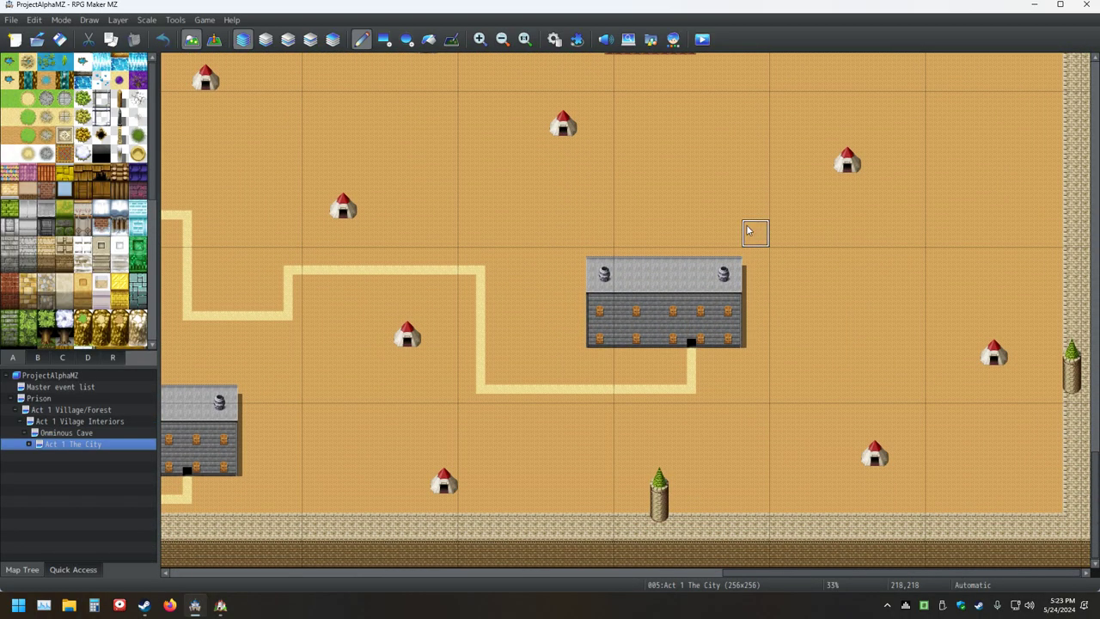
ctrl+scroll(752, 240, down, 2)
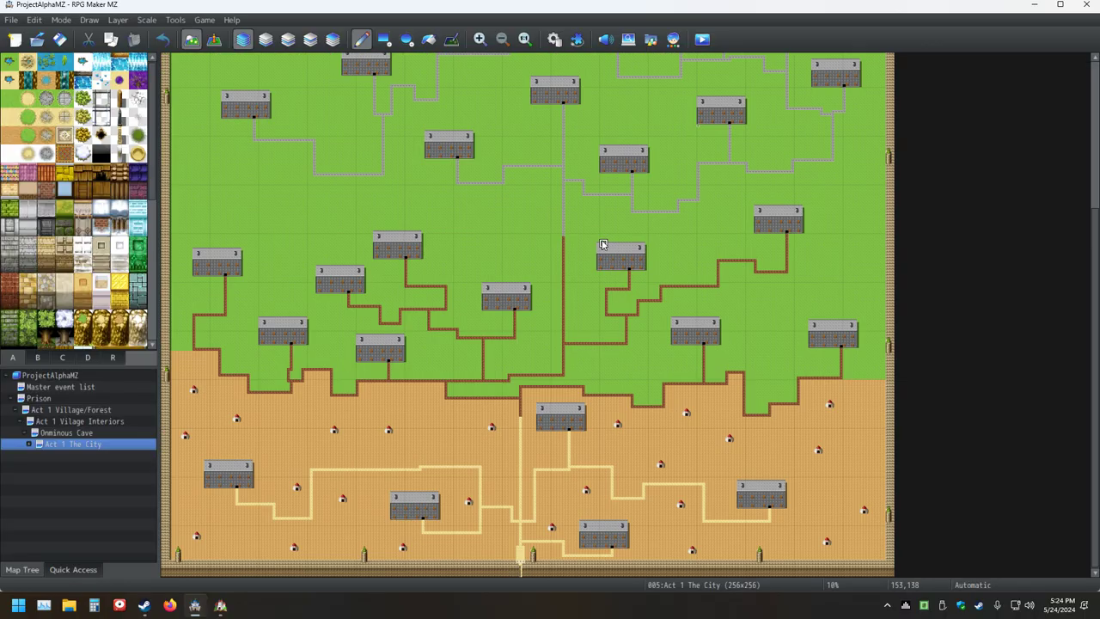
scroll(605, 241, up, 5)
scroll(605, 224, down, 5)
ctrl+scroll(593, 374, up, 4)
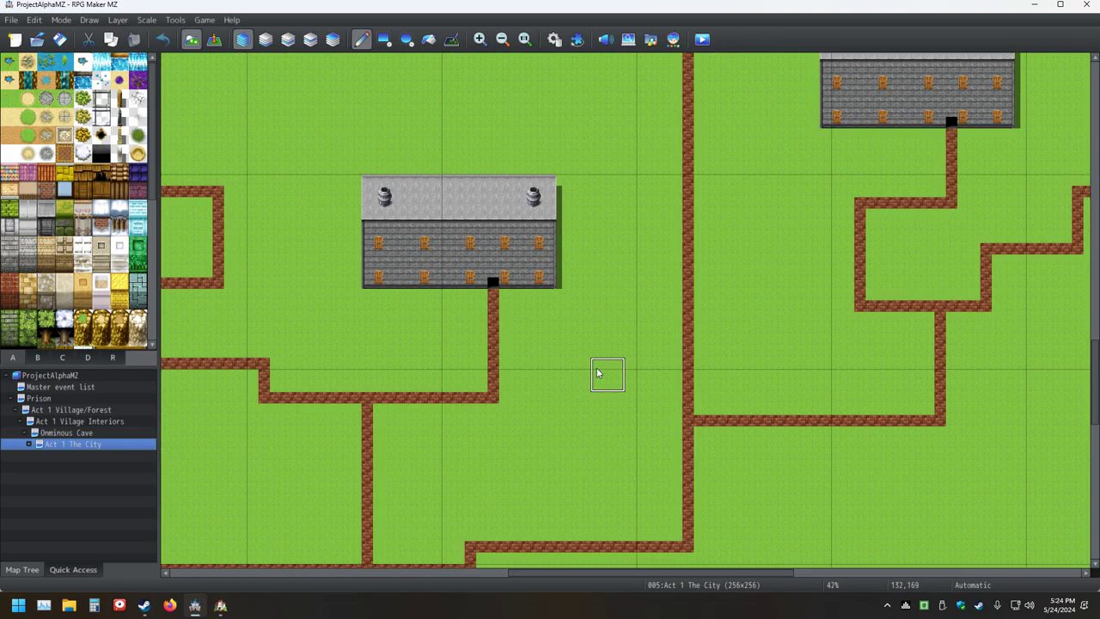
scroll(601, 373, down, 8)
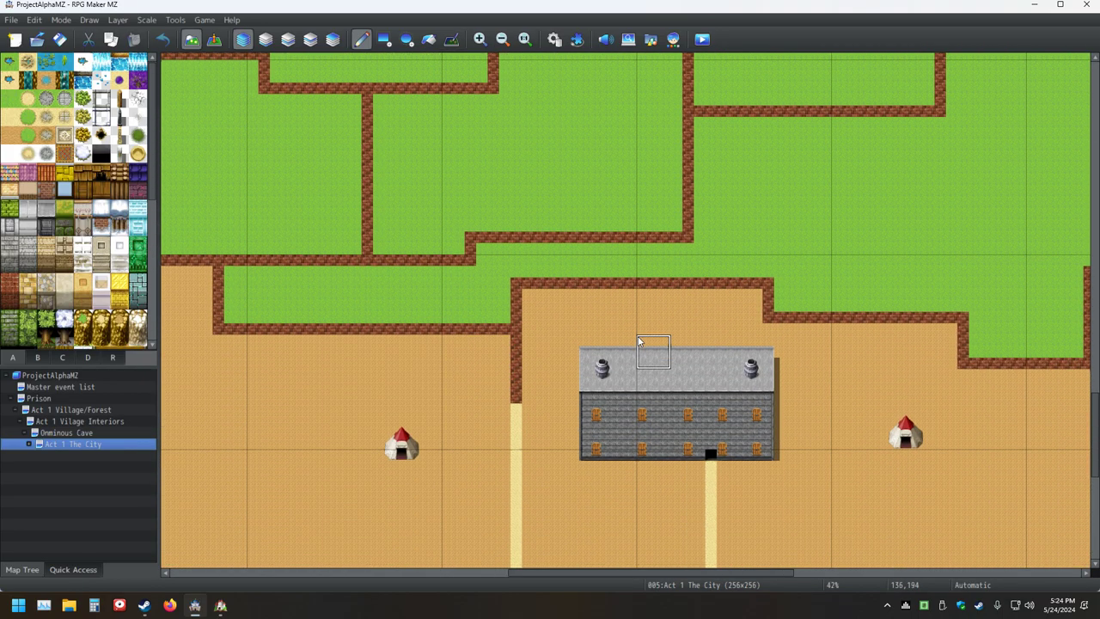
scroll(465, 411, down, 6)
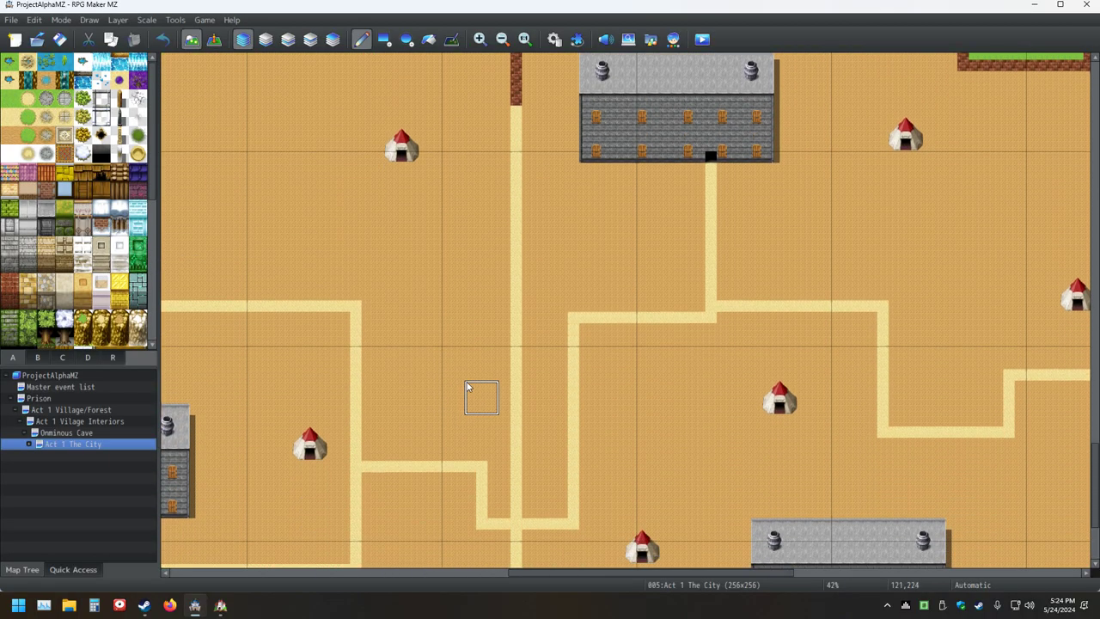
scroll(466, 387, down, 3)
middle_click(447, 391)
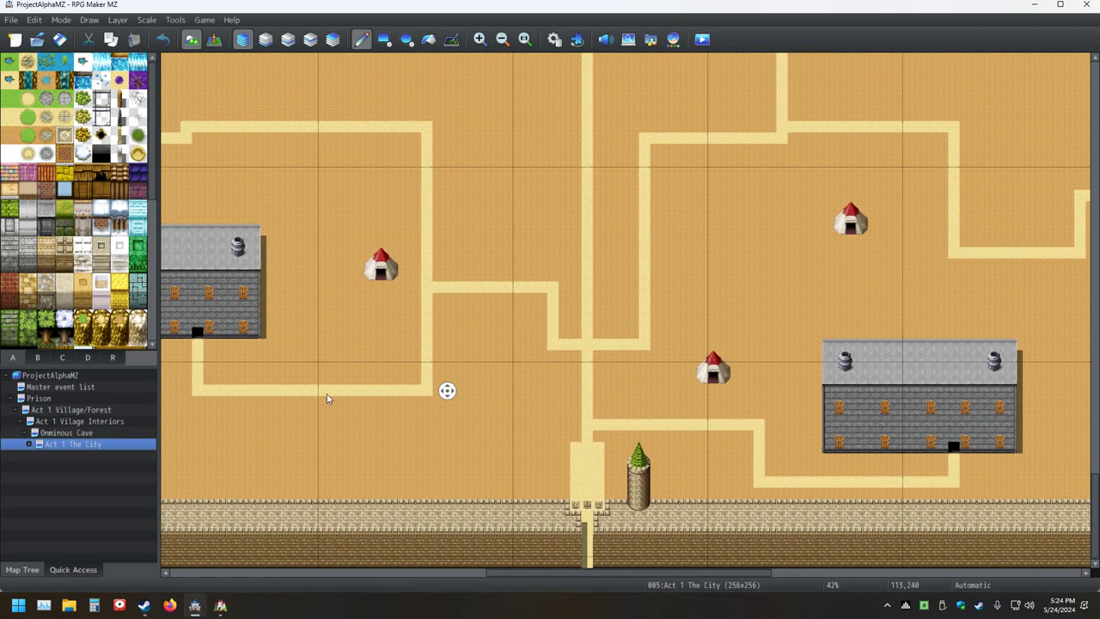
middle_click(398, 279)
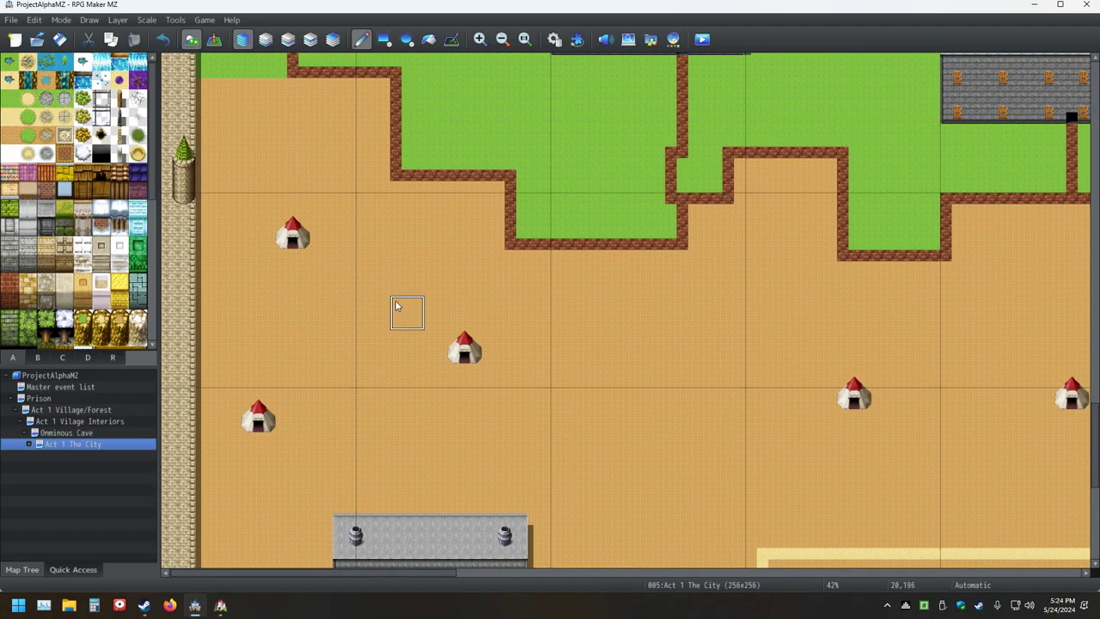
Open the Character Generator and randomize the male character's appearance repeatedly
click(673, 39)
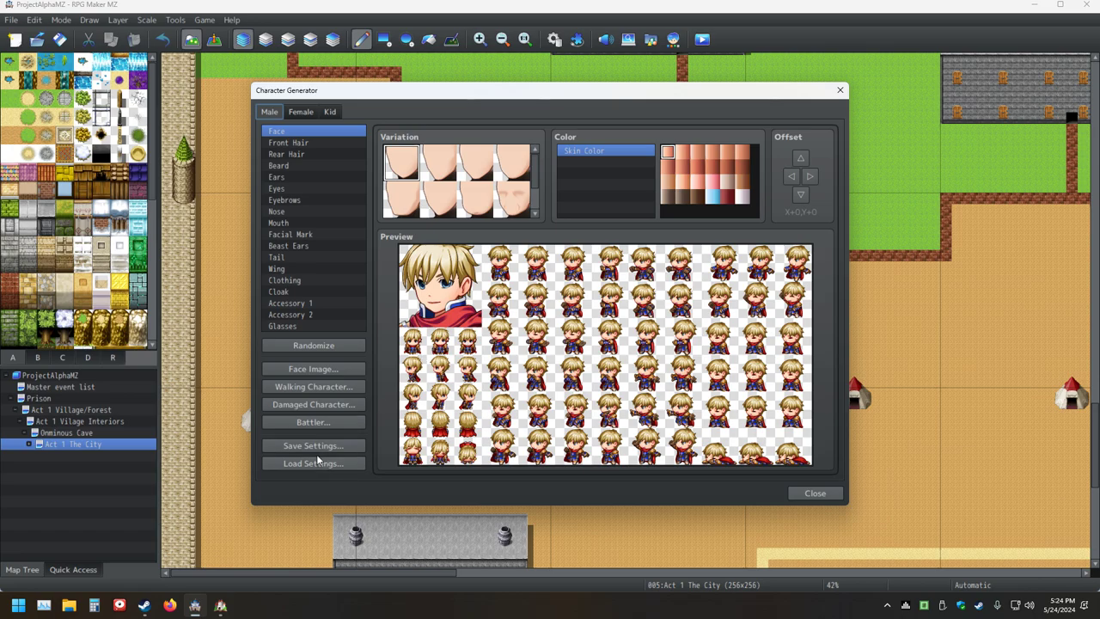
click(327, 347)
click(327, 347)
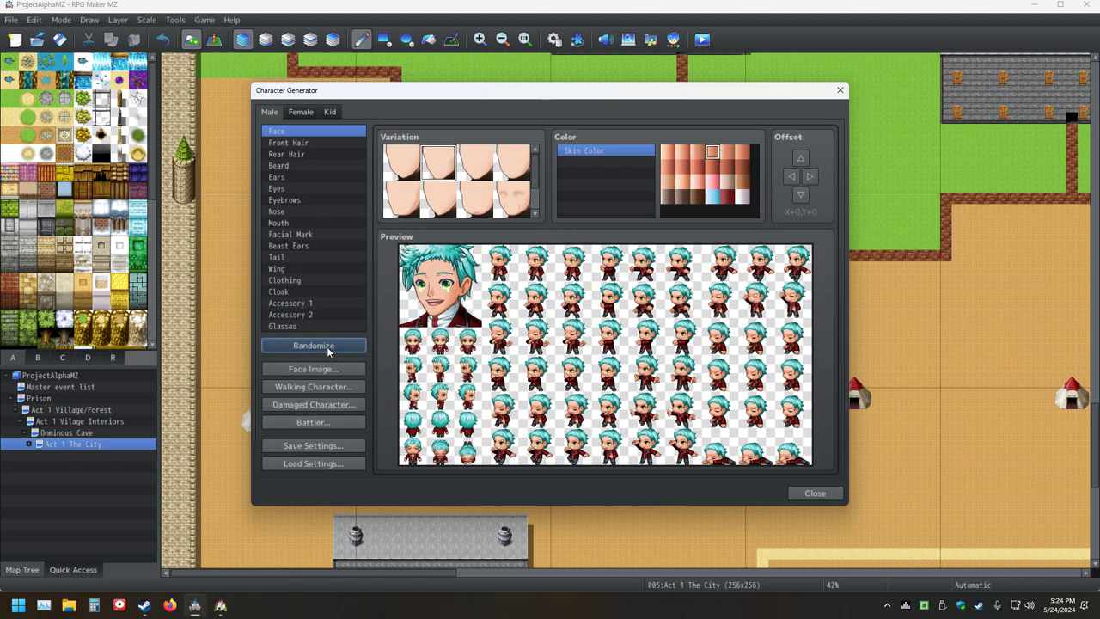
click(327, 346)
click(327, 346)
click(327, 346)
click(327, 346)
click(329, 346)
click(328, 346)
click(328, 346)
click(328, 346)
click(328, 348)
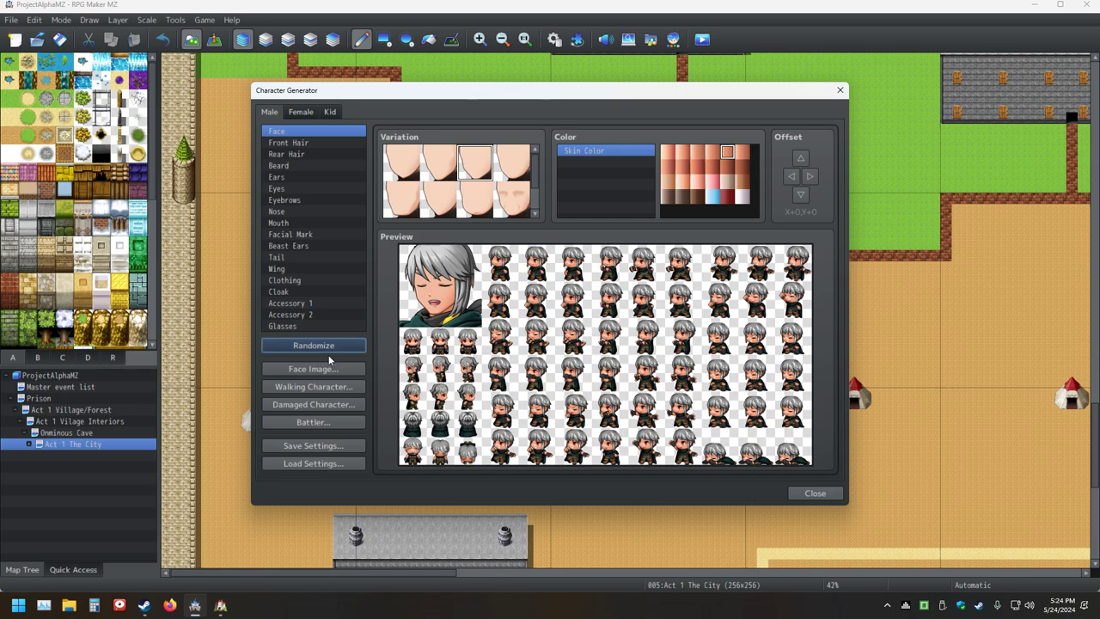
click(329, 347)
click(330, 347)
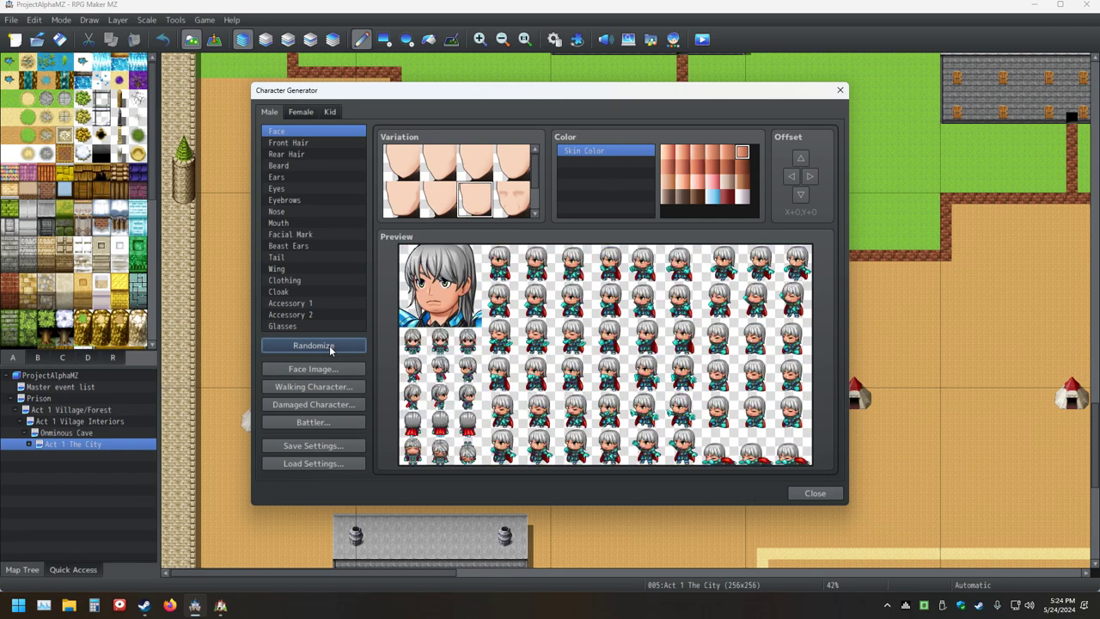
click(330, 347)
click(330, 348)
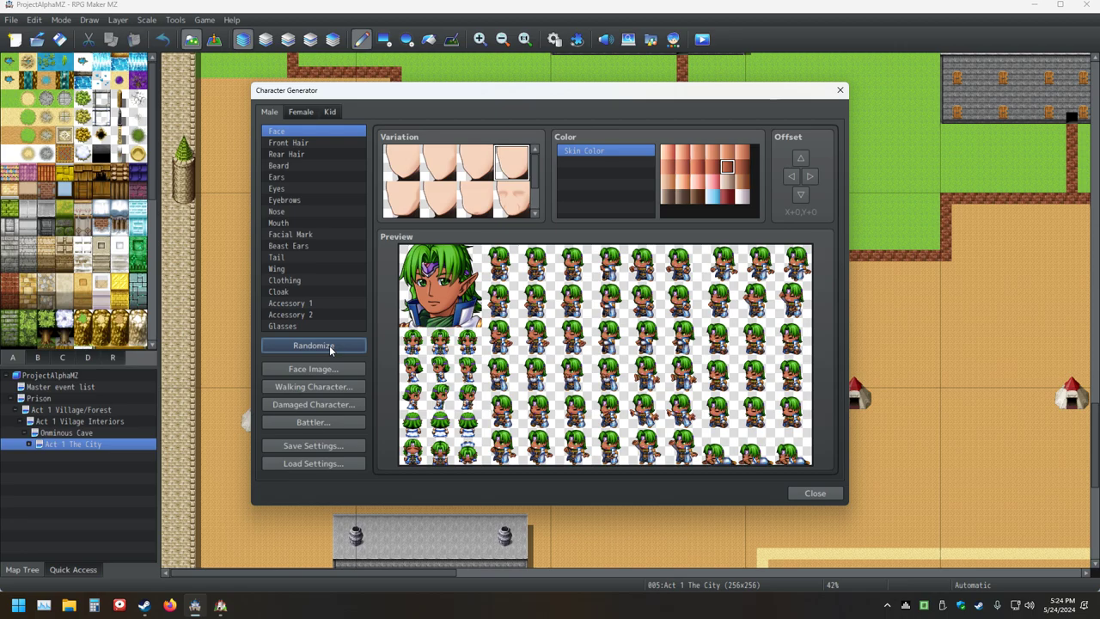
click(330, 346)
click(330, 347)
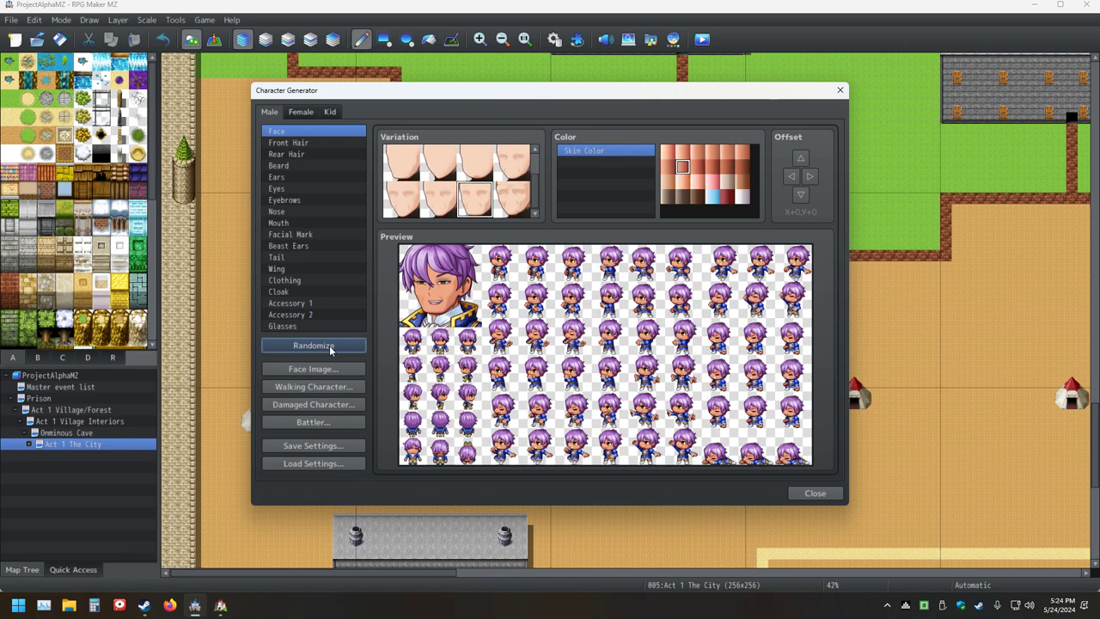
click(329, 345)
click(329, 346)
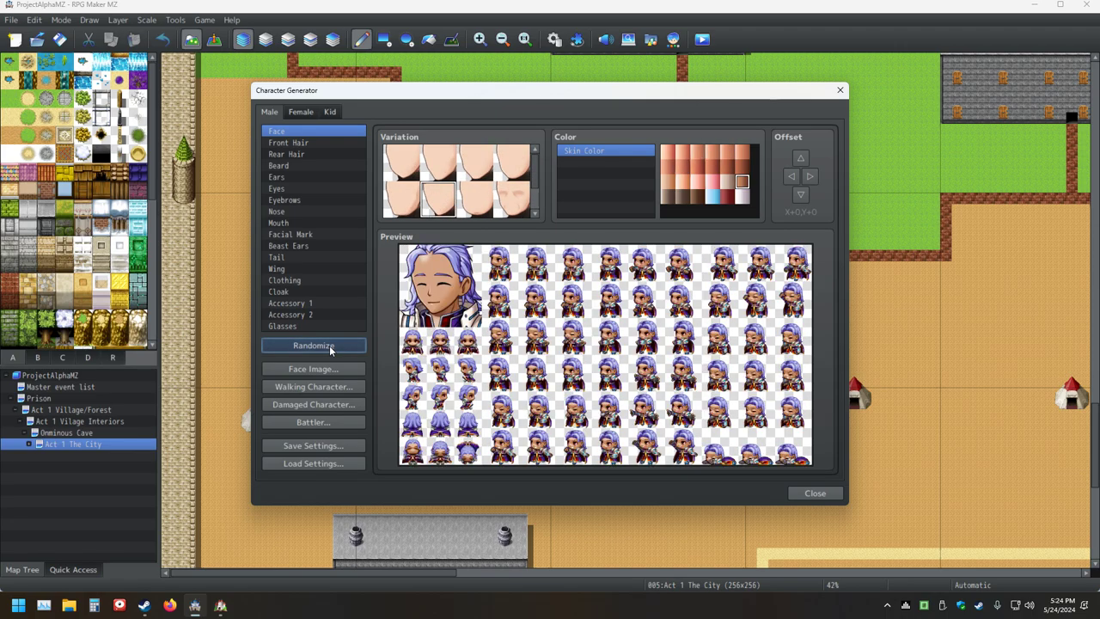
click(329, 345)
click(329, 345)
click(329, 346)
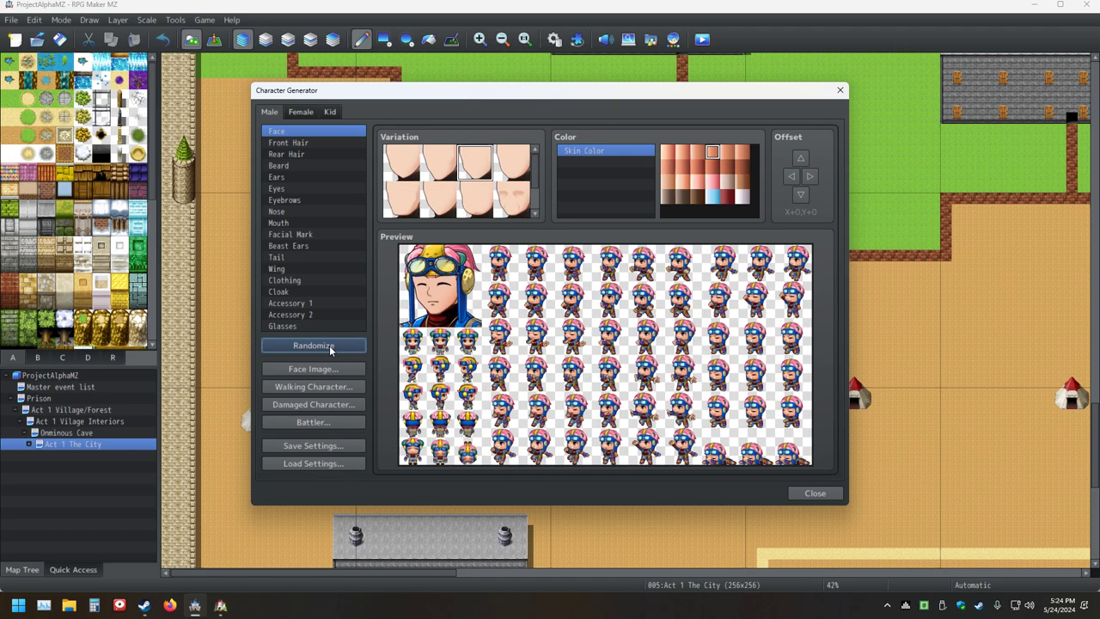
click(329, 345)
click(329, 346)
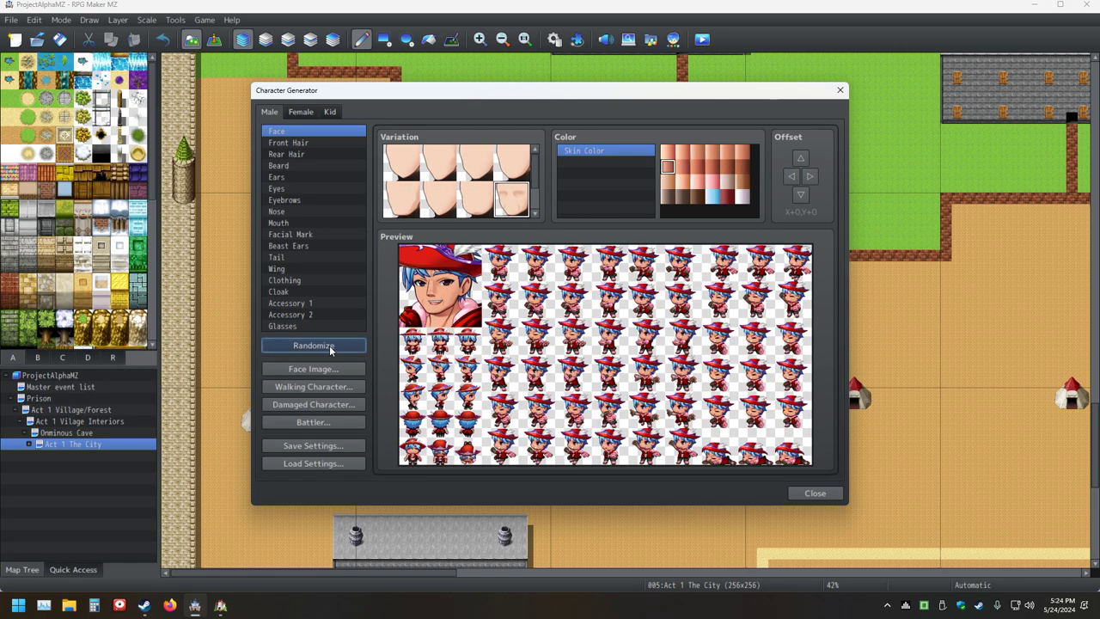
click(329, 346)
click(329, 345)
click(329, 346)
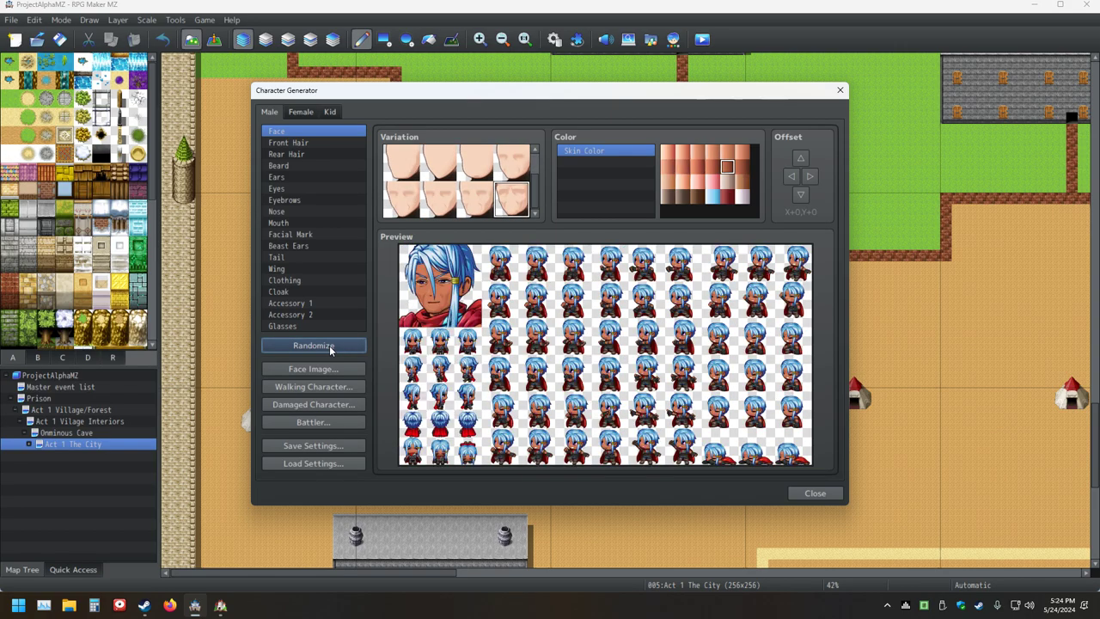
click(329, 345)
click(329, 345)
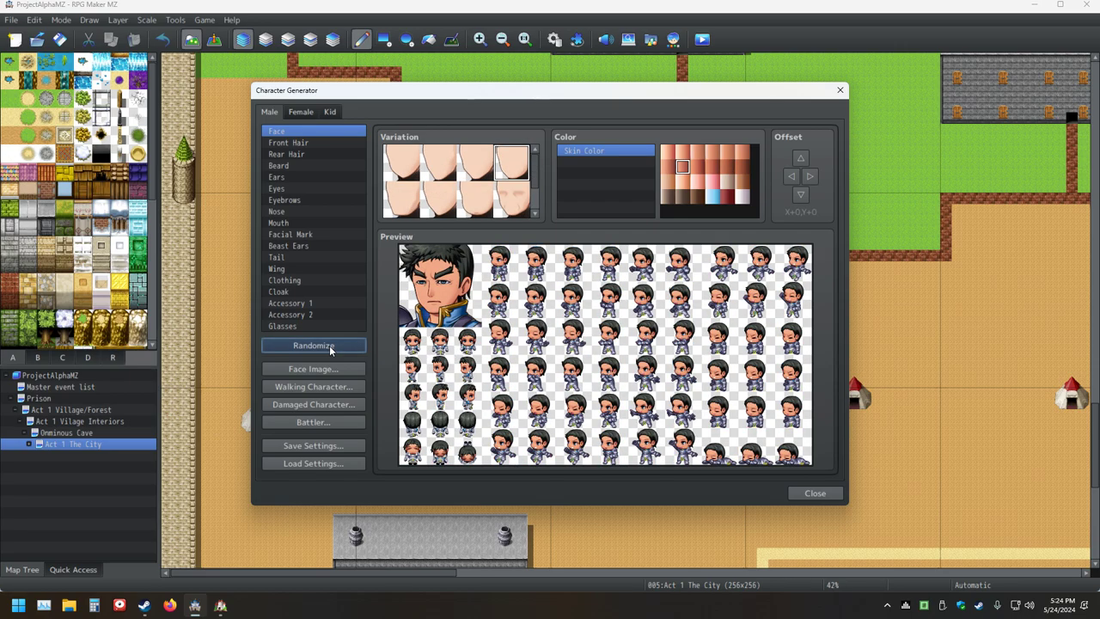
click(329, 346)
click(329, 347)
click(331, 347)
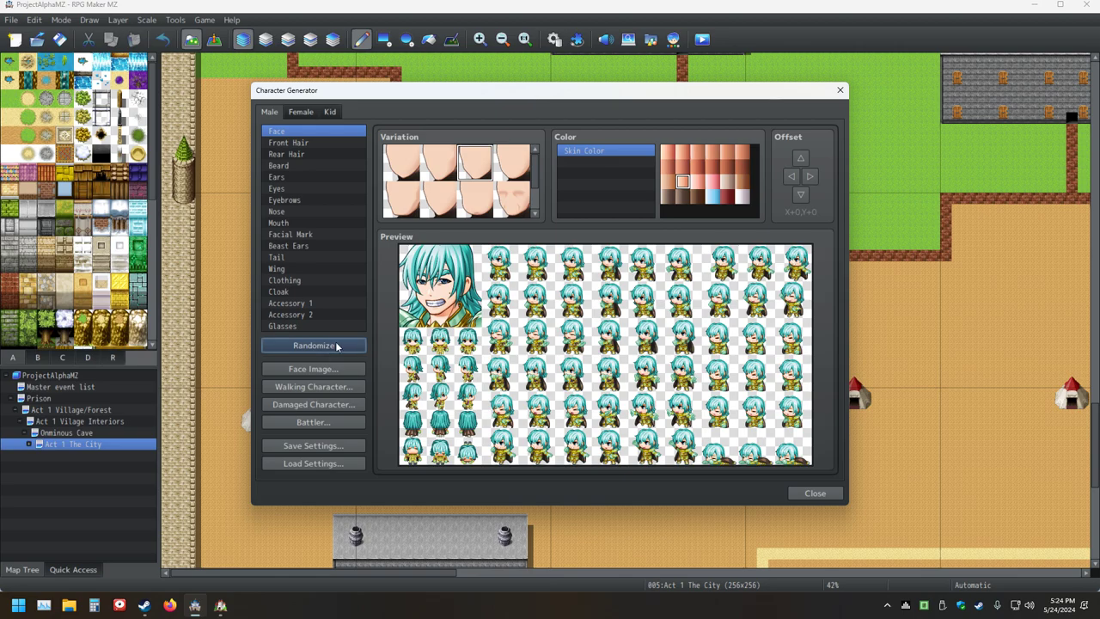
click(328, 352)
click(341, 346)
click(340, 346)
click(341, 346)
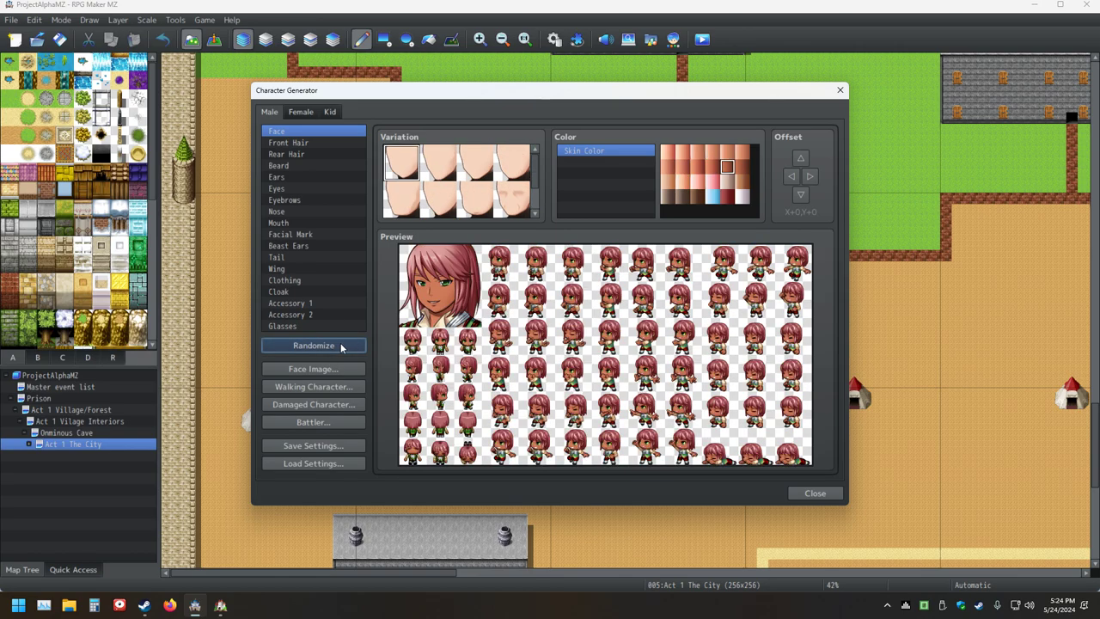
Generate several more random looks for the male character to compare different faces, hair and outfits
click(341, 346)
click(340, 347)
click(341, 346)
click(341, 346)
click(340, 346)
click(340, 346)
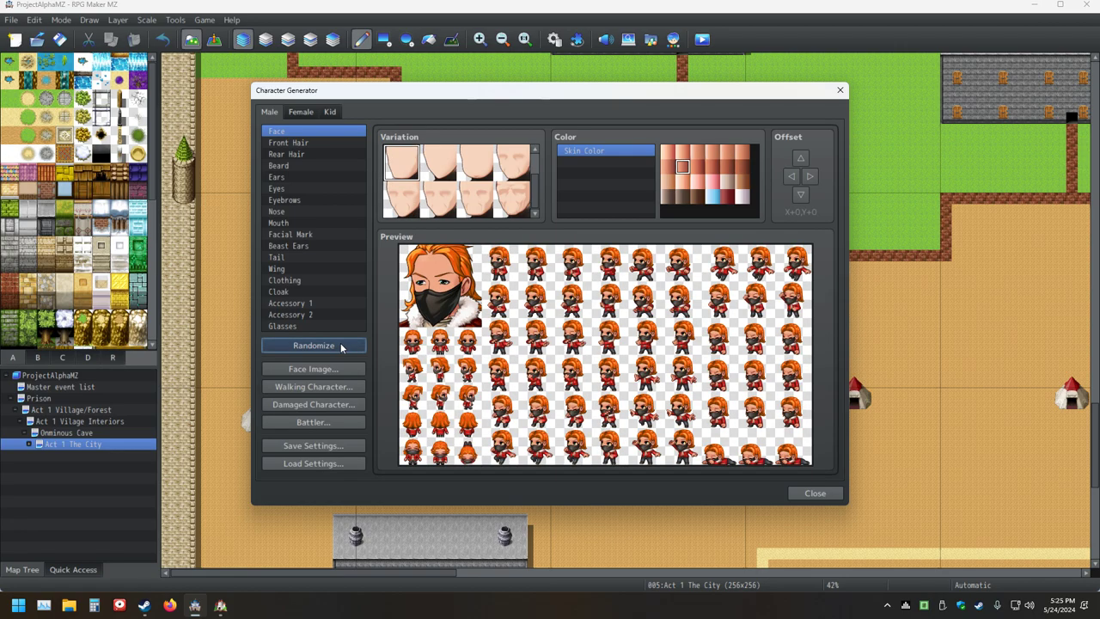
click(341, 346)
click(342, 346)
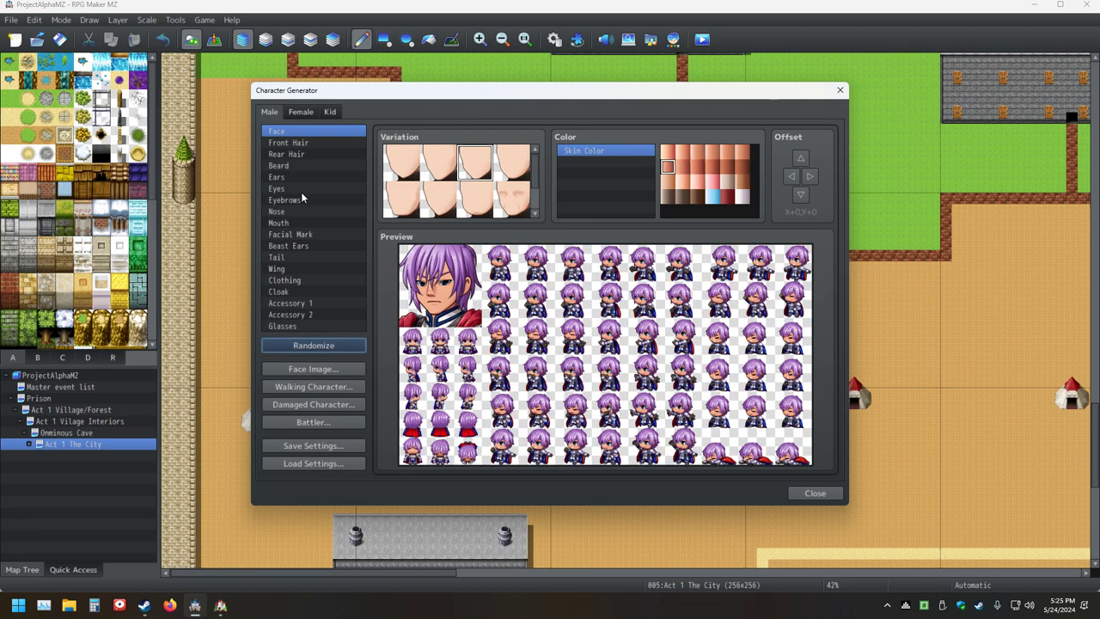
Try different clothing variations on the male character, finish on the empty clothing option, and close the Character Generator
click(290, 279)
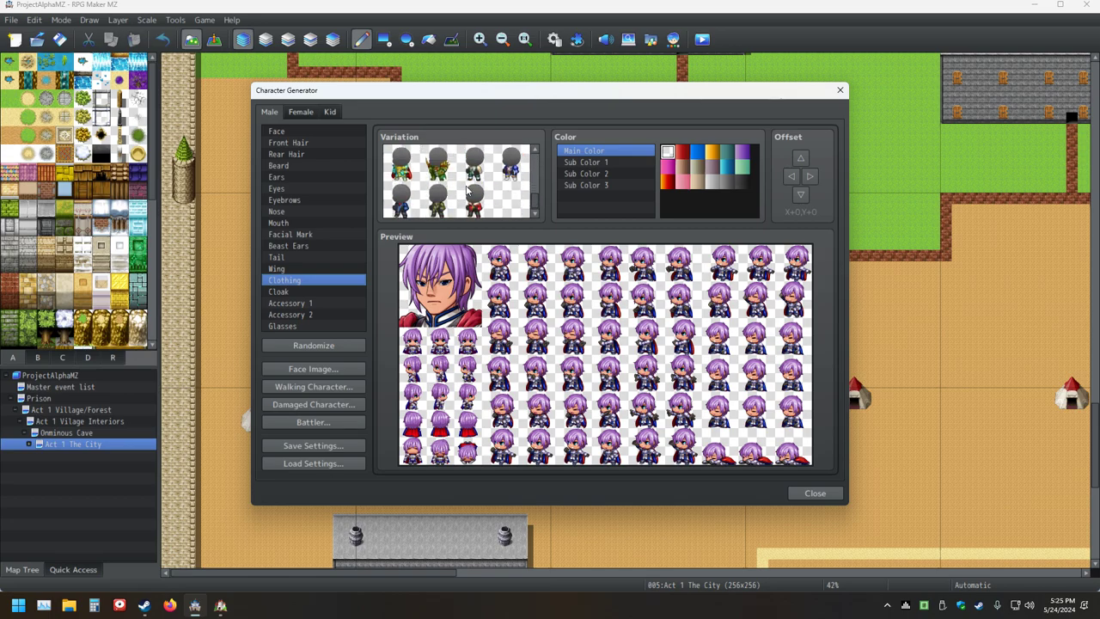
click(488, 206)
click(434, 214)
click(402, 214)
click(404, 179)
click(465, 169)
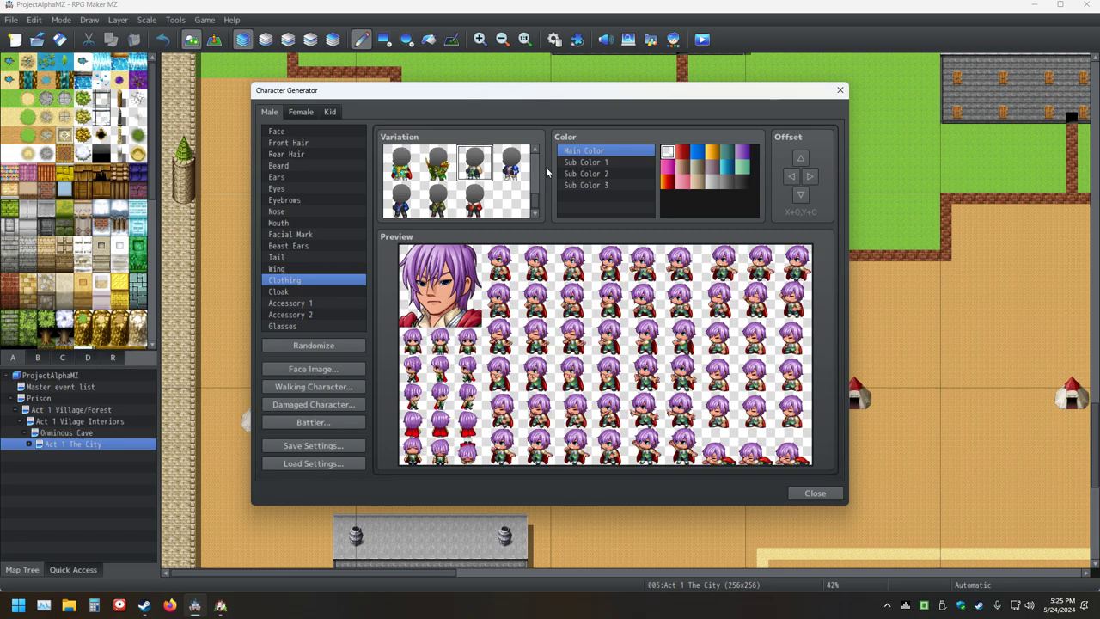
click(512, 165)
scroll(499, 171, down, 3)
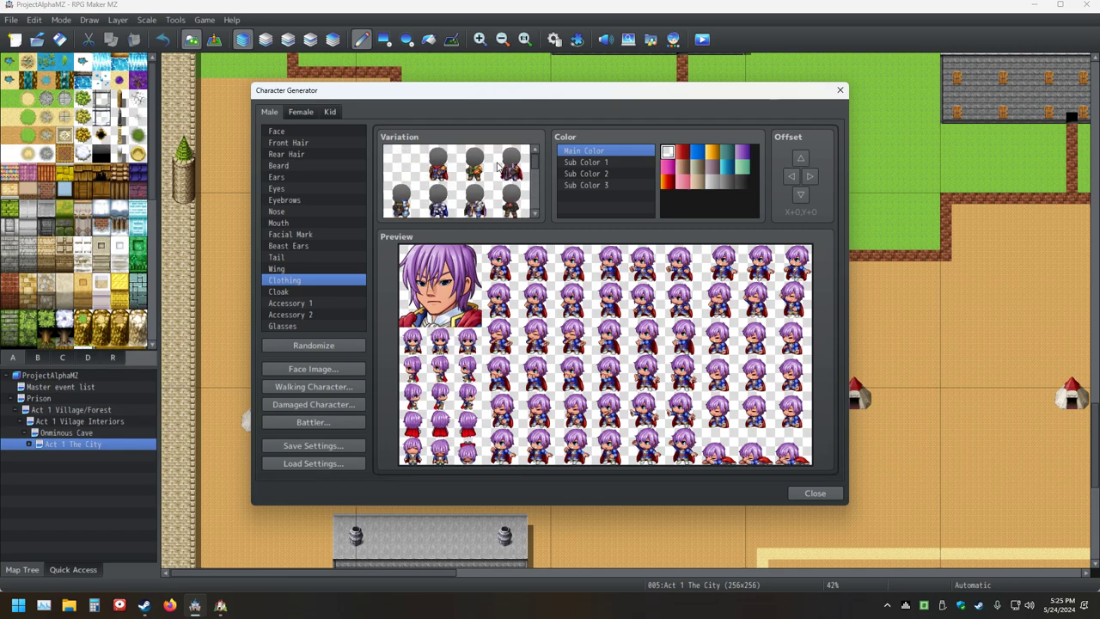
click(515, 207)
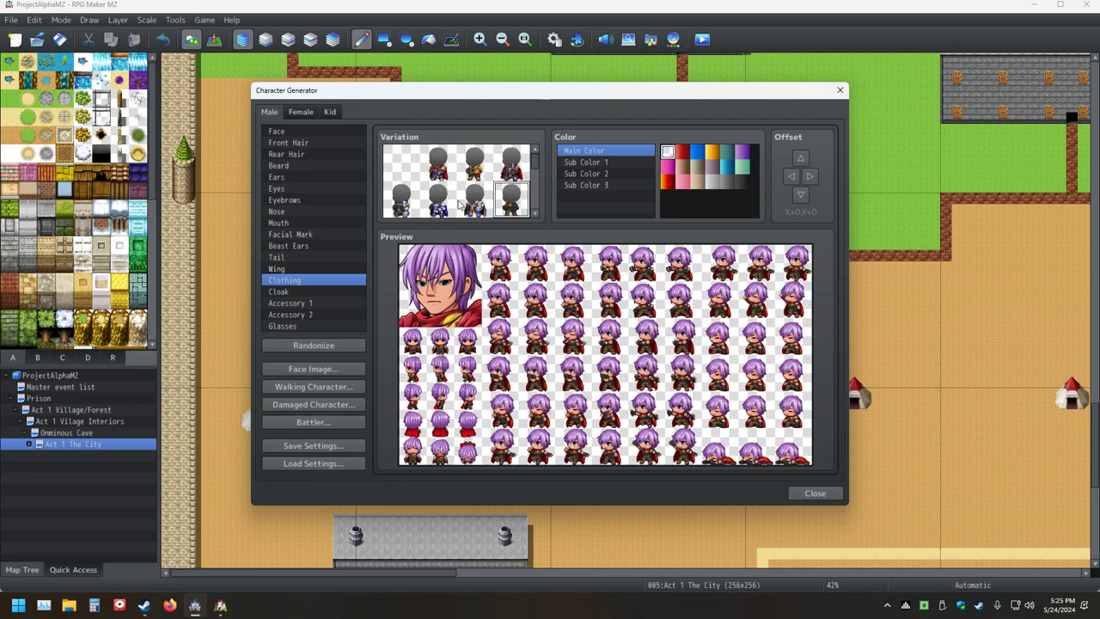
click(405, 170)
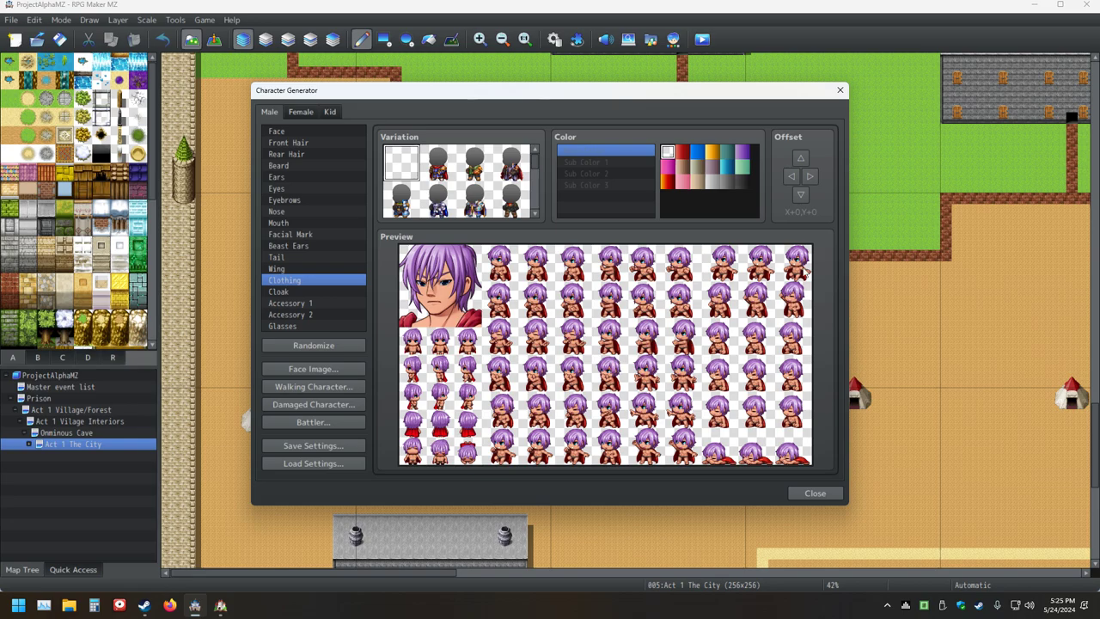
click(840, 90)
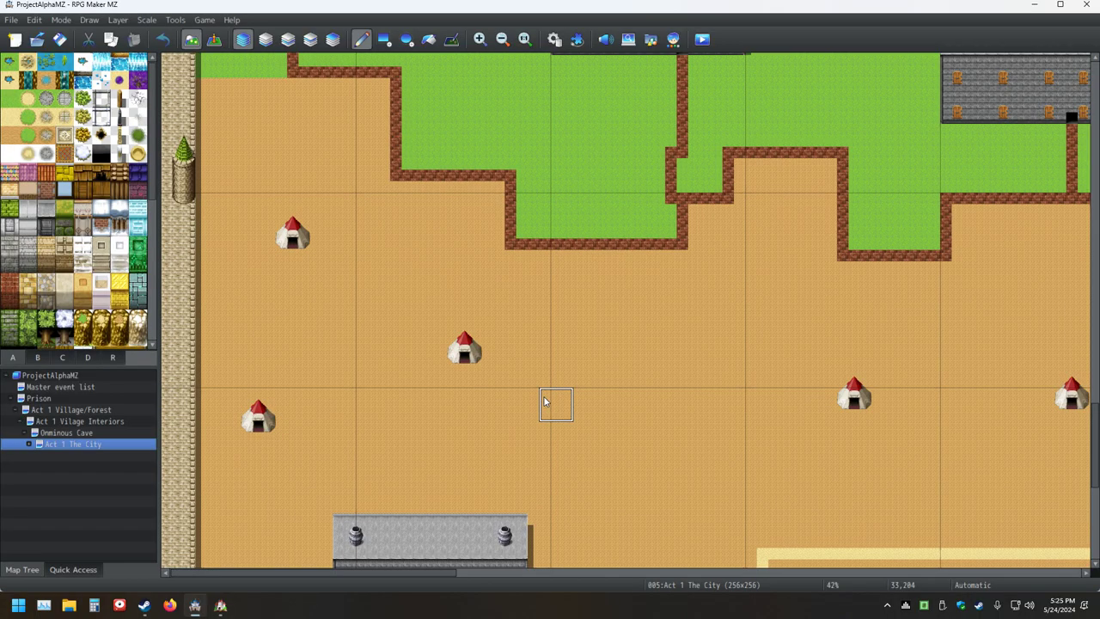
Examine the terrain tiles and the desert area around the grey stone building near the western wall
scroll(86, 207, down, 10)
scroll(103, 219, down, 3)
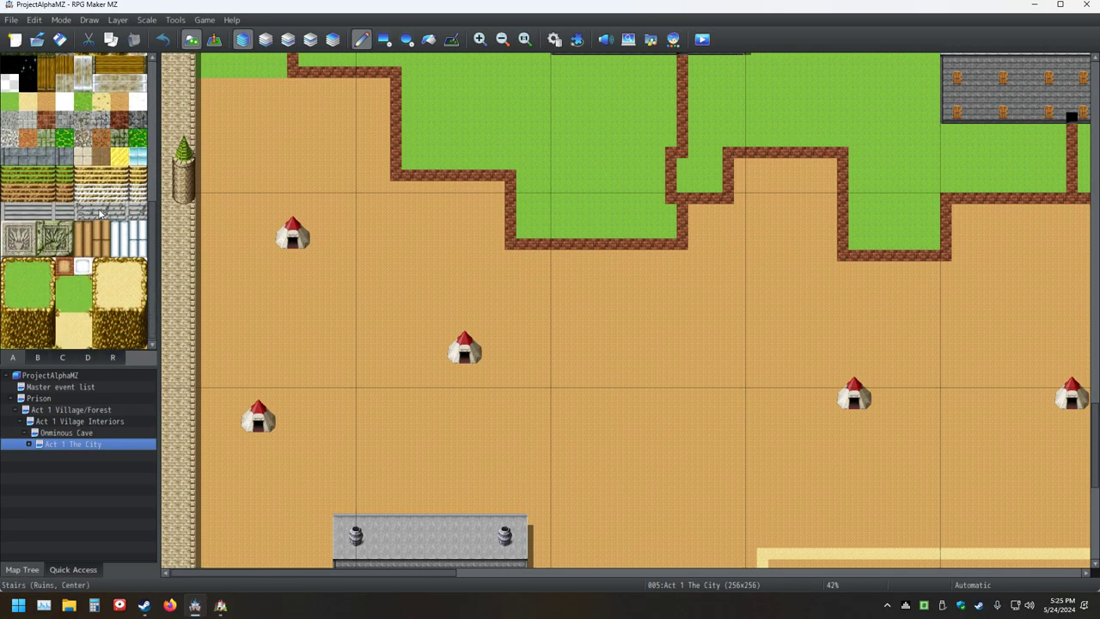
scroll(100, 213, up, 3)
scroll(573, 330, down, 5)
scroll(662, 308, down, 2)
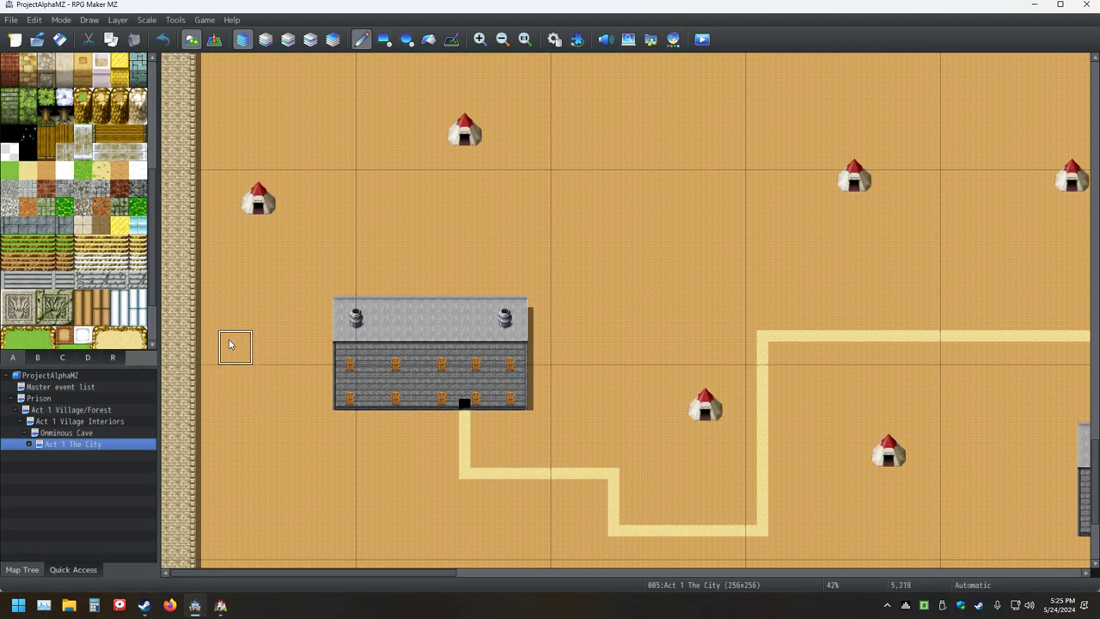
scroll(231, 345, down, 1)
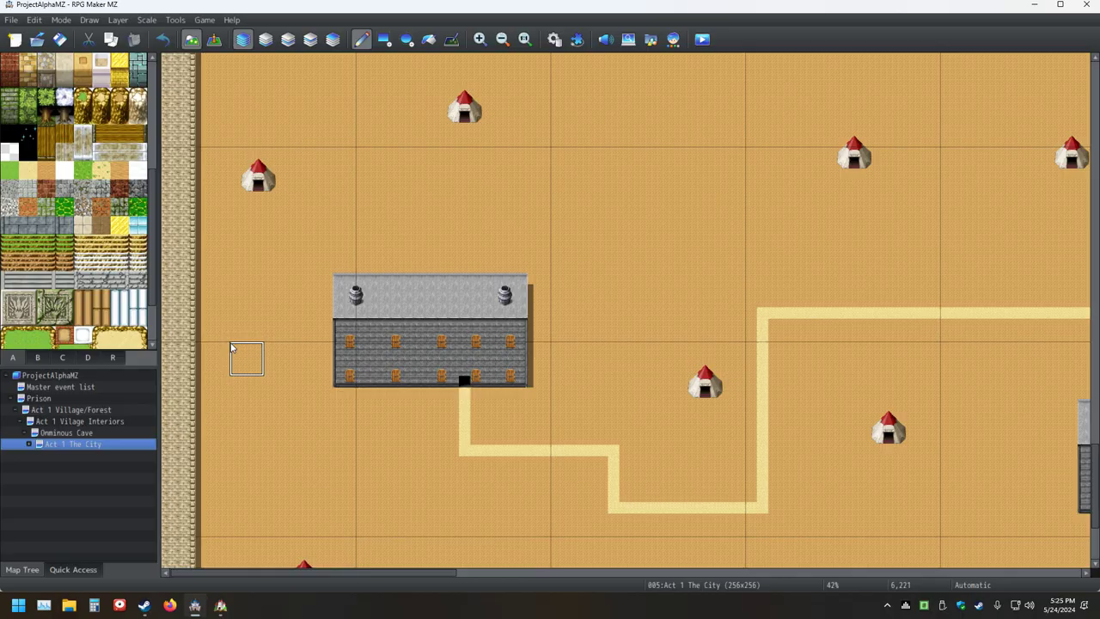
scroll(249, 347, down, 1)
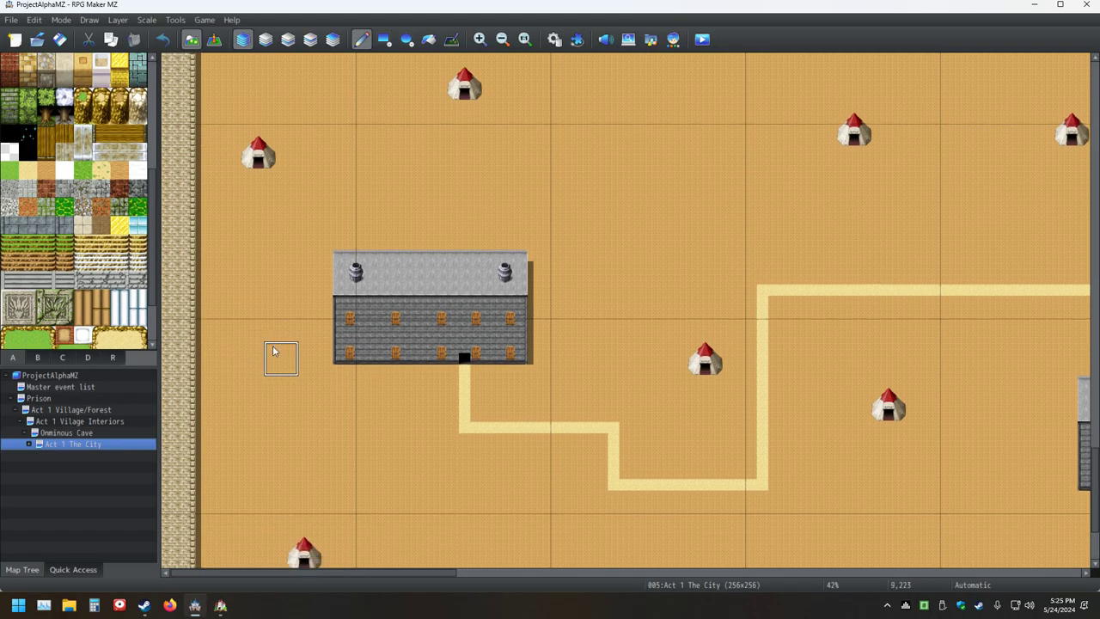
scroll(274, 351, down, 3)
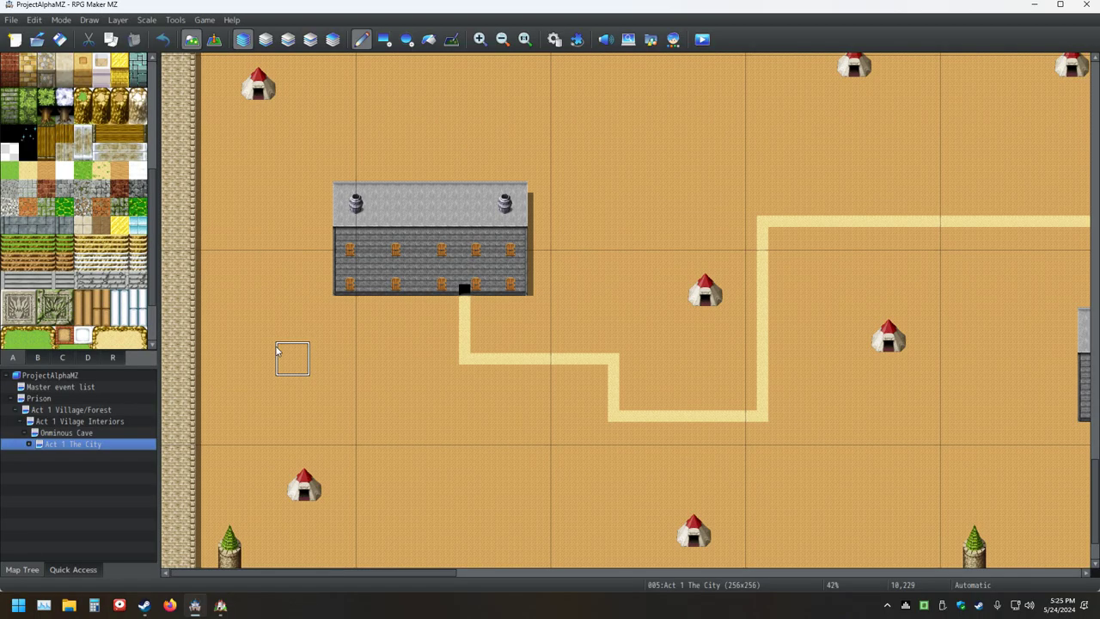
right_click(289, 308)
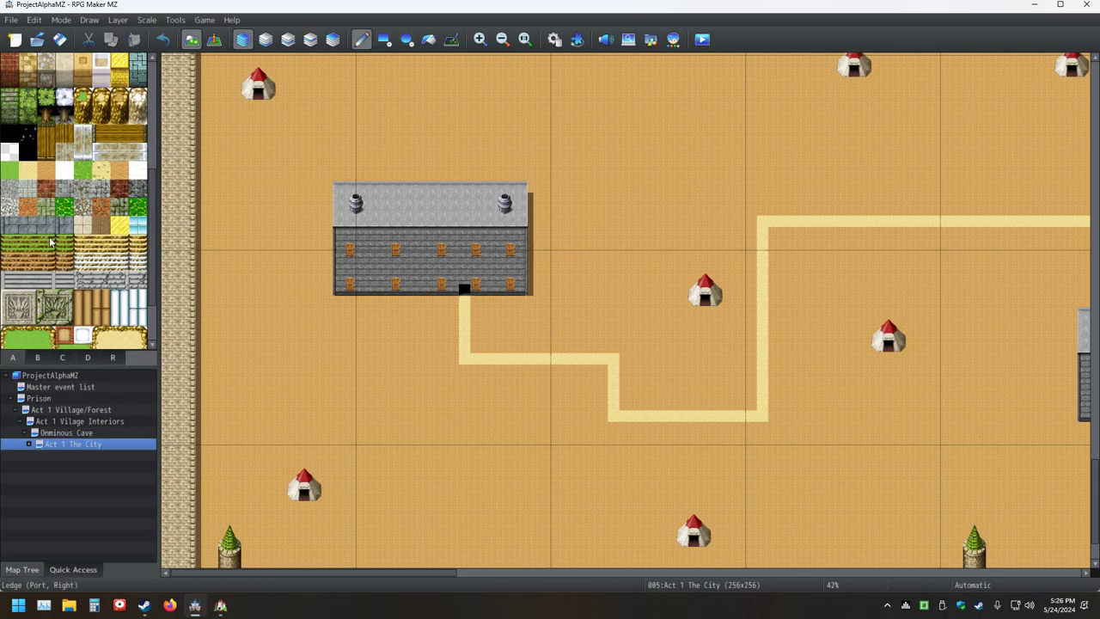
Cover the grey stone building's walls and roof with brown wooden wall and roof tiles using filled rectangles
scroll(78, 234, up, 5)
scroll(79, 232, up, 1)
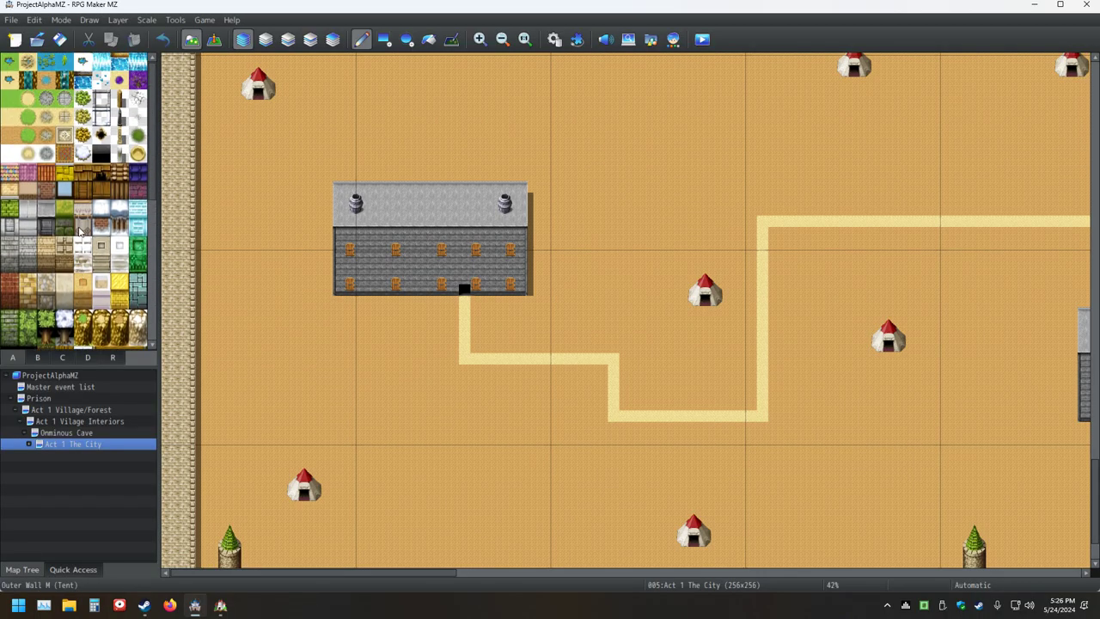
click(82, 190)
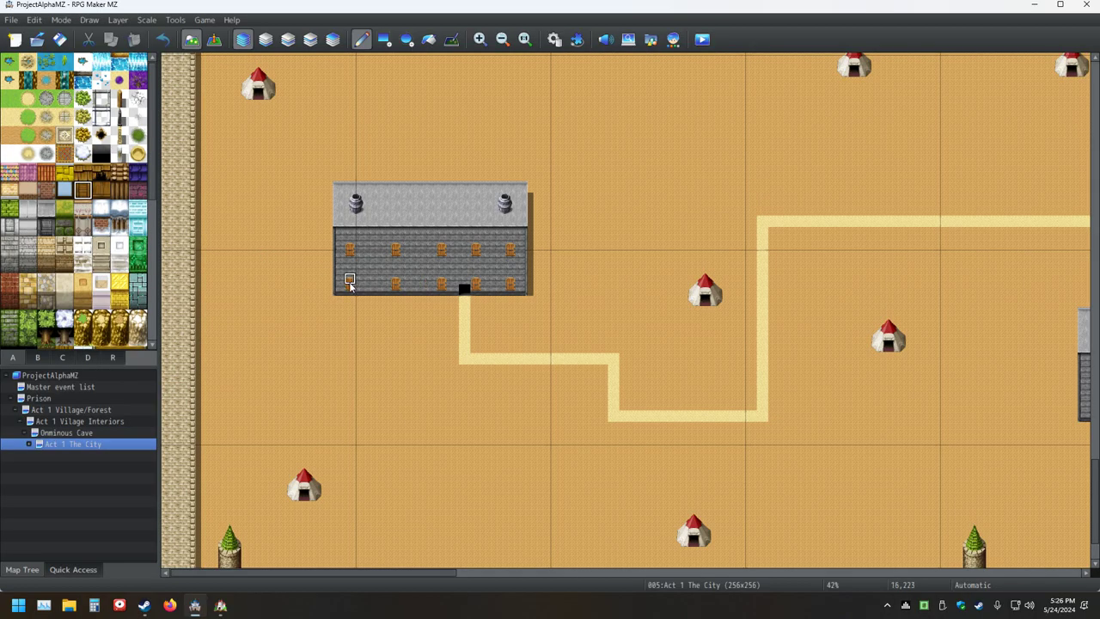
click(384, 38)
drag(339, 290, 521, 232)
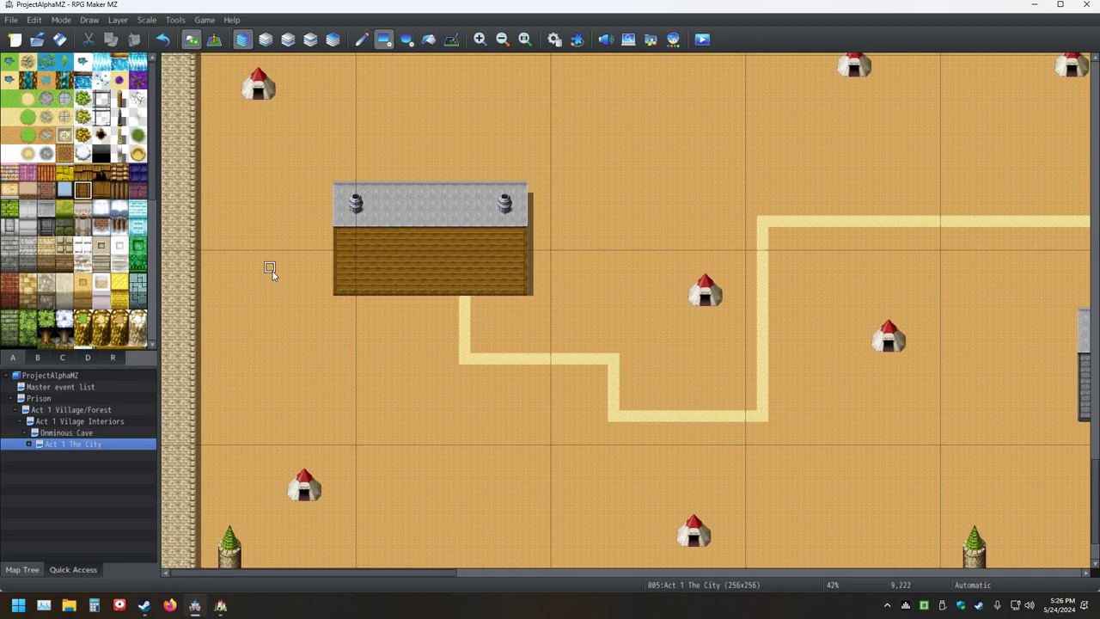
right_click(258, 220)
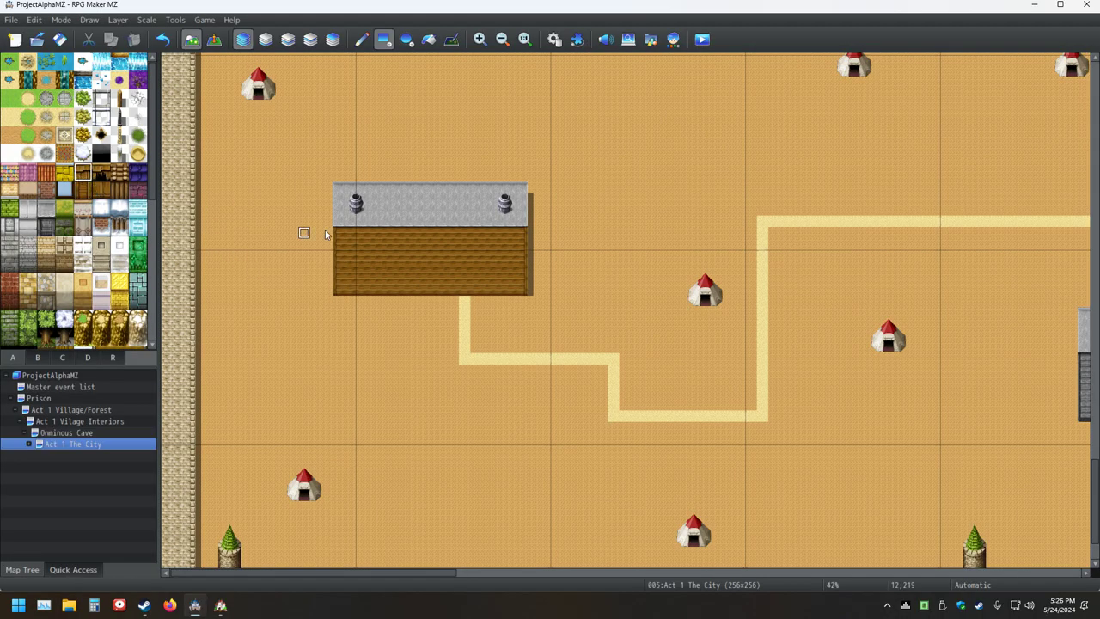
drag(340, 222, 521, 191)
Place a black doorway in the wooden building's front wall where the sandy path begins
click(101, 247)
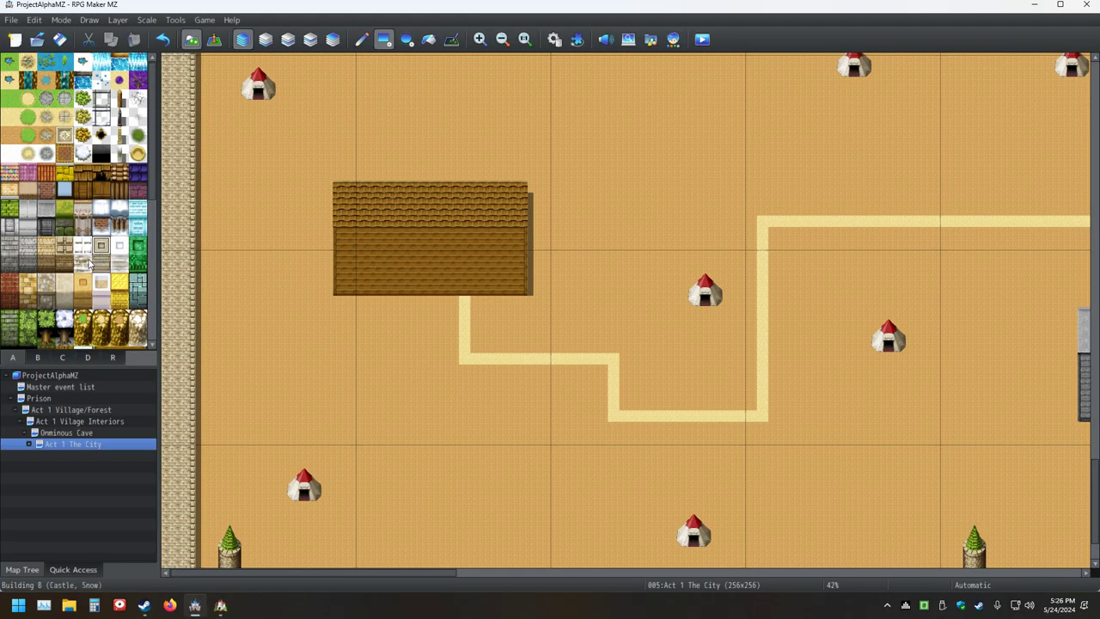
scroll(92, 266, down, 10)
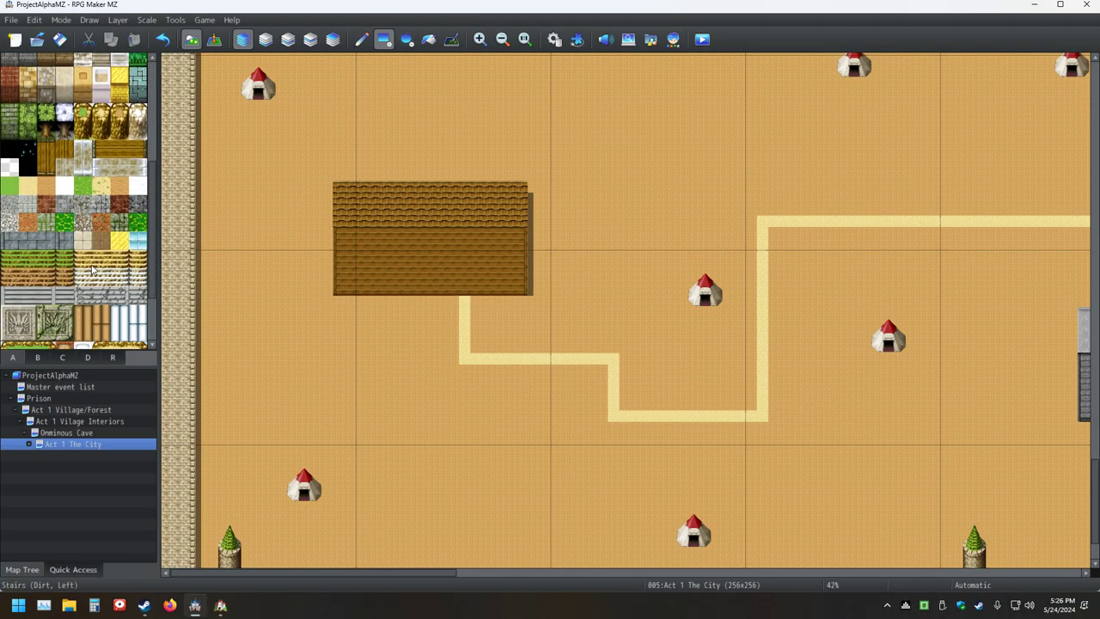
click(37, 357)
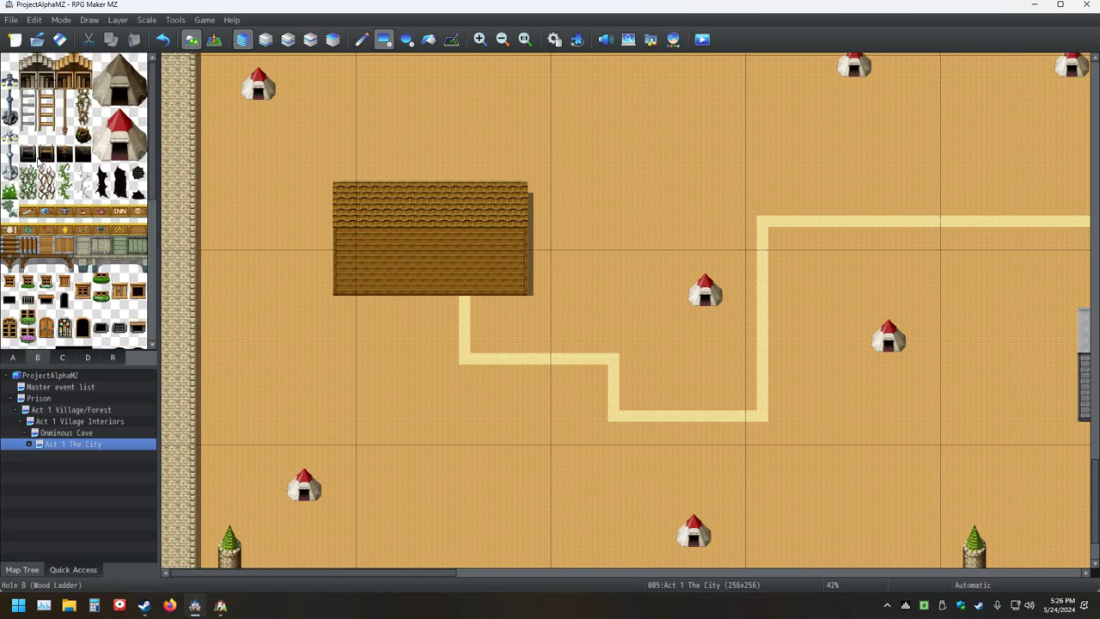
scroll(114, 238, down, 2)
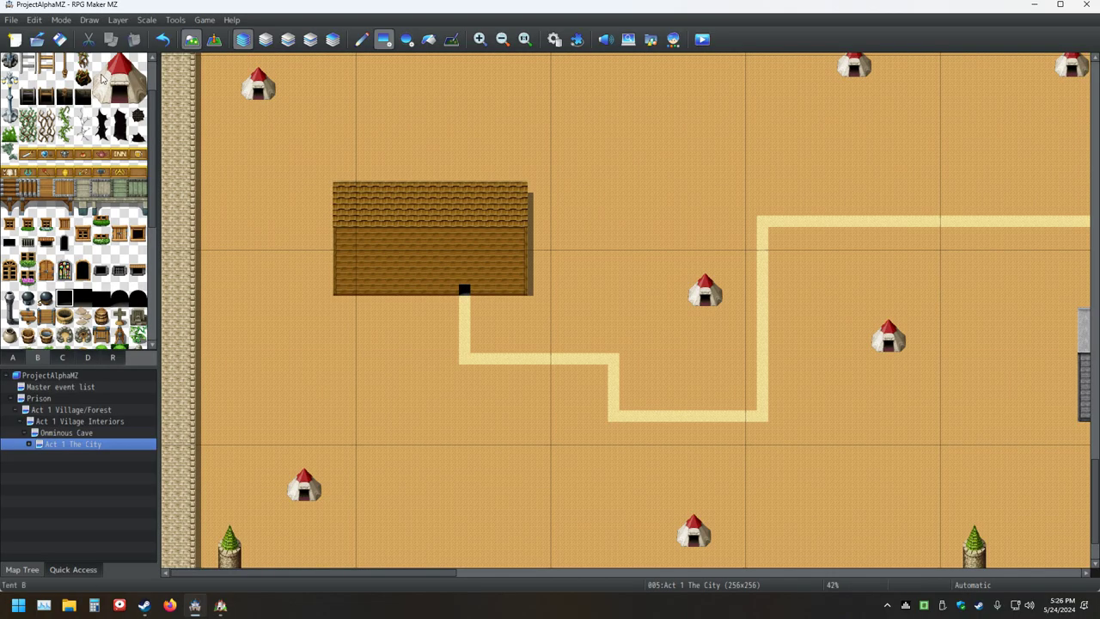
click(37, 39)
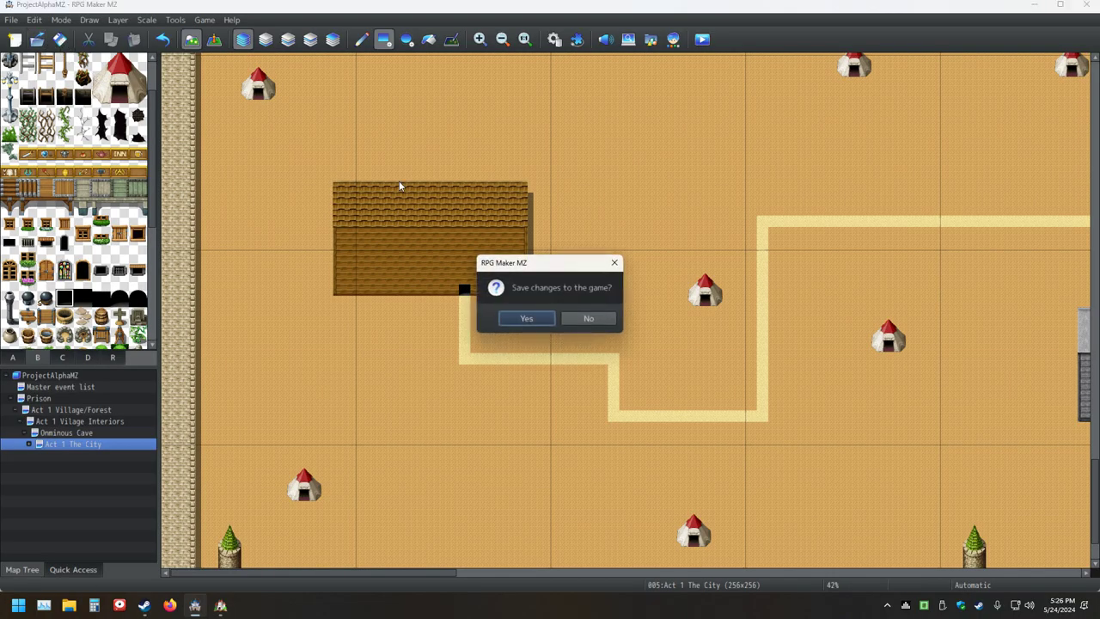
click(614, 262)
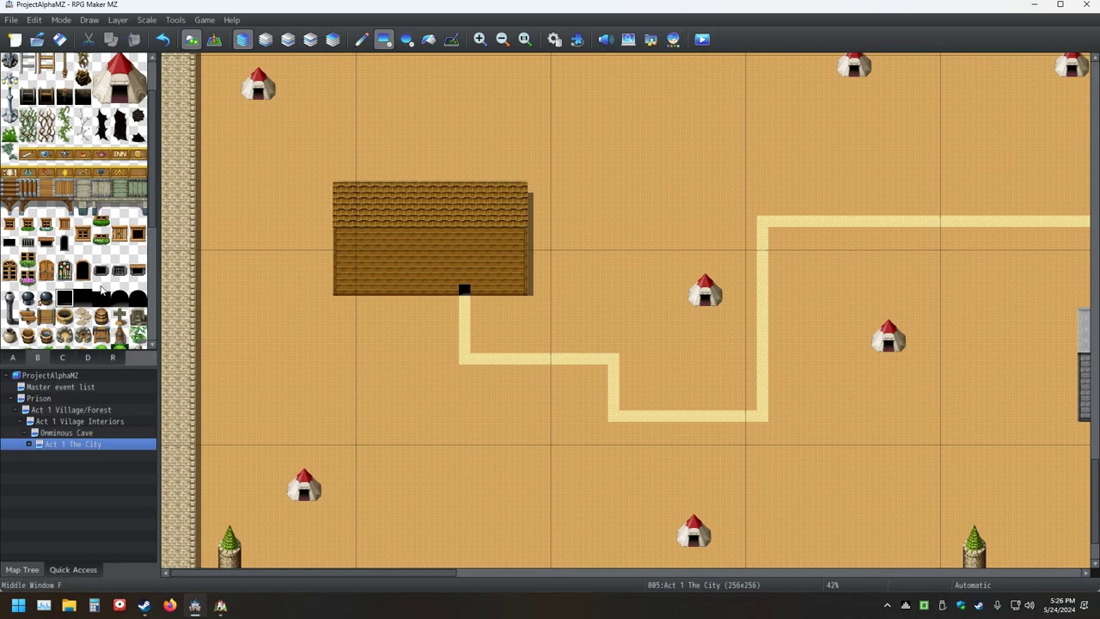
Place six arched windows along the wooden building's ground floor on both sides of the doorway and save the project
click(9, 275)
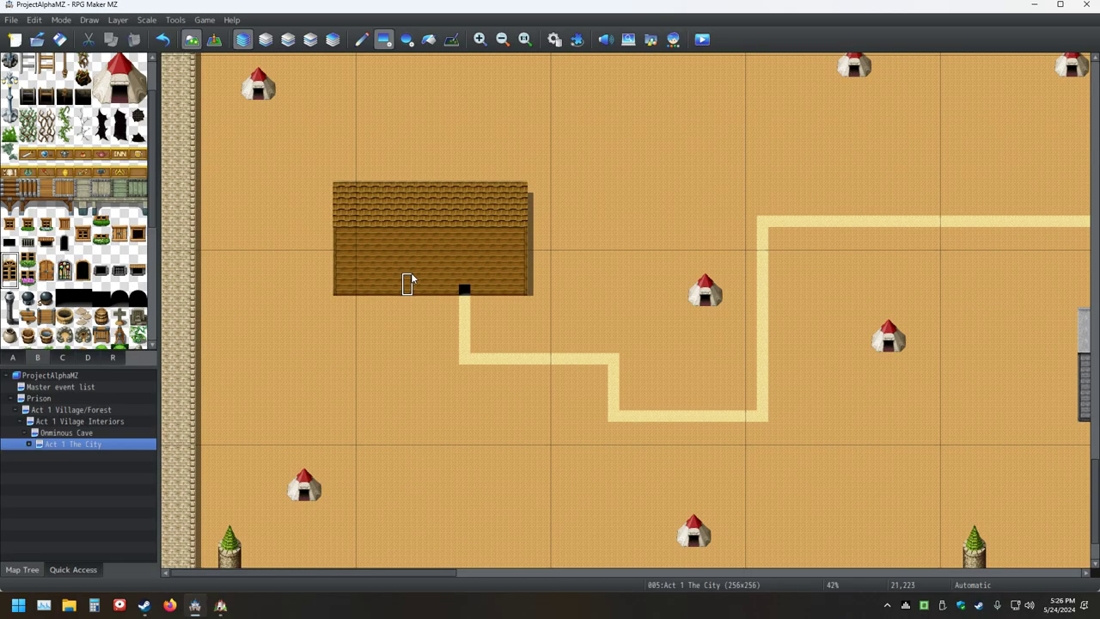
click(441, 282)
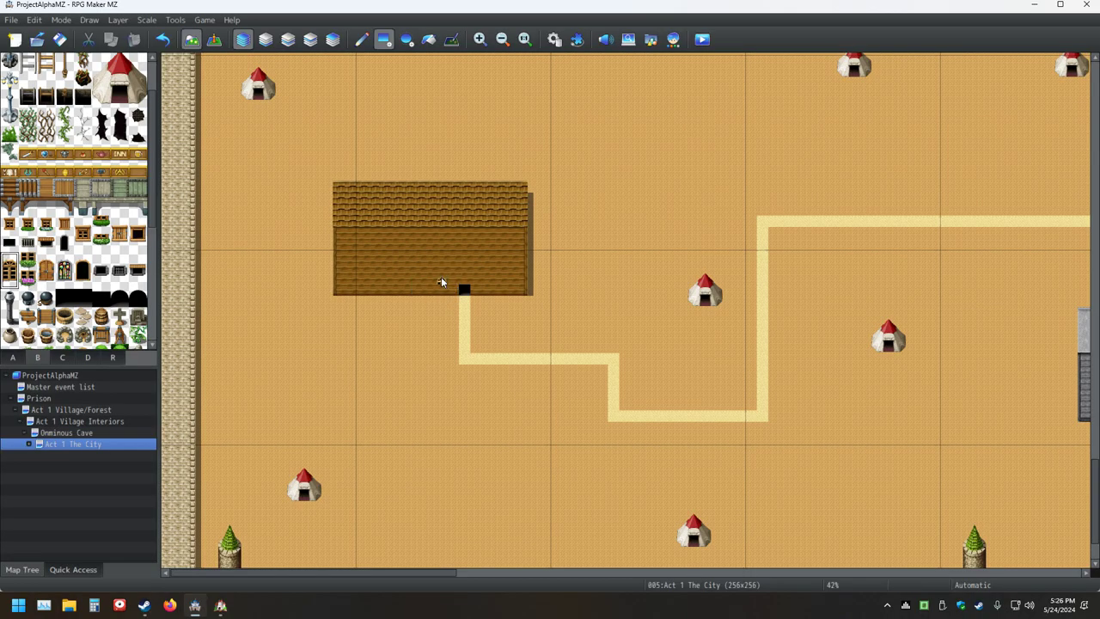
click(363, 45)
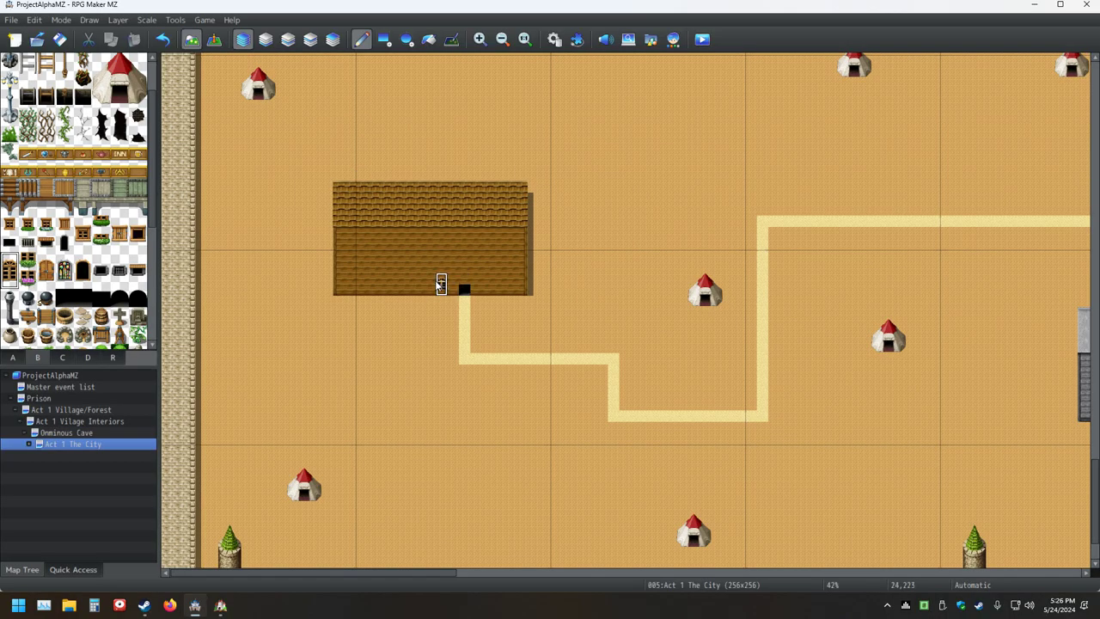
click(406, 284)
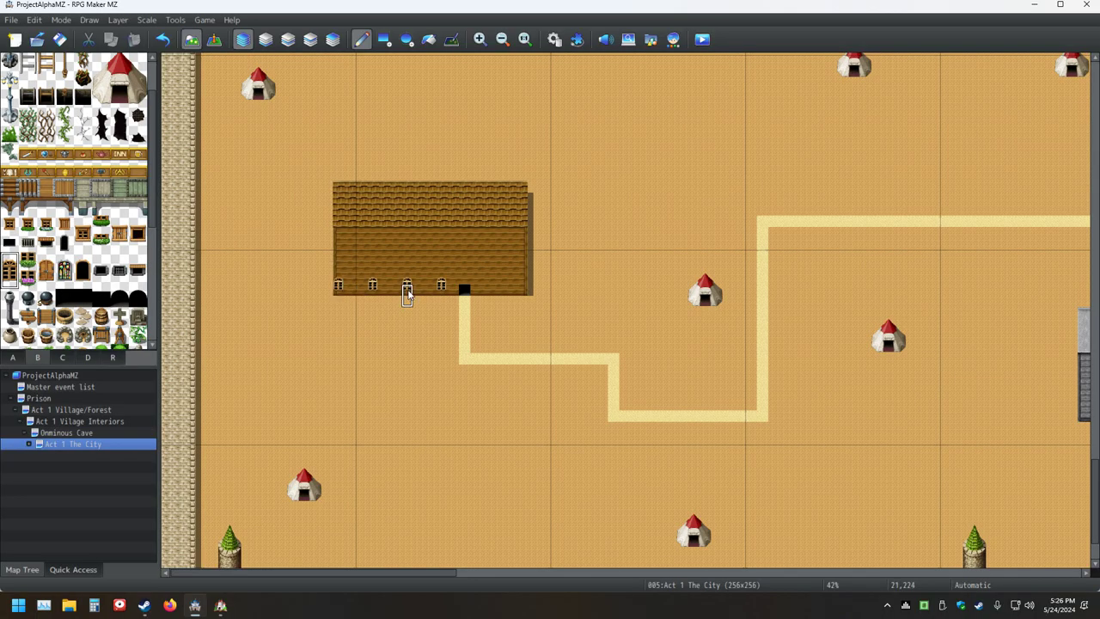
click(487, 284)
click(522, 284)
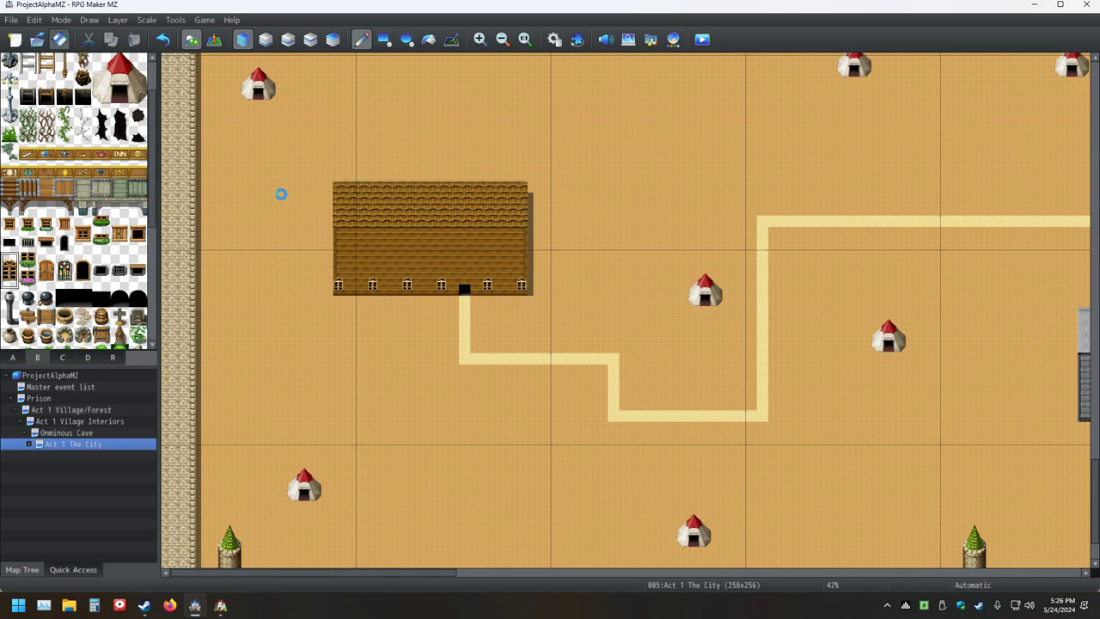
Add an upper row of six arched windows aligned above the wooden building's ground-floor windows
click(339, 249)
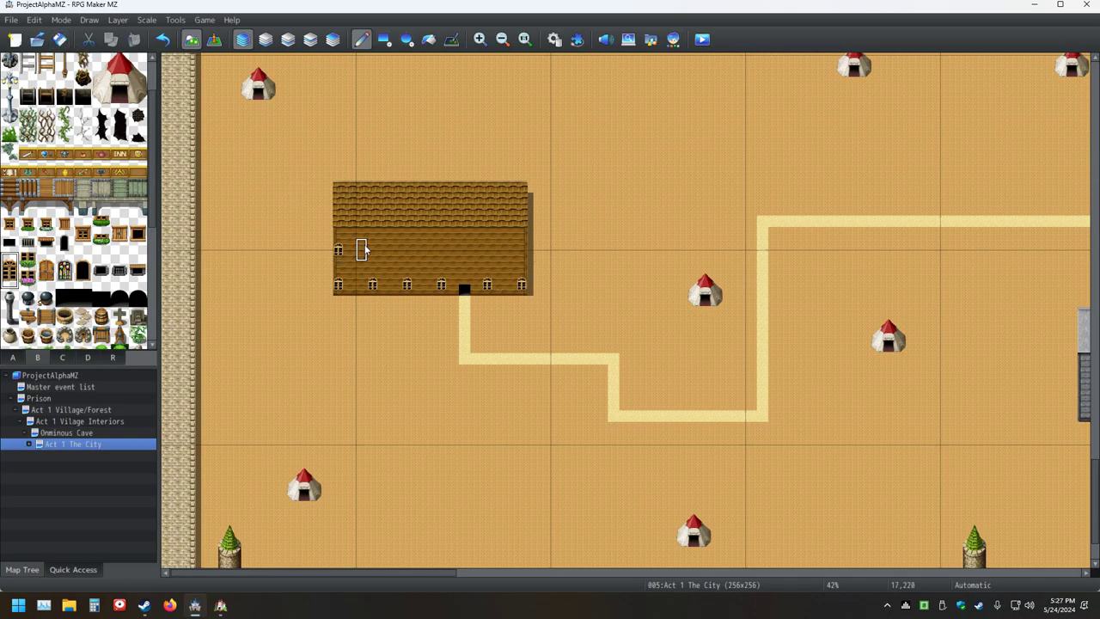
click(373, 249)
click(407, 250)
click(442, 250)
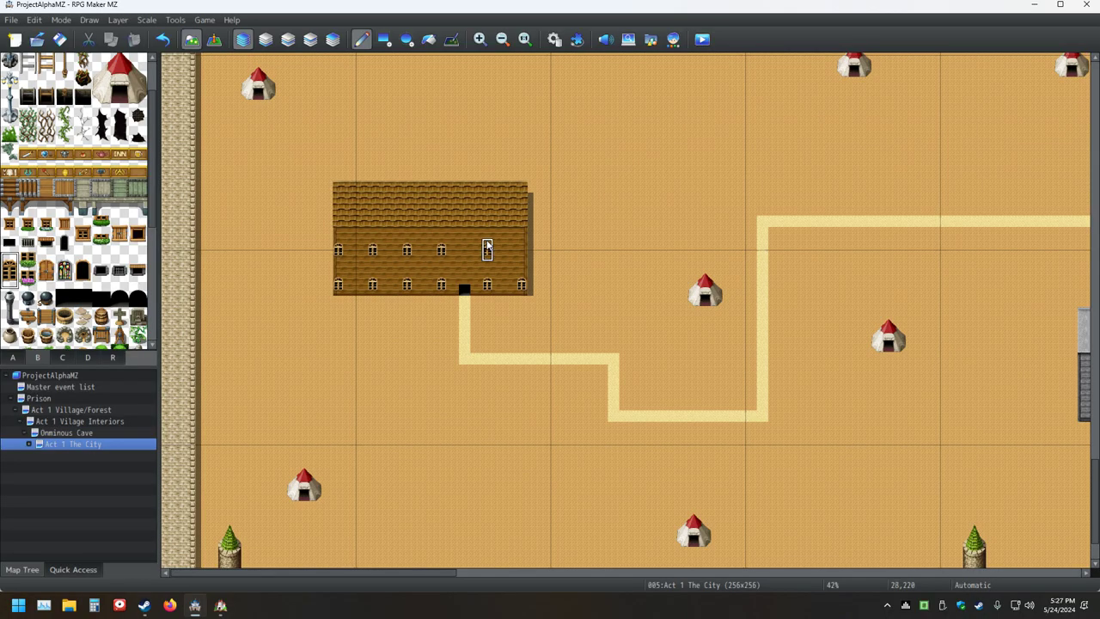
click(521, 249)
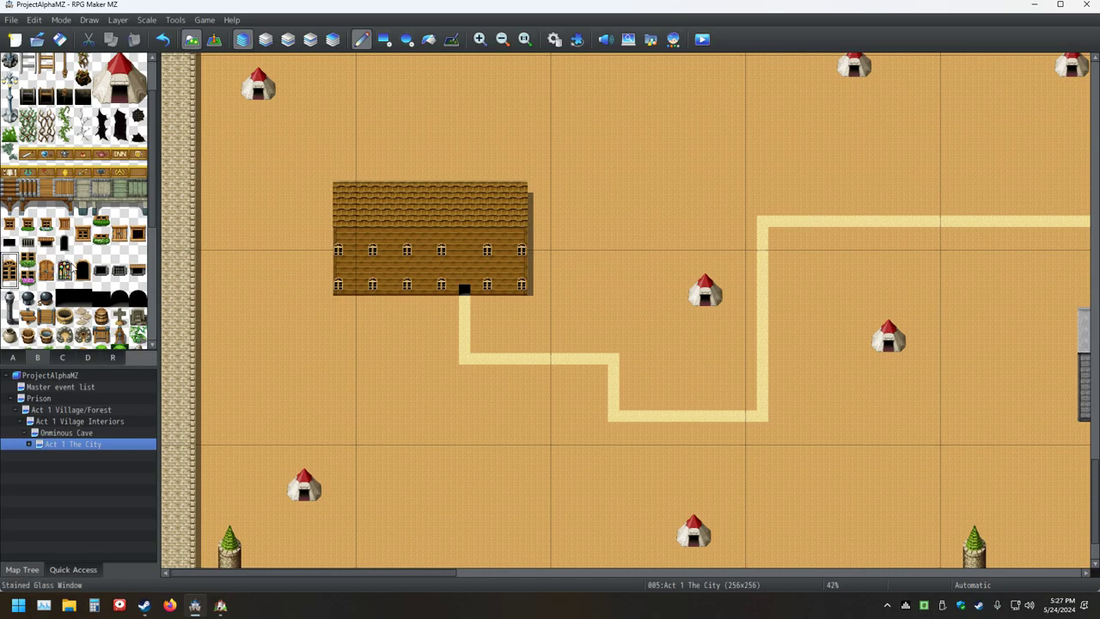
Add a pipe chimney at the wooden building's roof edge and two barrel-shaped chimneys on its roof, and save the project
click(10, 308)
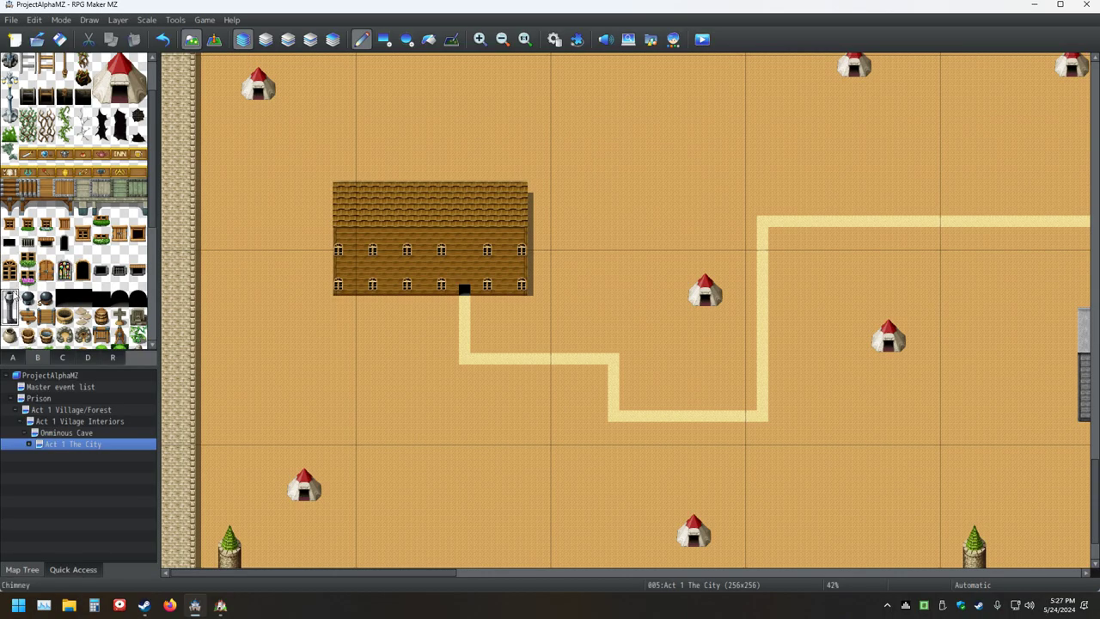
click(327, 193)
scroll(87, 266, down, 2)
scroll(90, 275, down, 4)
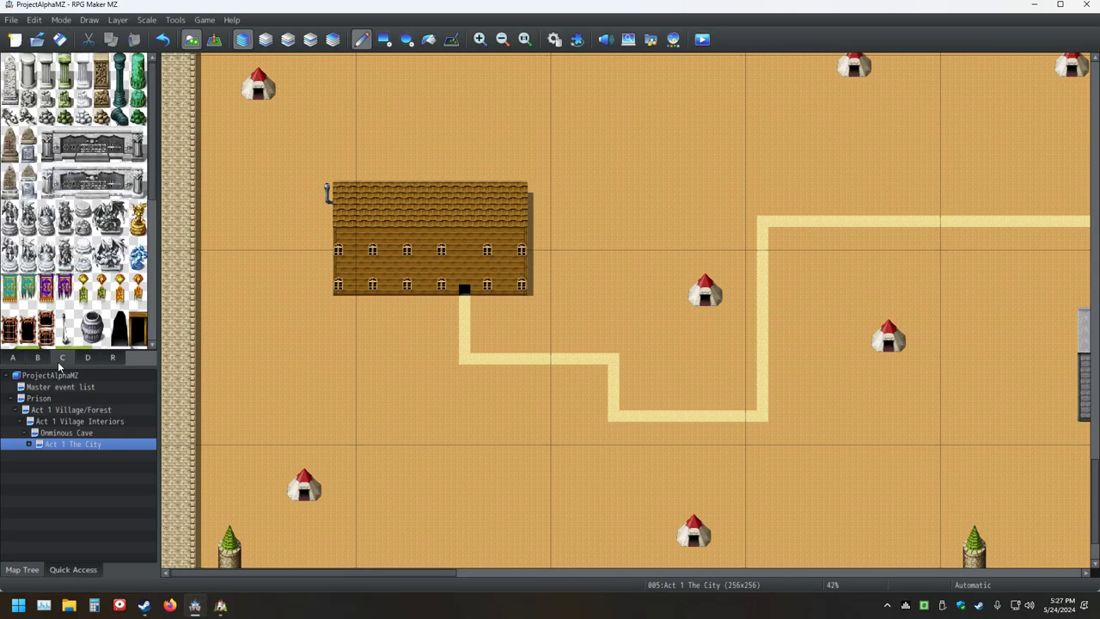
click(94, 275)
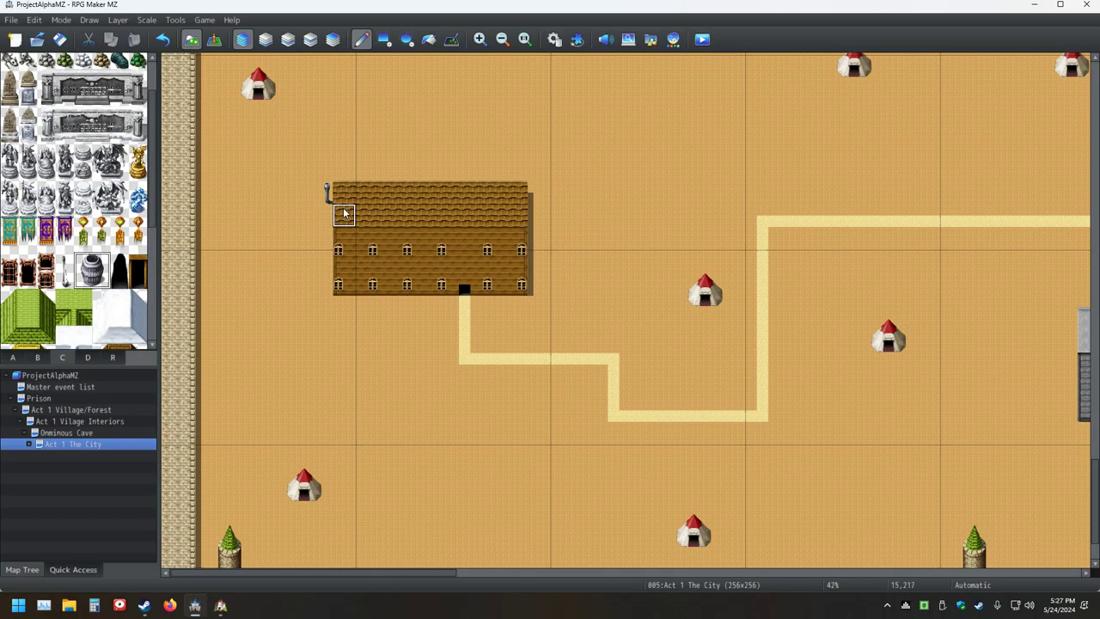
click(390, 193)
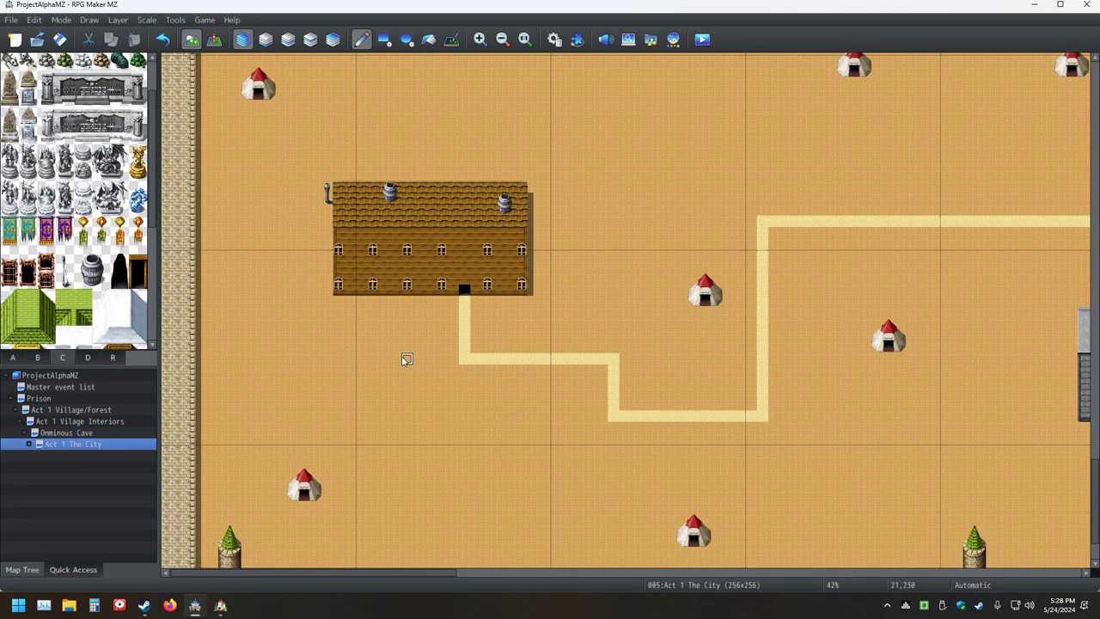
click(59, 39)
Review the building layouts on the Act 1 Vilage Interiors map and return to the Act 1 The City map
click(84, 422)
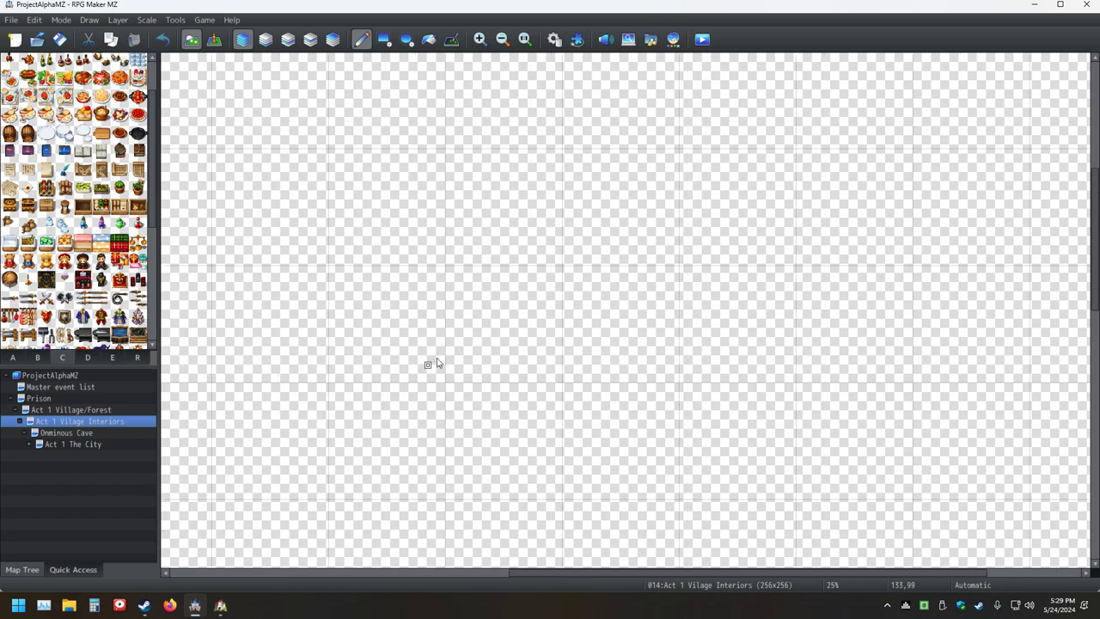
ctrl+scroll(584, 297, down, 3)
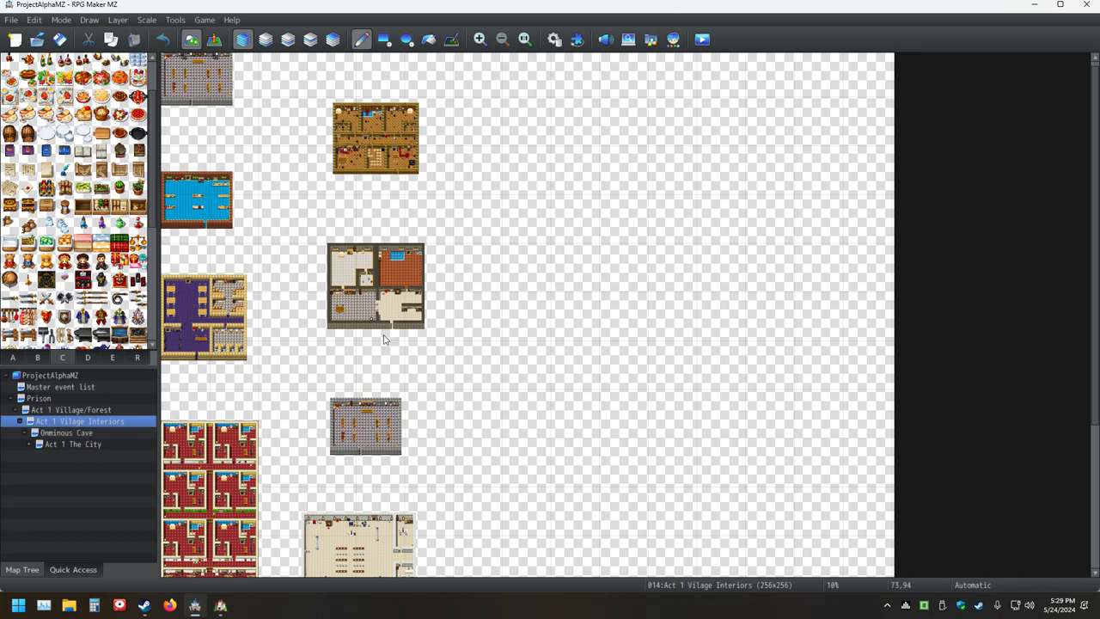
click(88, 445)
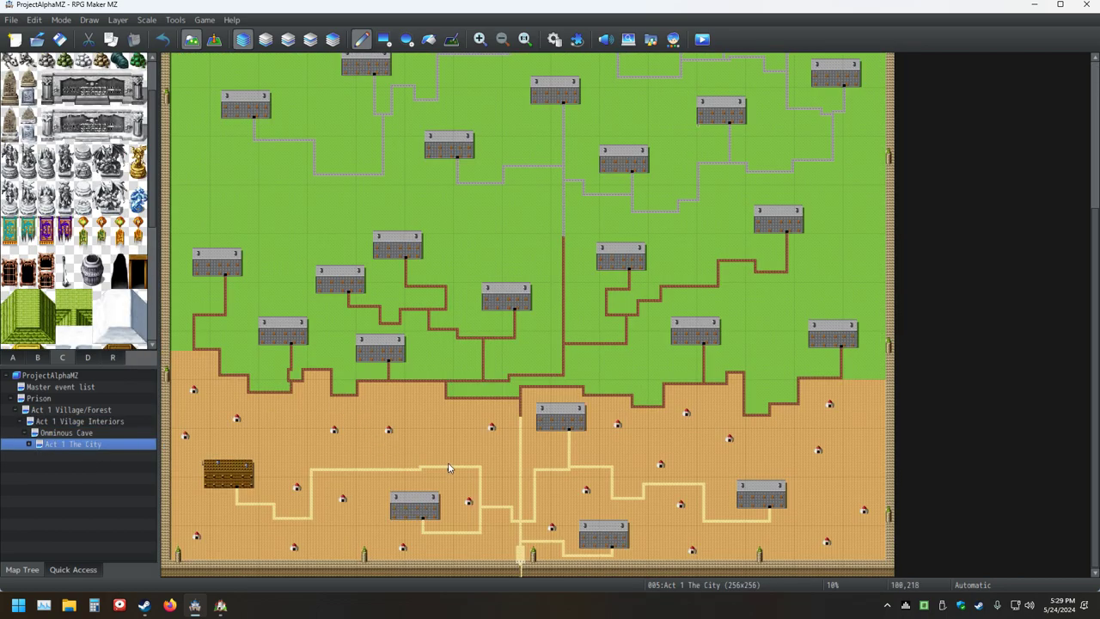
Check the desert district around the sandy paths on the city map and save the project
ctrl+scroll(448, 463, up, 2)
ctrl+scroll(467, 458, up, 2)
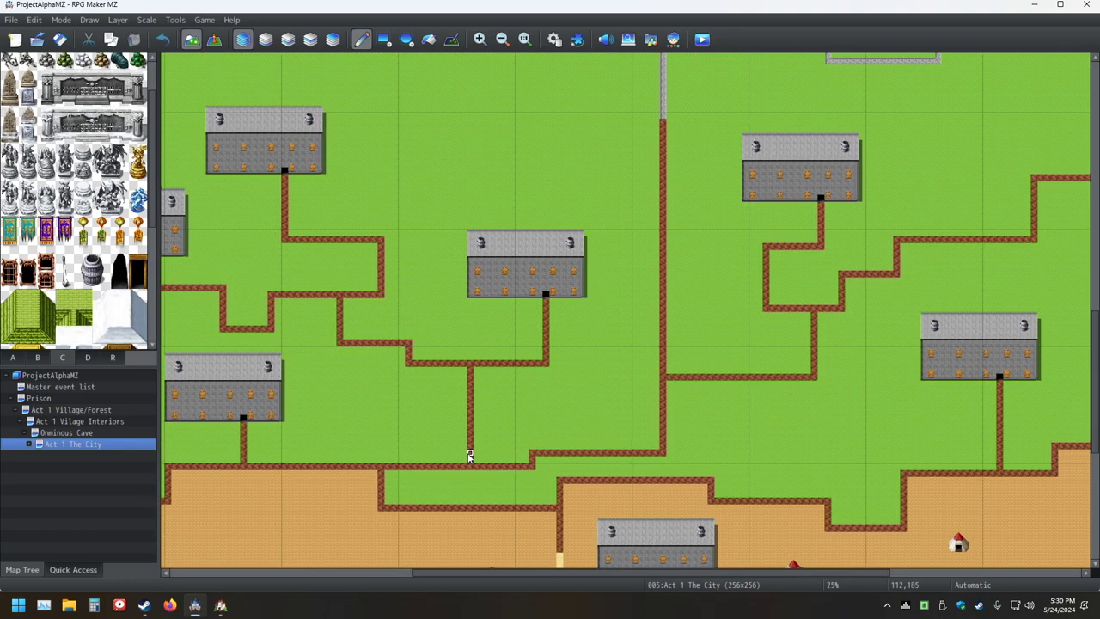
scroll(468, 456, down, 10)
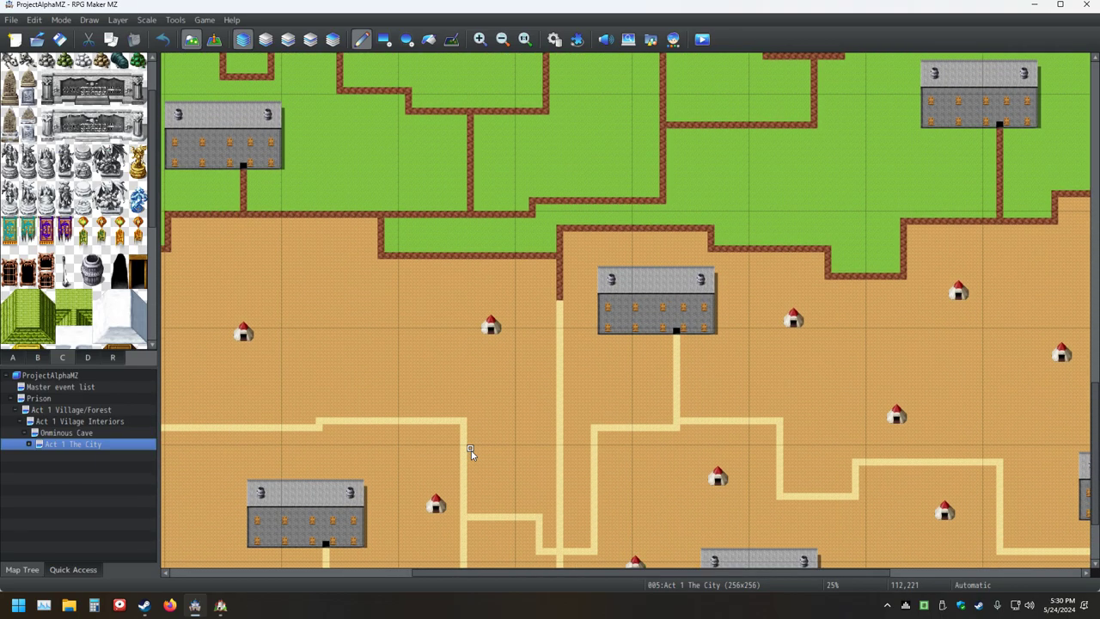
scroll(470, 453, down, 2)
shift+scroll(481, 444, left, 8)
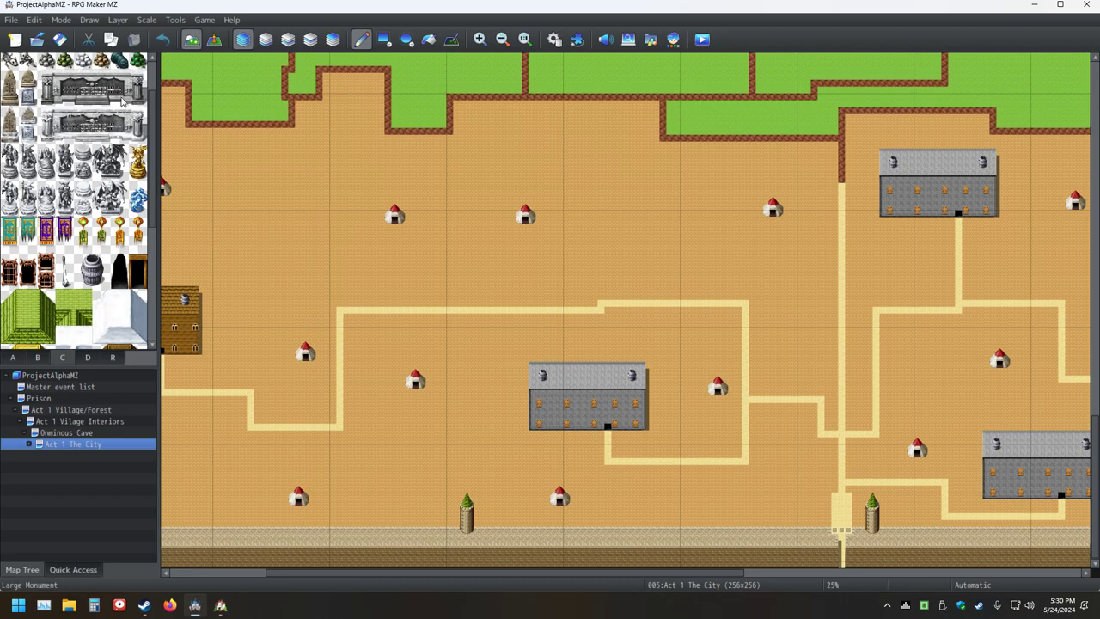
click(59, 39)
key(ctrl+s)
Try painting a freehand strip of Meadow grass on the desert northeast of the wooden building, and undo it
middle_click(515, 394)
middle_click(274, 373)
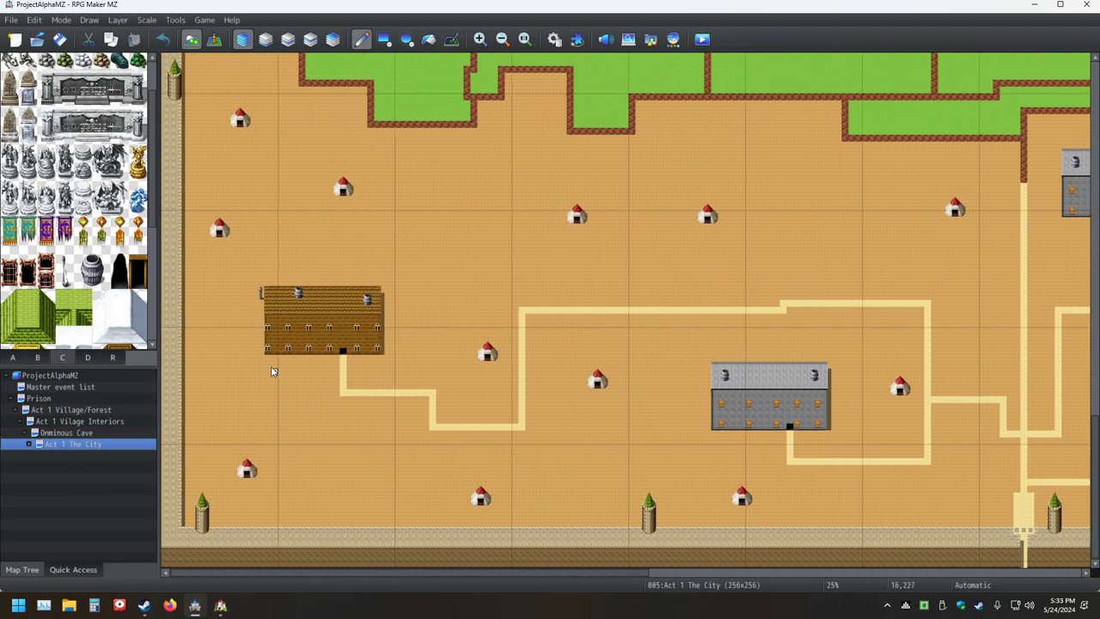
scroll(79, 295, down, 3)
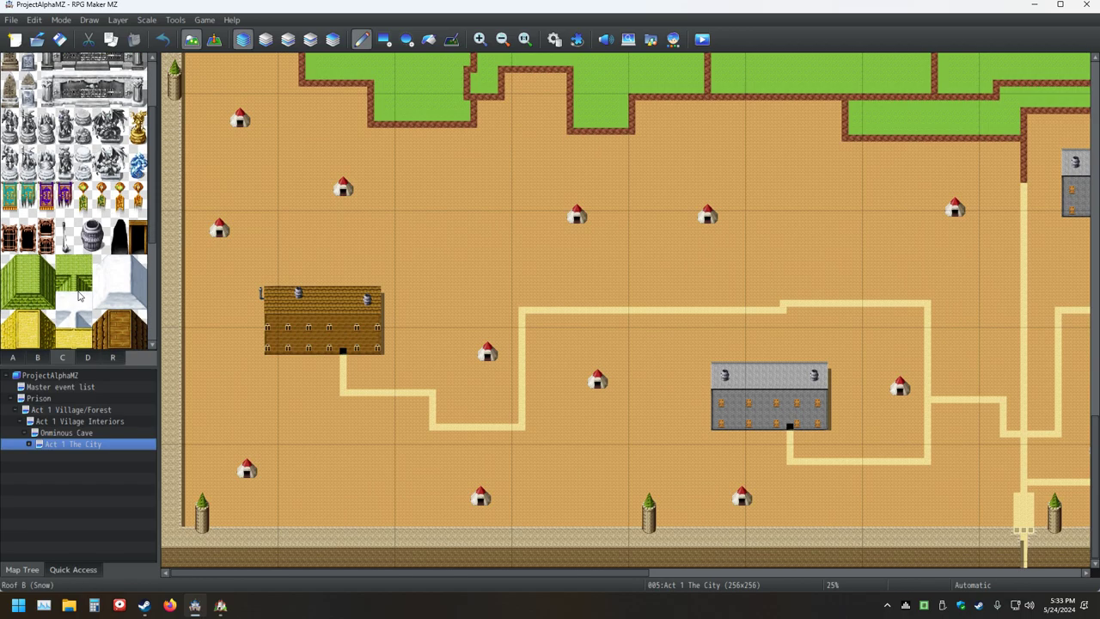
scroll(79, 294, down, 2)
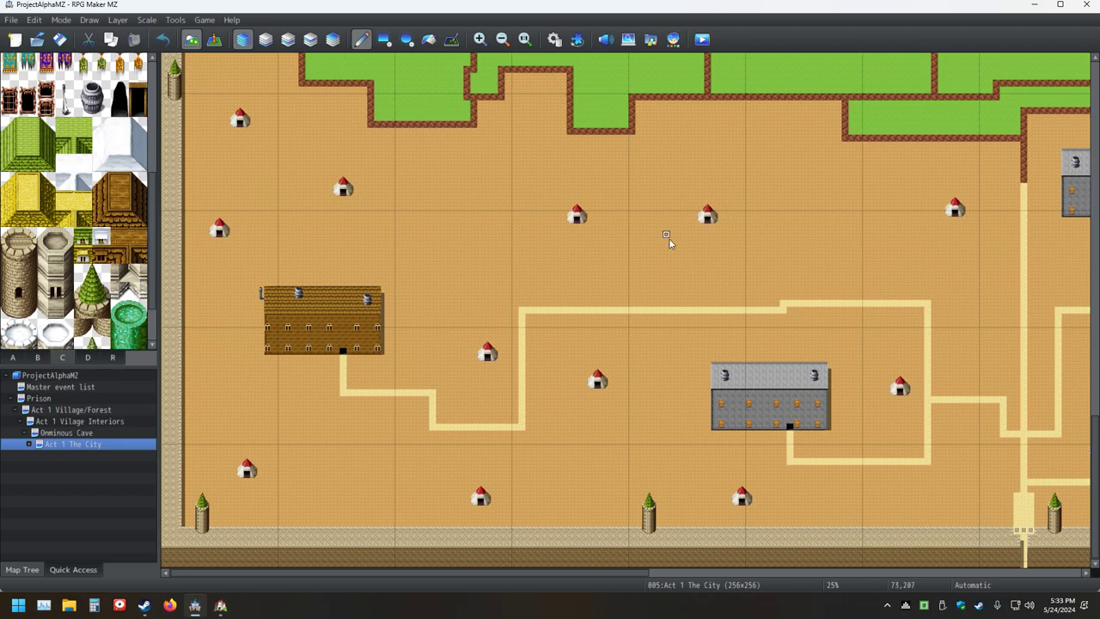
scroll(86, 284, down, 2)
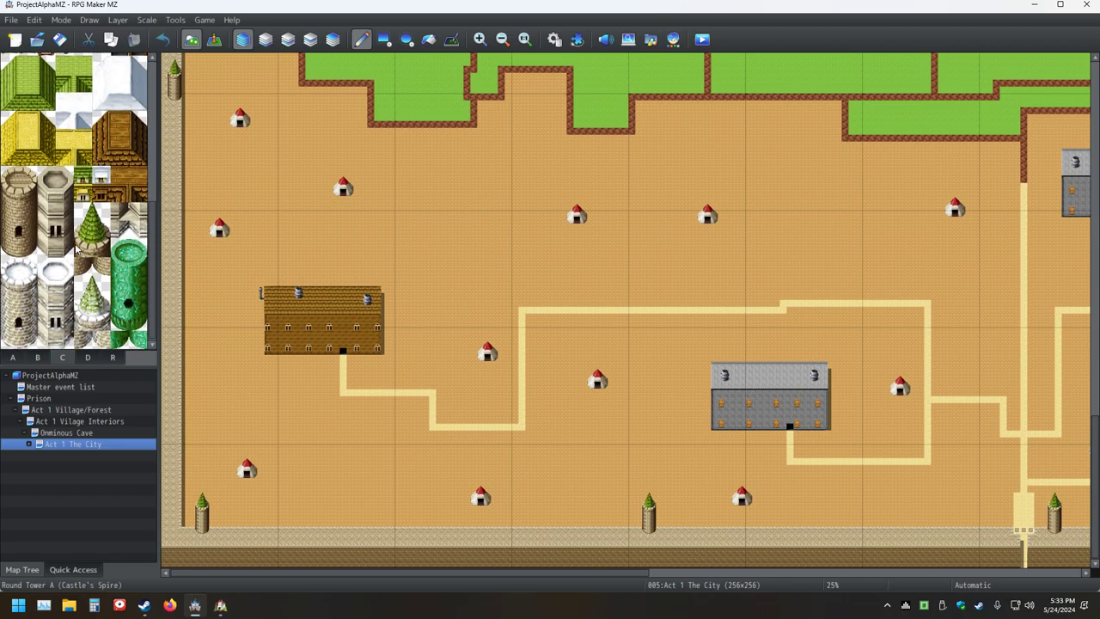
click(12, 356)
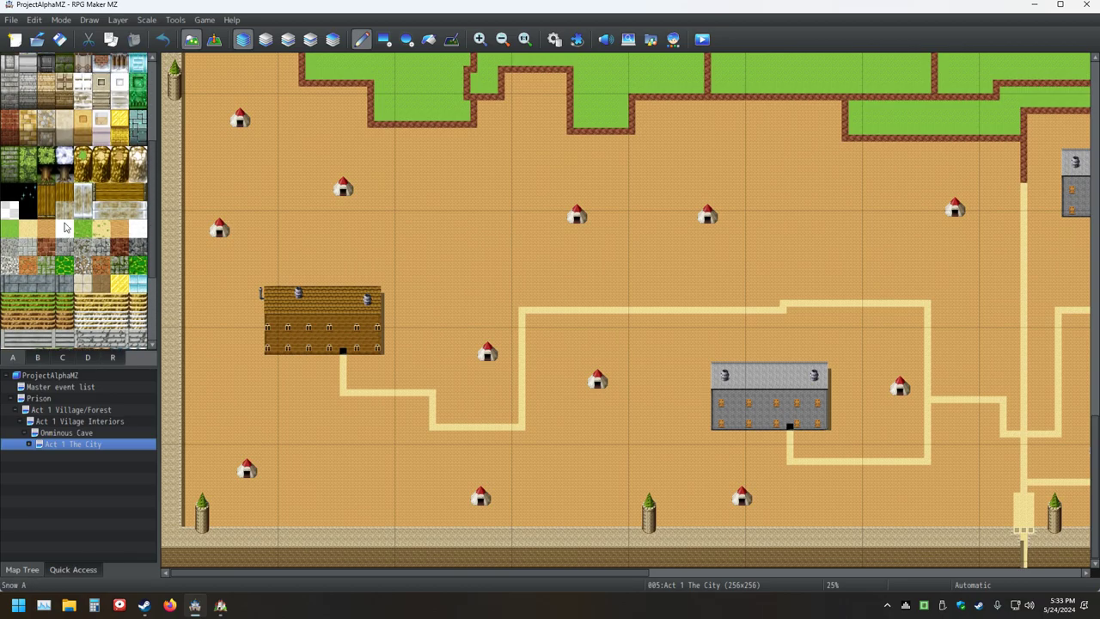
scroll(81, 200, up, 2)
click(10, 97)
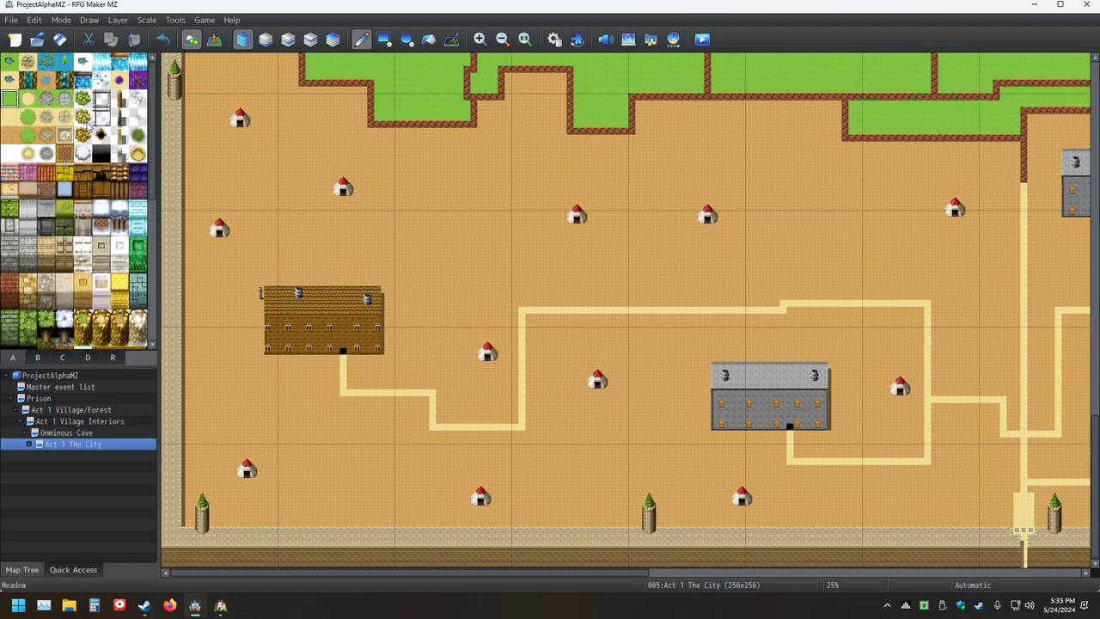
mouse_move(449, 194)
mouse_down()
mouse_move(473, 236)
mouse_move(434, 205)
mouse_move(466, 209)
mouse_up()
ctrl+scroll(478, 243, up, 3)
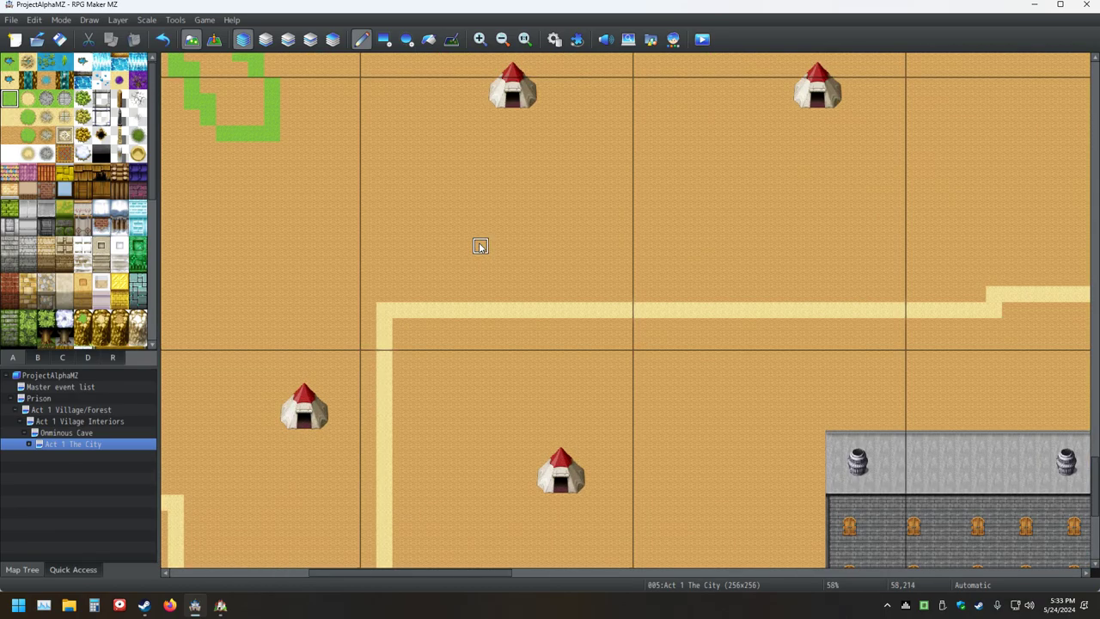
click(163, 39)
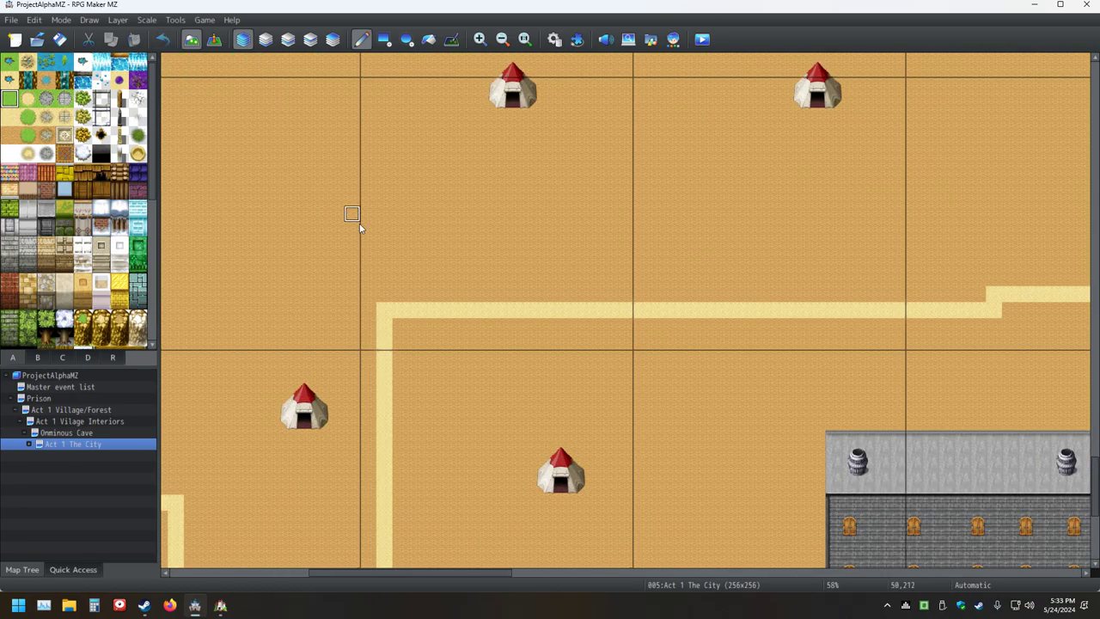
Try painting a patch of Meadow grass between the sandy path and the tent below it, and undo the strokes
scroll(511, 250, down, 3)
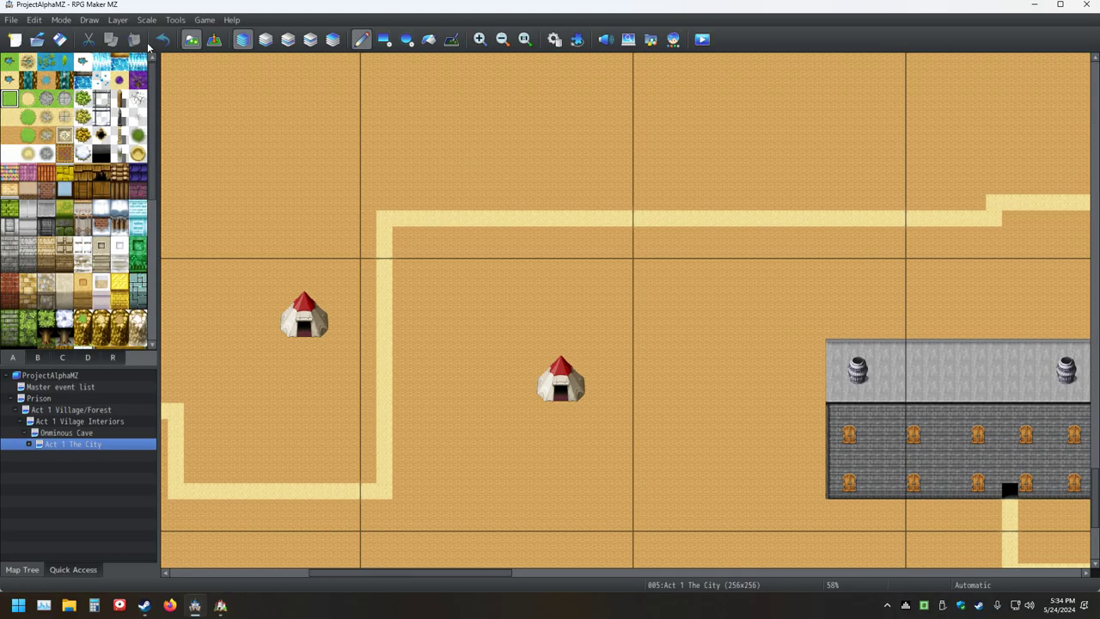
ctrl+scroll(336, 185, up, 4)
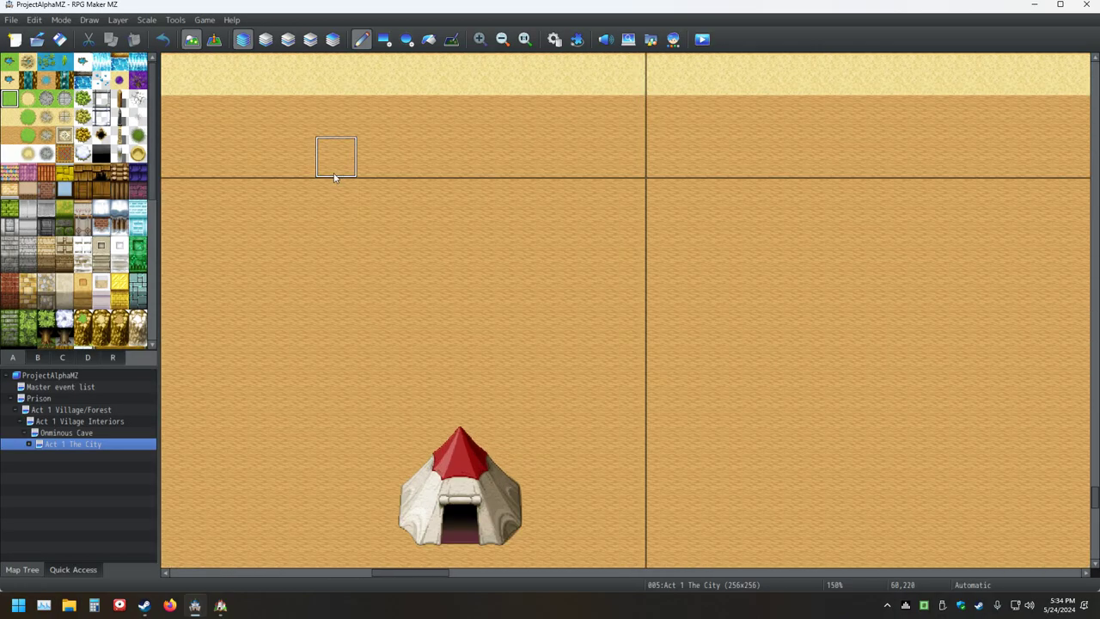
key(ctrl+s)
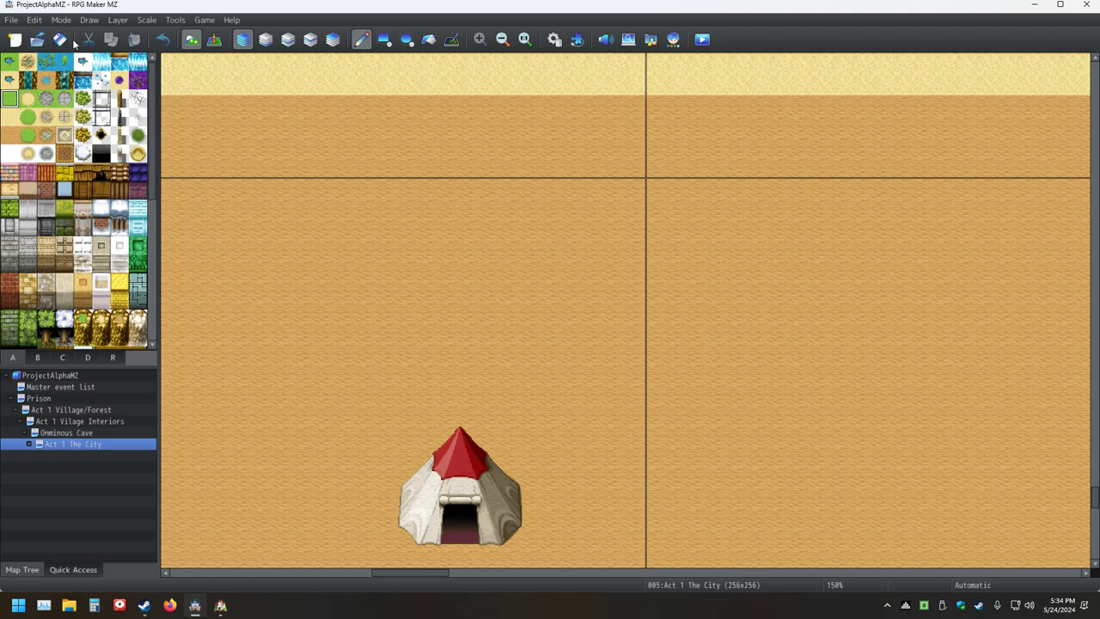
mouse_move(418, 157)
mouse_down()
mouse_move(435, 199)
mouse_move(353, 220)
mouse_move(572, 218)
mouse_move(363, 167)
mouse_move(341, 270)
mouse_move(395, 228)
mouse_up()
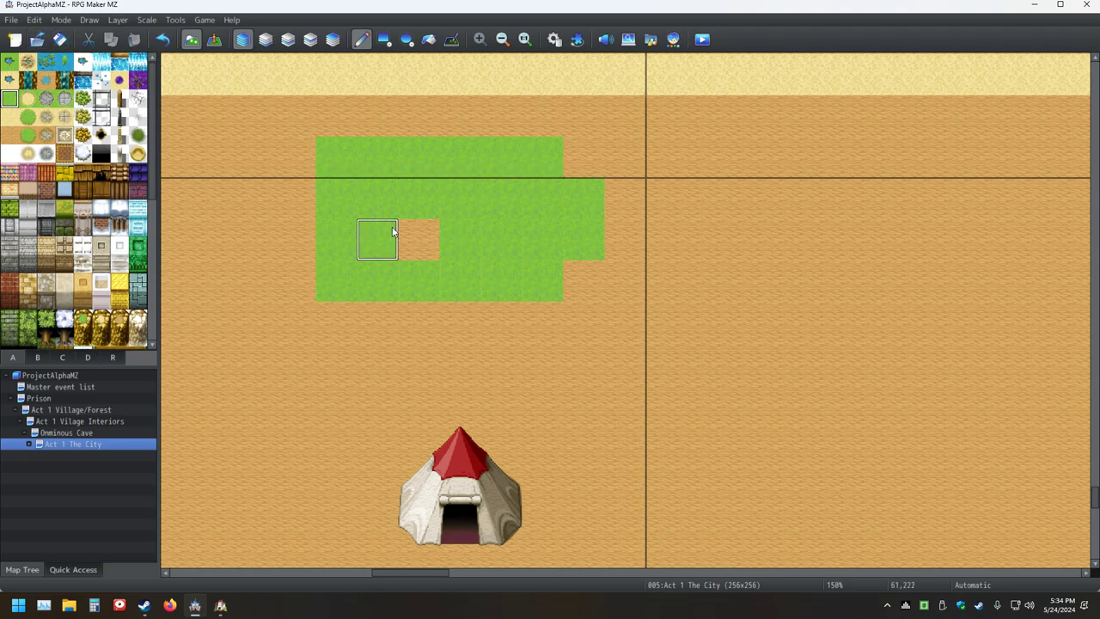
mouse_move(460, 73)
mouse_down()
mouse_move(450, 187)
mouse_move(454, 277)
mouse_move(610, 202)
mouse_move(399, 204)
mouse_move(380, 253)
mouse_move(404, 225)
mouse_move(405, 240)
mouse_move(502, 216)
mouse_move(391, 256)
mouse_move(745, 232)
mouse_move(613, 352)
mouse_move(753, 426)
mouse_move(575, 302)
mouse_move(628, 392)
mouse_move(873, 423)
mouse_move(650, 344)
mouse_move(605, 381)
mouse_up()
key(ctrl+z)
key(ctrl+z)
key(ctrl+z)
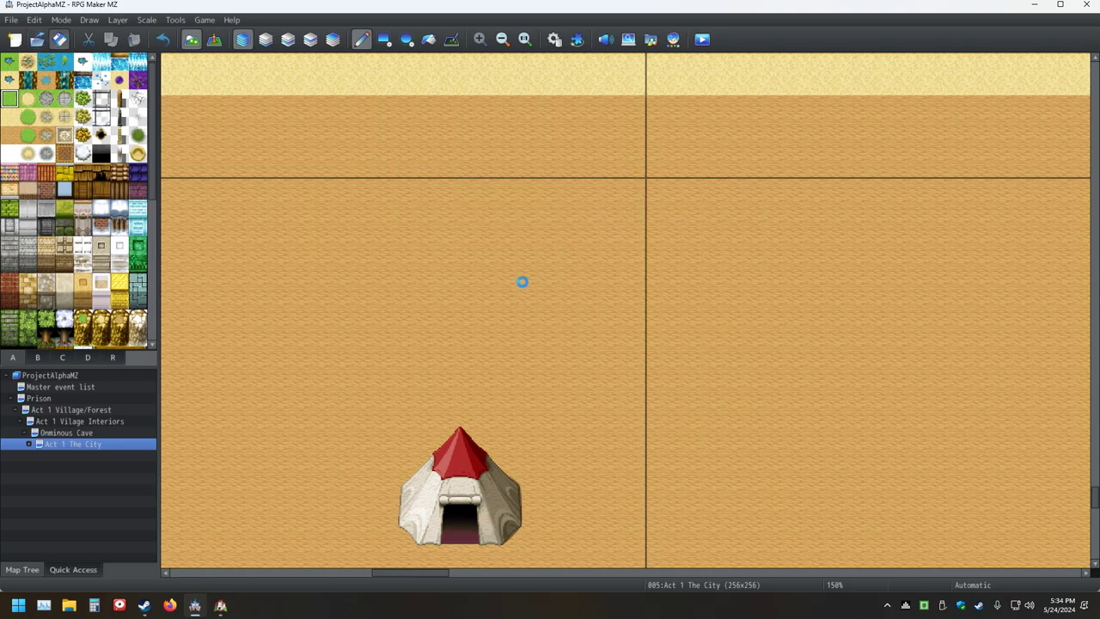
Examine the remaining grey stone buildings in the desert district, including the one near the southern city wall
ctrl+scroll(567, 374, down, 3)
middle_drag(609, 393, 716, 444)
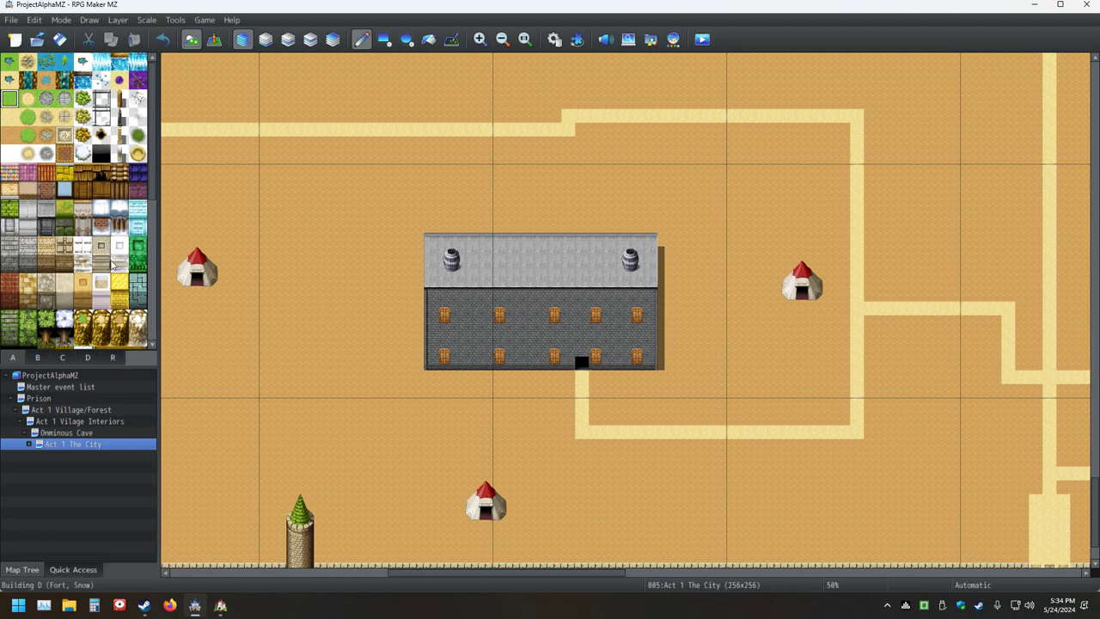
middle_drag(435, 356, 693, 479)
middle_drag(638, 437, 574, 465)
ctrl+scroll(748, 424, up, 4)
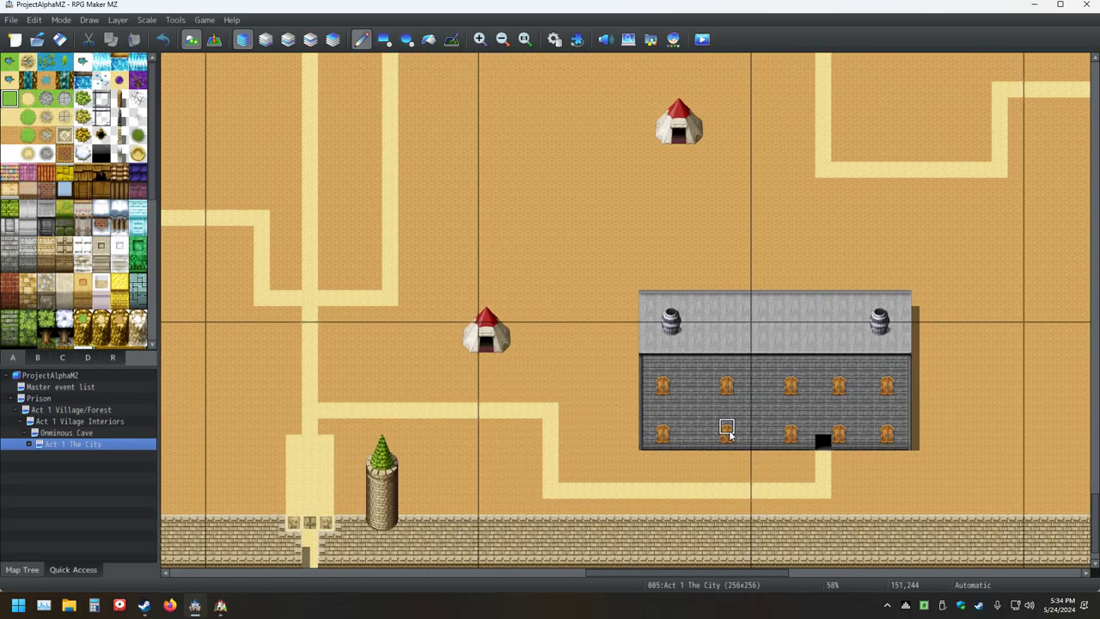
middle_drag(535, 419, 545, 442)
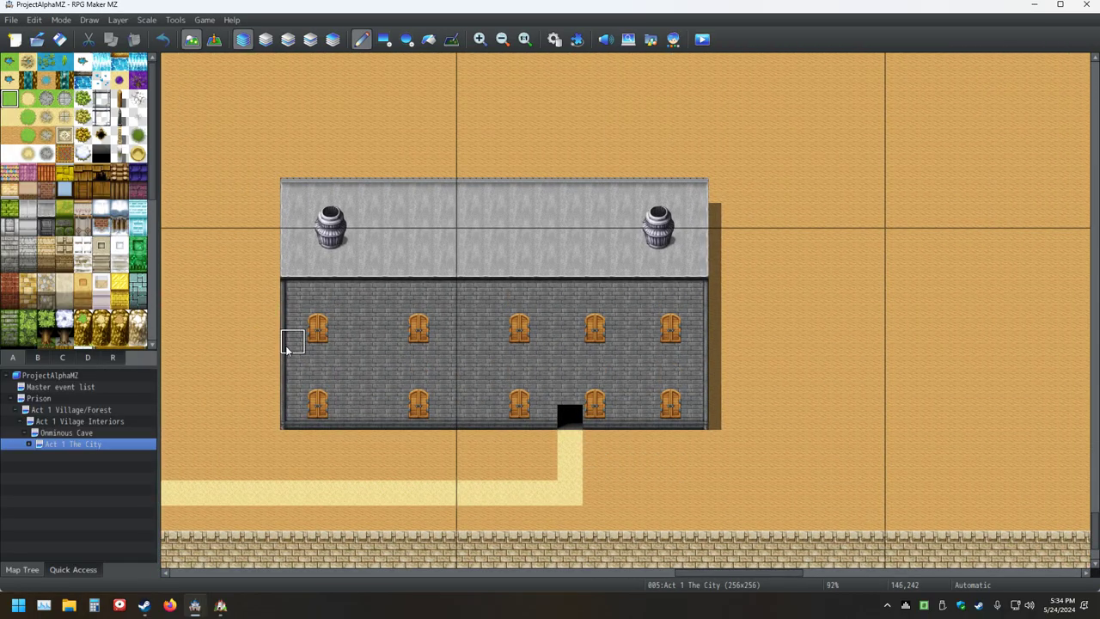
middle_drag(247, 361, 226, 365)
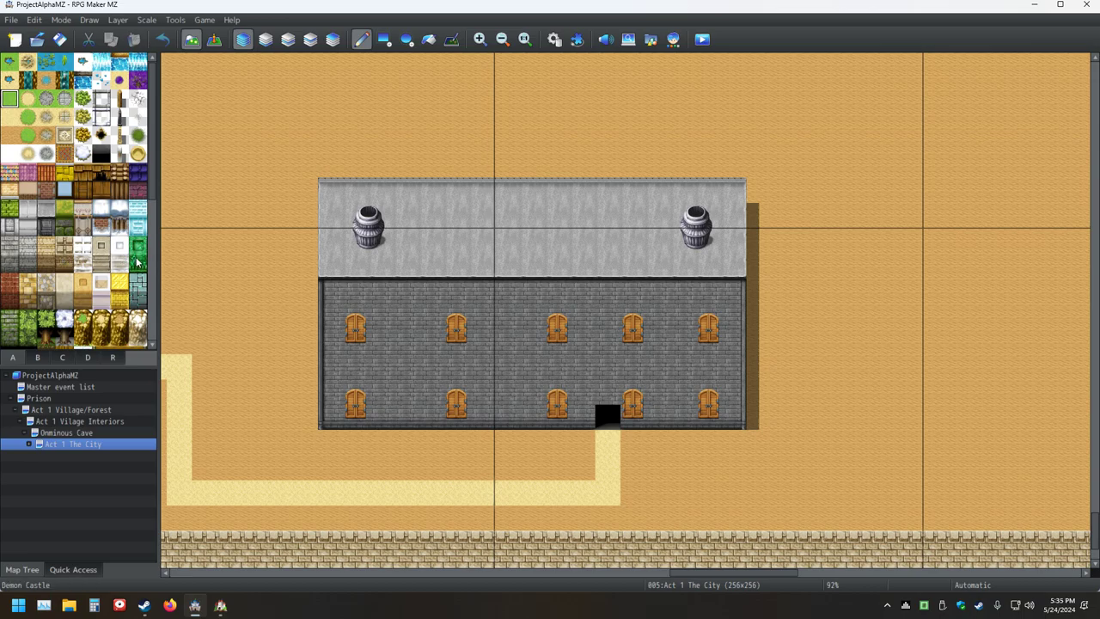
scroll(223, 318, up, 5)
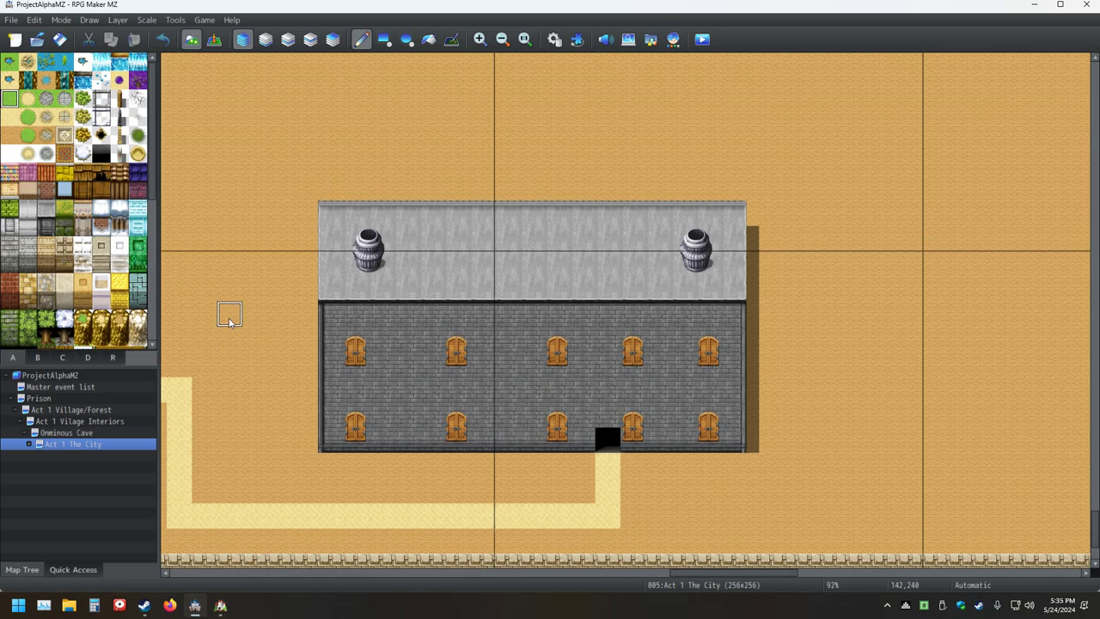
scroll(230, 307, down, 1)
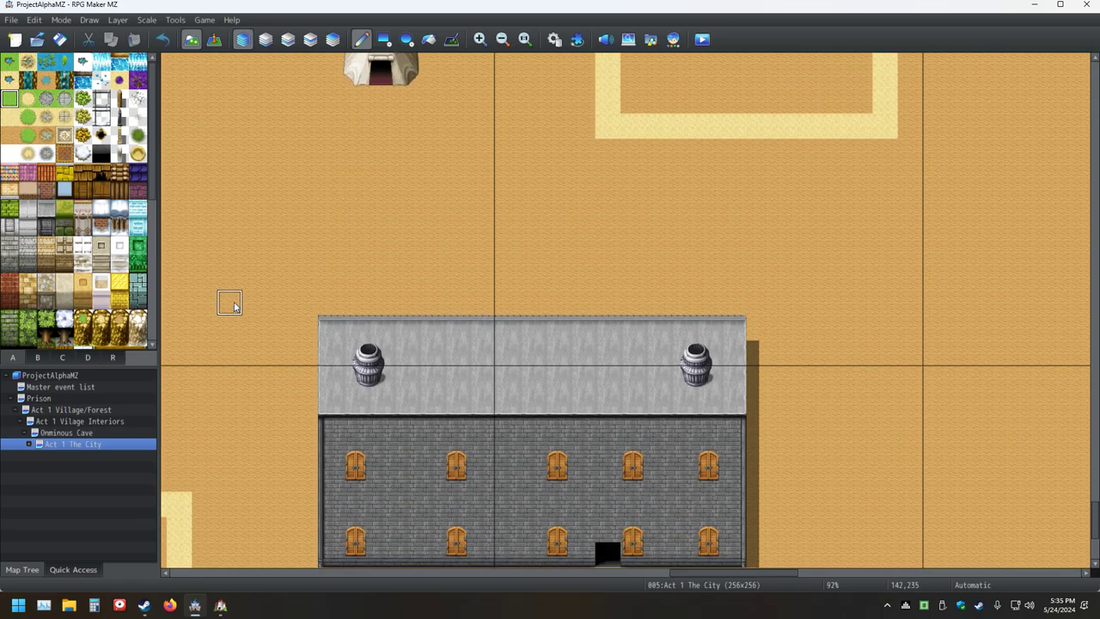
ctrl+scroll(232, 305, down, 3)
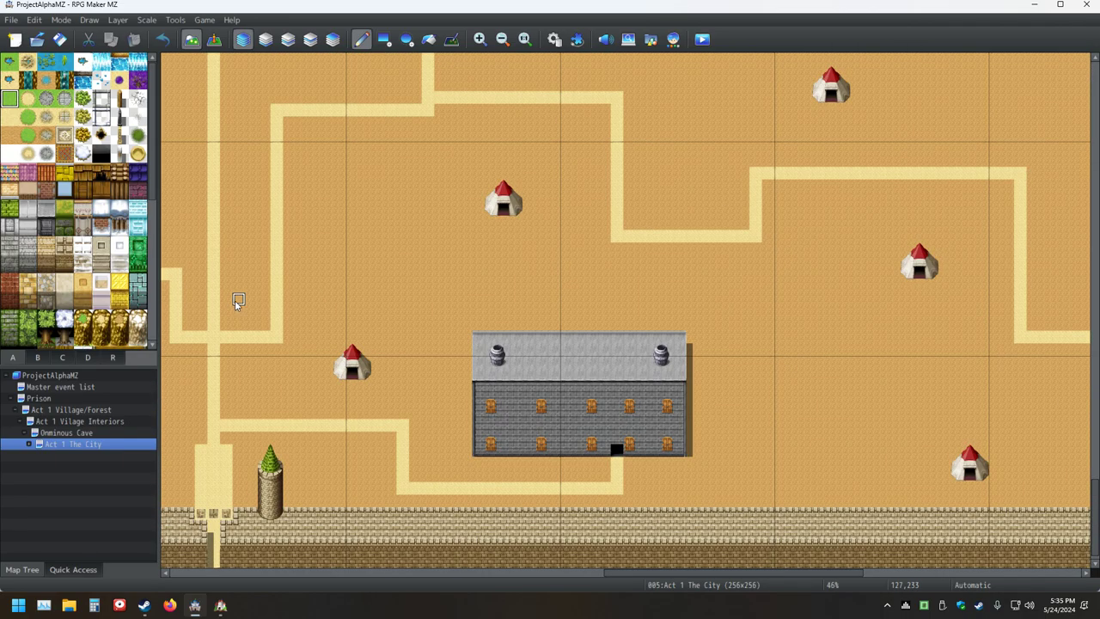
scroll(258, 292, up, 2)
scroll(278, 285, down, 3)
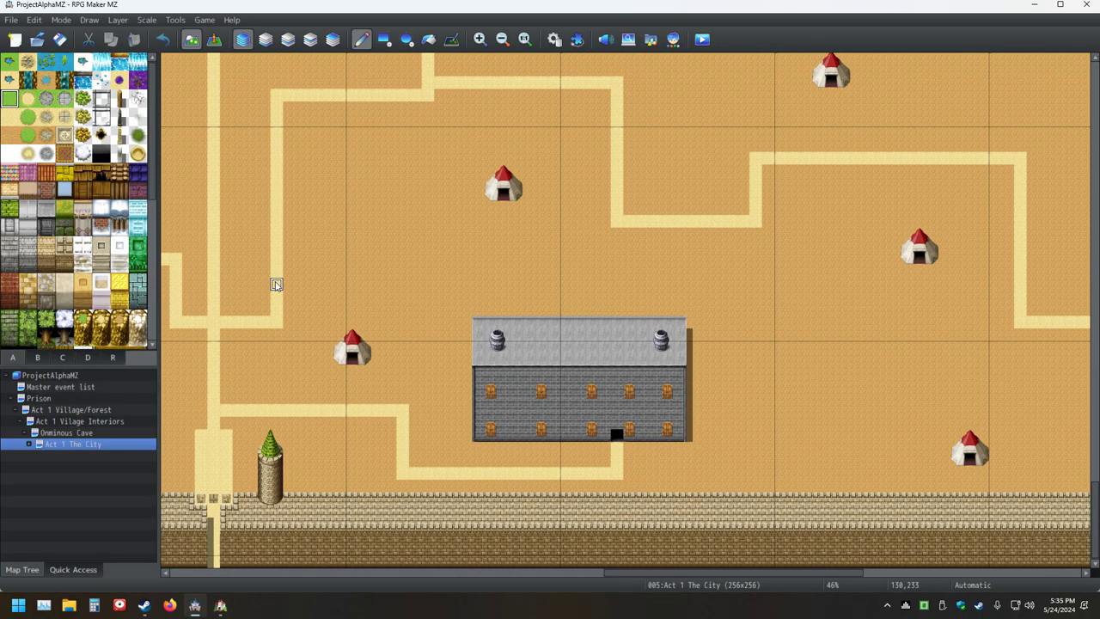
ctrl+scroll(274, 283, up, 3)
scroll(344, 360, down, 4)
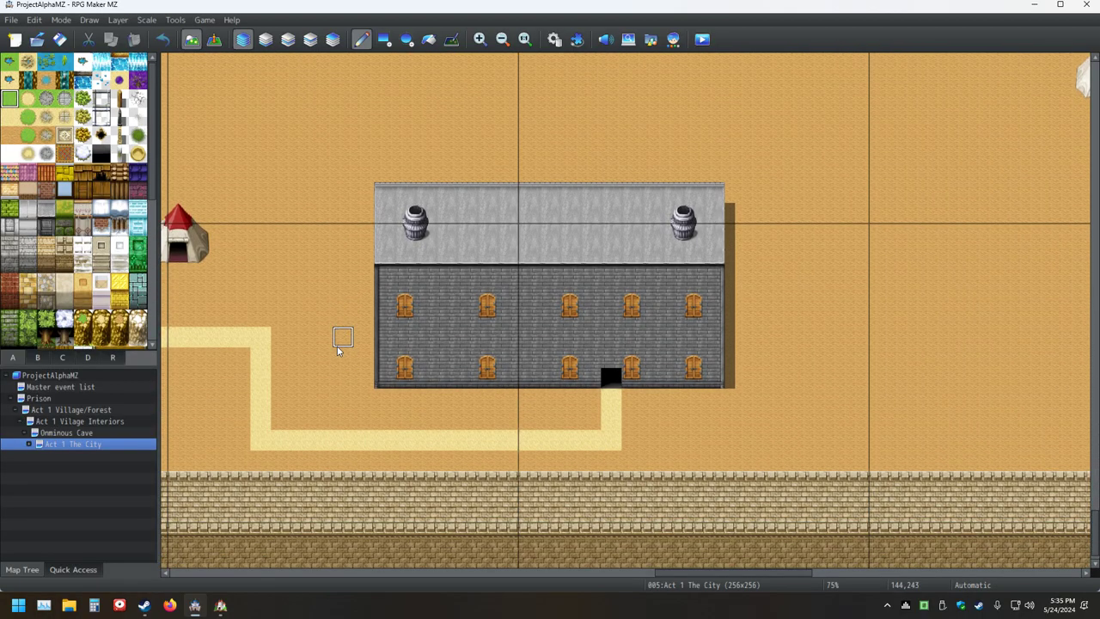
Cover the southern grey building's roof with beige stone brick and its walls with the matching brown brick, using rectangle fills
scroll(339, 344, up, 1)
ctrl+scroll(331, 339, up, 2)
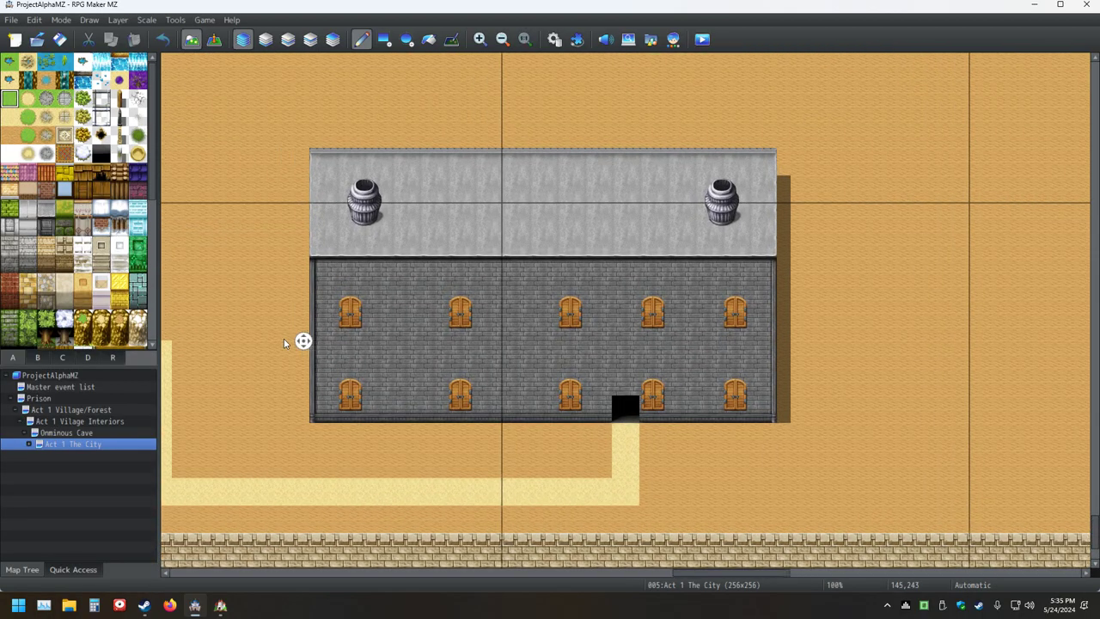
middle_drag(285, 343, 280, 340)
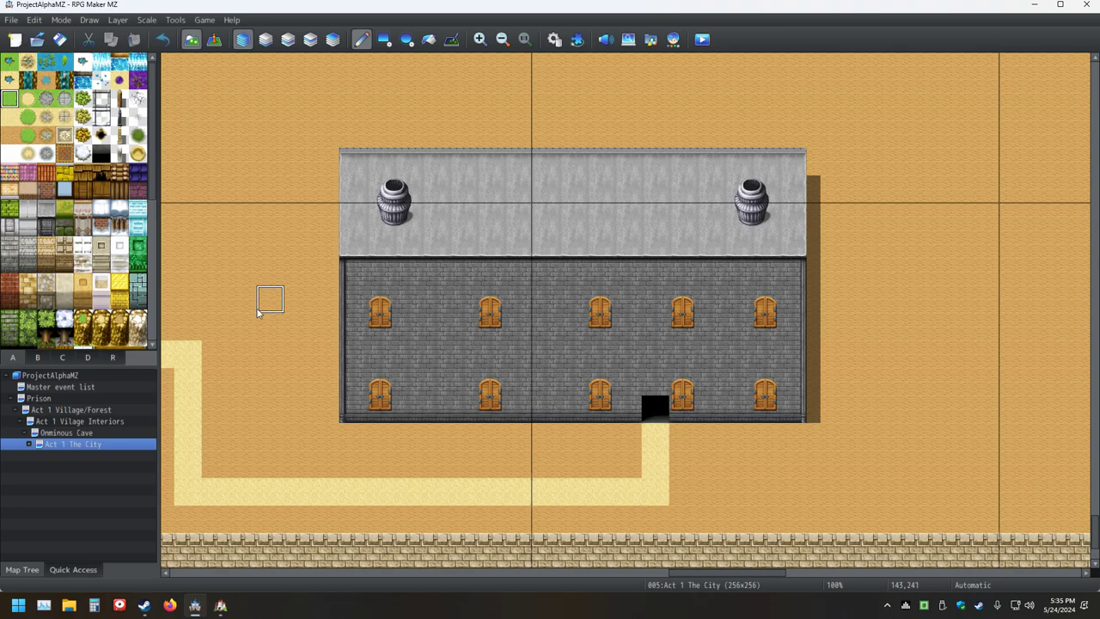
click(65, 245)
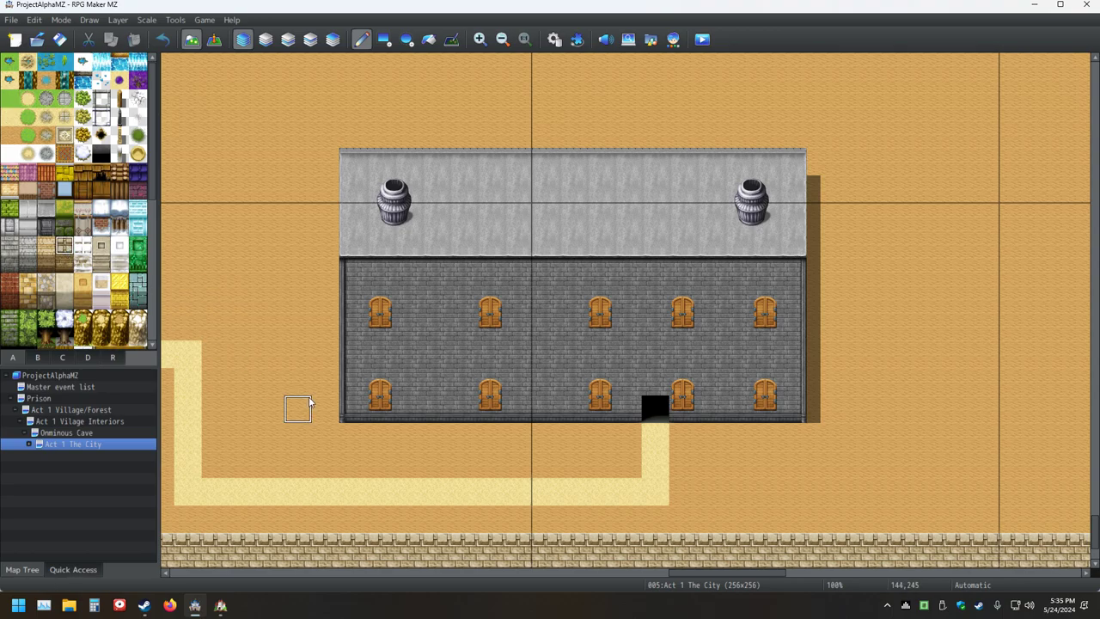
mouse_move(375, 249)
mouse_down()
mouse_move(351, 238)
mouse_move(404, 188)
mouse_move(481, 175)
mouse_up()
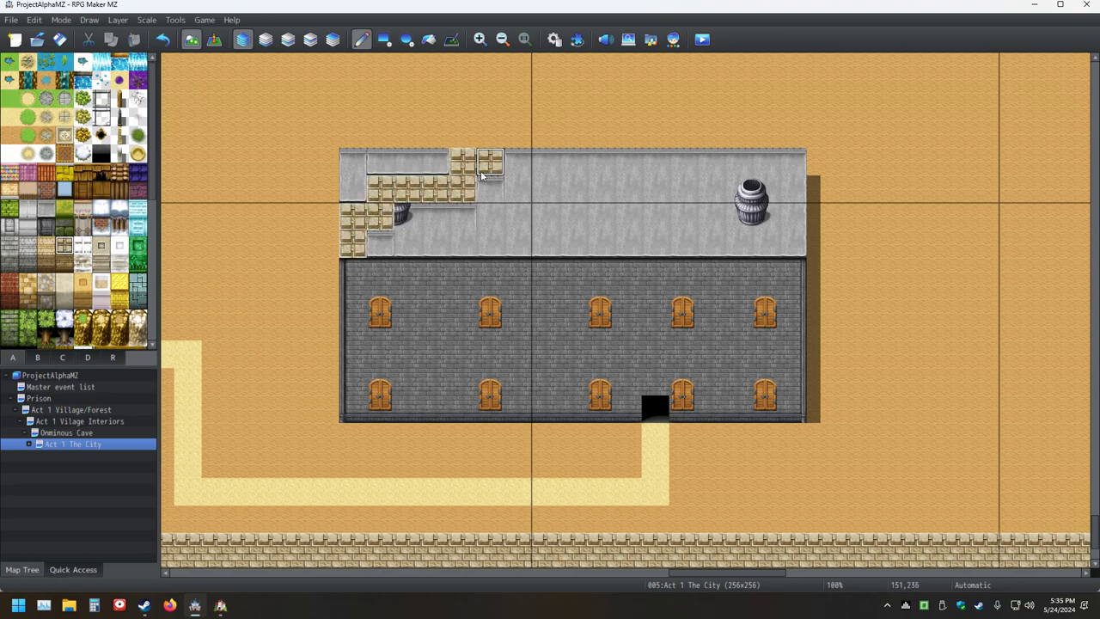
click(162, 39)
click(385, 39)
mouse_move(360, 232)
mouse_down()
mouse_move(356, 243)
mouse_move(360, 157)
mouse_move(791, 164)
mouse_up()
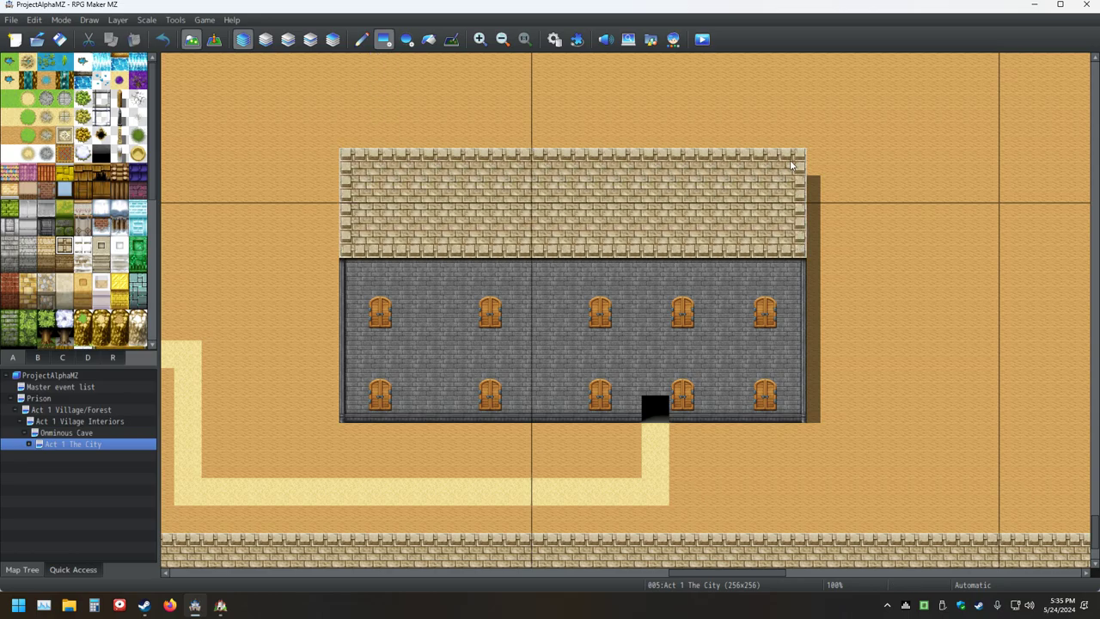
click(64, 265)
mouse_move(356, 421)
mouse_down()
mouse_move(373, 290)
mouse_move(653, 269)
mouse_move(787, 274)
mouse_up()
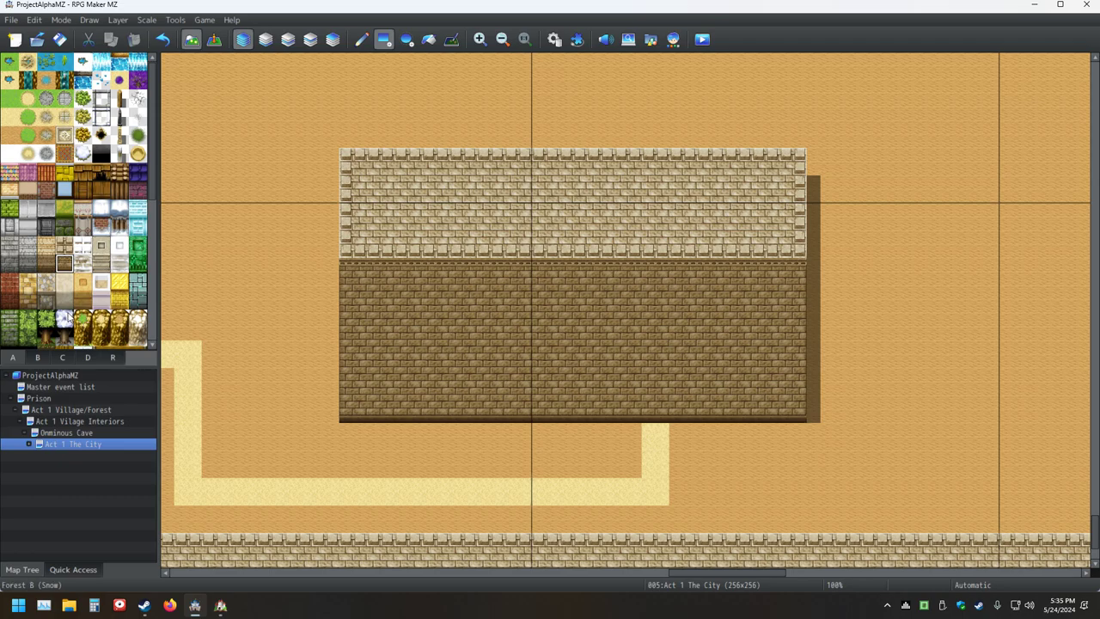
Place a dark roof opening near both the west and east ends of the beige brick roof and save the project
click(37, 357)
scroll(52, 309, down, 3)
scroll(52, 310, up, 2)
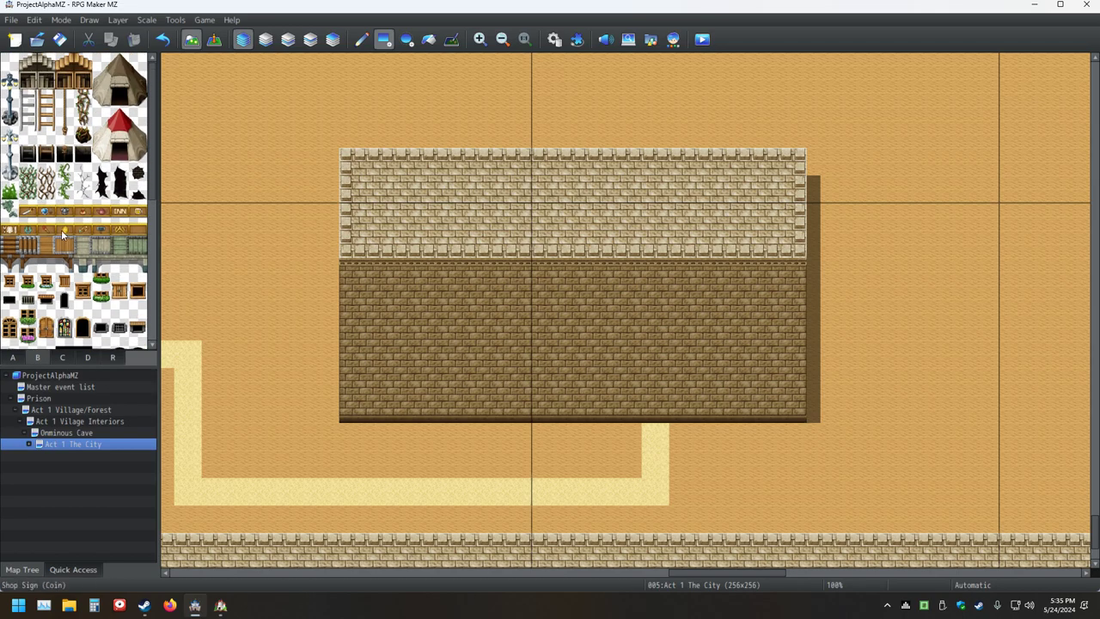
click(29, 81)
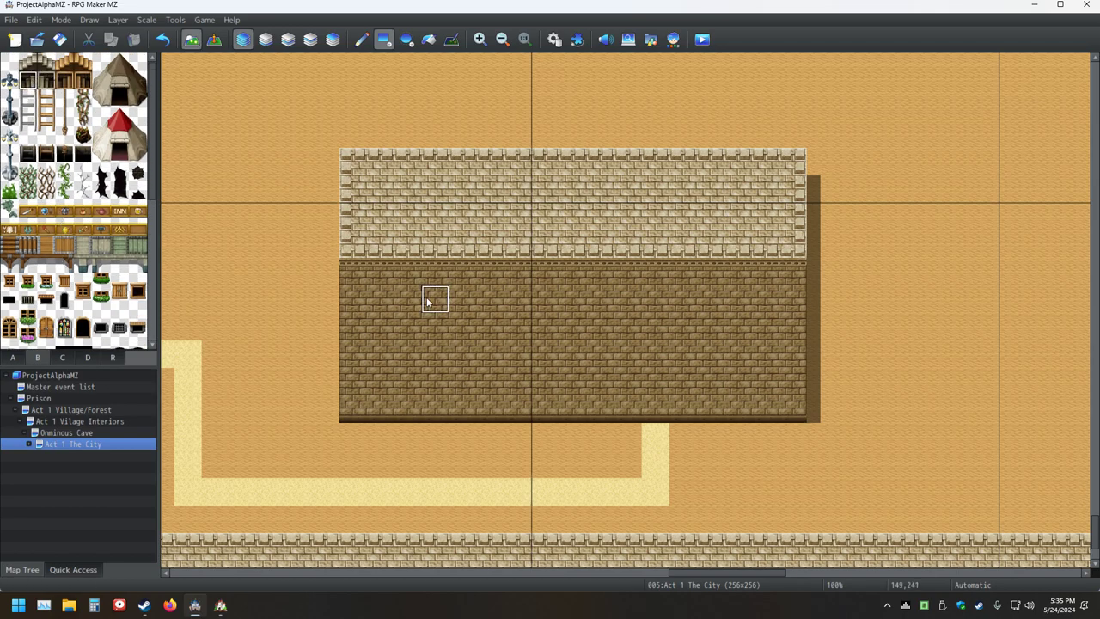
click(407, 217)
click(60, 39)
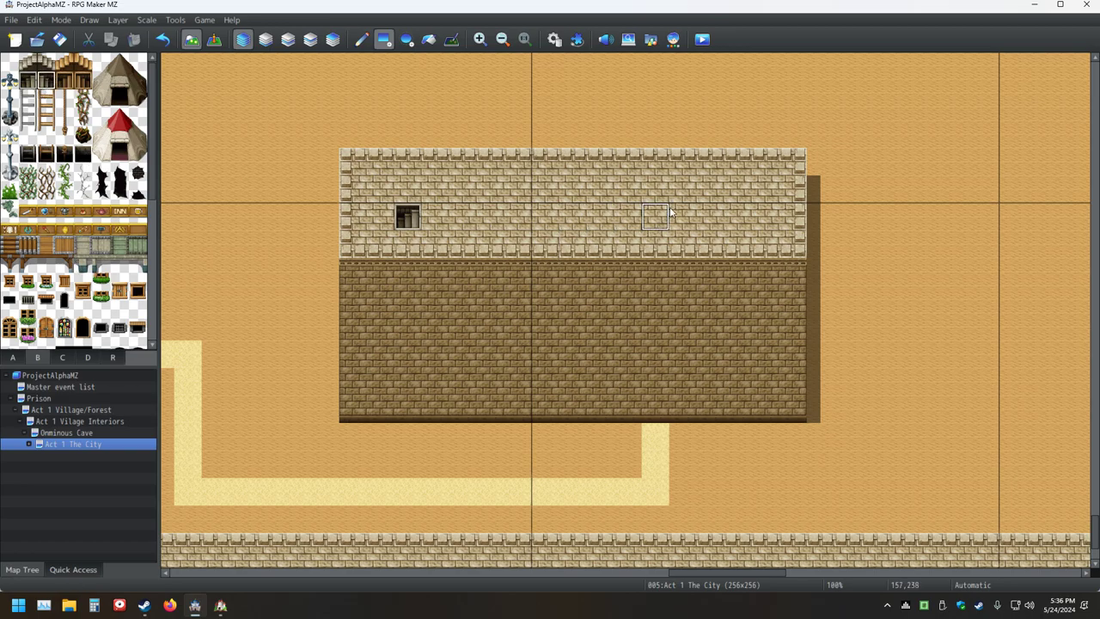
click(765, 217)
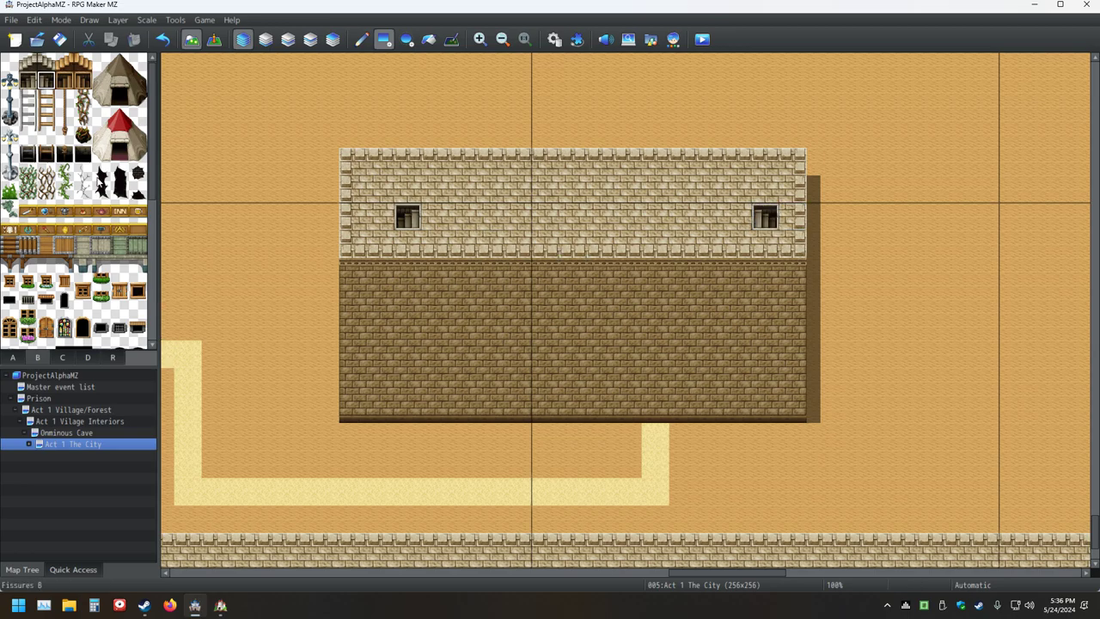
click(59, 39)
Look through the B and C tilesets for decorations that suit the building's brown brick front
scroll(89, 271, down, 5)
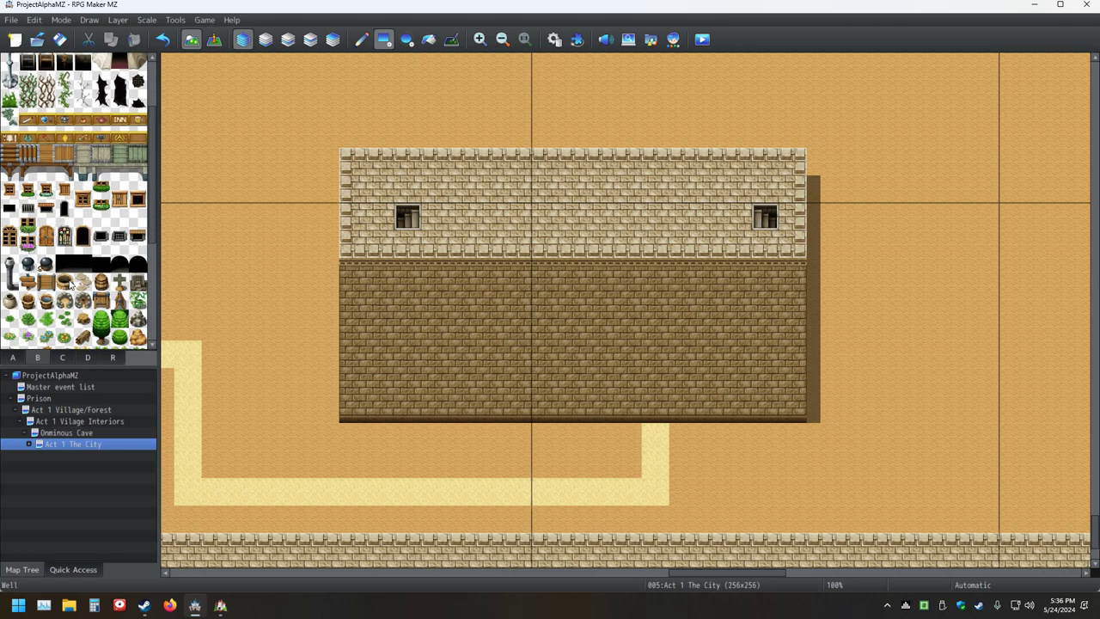
scroll(90, 272, down, 1)
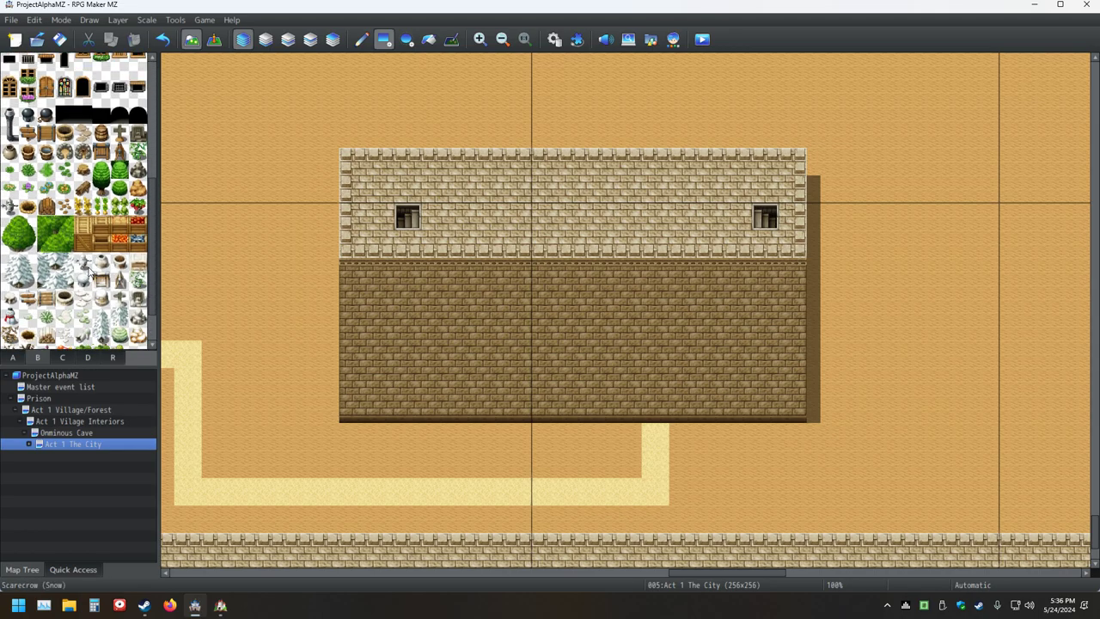
click(64, 358)
scroll(77, 274, up, 3)
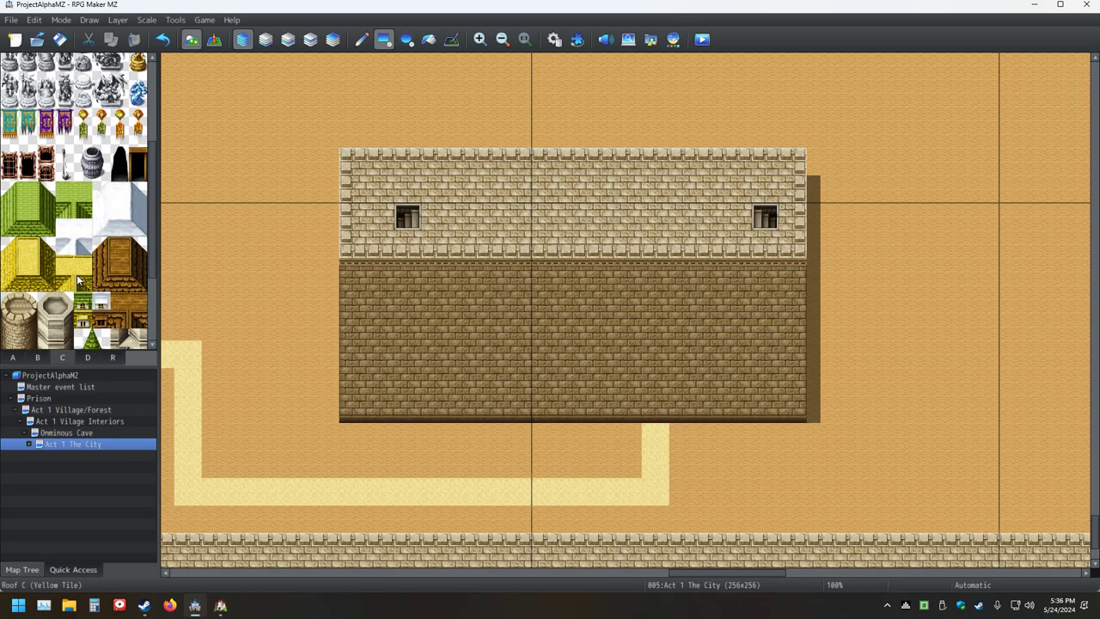
scroll(76, 274, up, 4)
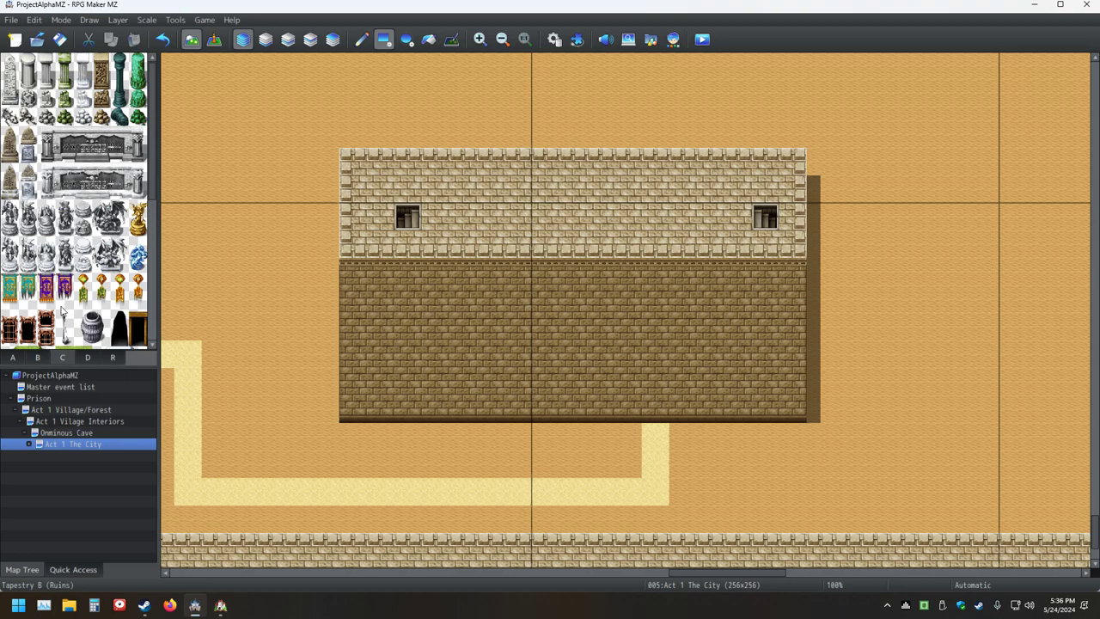
click(37, 356)
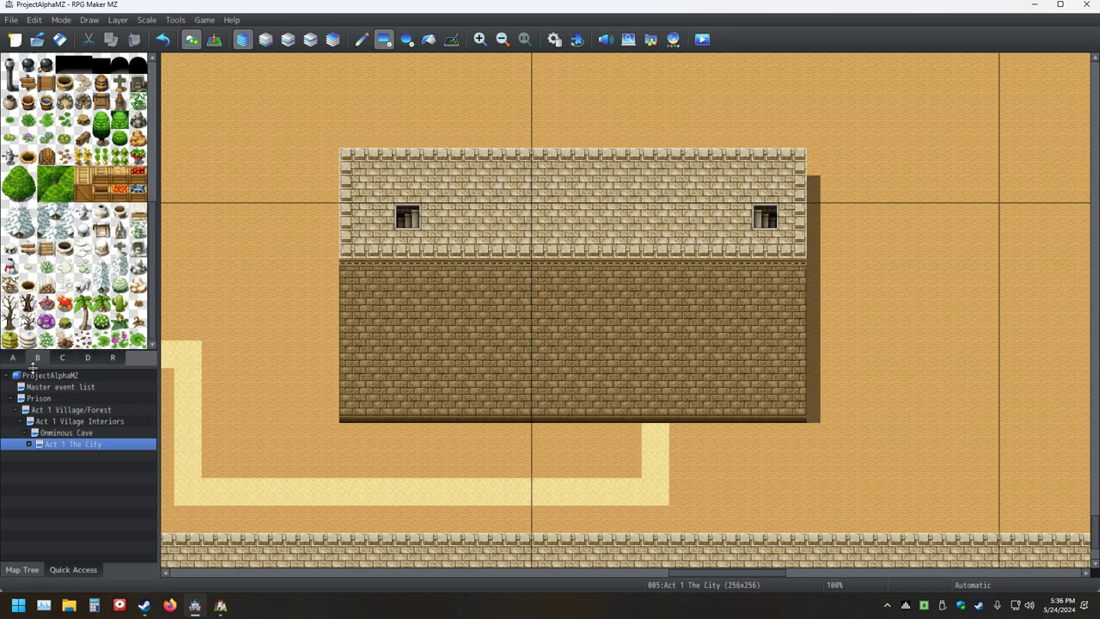
click(66, 356)
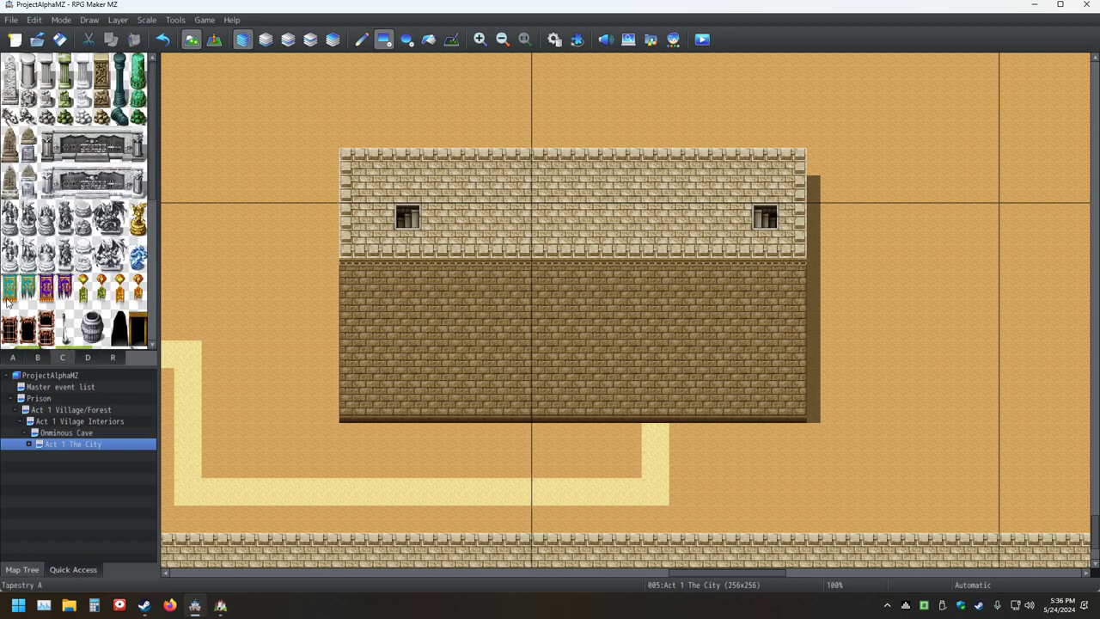
Hang four full-height Tapestry A banners along the top of the brown wall, one every four tiles, and save the project
drag(12, 300, 14, 284)
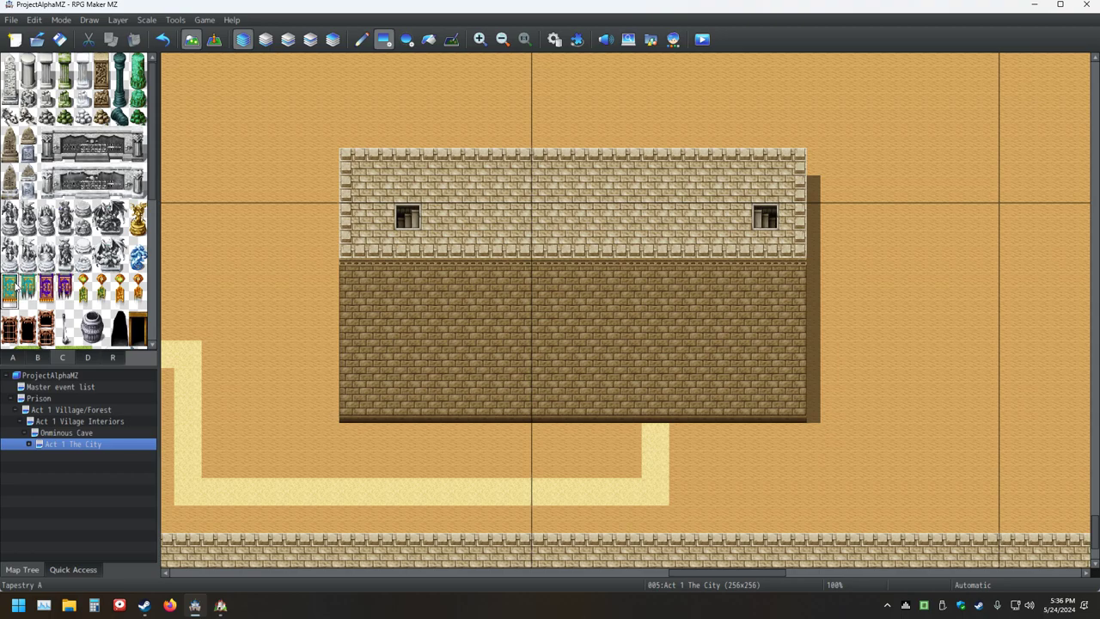
click(381, 279)
click(361, 38)
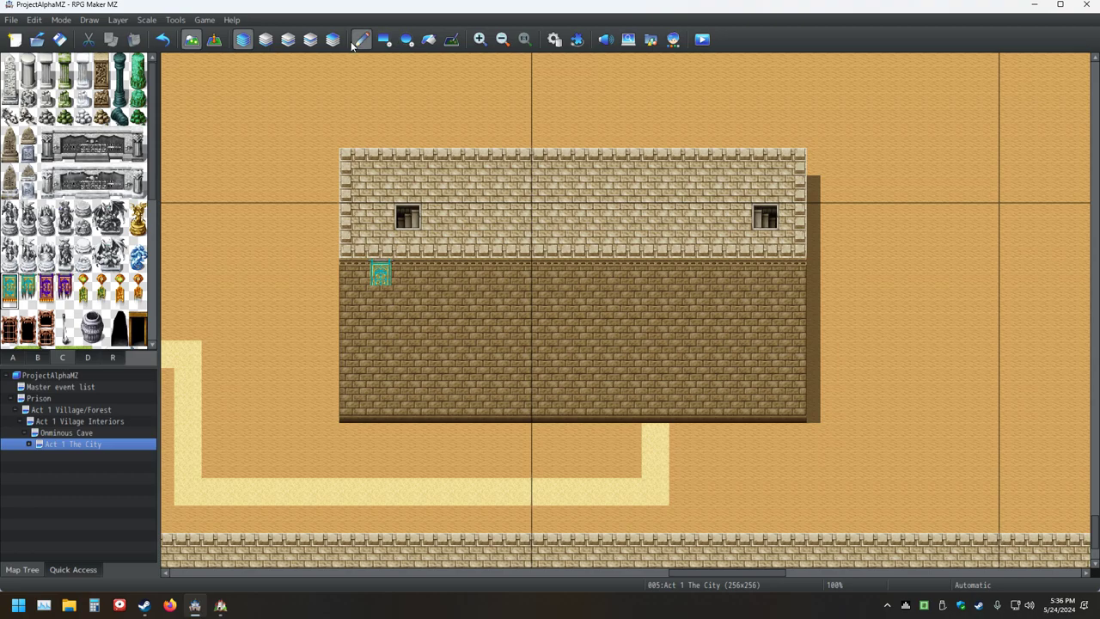
click(161, 38)
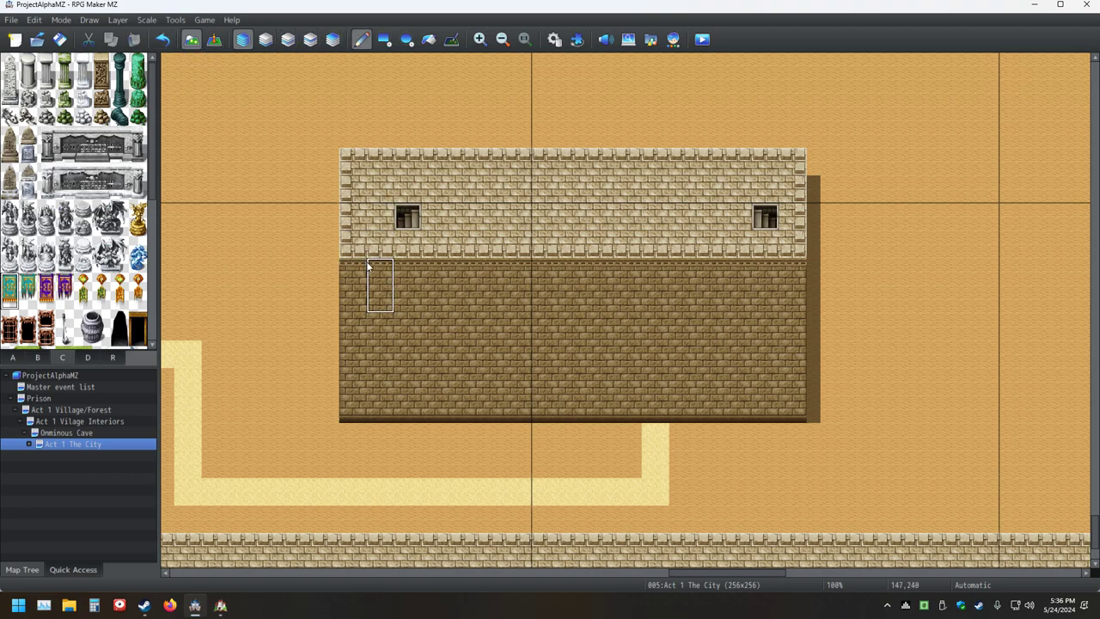
click(372, 267)
click(480, 268)
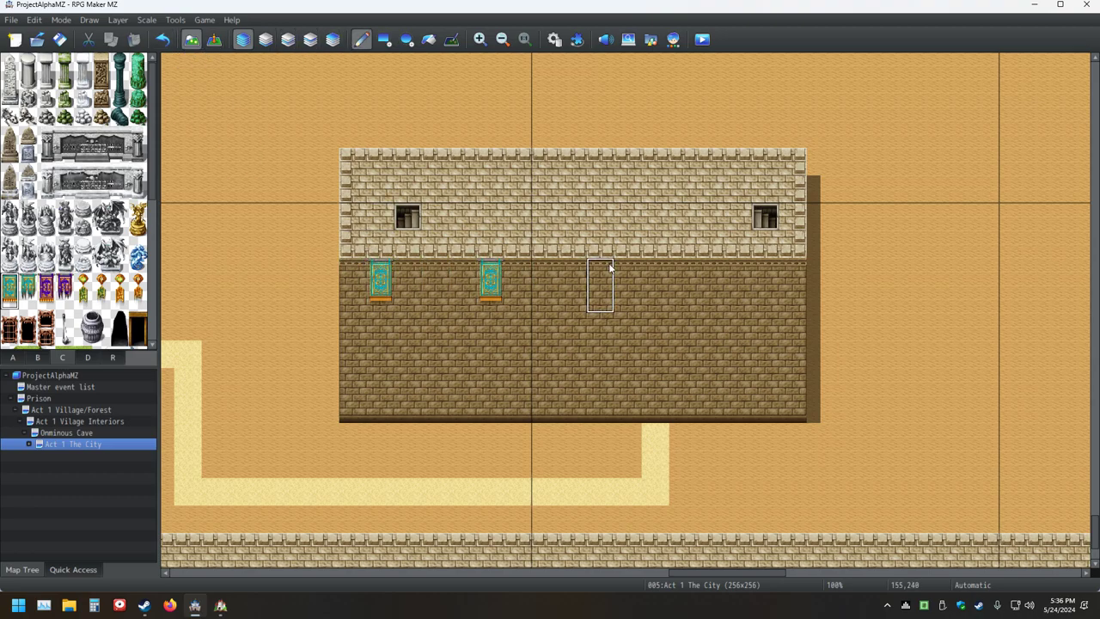
click(609, 268)
click(692, 268)
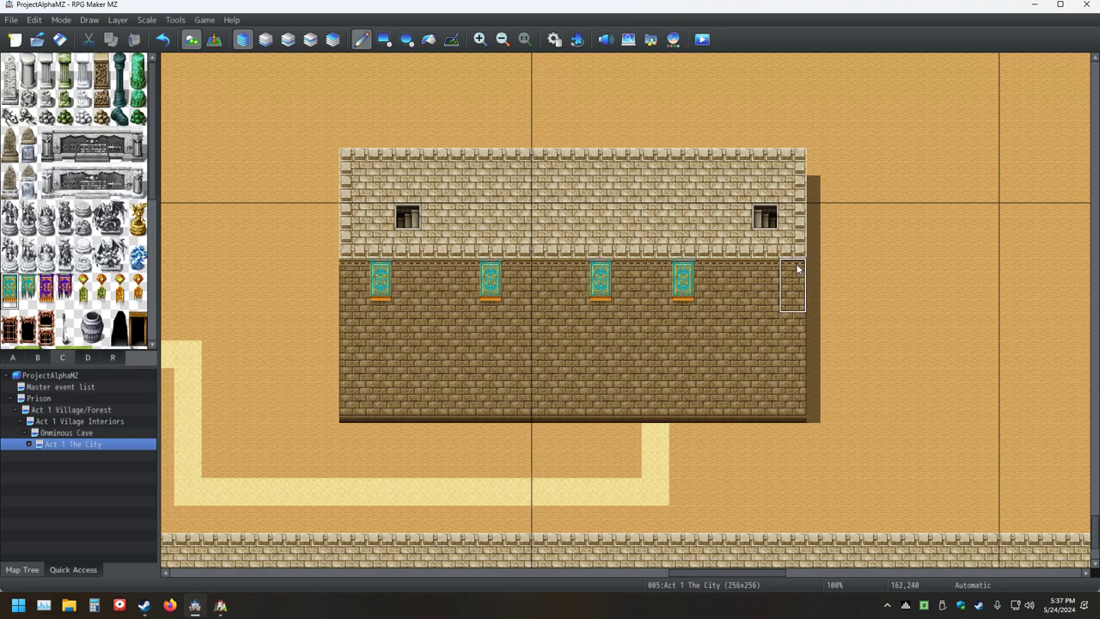
click(162, 38)
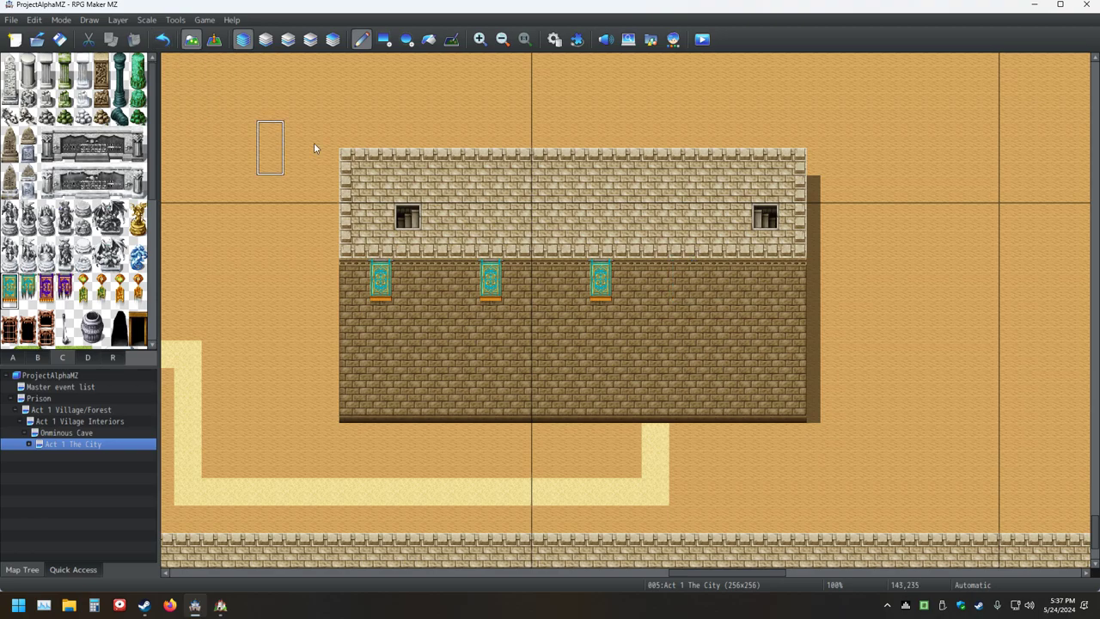
click(703, 269)
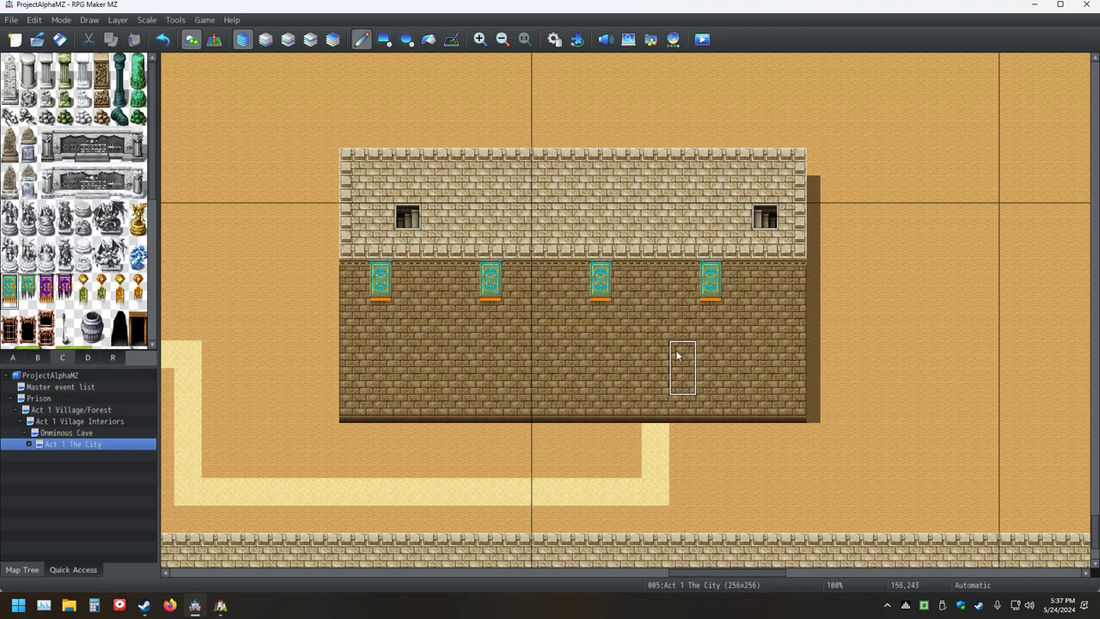
click(59, 39)
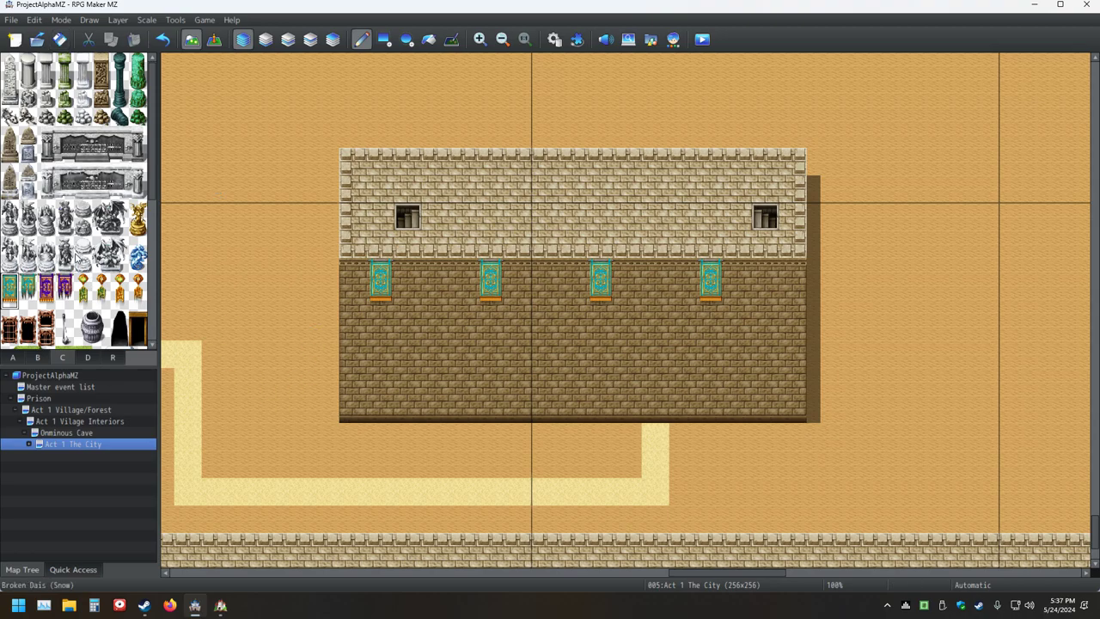
Place a Chimney at the middle of the brick roof's northern edge
scroll(67, 268, down, 3)
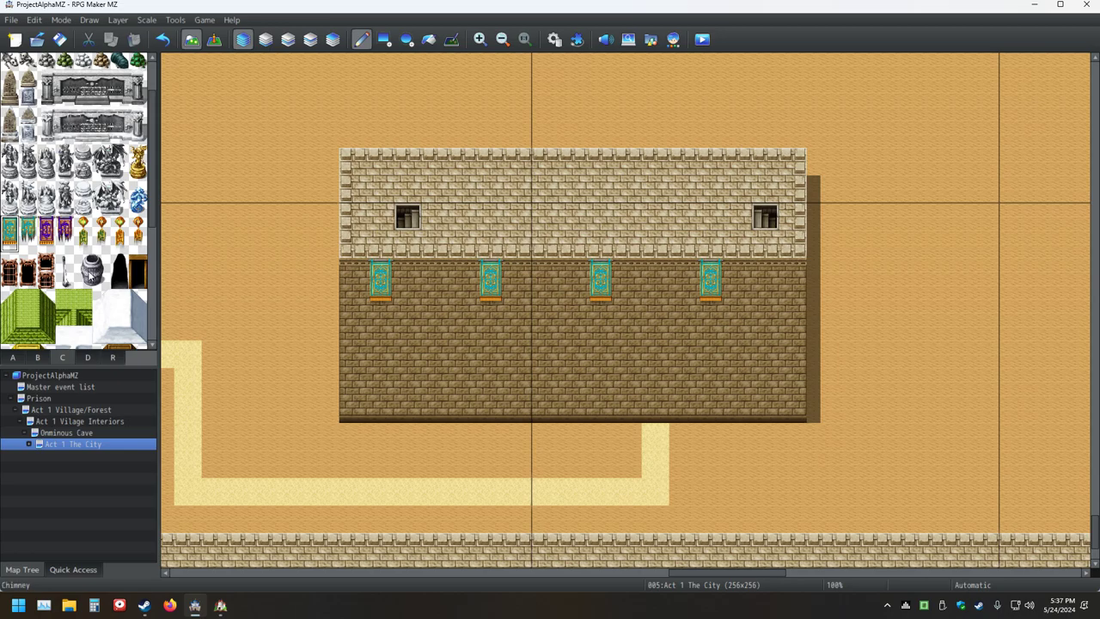
click(91, 272)
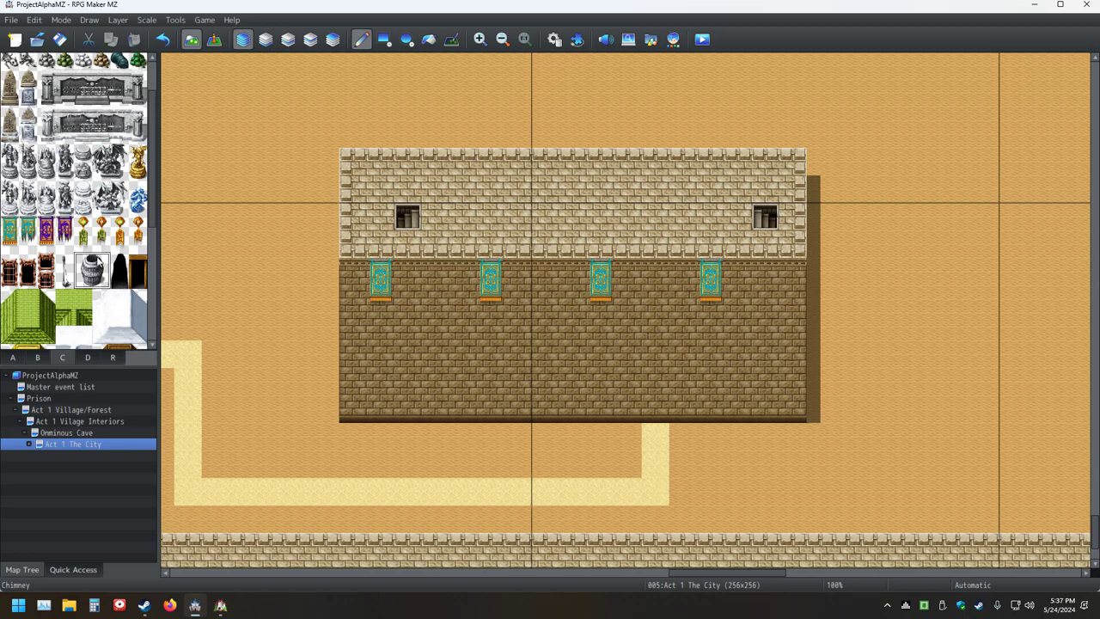
click(587, 155)
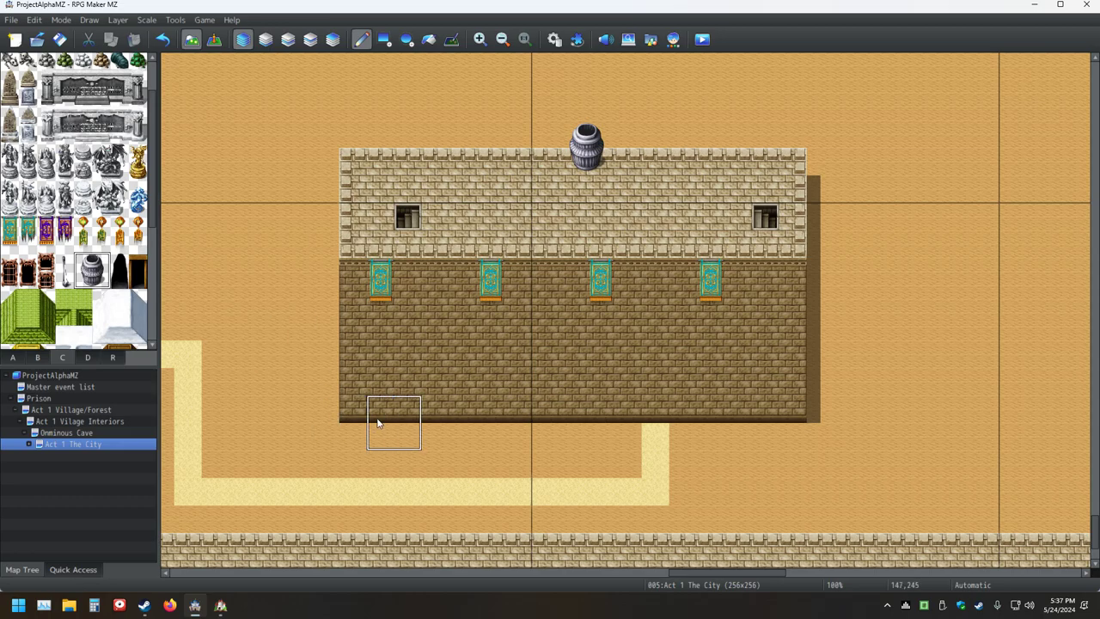
Try placing a small grey stone ornament between the building and the sandy path, and undo it
ctrl+scroll(376, 412, up, 2)
scroll(376, 412, down, 2)
click(82, 170)
click(515, 440)
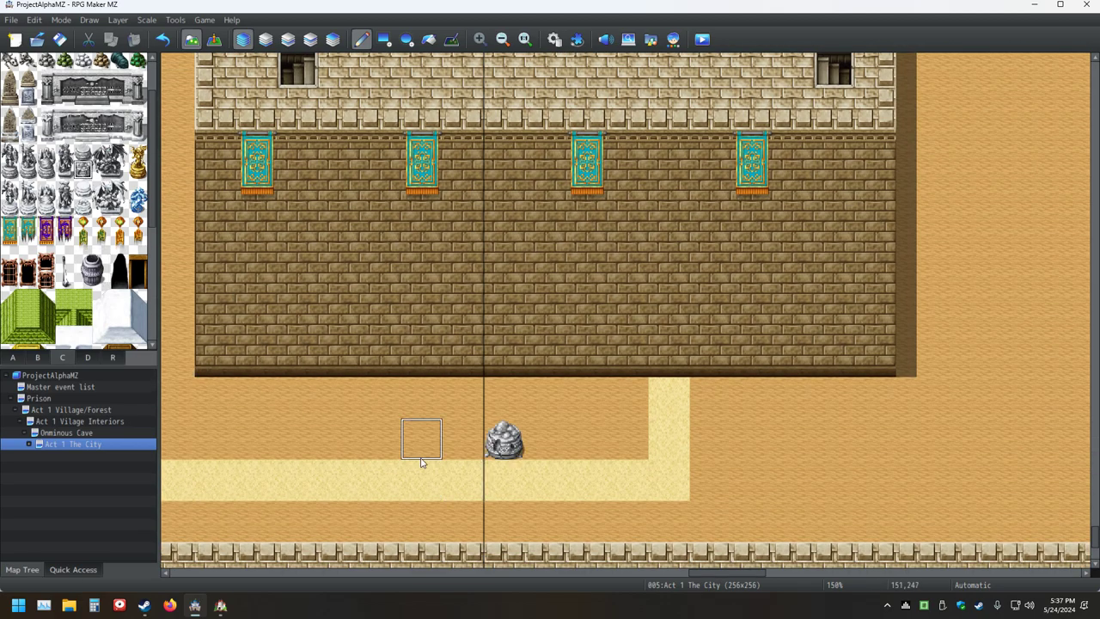
key(ctrl+z)
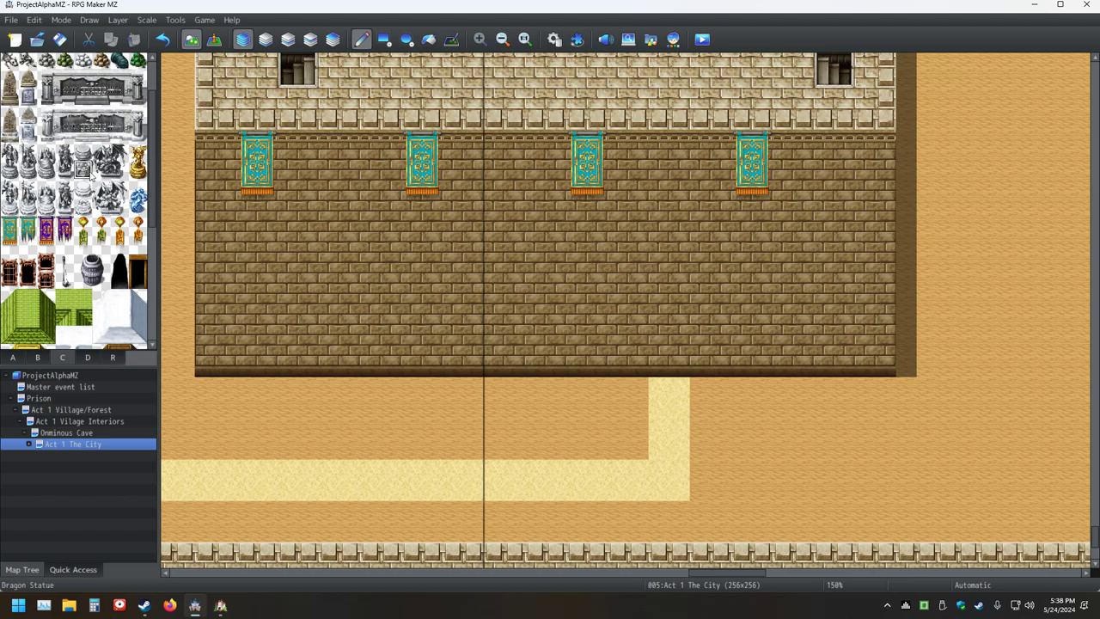
Place a two-tile praying angel statue against the wall directly west of where the sandy path meets the building
drag(46, 152, 46, 170)
click(586, 430)
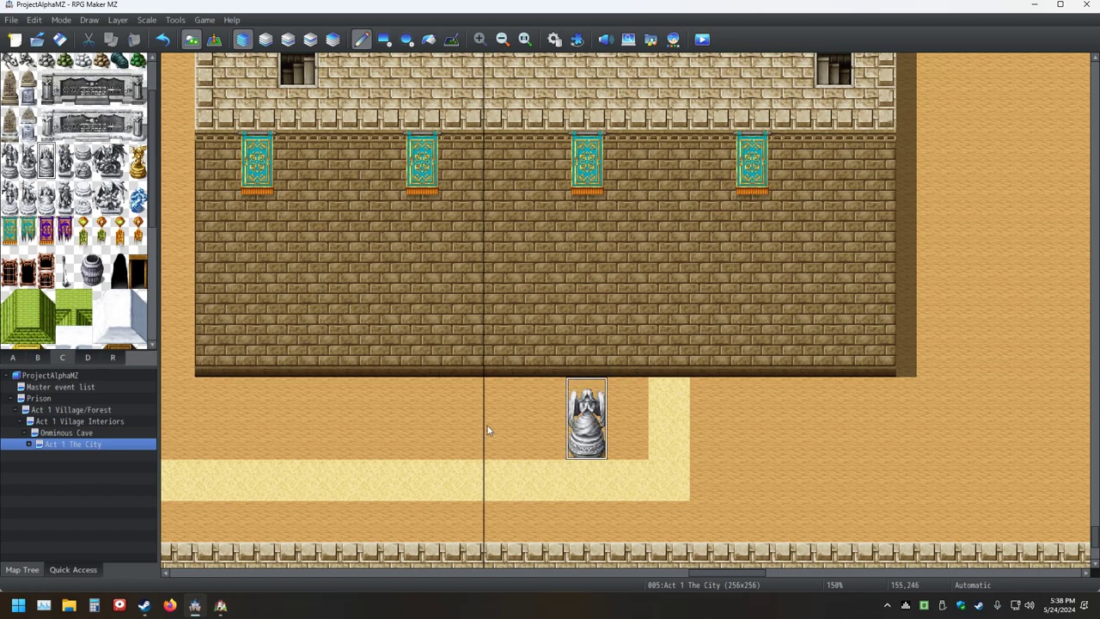
key(ctrl+z)
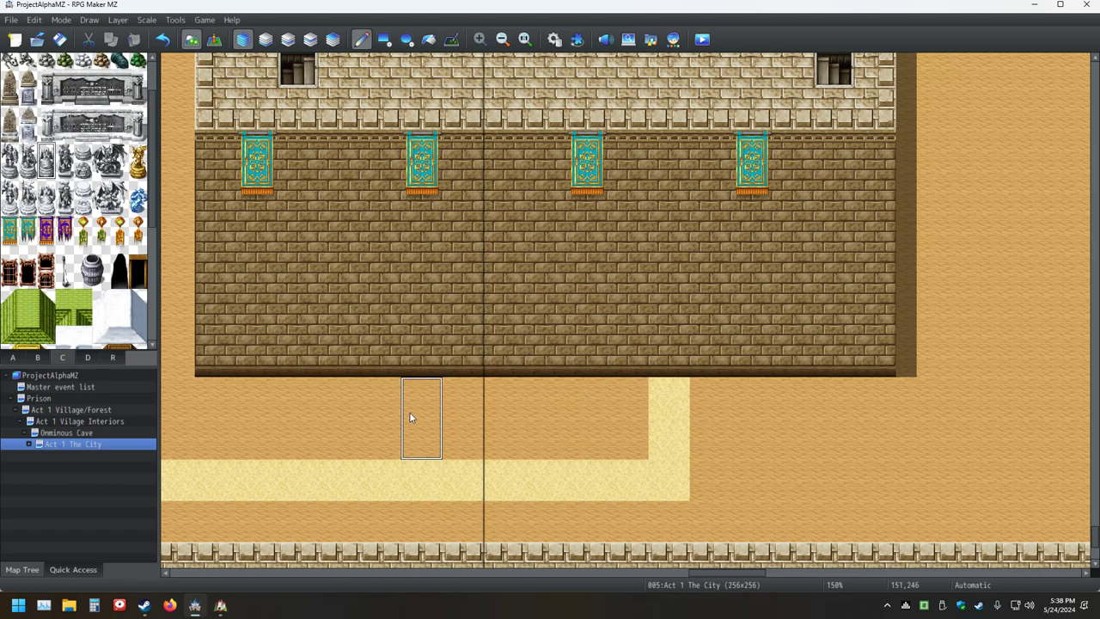
click(622, 361)
Add a black doorway to the base of the brown wall where the sandy path ends, beside the angel statue
scroll(84, 255, up, 3)
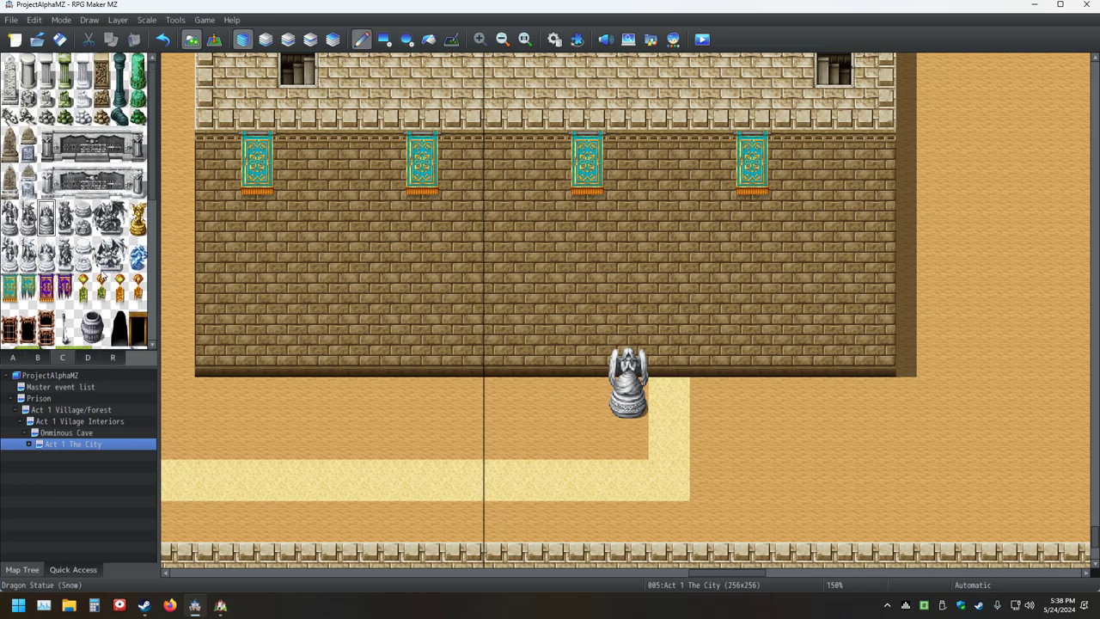
click(37, 357)
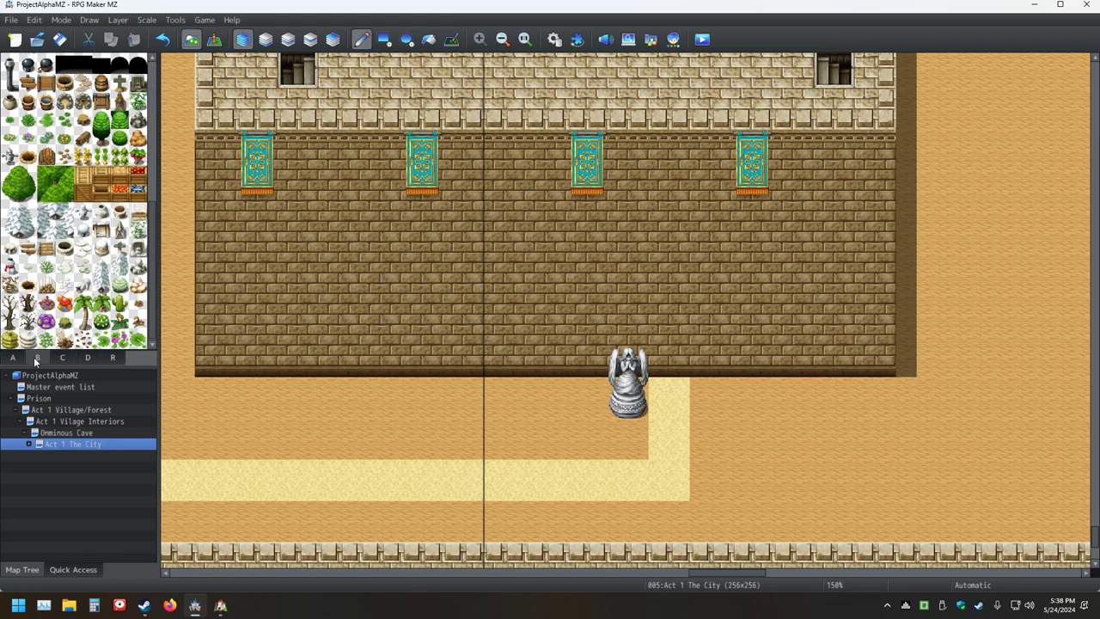
scroll(101, 268, down, 3)
click(64, 144)
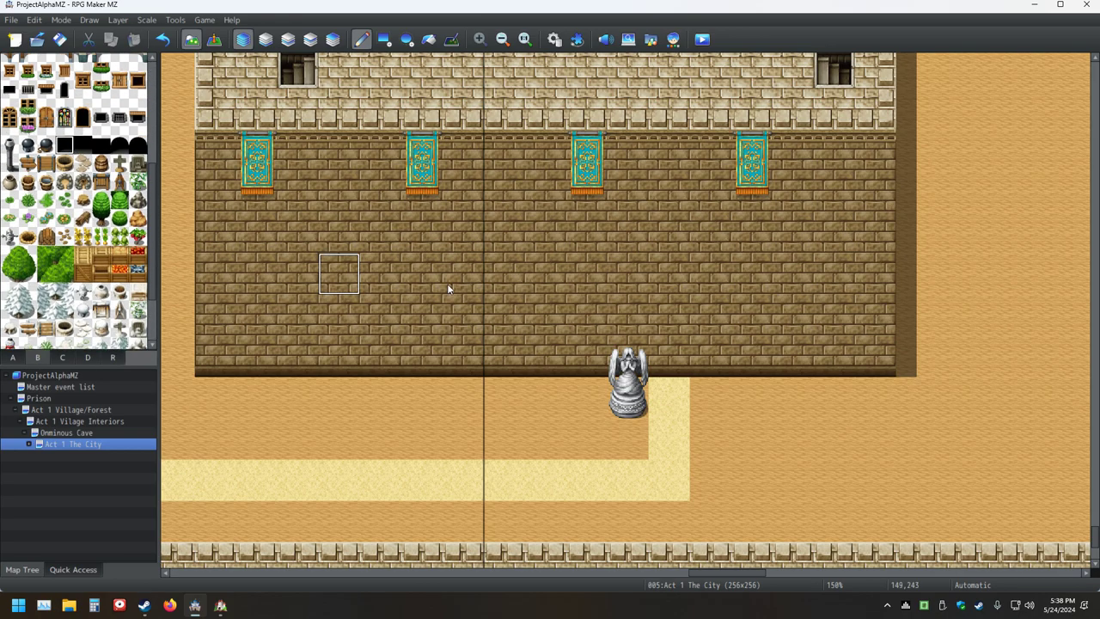
click(677, 357)
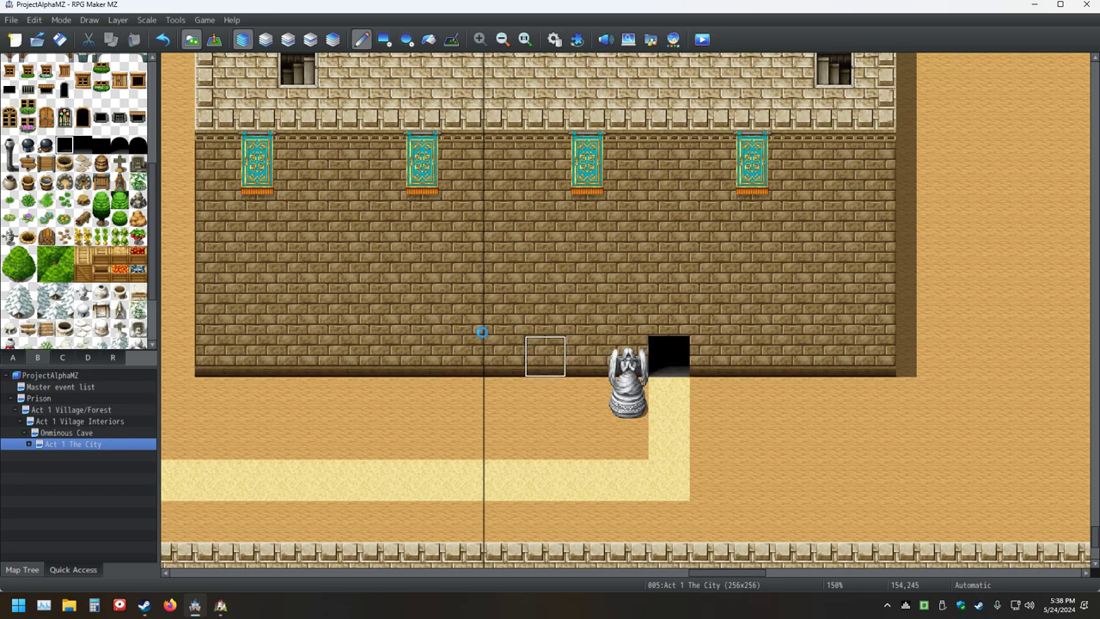
Place a wooden signpost just east of the doorway on both the brown brick building and the grey stone building, and save the project
click(65, 444)
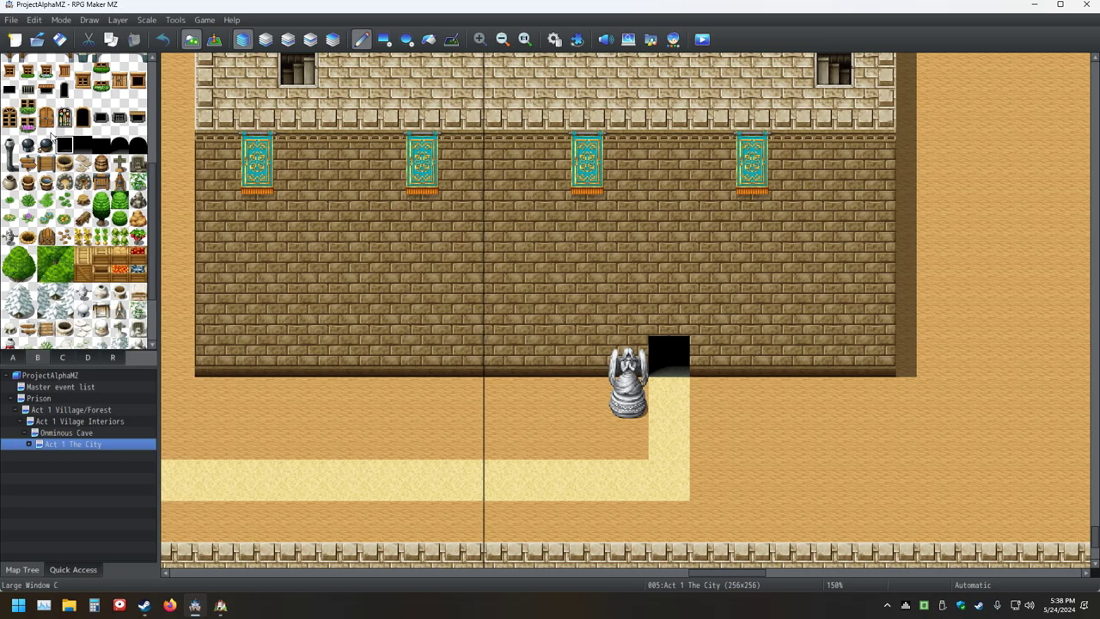
click(27, 163)
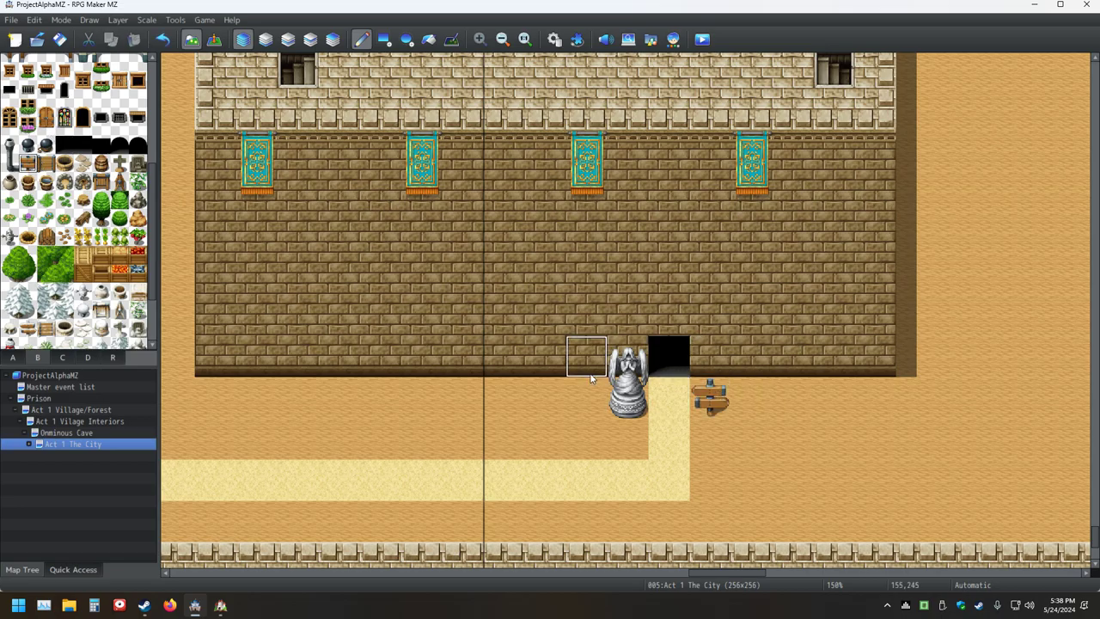
mouse_move(478, 435)
middle_down()
mouse_move(306, 402)
mouse_move(287, 421)
mouse_move(307, 369)
mouse_move(395, 427)
mouse_move(358, 506)
mouse_move(630, 344)
middle_up()
click(548, 309)
key(ctrl+s)
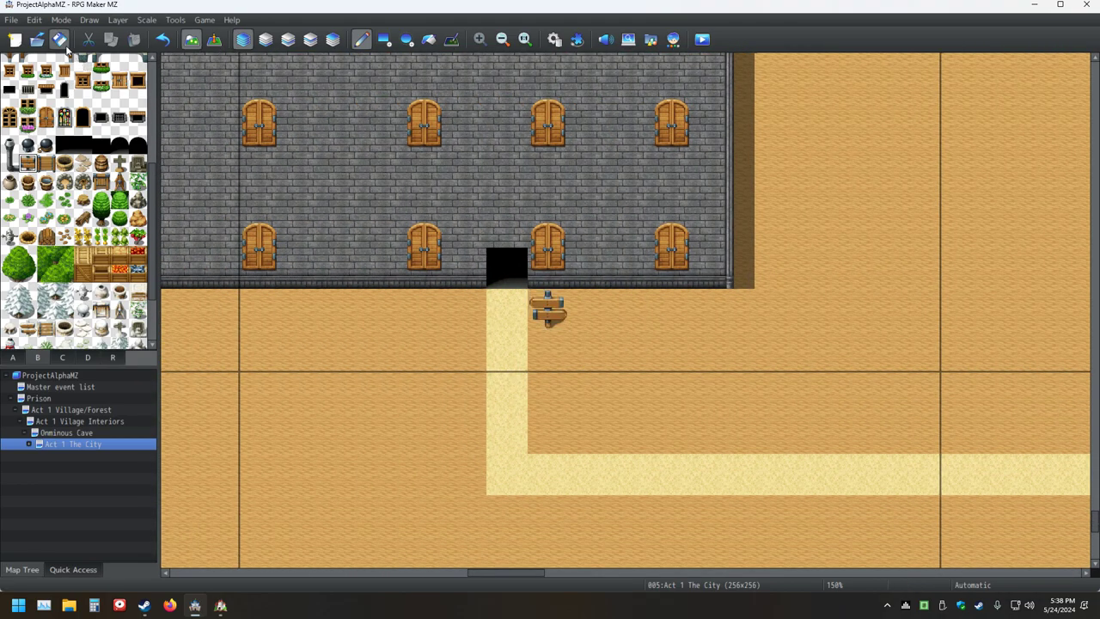
Try hanging four teal banners along the upper wall of the grey stone building, between its wooden shutters, and save
click(69, 358)
scroll(93, 275, up, 2)
middle_drag(322, 321, 293, 306)
drag(9, 284, 9, 298)
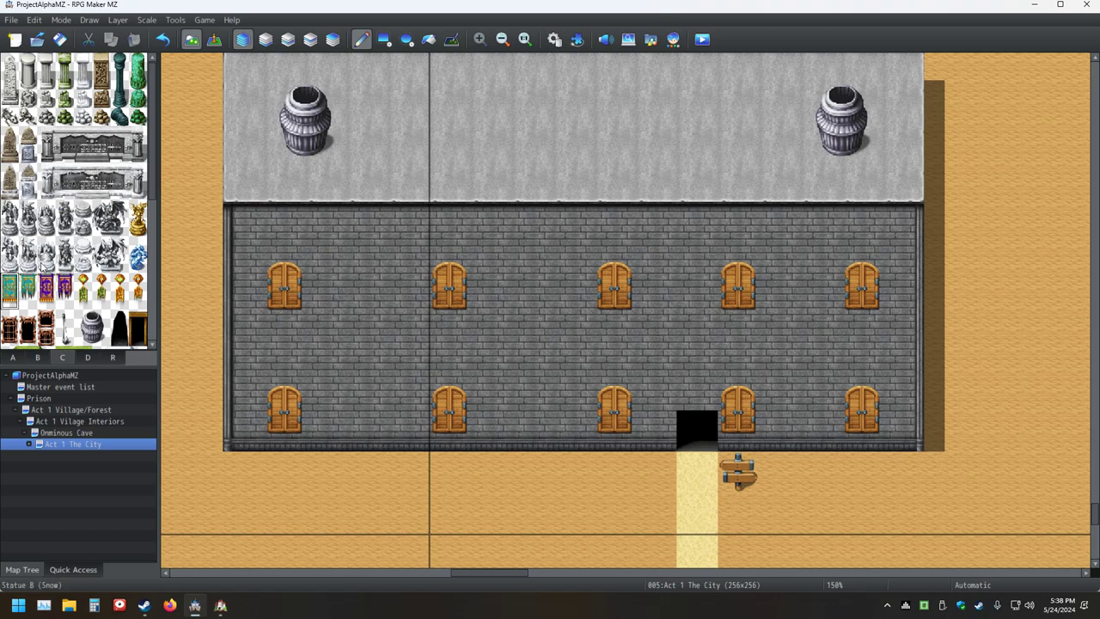
click(348, 230)
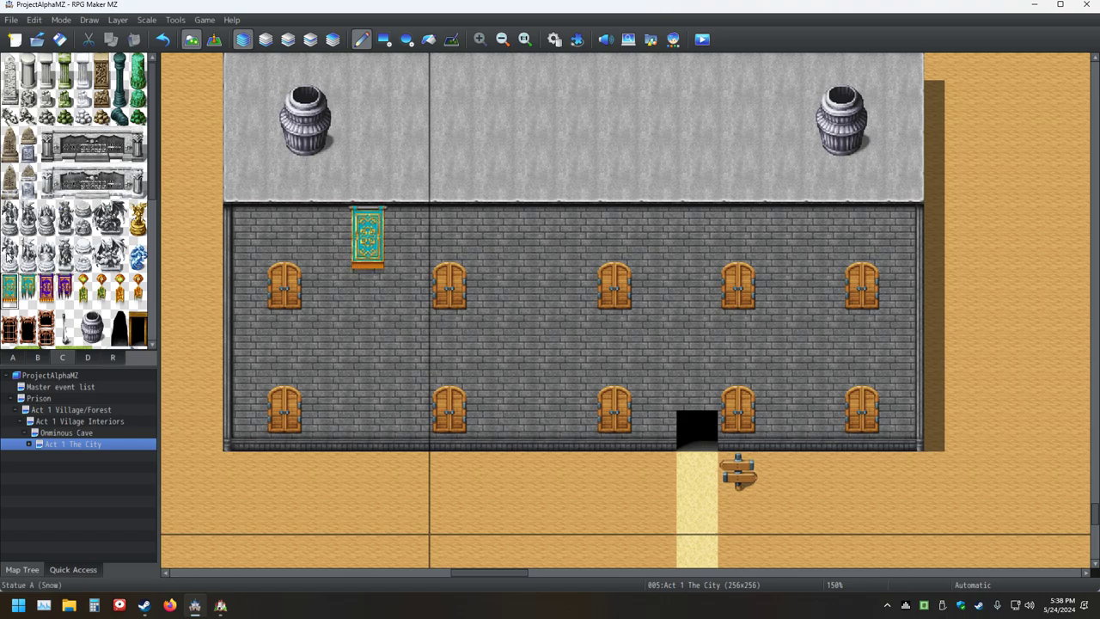
click(526, 217)
click(690, 220)
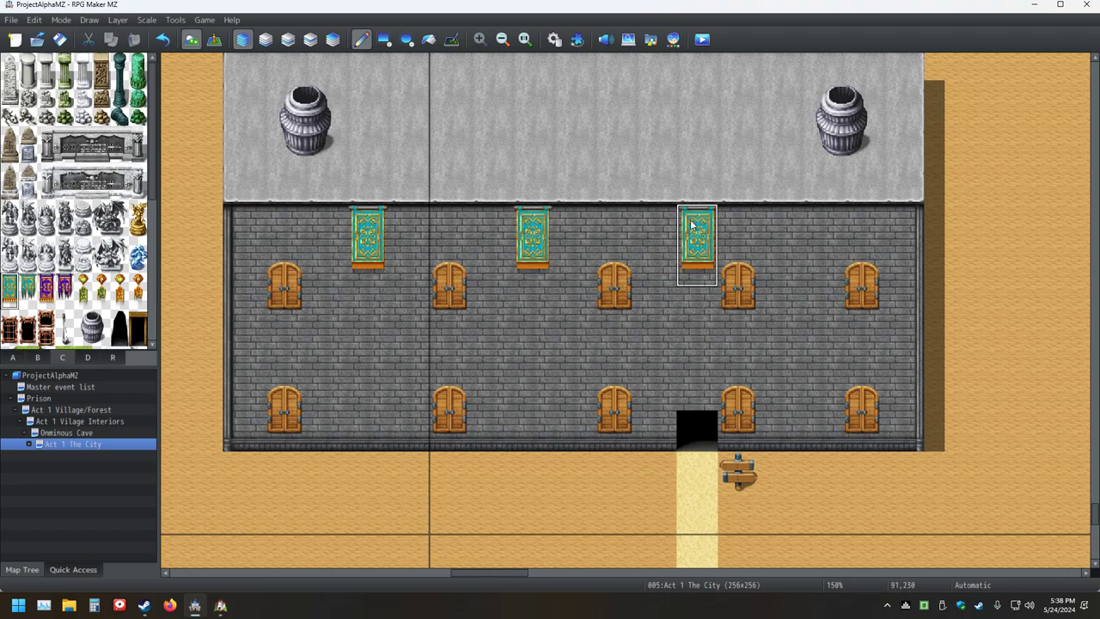
click(815, 221)
click(60, 39)
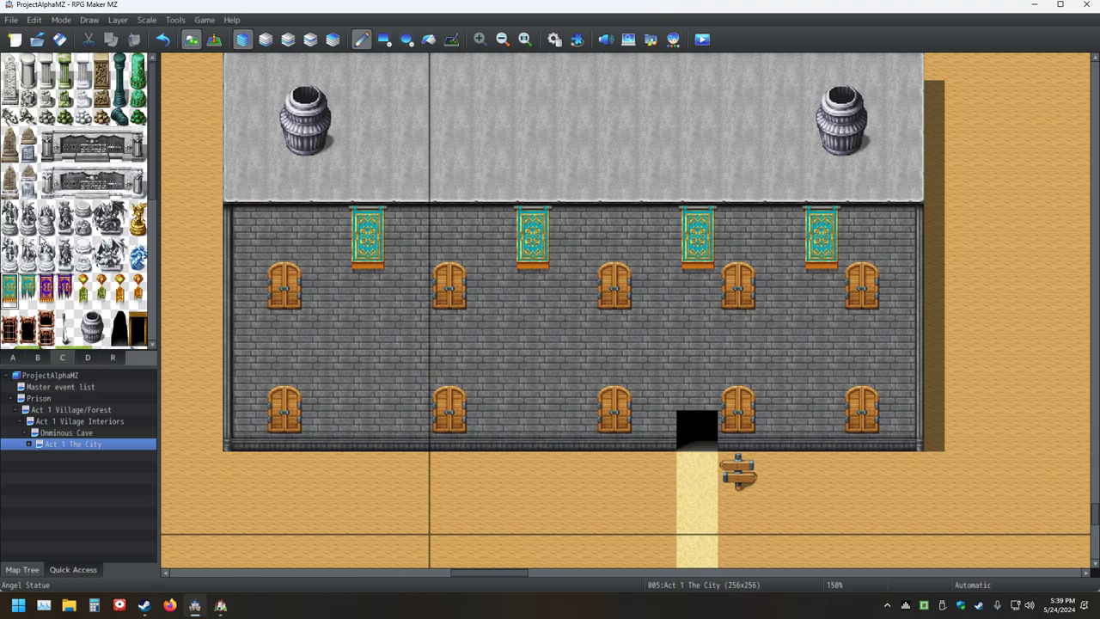
Undo all four teal banners on the grey stone building's wall
key(ctrl+z)
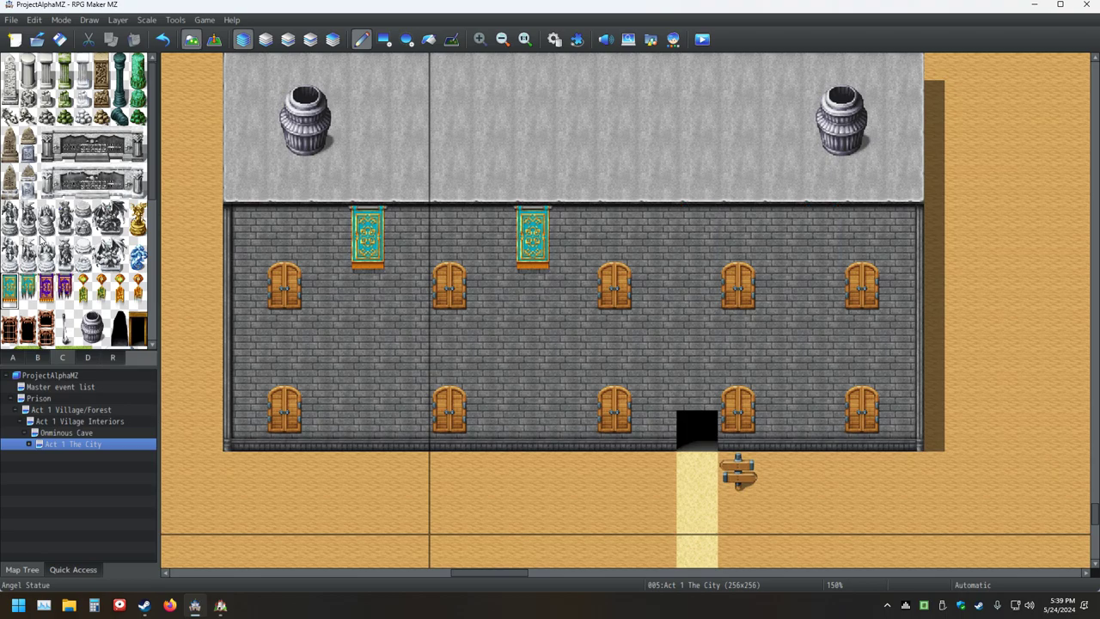
key(ctrl+z)
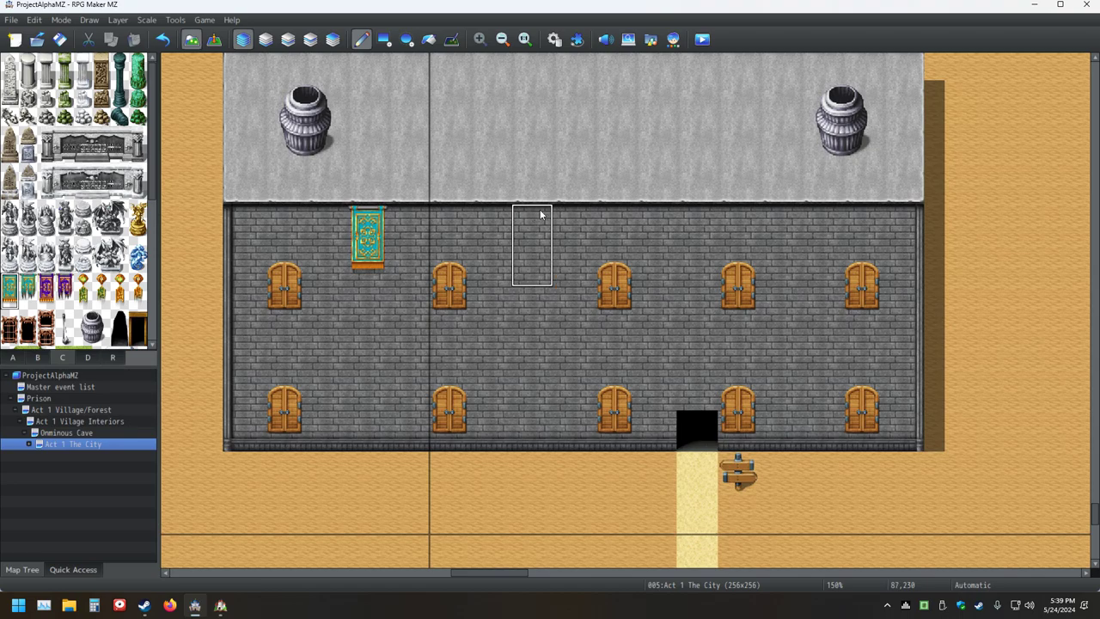
key(ctrl+z)
Hang five teal banners directly below the roof of the wooden building, in the gaps between the upper windows
middle_click(590, 301)
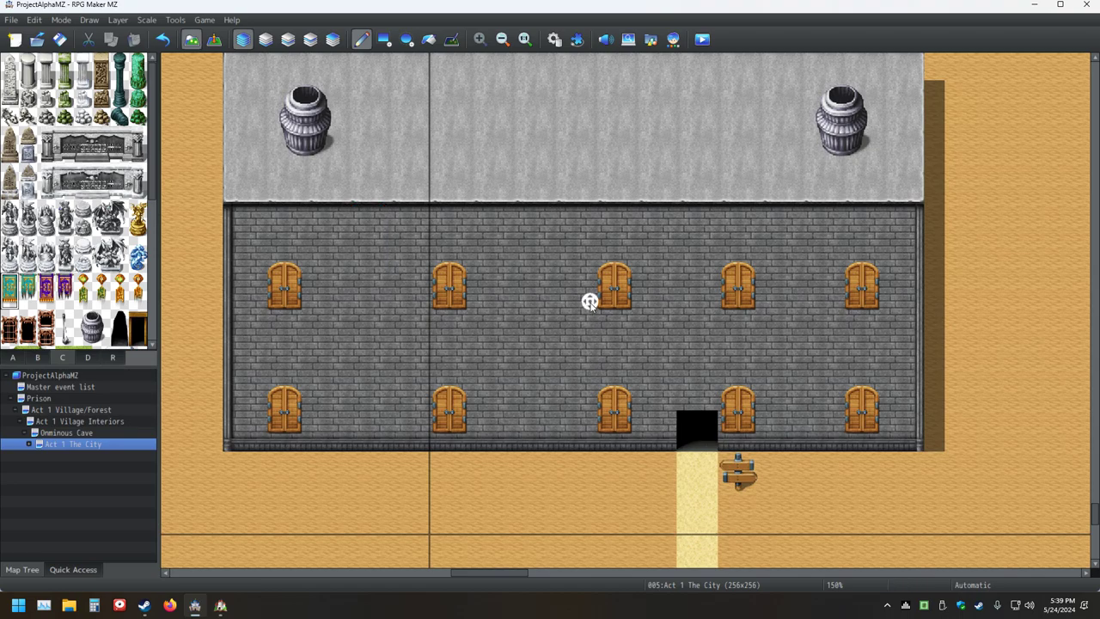
ctrl+scroll(300, 318, down, 1)
middle_click(306, 317)
middle_click(237, 356)
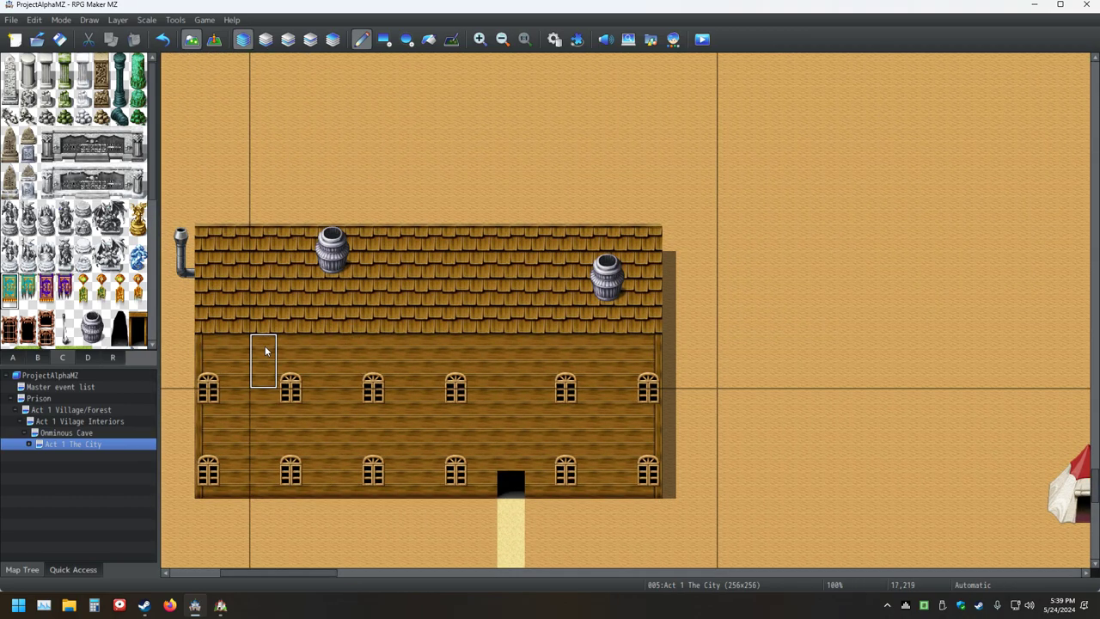
click(262, 356)
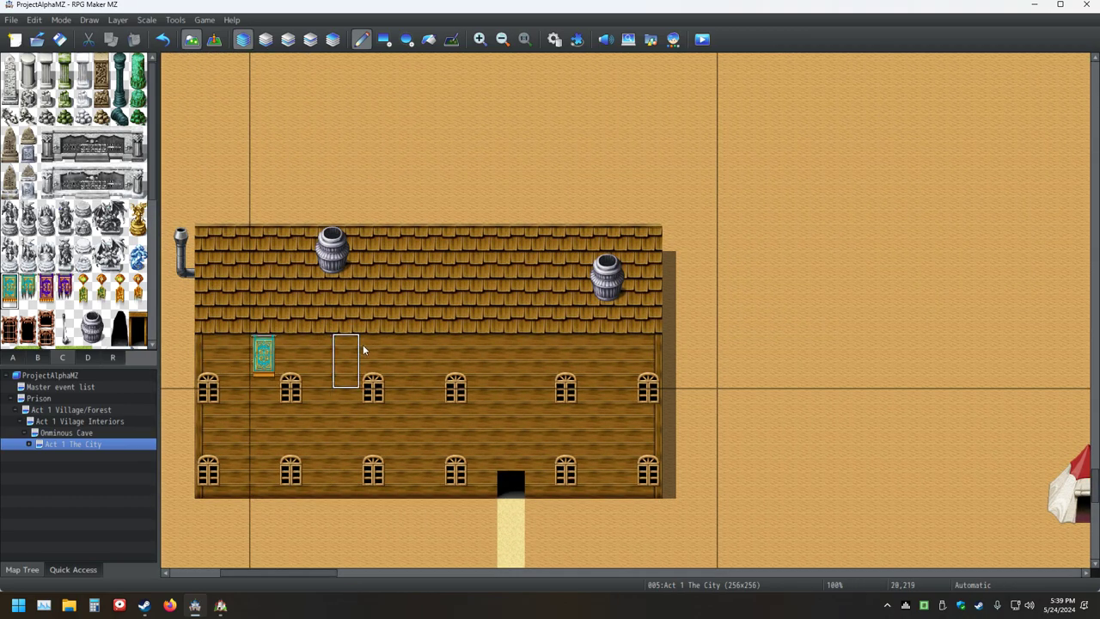
click(417, 346)
click(614, 345)
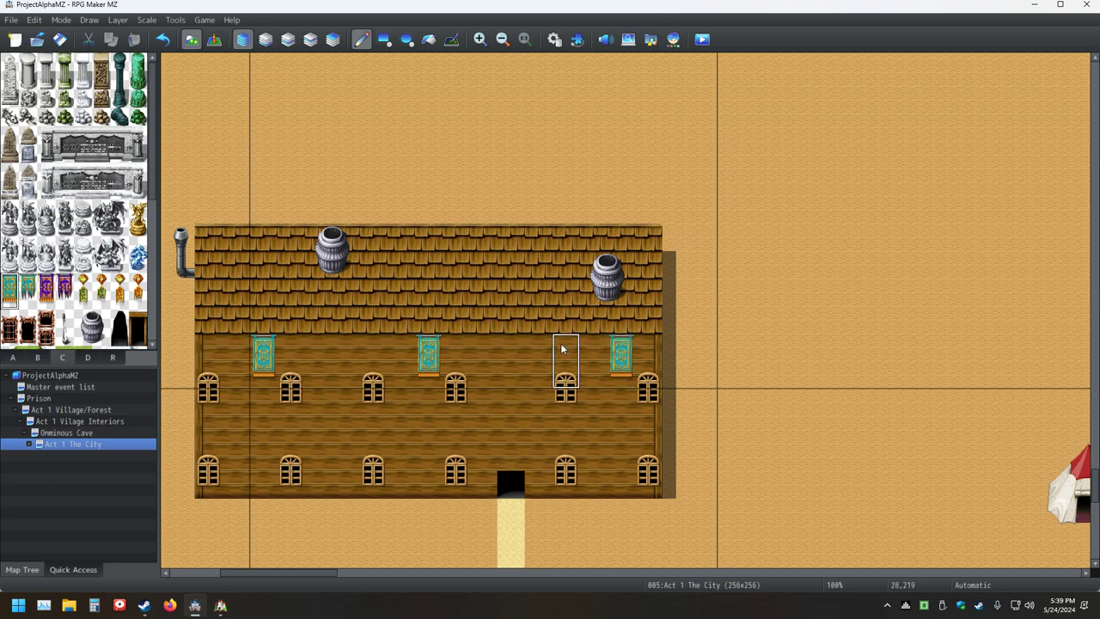
click(529, 347)
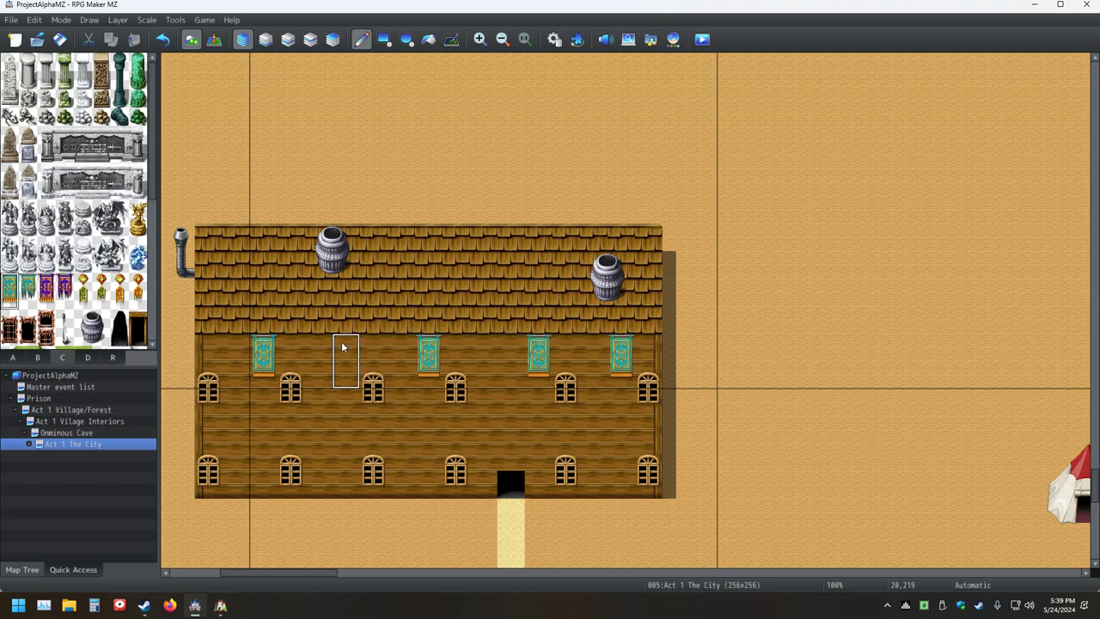
click(342, 347)
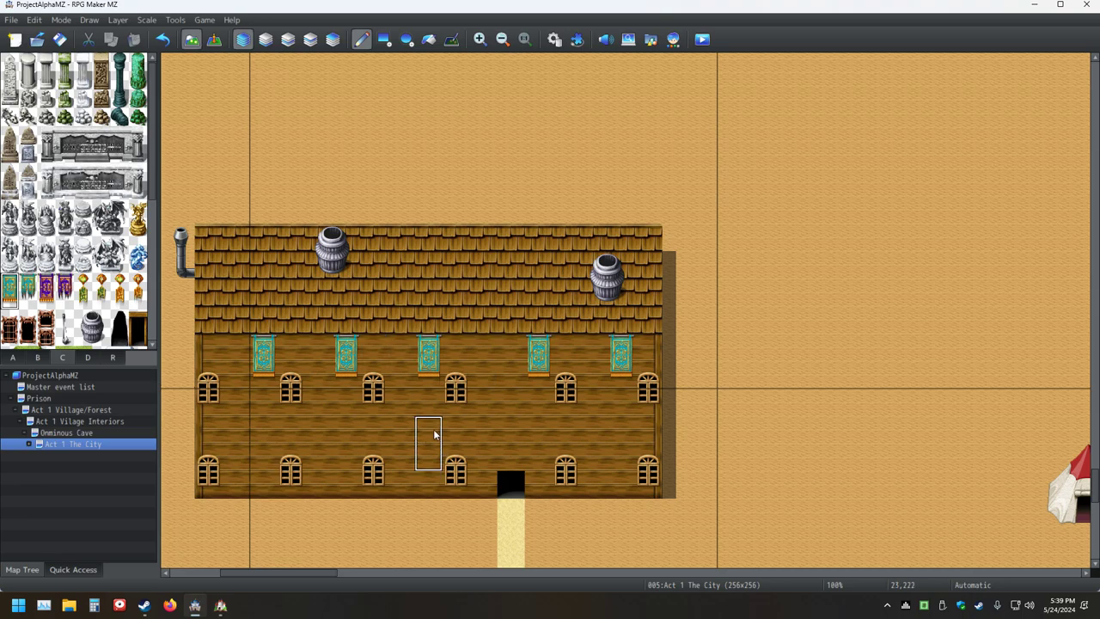
Replace the last three banners on the wooden building with a single one near the wall's east end, and save the project
key(ctrl+z)
key(ctrl+z)
key(ctrl+z)
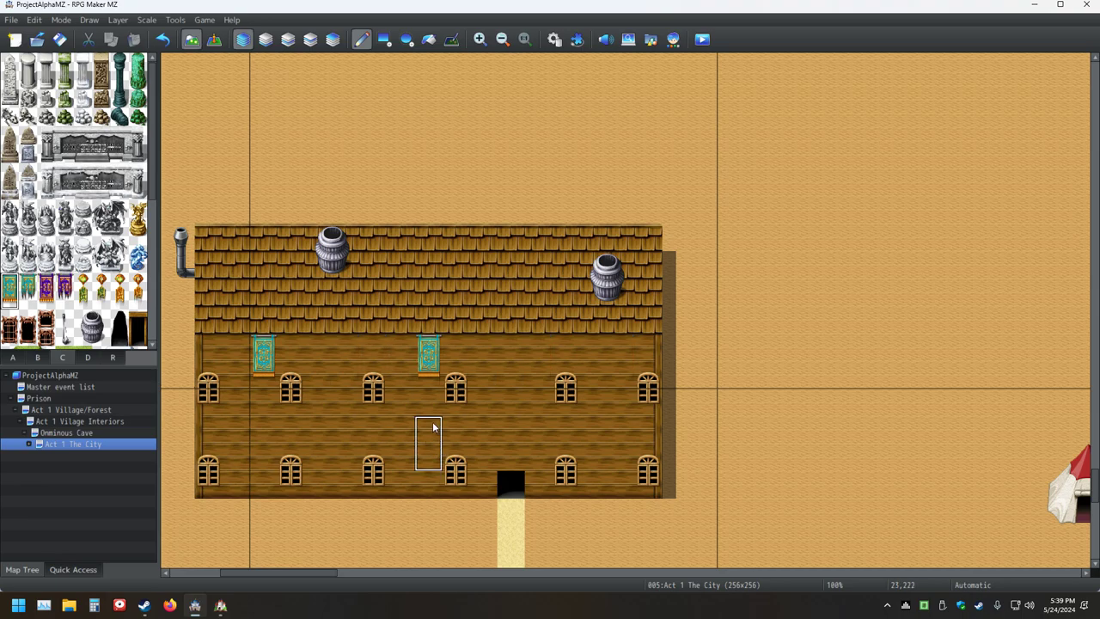
click(542, 351)
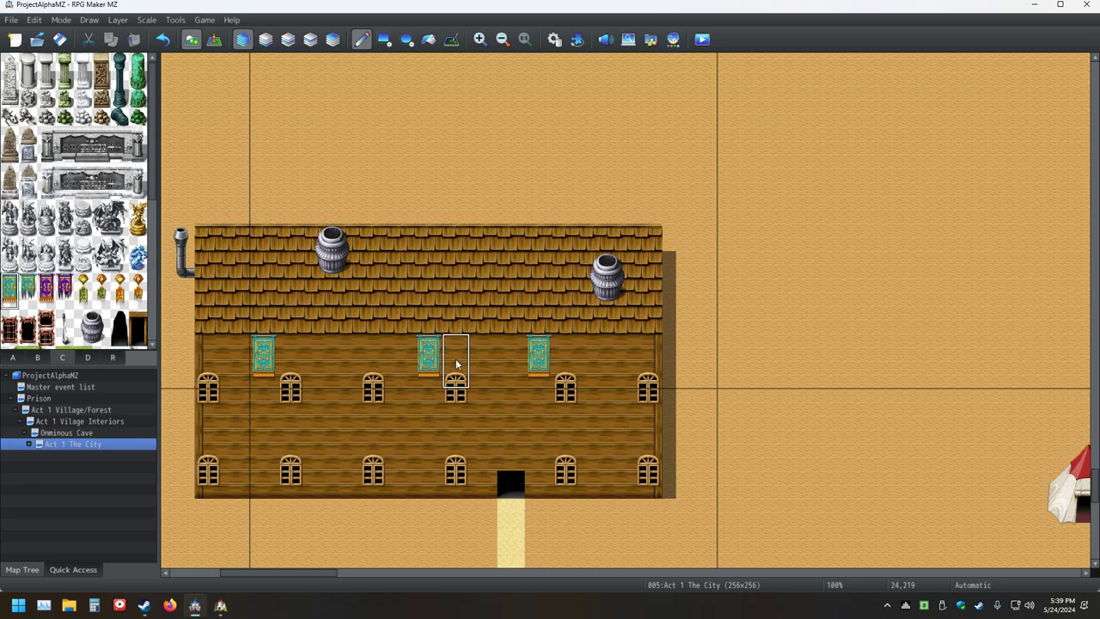
key(ctrl+z)
click(621, 353)
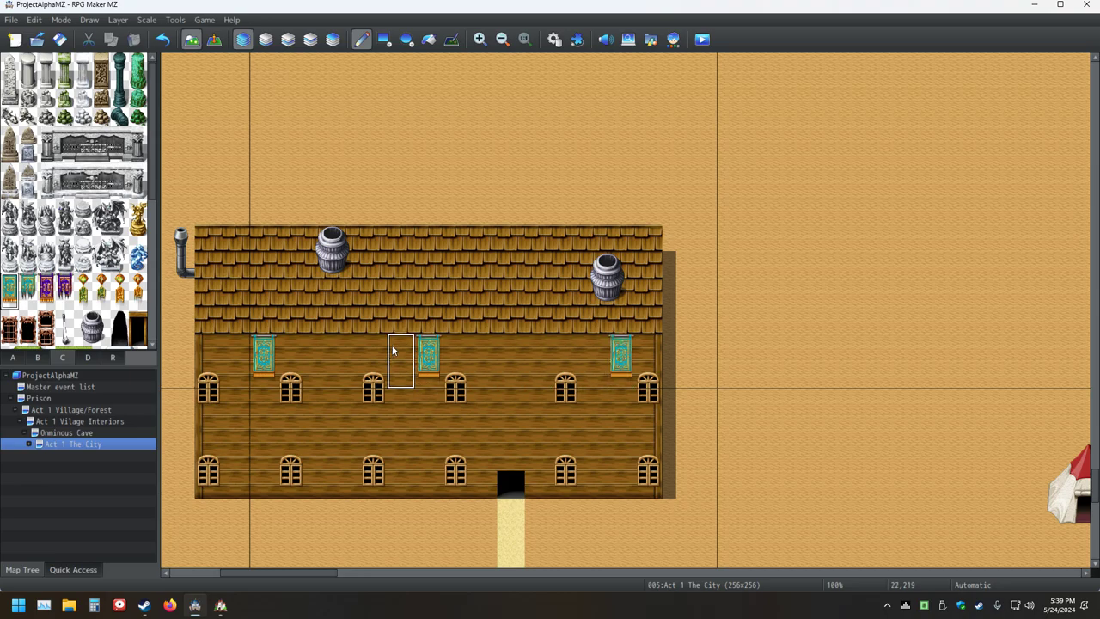
click(60, 39)
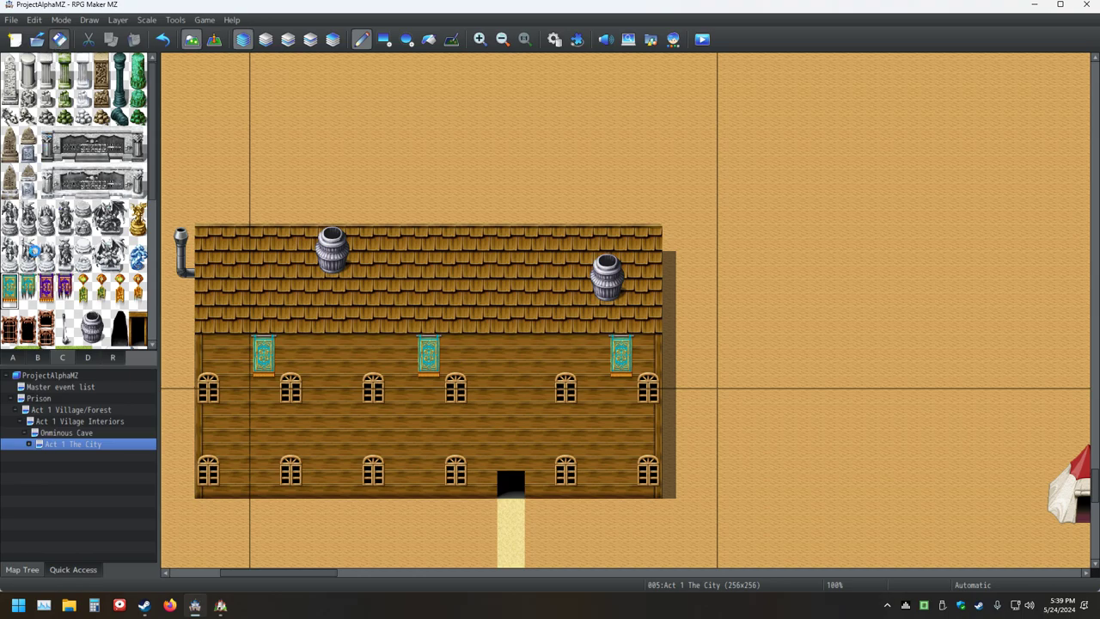
Place a wooden signpost just east of the wooden building's doorway and save the project
click(37, 356)
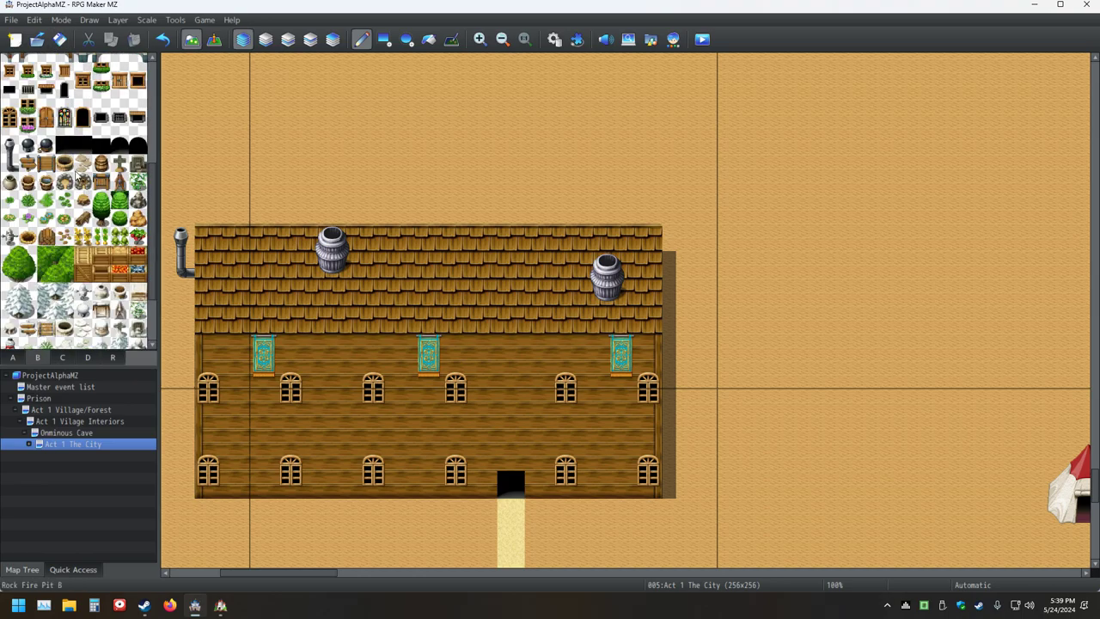
click(538, 514)
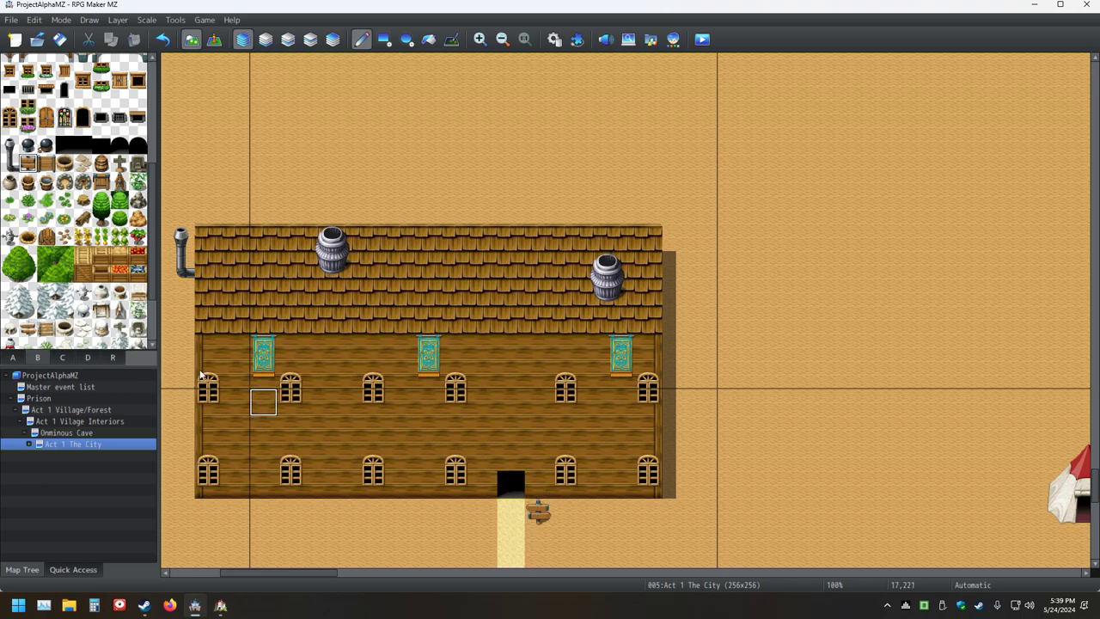
key(ctrl+s)
Swap the signpost beside the wooden building's doorway for a blank wooden board, and clear the signpost at the grey stone building
click(51, 168)
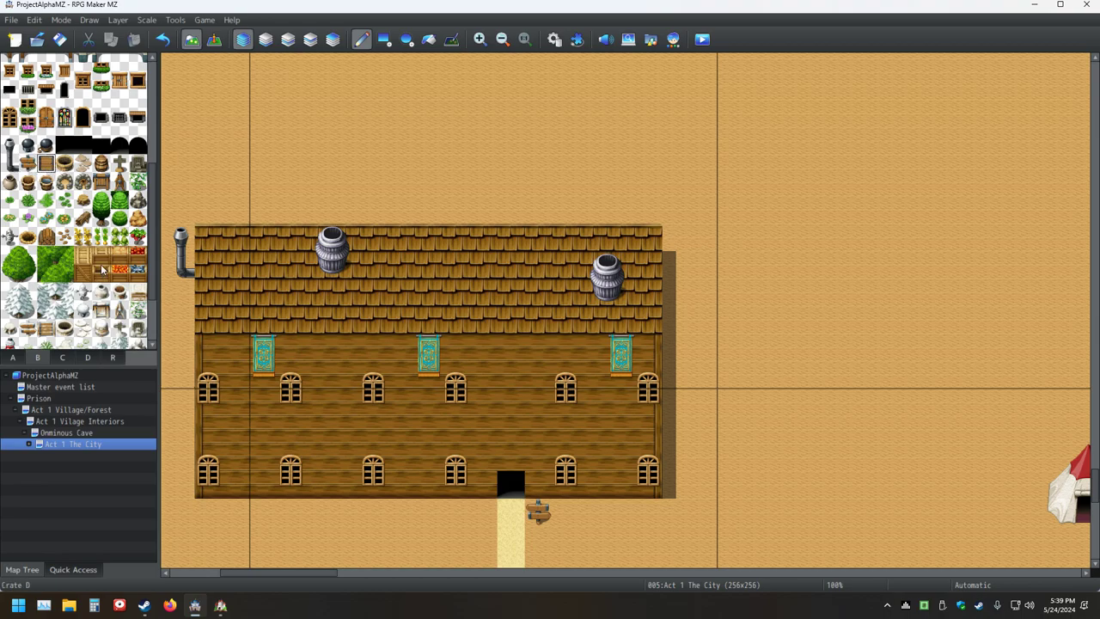
click(538, 512)
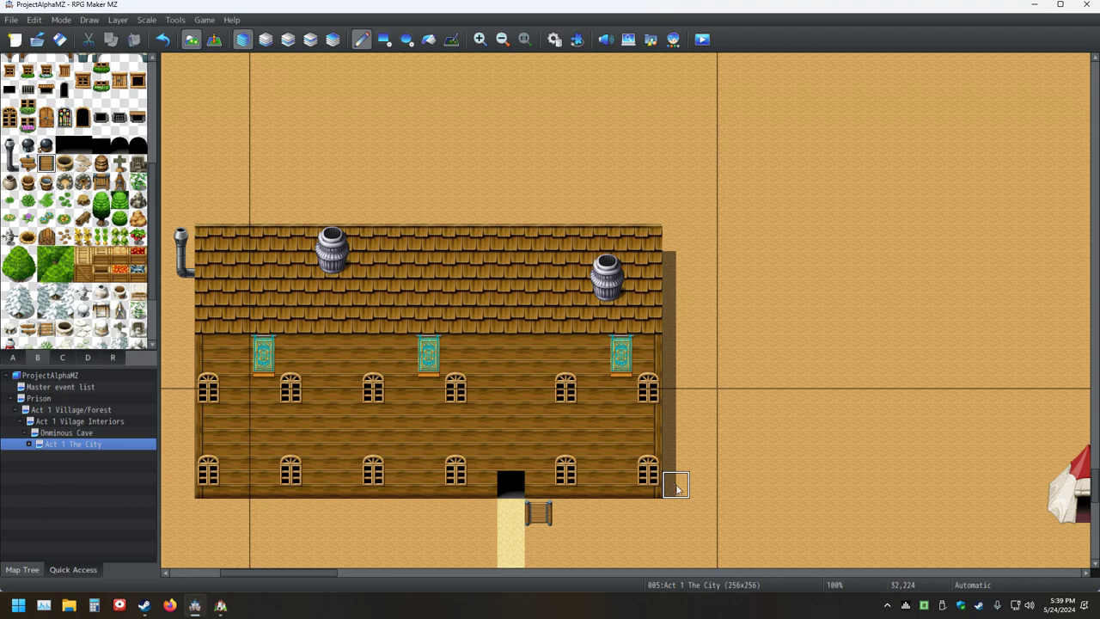
middle_click(682, 489)
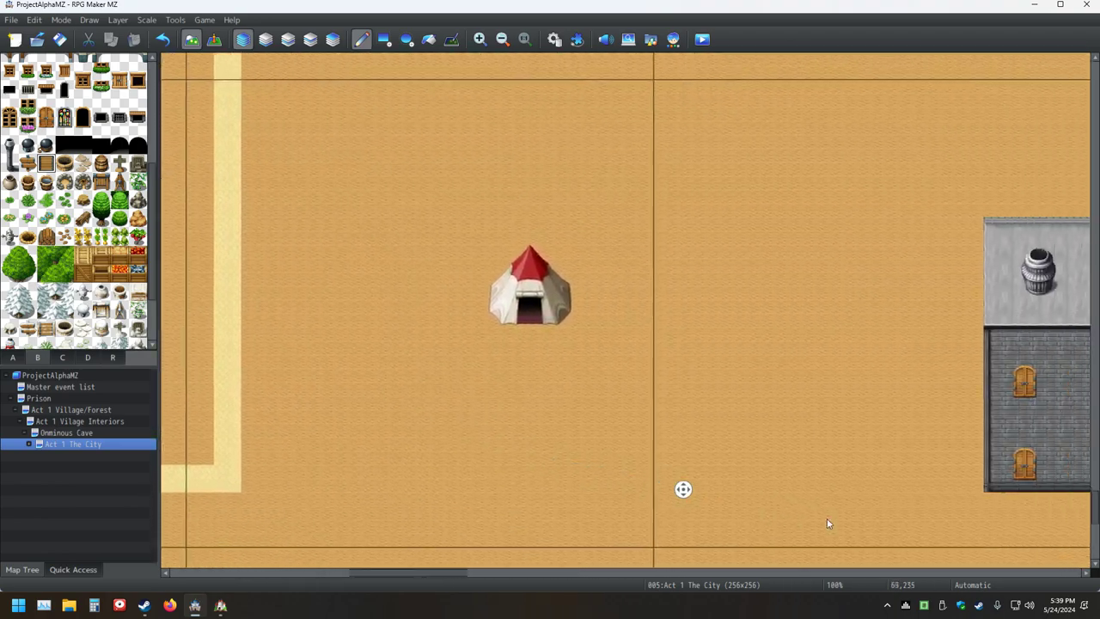
middle_click(808, 481)
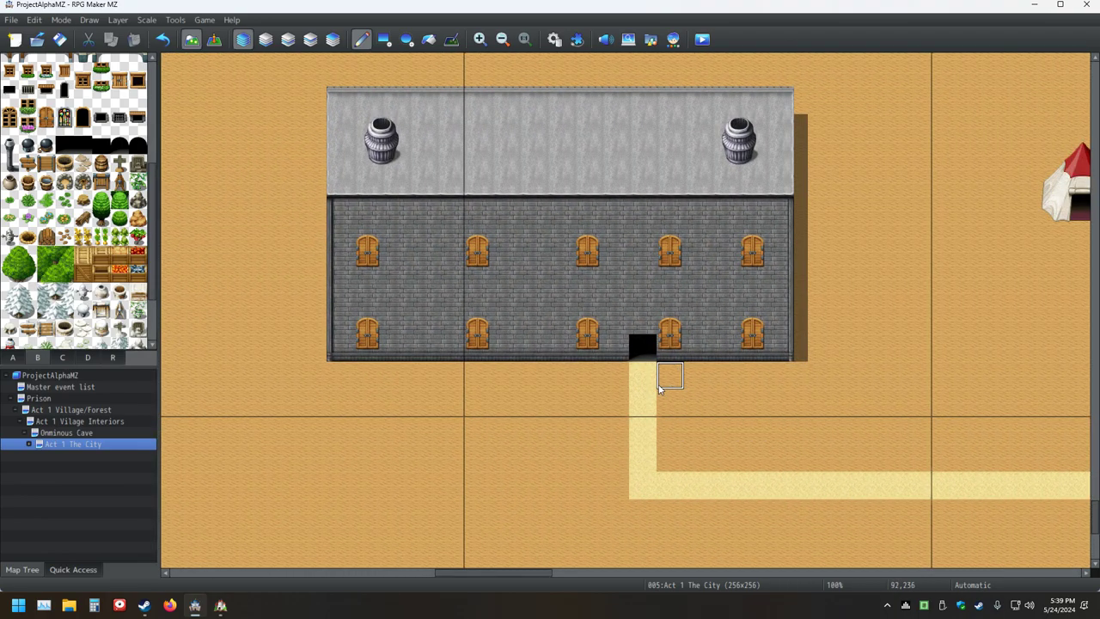
click(46, 164)
Replace the signpost beside the brown brick building's doorway with a blank wooden board and save the project
middle_click(606, 438)
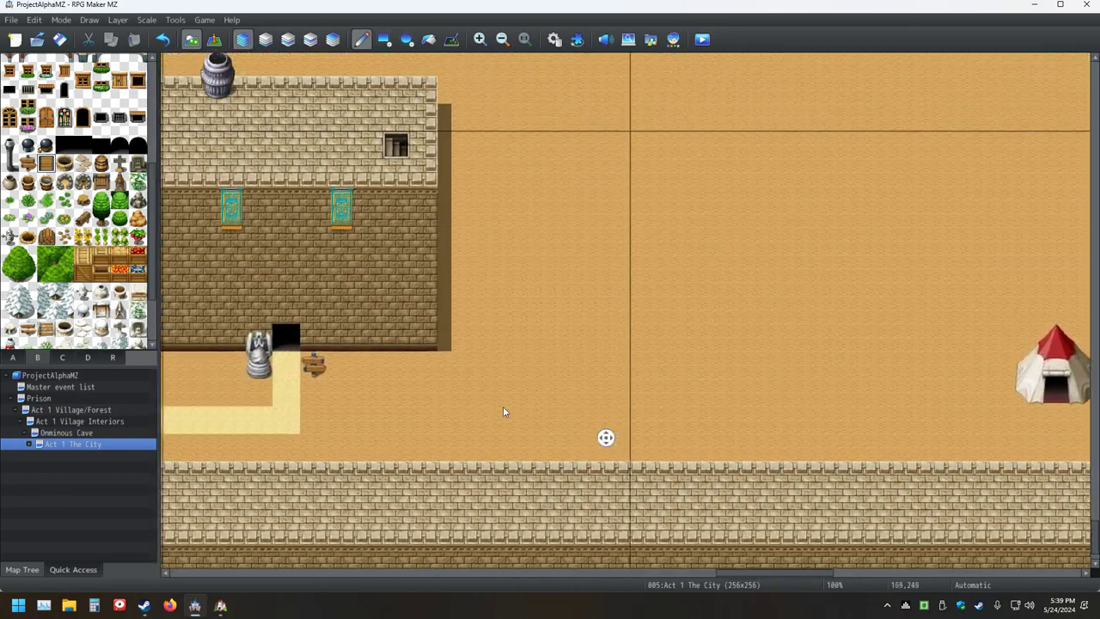
middle_click(495, 456)
click(495, 456)
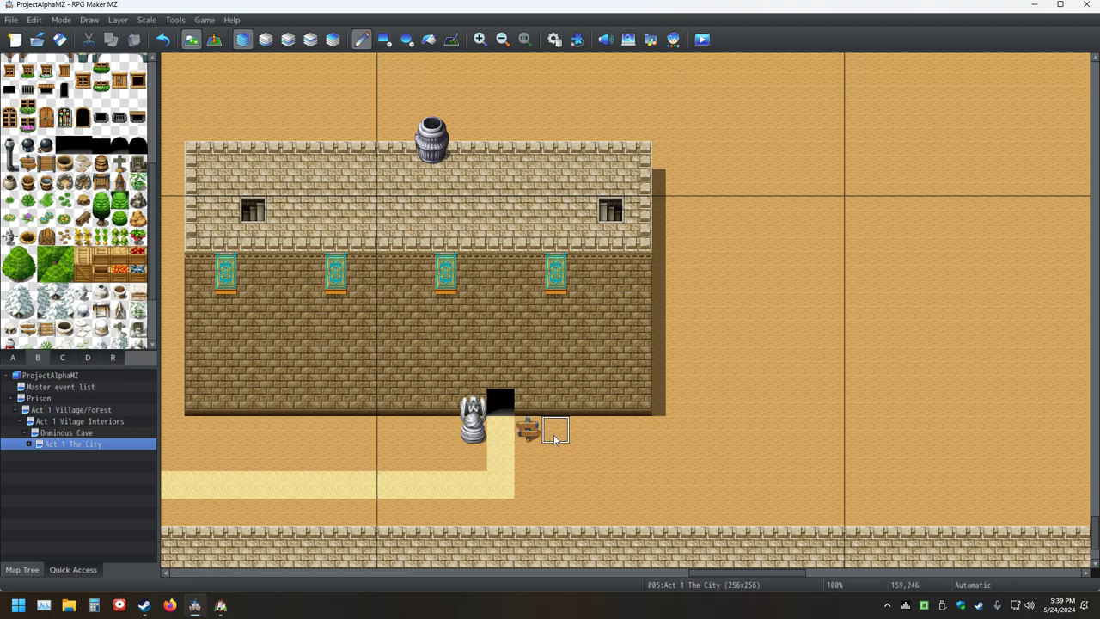
click(528, 430)
click(47, 163)
click(527, 430)
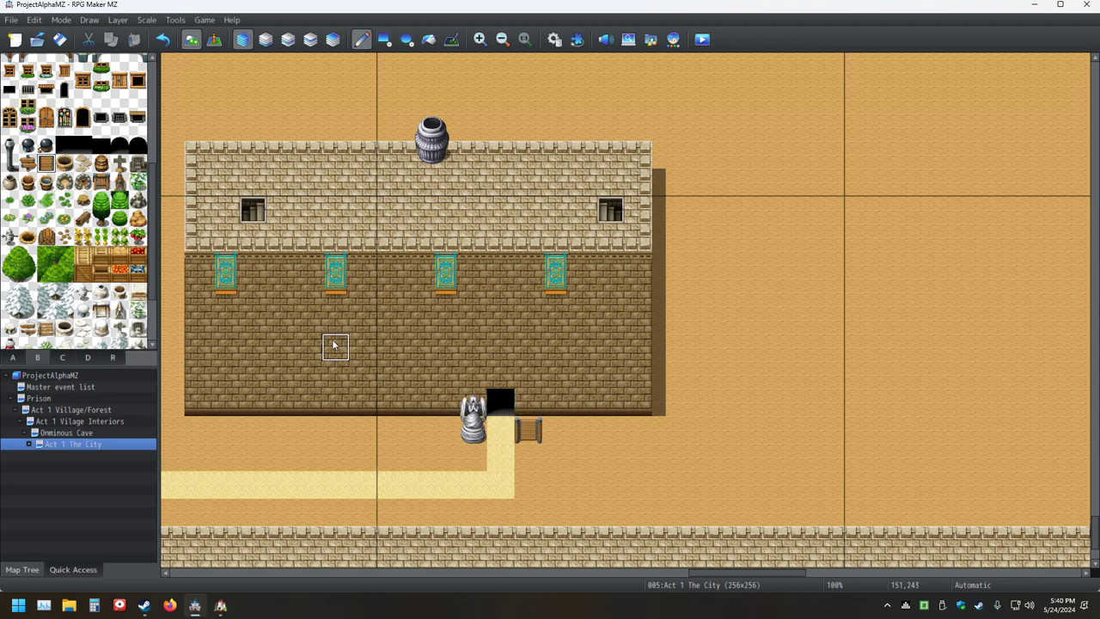
click(59, 38)
Place blank wooden boards just east of the doorways of the northern and eastern grey stone buildings in the desert district
middle_drag(617, 298, 728, 255)
ctrl+scroll(741, 291, down, 5)
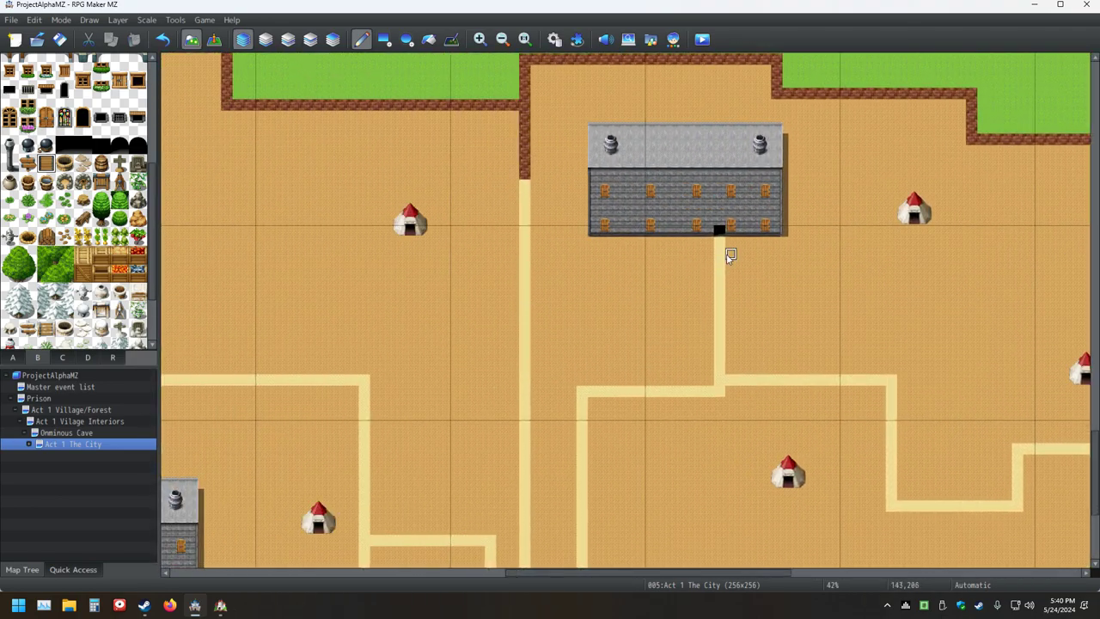
middle_drag(739, 295, 851, 353)
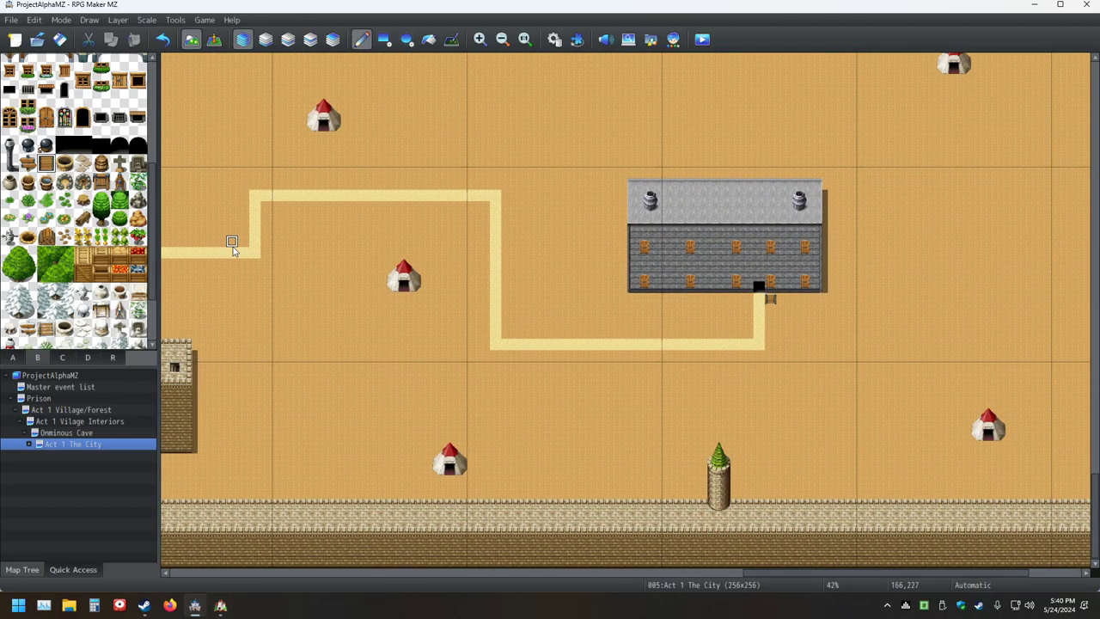
middle_drag(404, 248, 275, 343)
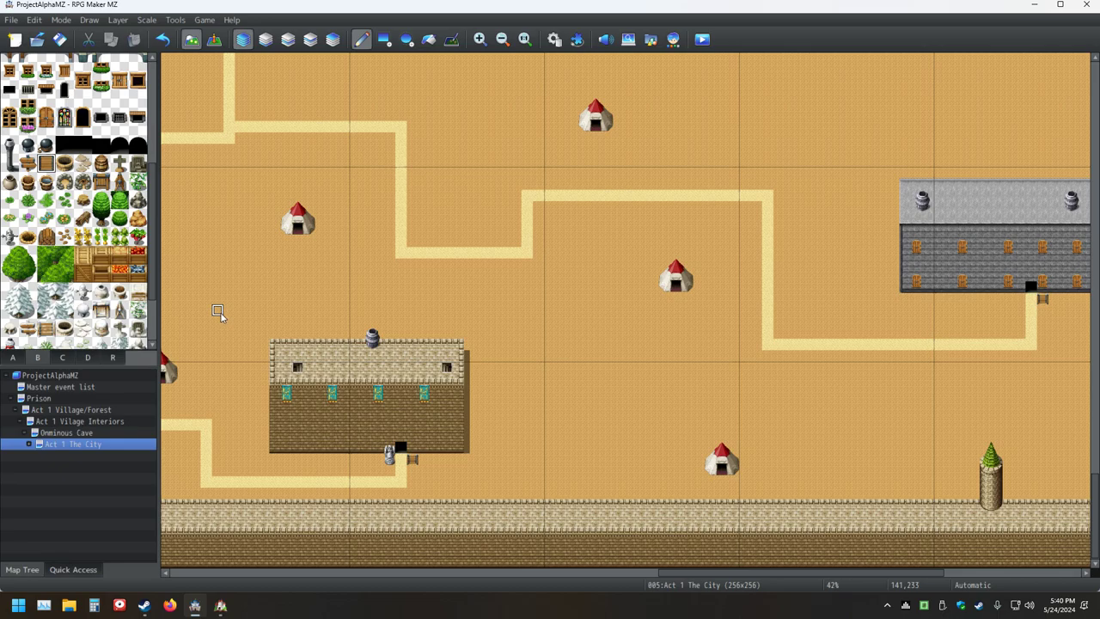
Place five arched Large Window A windows along the brown brick building's ground floor, three west and two east of the doorway, and save
middle_drag(293, 281, 253, 273)
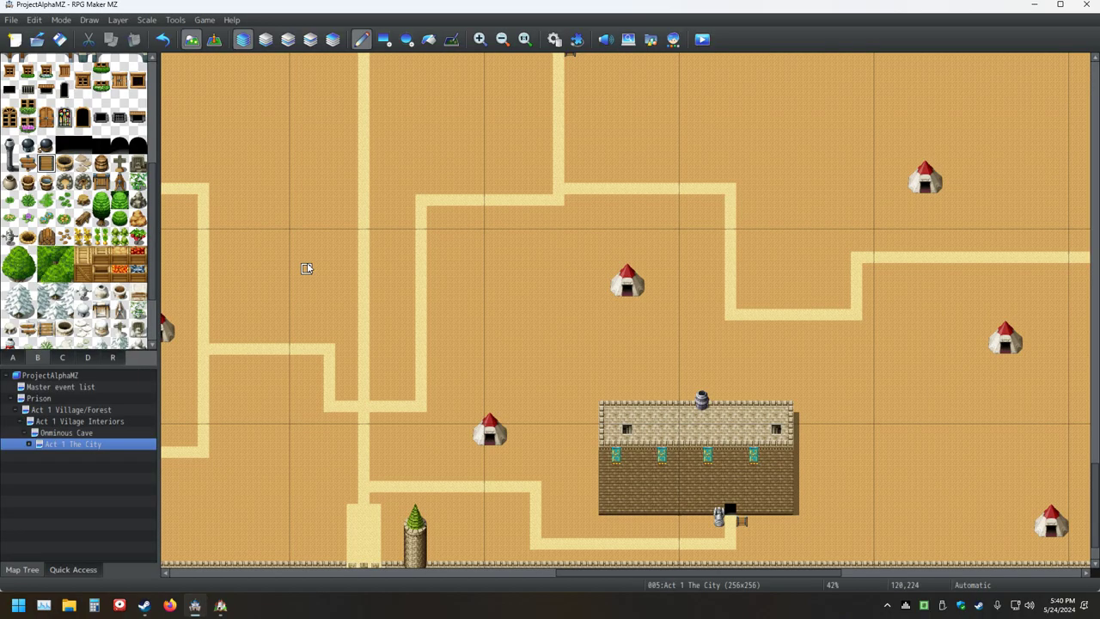
scroll(99, 225, up, 5)
scroll(96, 228, up, 2)
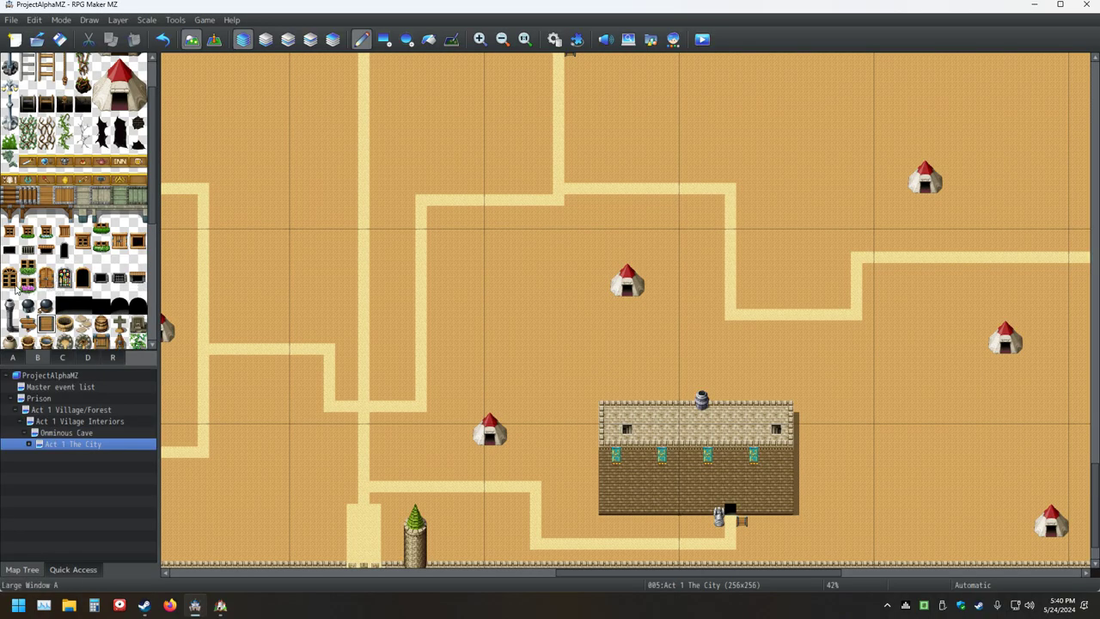
drag(15, 289, 10, 270)
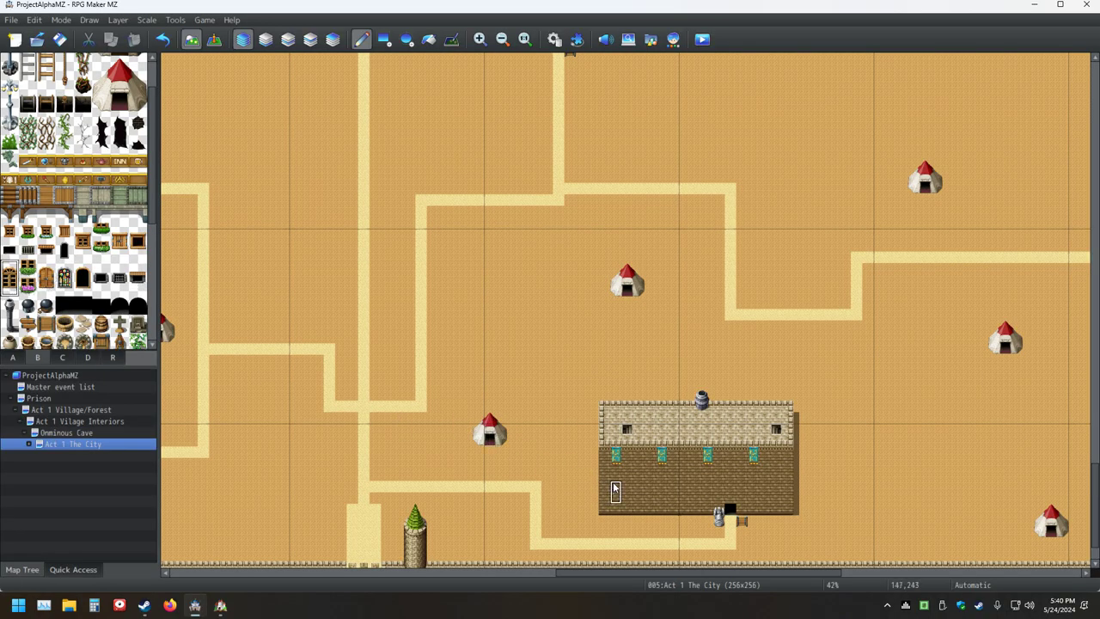
ctrl+scroll(616, 490, up, 3)
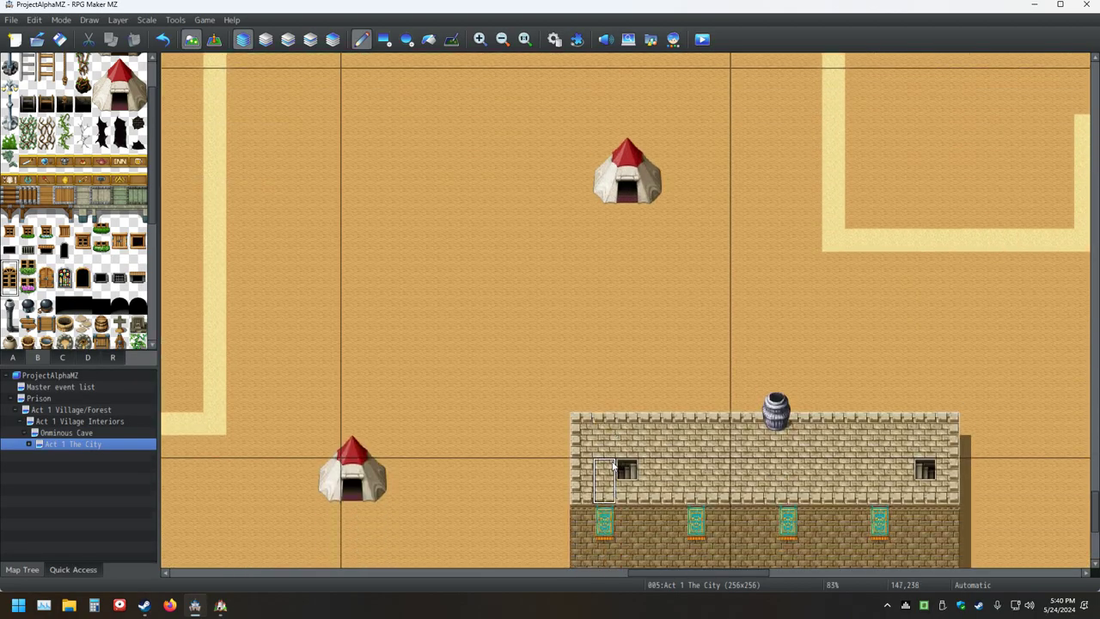
scroll(614, 467, down, 3)
click(787, 454)
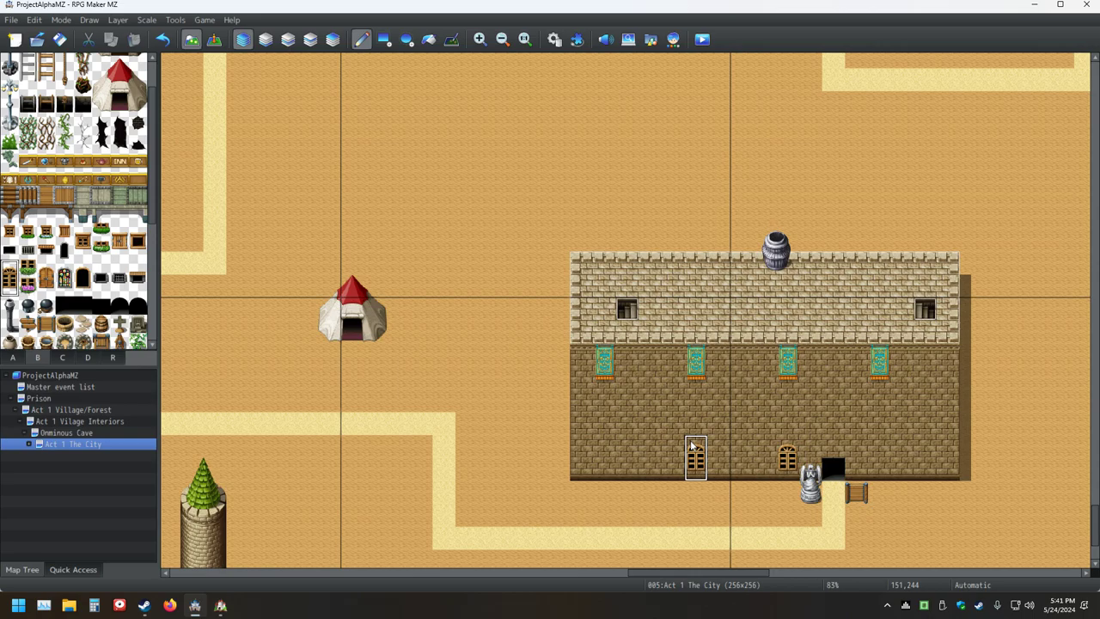
click(606, 451)
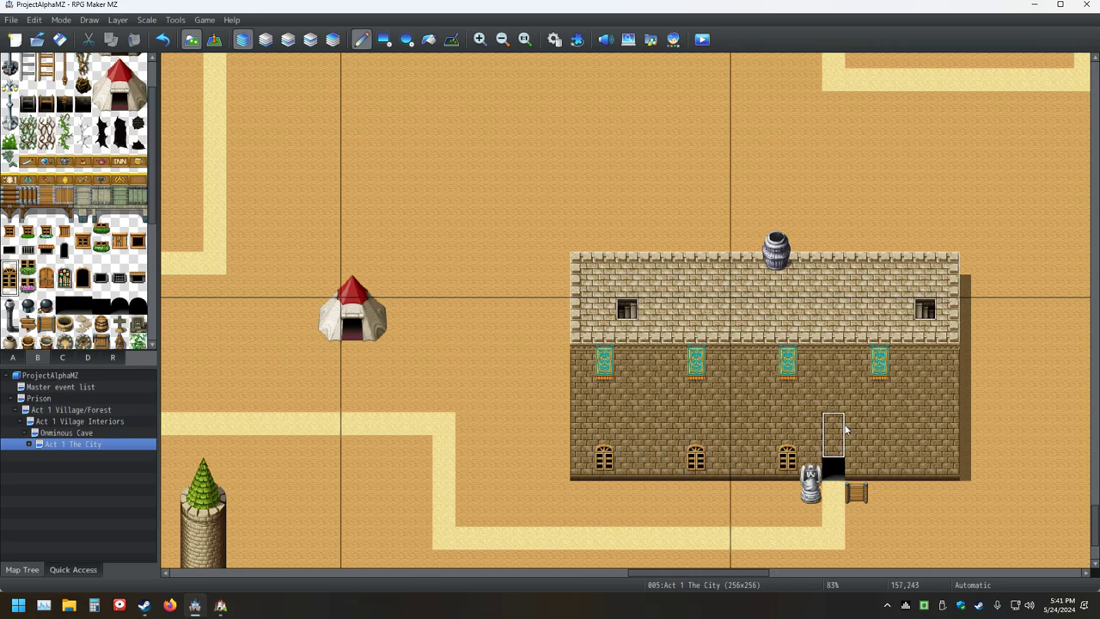
click(859, 451)
click(939, 443)
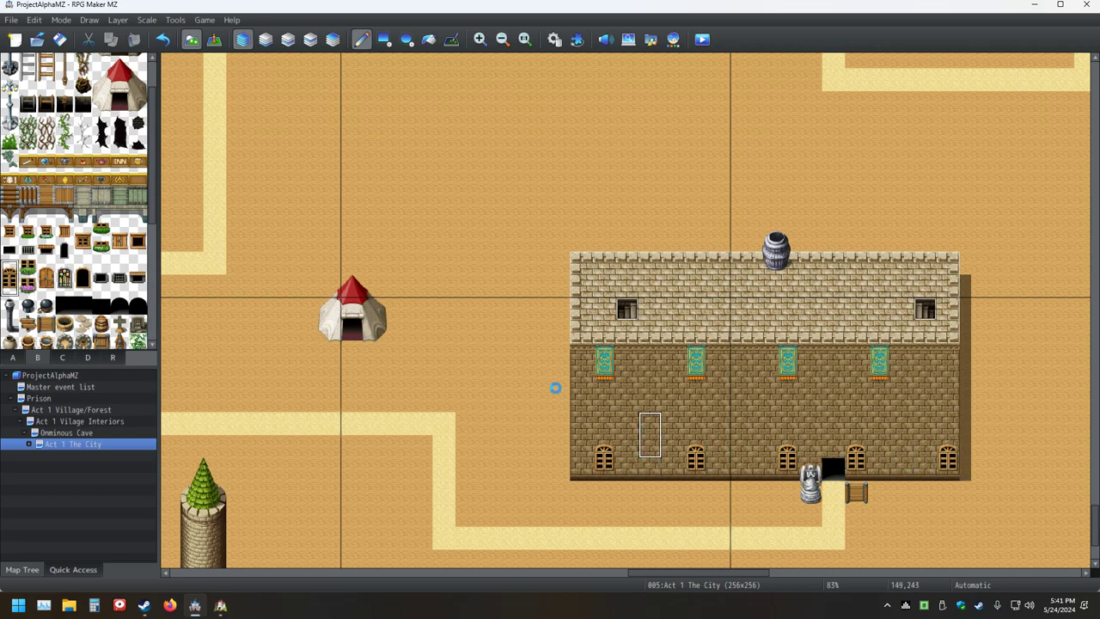
click(59, 39)
Add a second row of five arched windows on the brown brick building, directly above the ground-floor ones, and save the project
drag(104, 288, 104, 299)
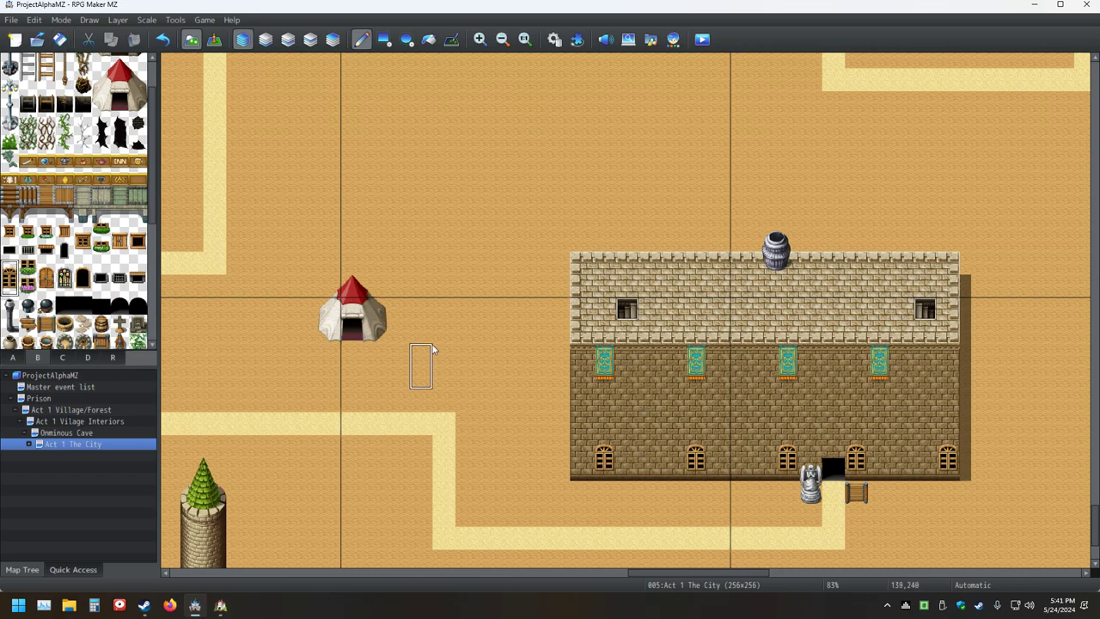
click(606, 400)
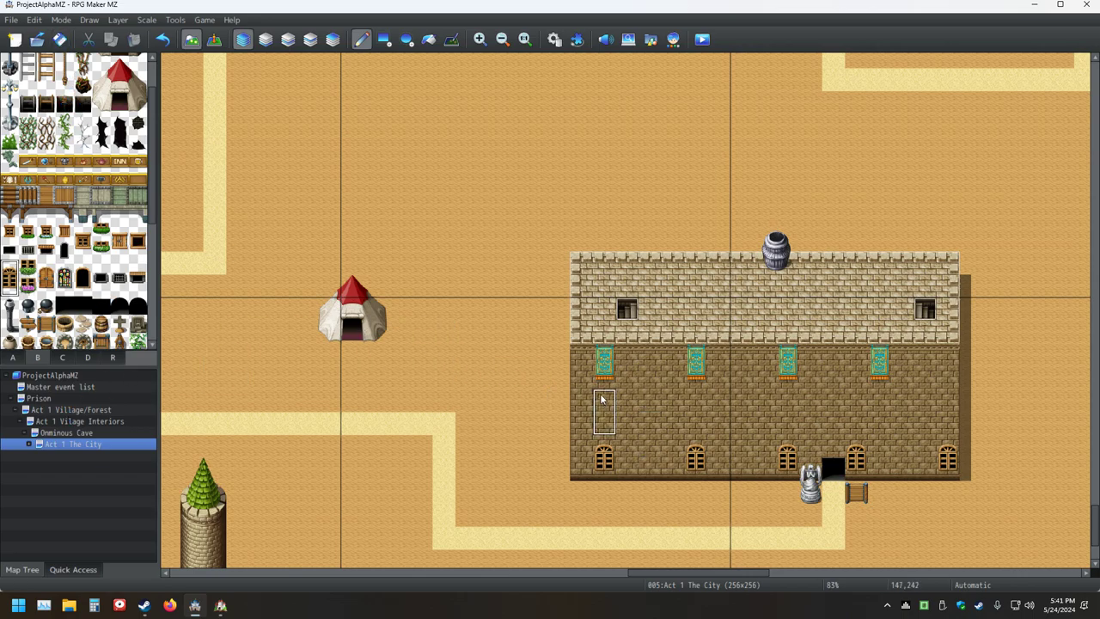
click(695, 403)
click(787, 404)
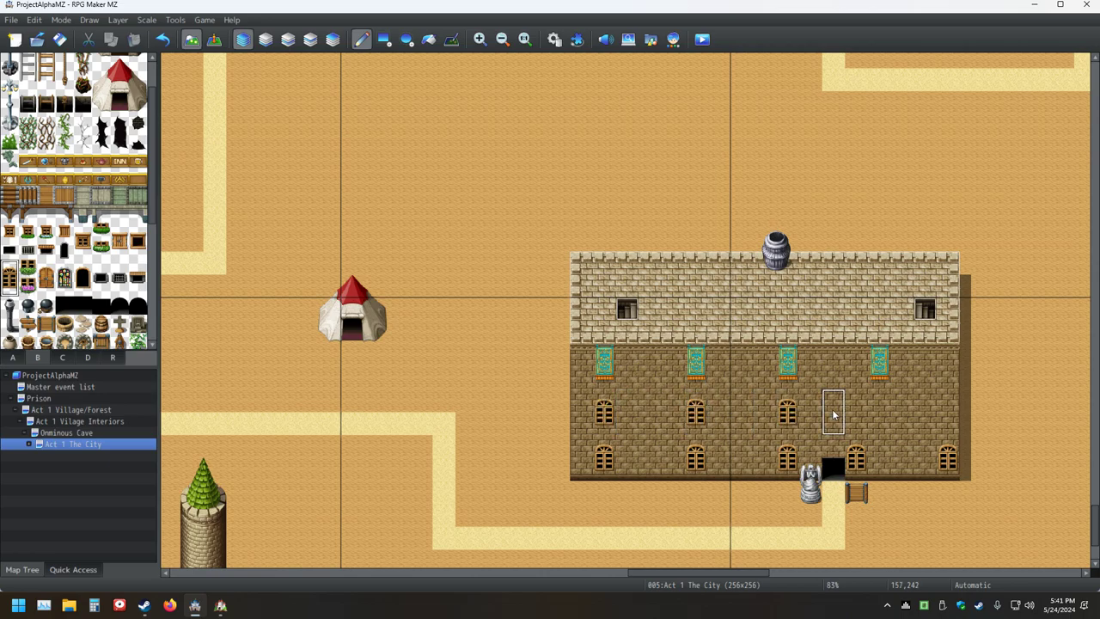
click(856, 411)
click(948, 408)
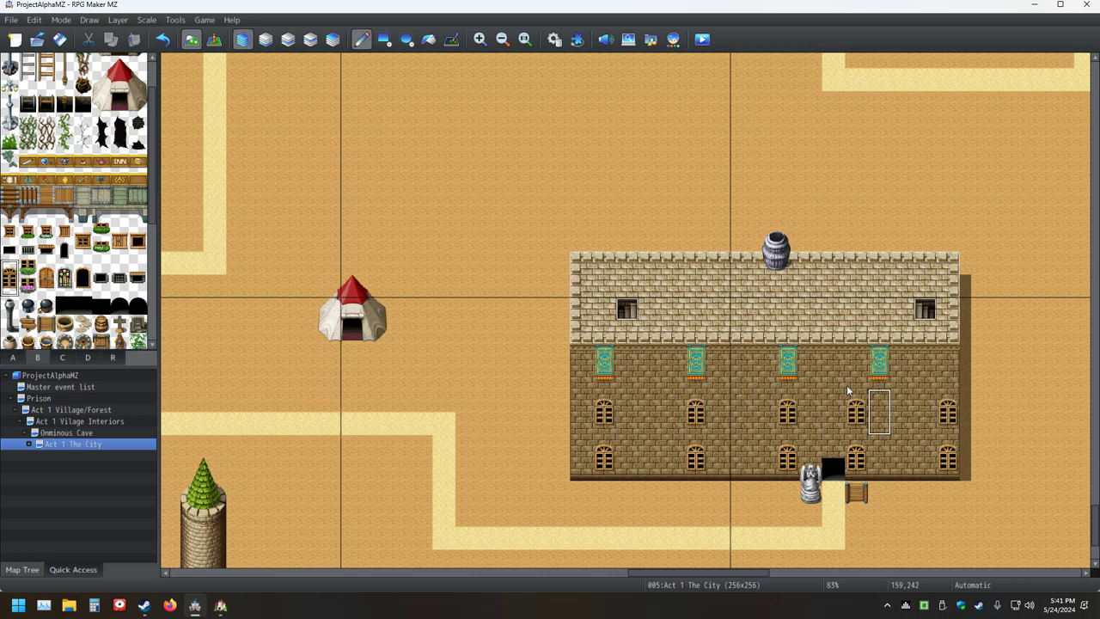
click(59, 38)
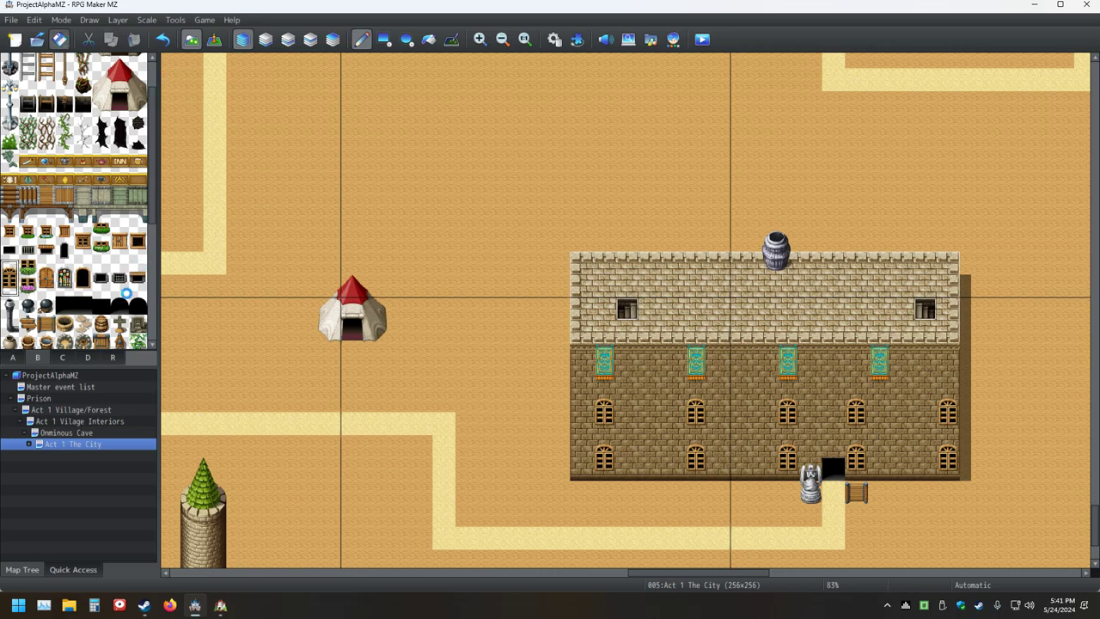
Look over the desert district's buildings on both sides of the main road and save the project
scroll(97, 325, down, 3)
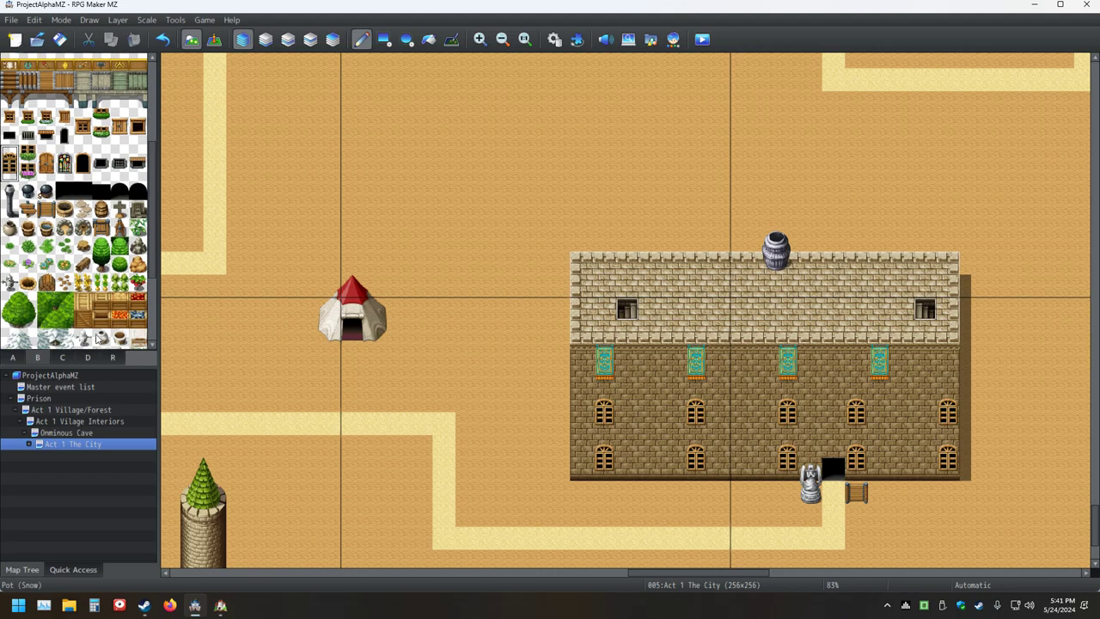
middle_click(450, 287)
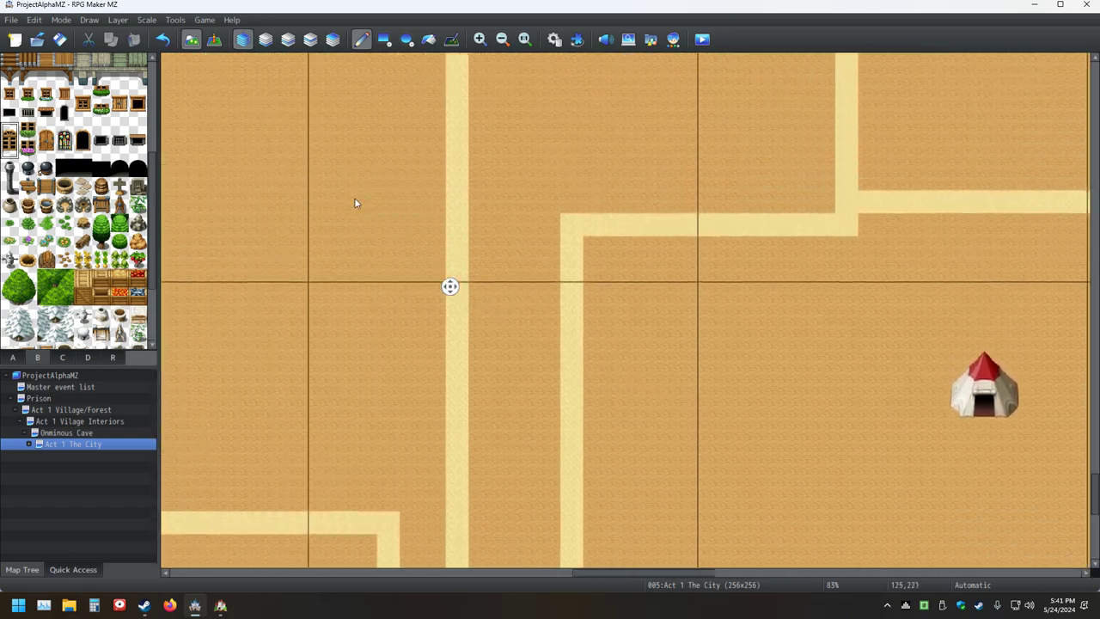
middle_click(456, 263)
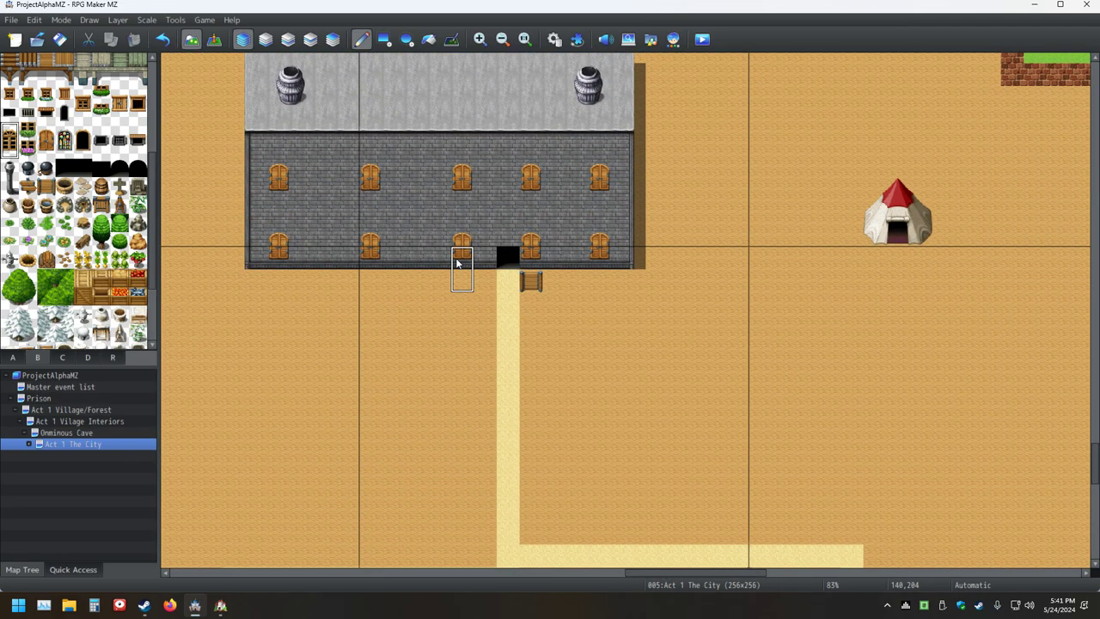
ctrl+scroll(456, 263, down, 4)
middle_click(523, 320)
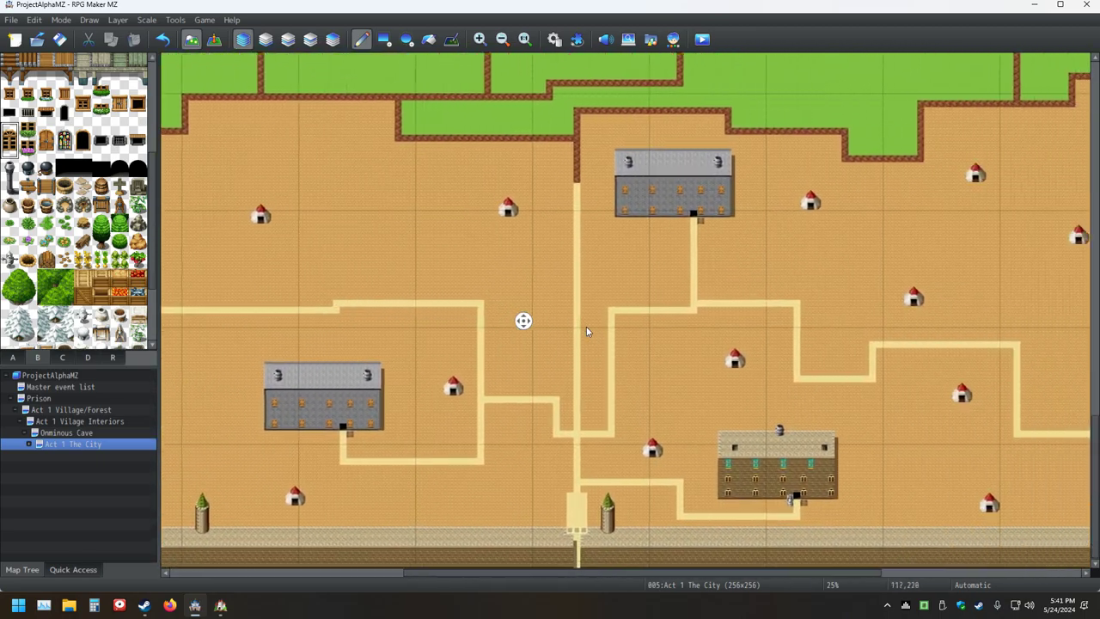
middle_click(450, 327)
middle_click(423, 315)
middle_click(258, 328)
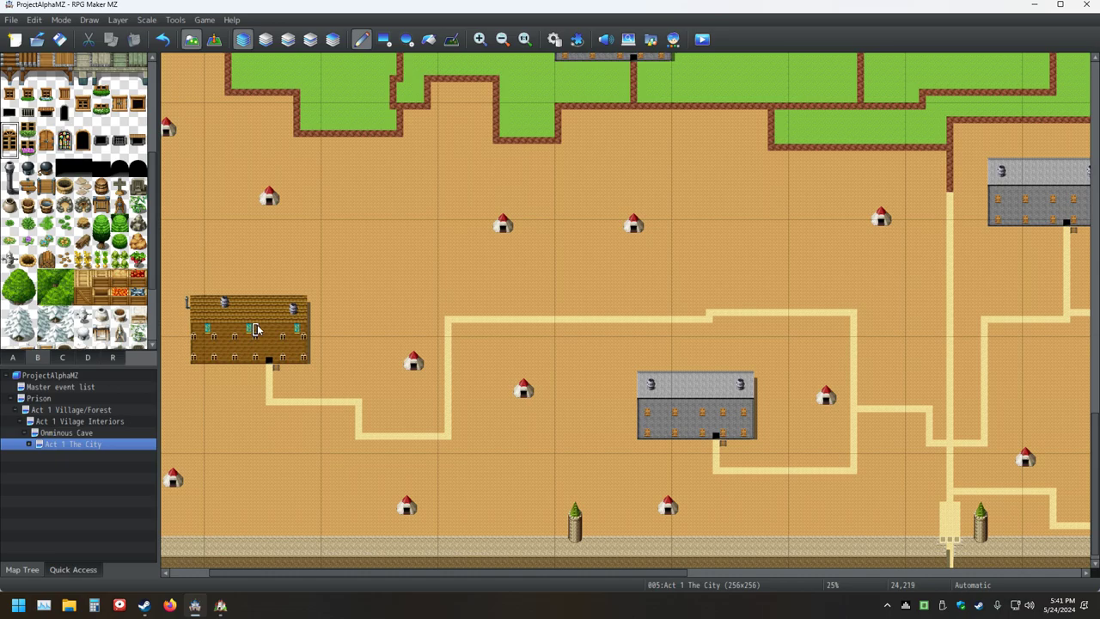
middle_click(614, 350)
middle_click(653, 353)
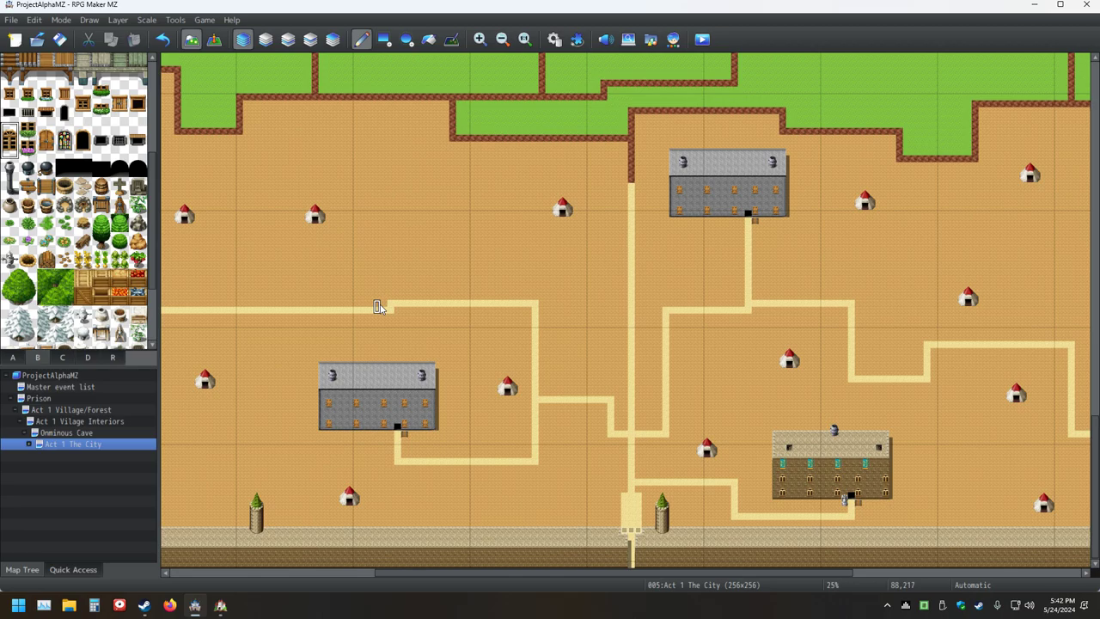
click(385, 309)
mouse_move(686, 286)
middle_down()
mouse_move(813, 283)
mouse_move(554, 280)
mouse_move(560, 291)
mouse_move(726, 296)
mouse_move(839, 281)
mouse_move(675, 238)
middle_up()
key(ctrl+s)
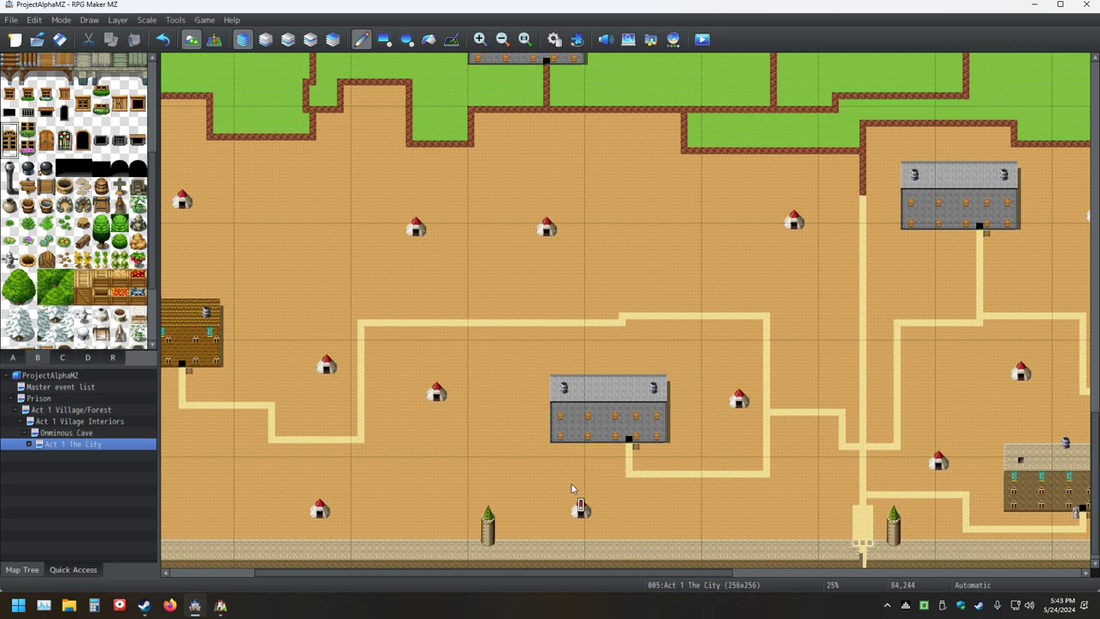
Fill the whole front wall of the grey stone building west of the main road with light grey brick wall tiles, using the Rectangle tool
ctrl+scroll(571, 481, up, 3)
scroll(562, 363, down, 4)
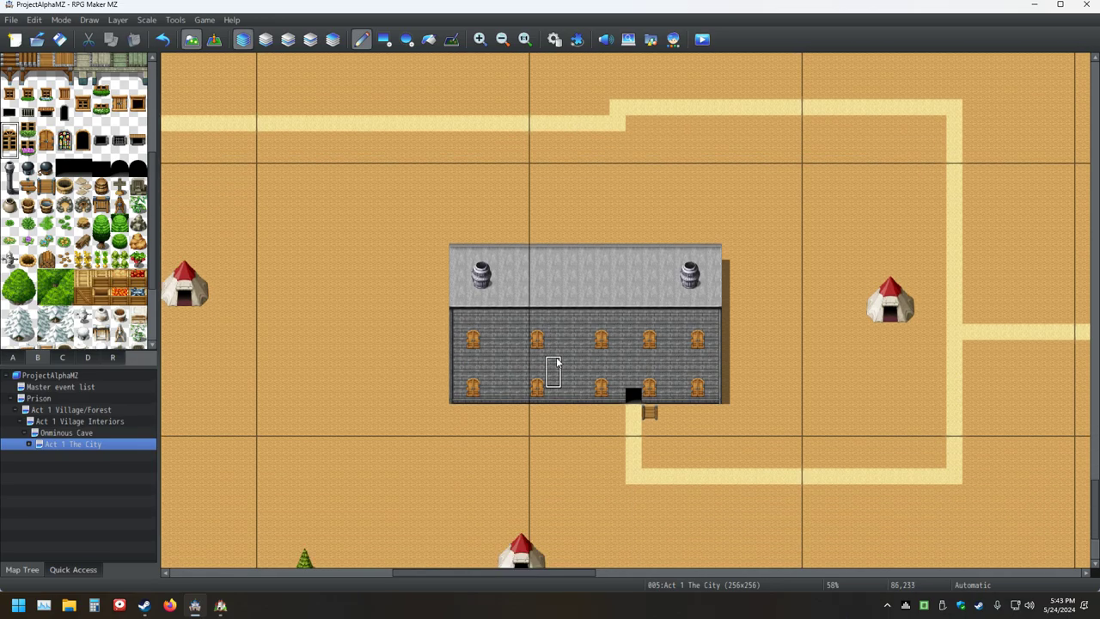
click(13, 357)
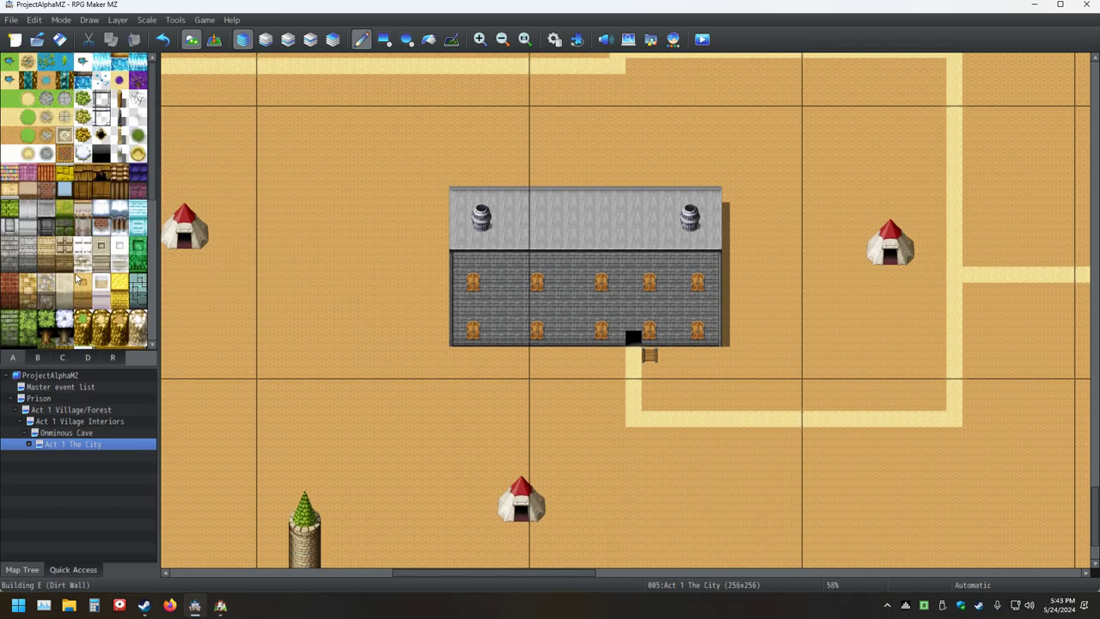
click(30, 228)
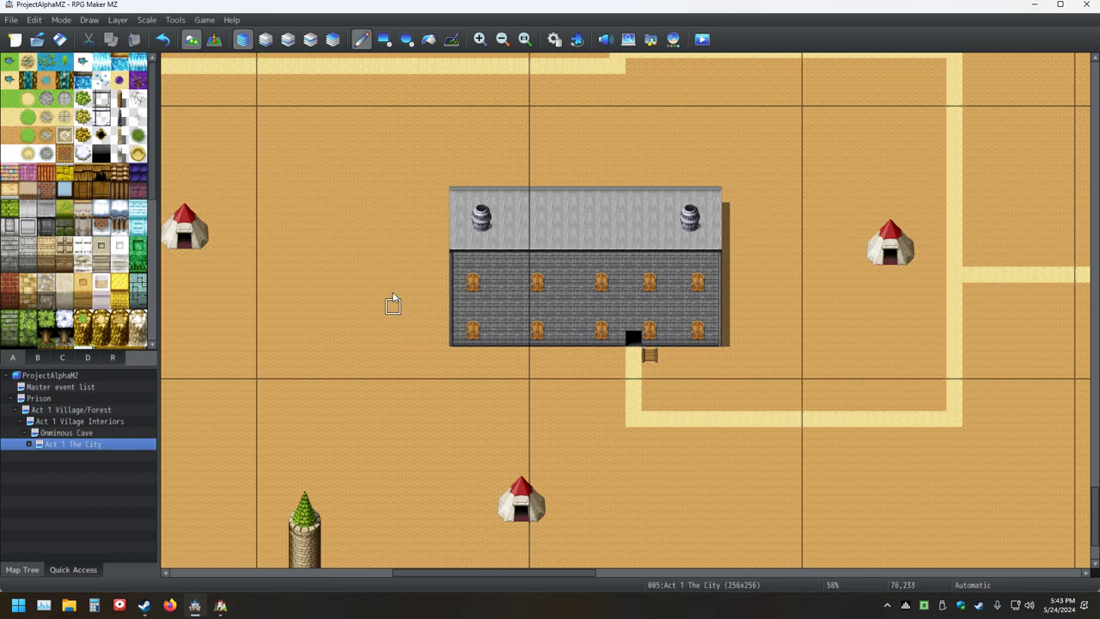
click(384, 39)
scroll(376, 153, up, 2)
scroll(376, 153, down, 4)
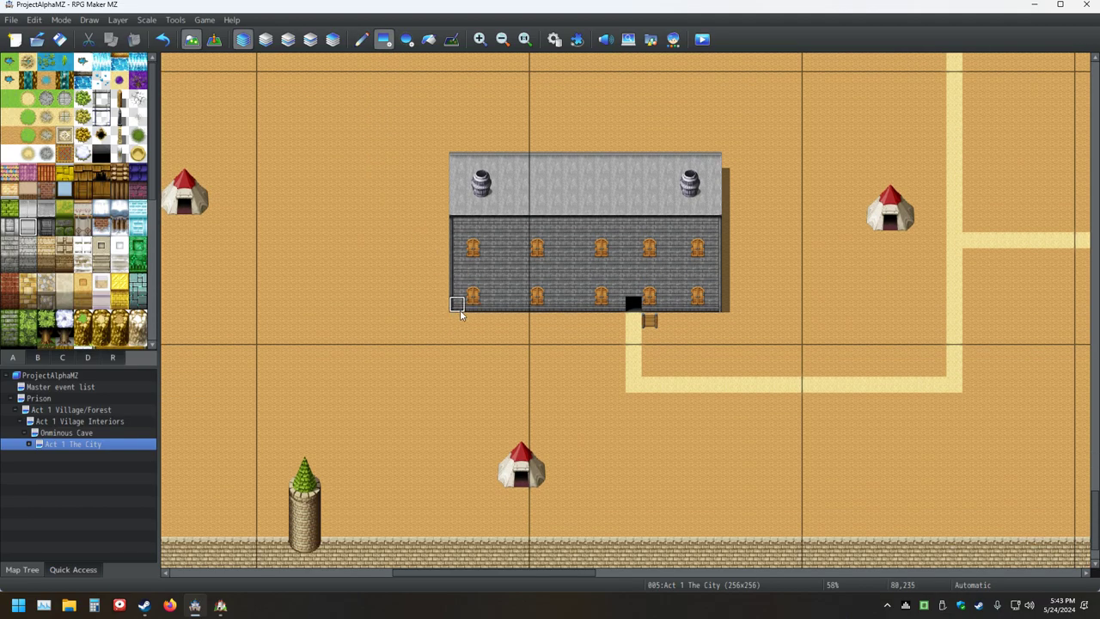
mouse_move(460, 309)
mouse_down()
mouse_move(520, 224)
mouse_move(711, 225)
mouse_up()
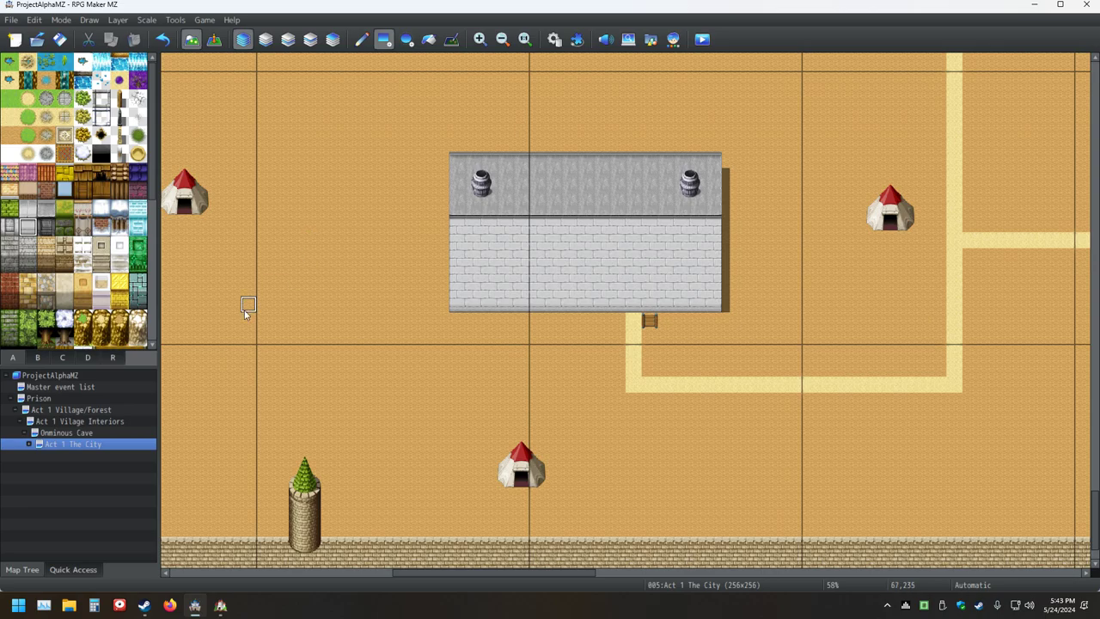
Cover the same building's entire roof with green roof tiles and save the project
click(13, 208)
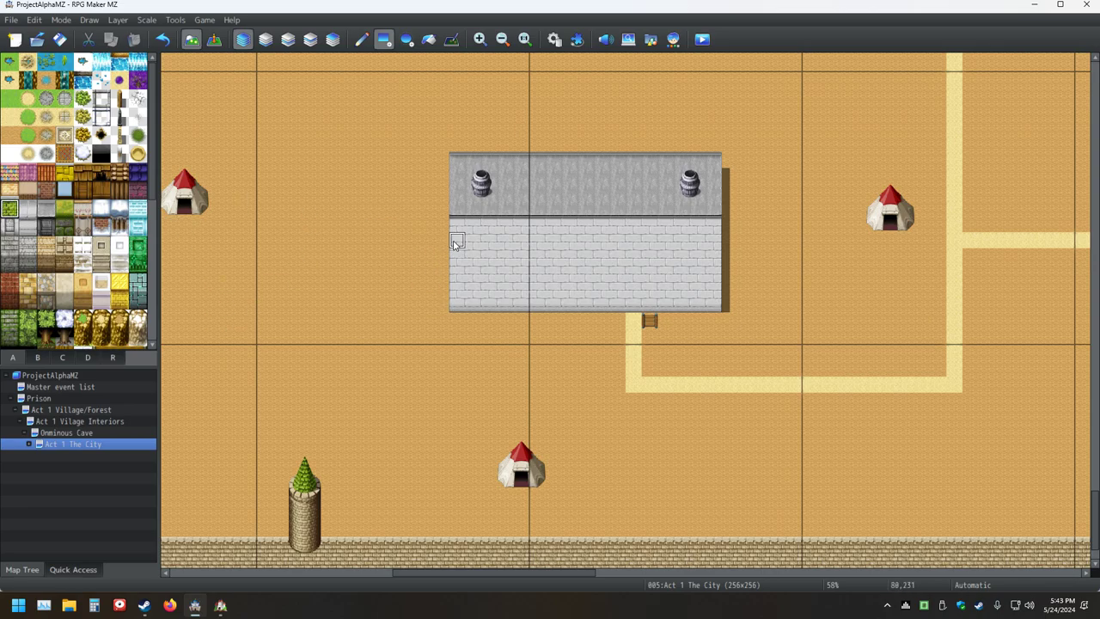
click(456, 209)
mouse_move(456, 212)
mouse_down()
mouse_move(514, 189)
mouse_move(714, 167)
mouse_up()
key(ctrl+s)
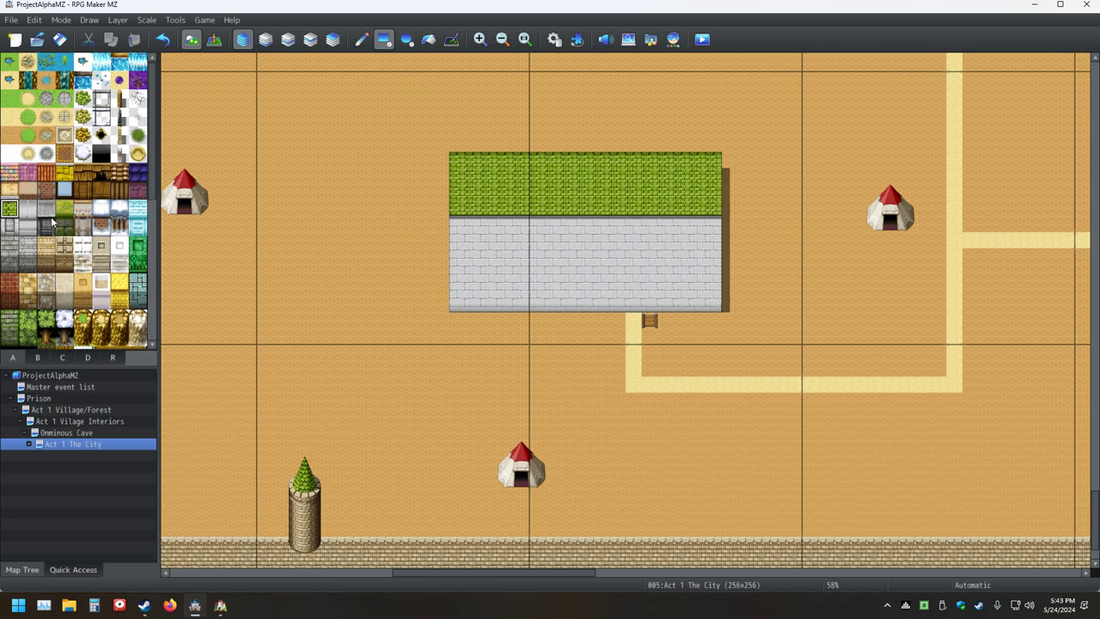
Place two barrel-shaped chimneys on the green roof, one near each end
scroll(153, 301, down, 1)
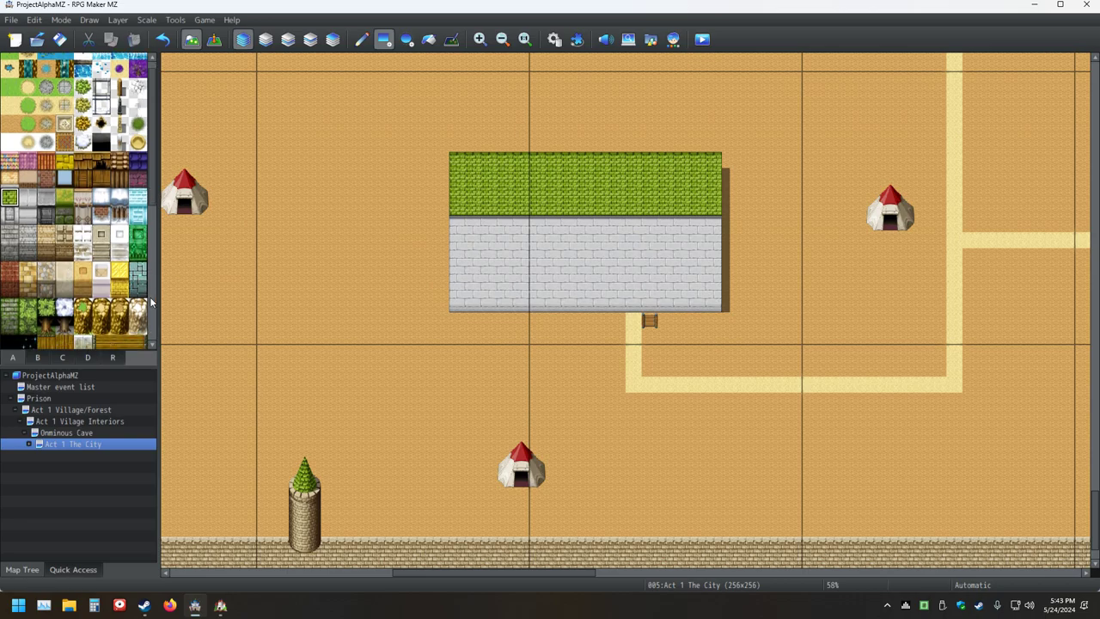
click(37, 357)
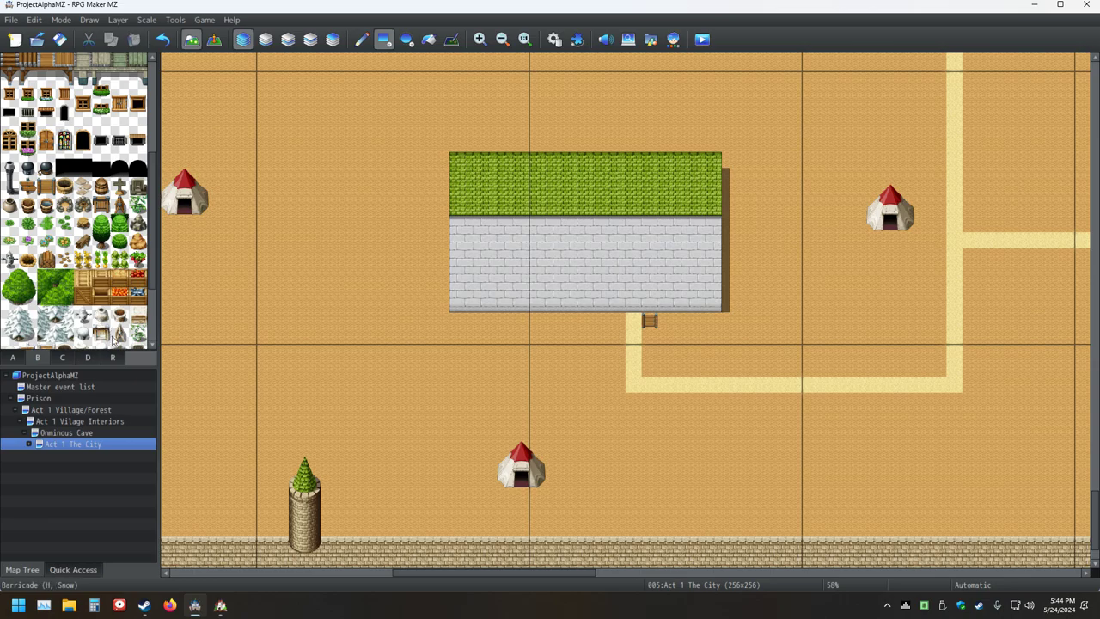
scroll(88, 301, up, 1)
scroll(88, 301, up, 6)
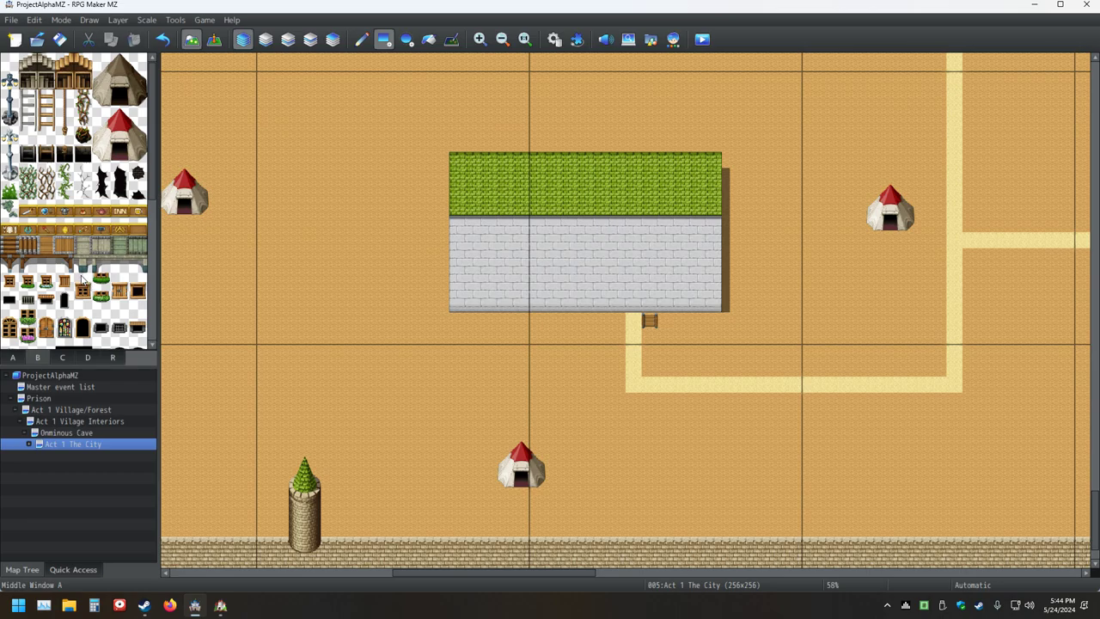
click(71, 359)
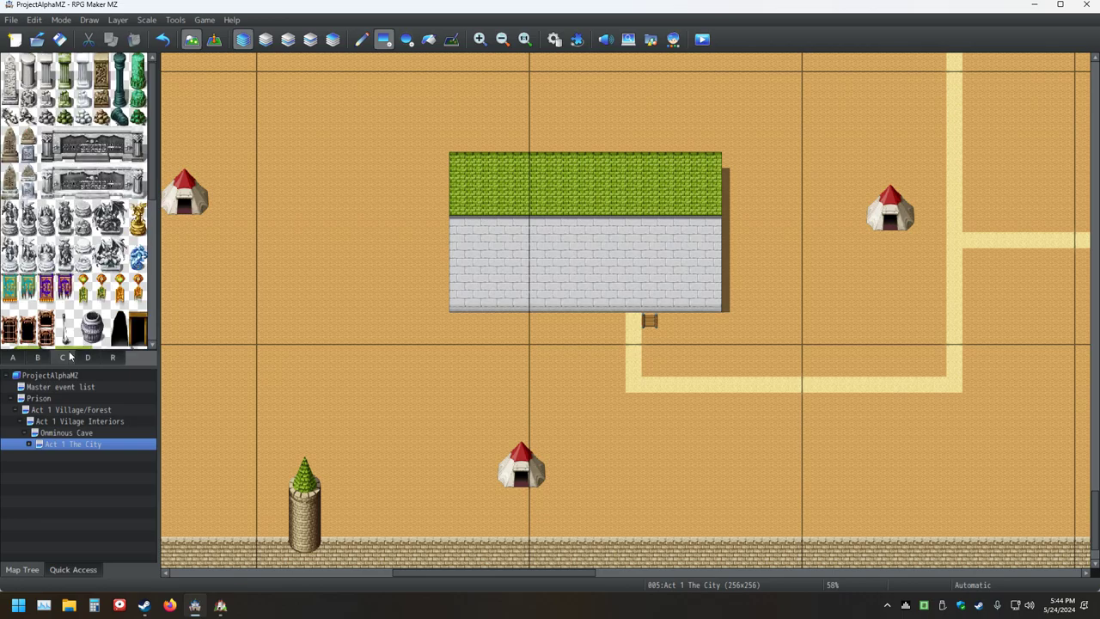
click(90, 337)
drag(91, 337, 101, 323)
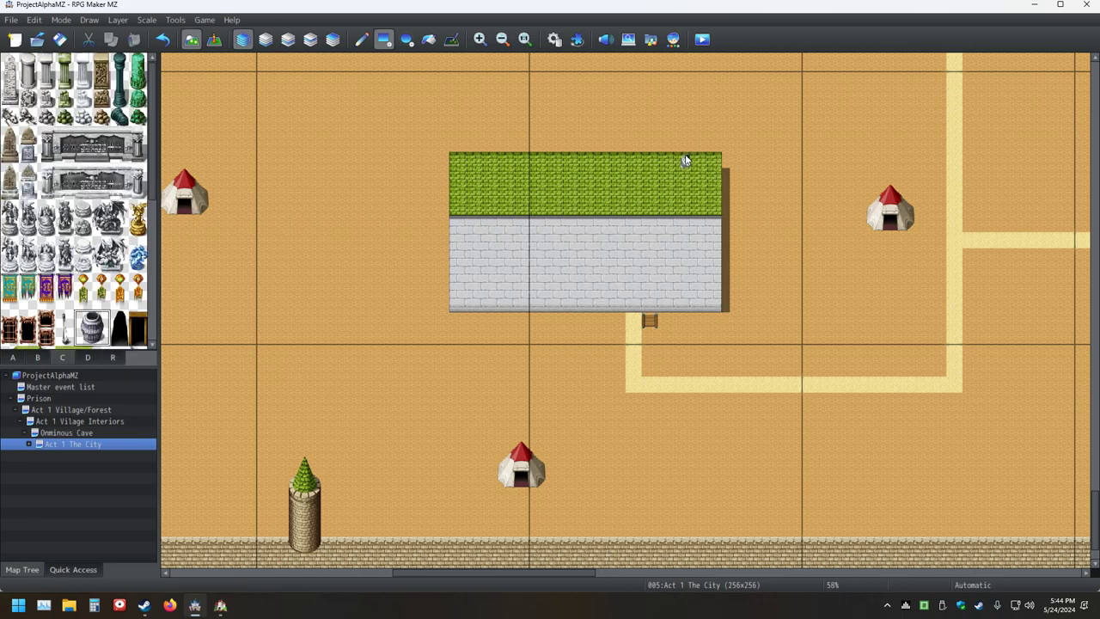
click(166, 42)
click(362, 40)
click(487, 168)
click(700, 172)
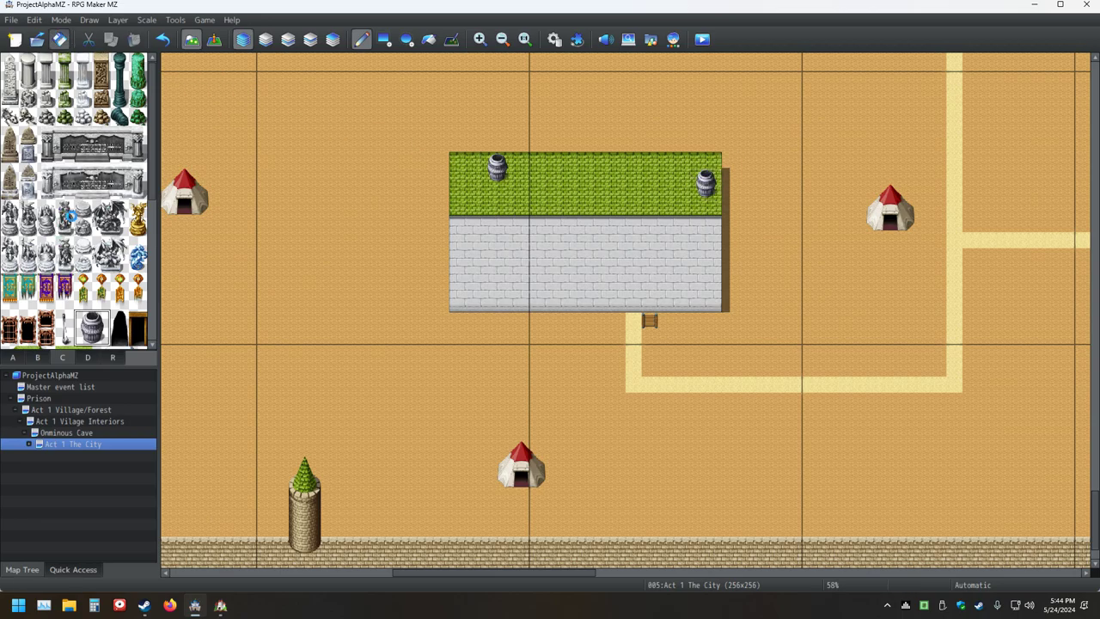
Hang three teal tapestries with orange fringes, evenly spaced along the upper edge of the light grey brick wall, and save the project
scroll(45, 284, down, 1)
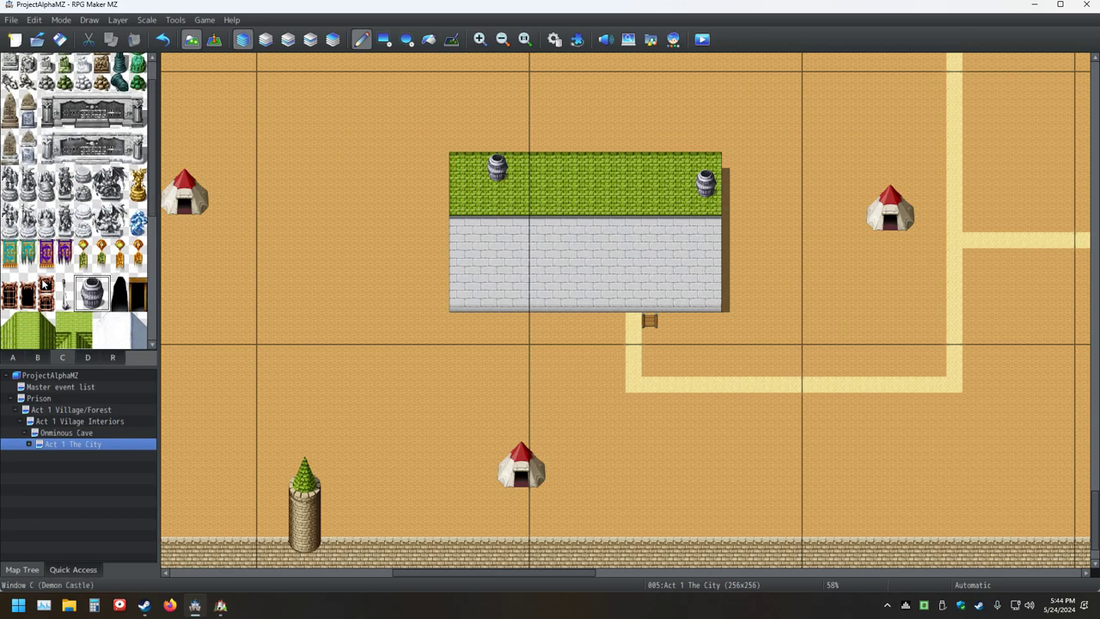
click(11, 259)
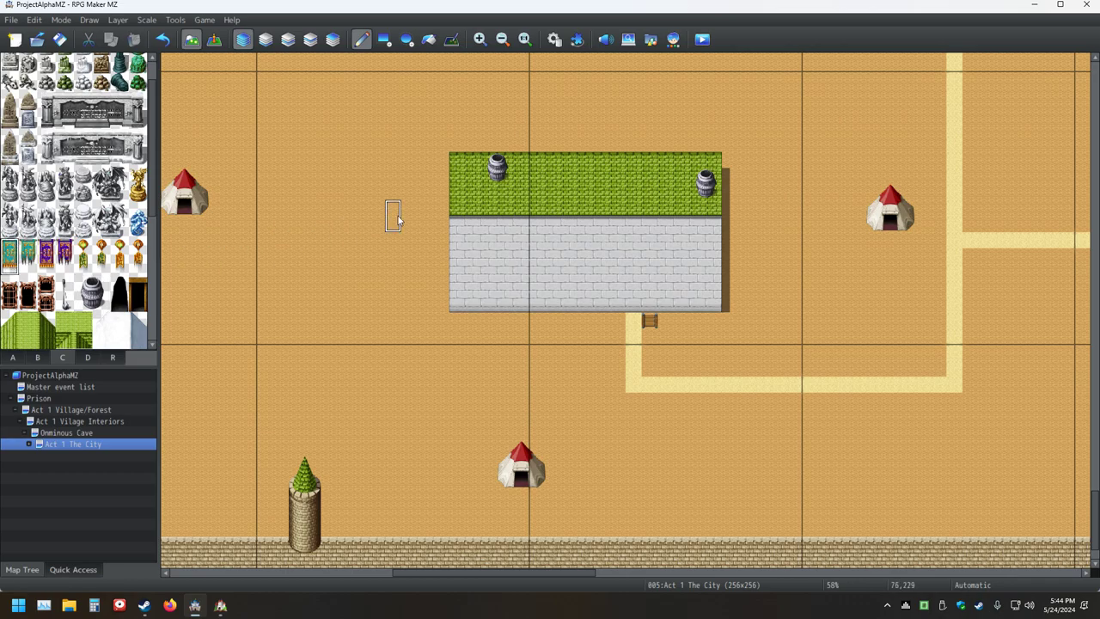
click(489, 231)
click(585, 228)
click(680, 227)
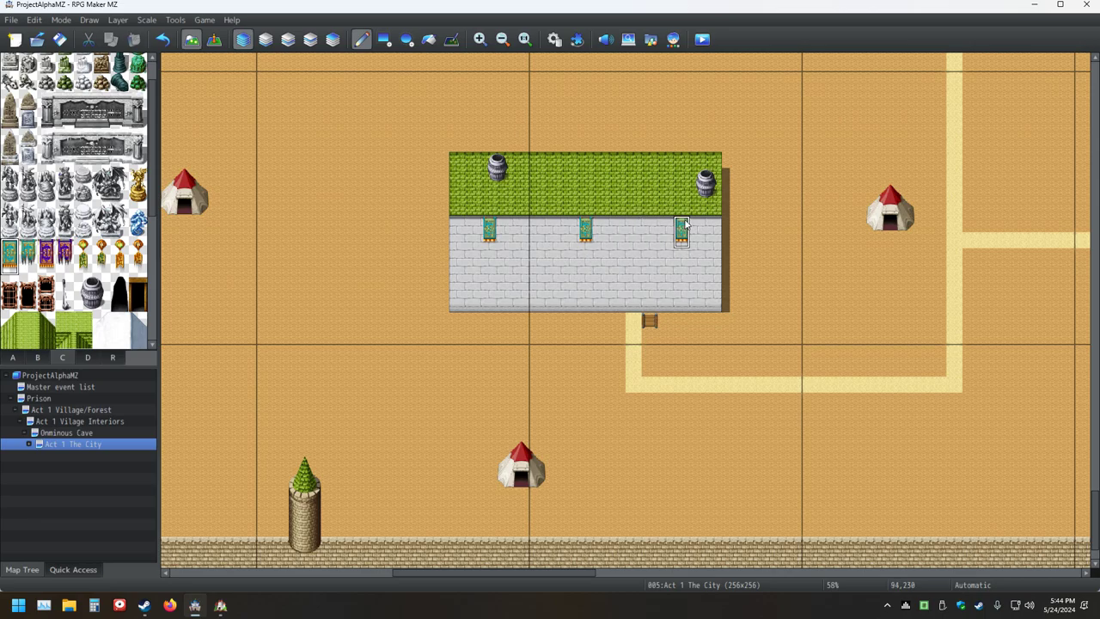
click(59, 39)
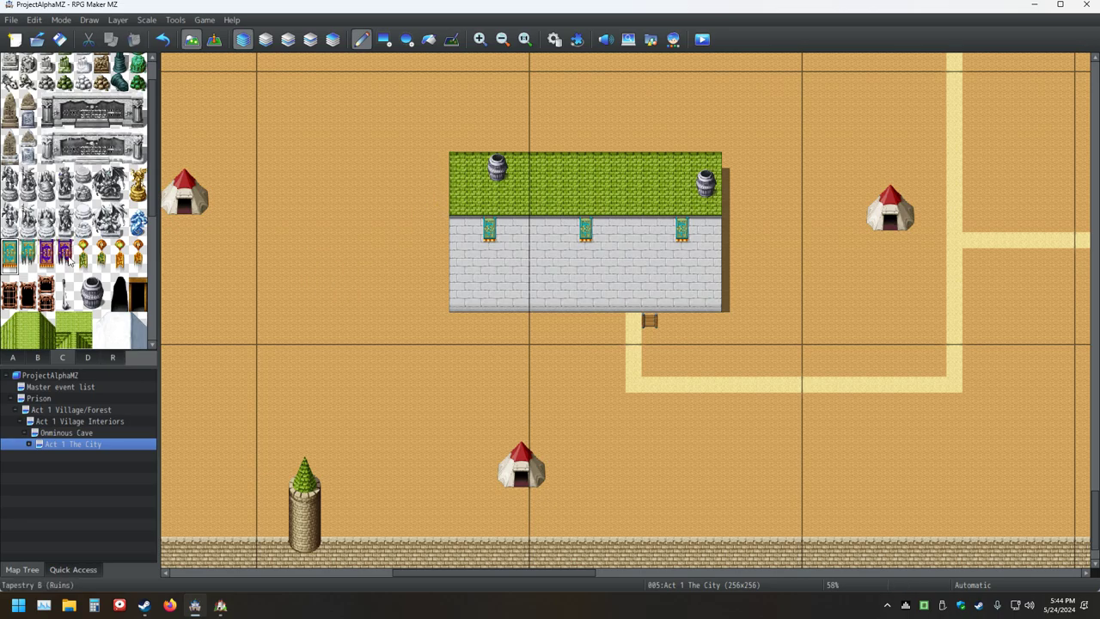
Put an INN sign on the wall in line with the path and a black entrance directly beneath it
scroll(83, 268, down, 1)
scroll(86, 273, up, 1)
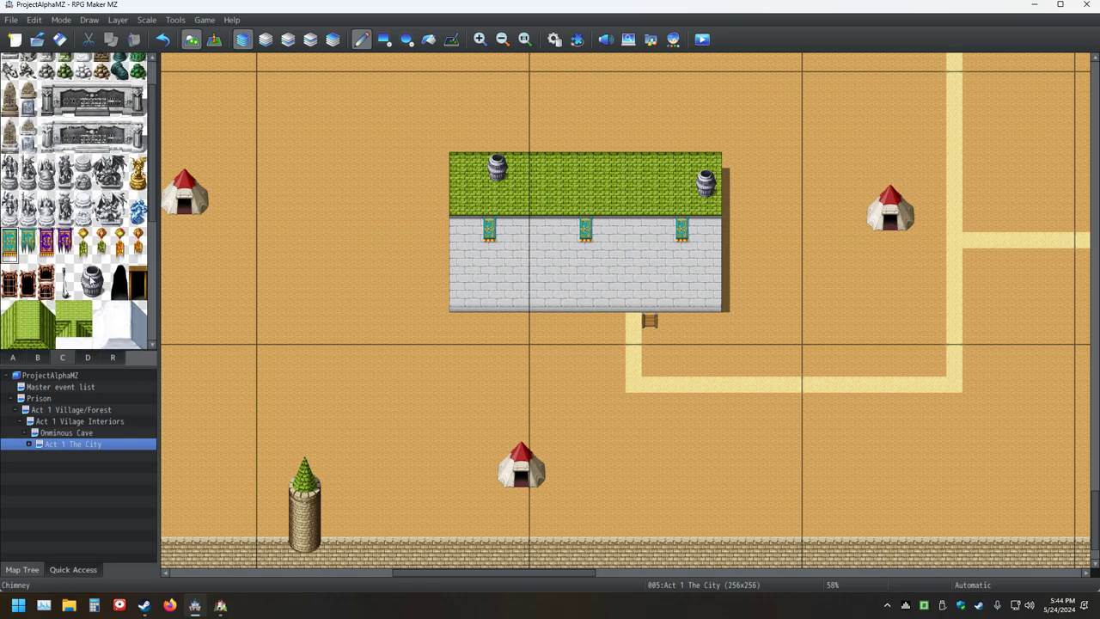
scroll(107, 283, up, 1)
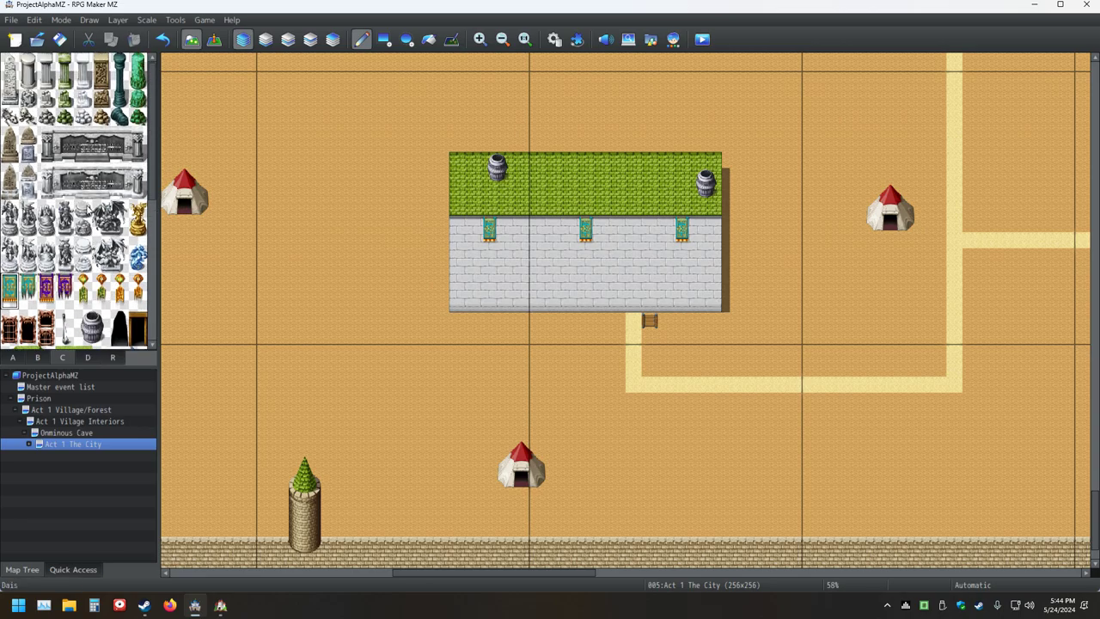
scroll(107, 284, down, 2)
click(45, 359)
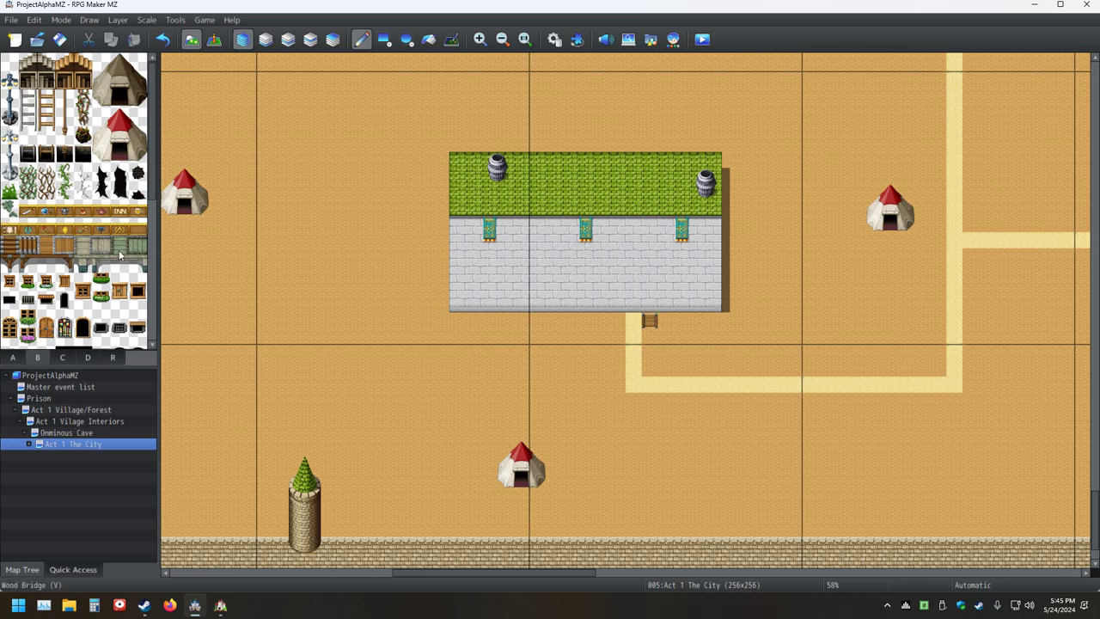
scroll(111, 261, down, 1)
scroll(113, 258, down, 1)
click(119, 154)
click(633, 291)
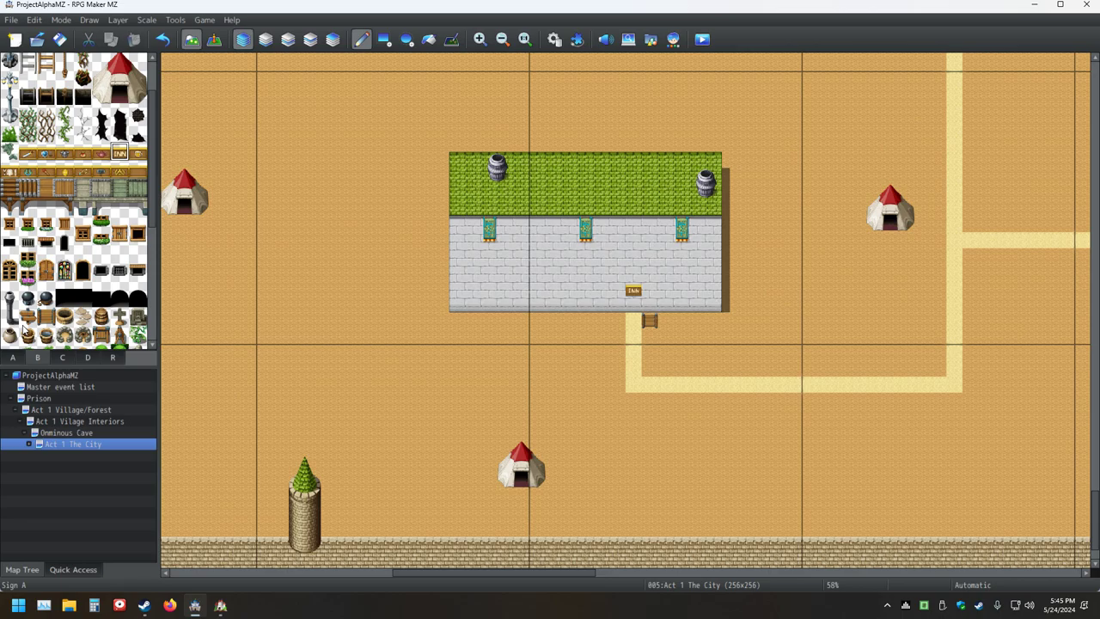
click(65, 298)
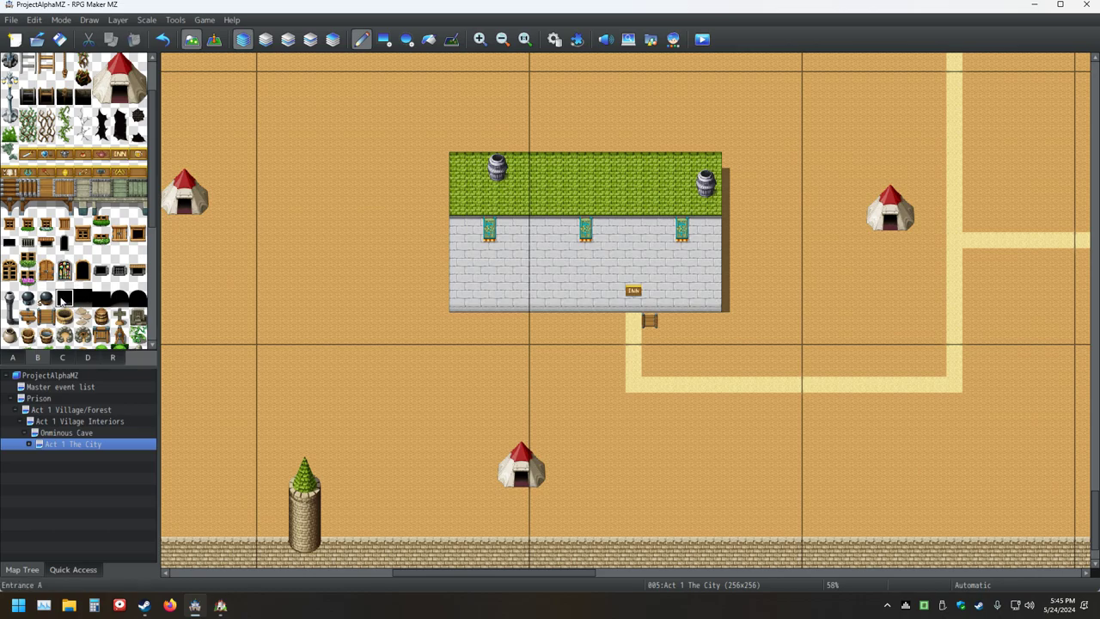
click(637, 309)
Add ten wooden-framed windows to the inn's wall in two rows of five, and save the project
click(82, 237)
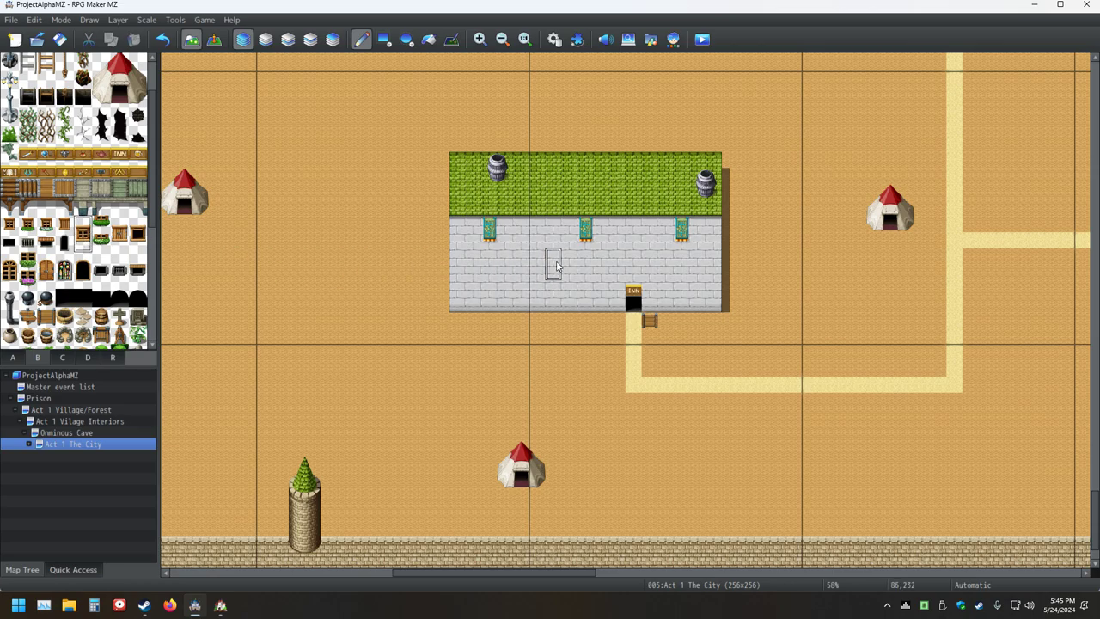
click(600, 292)
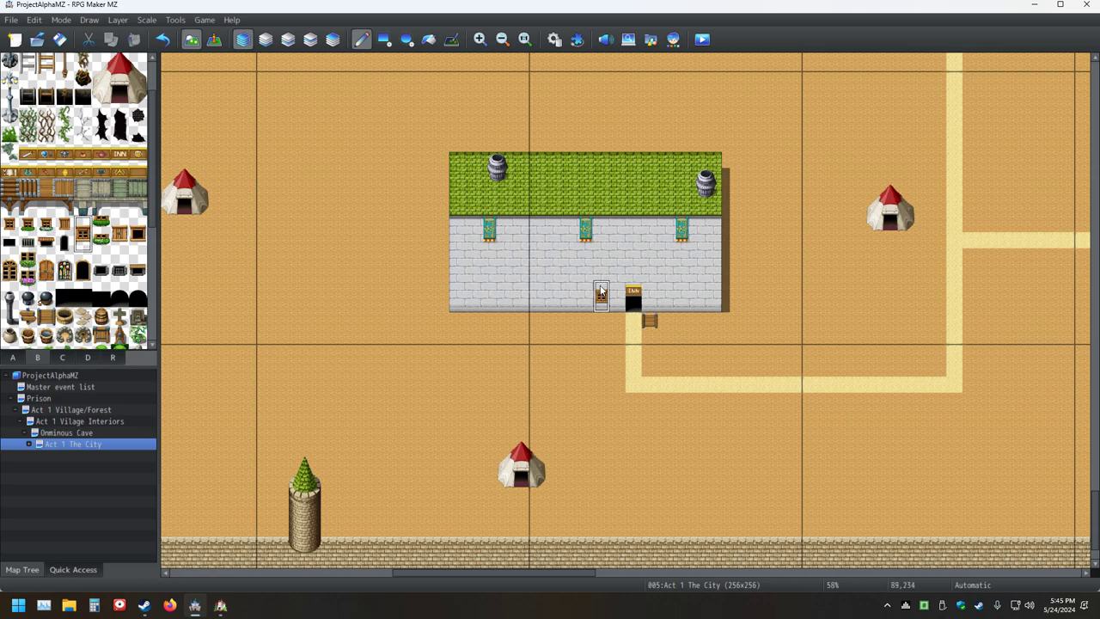
click(537, 295)
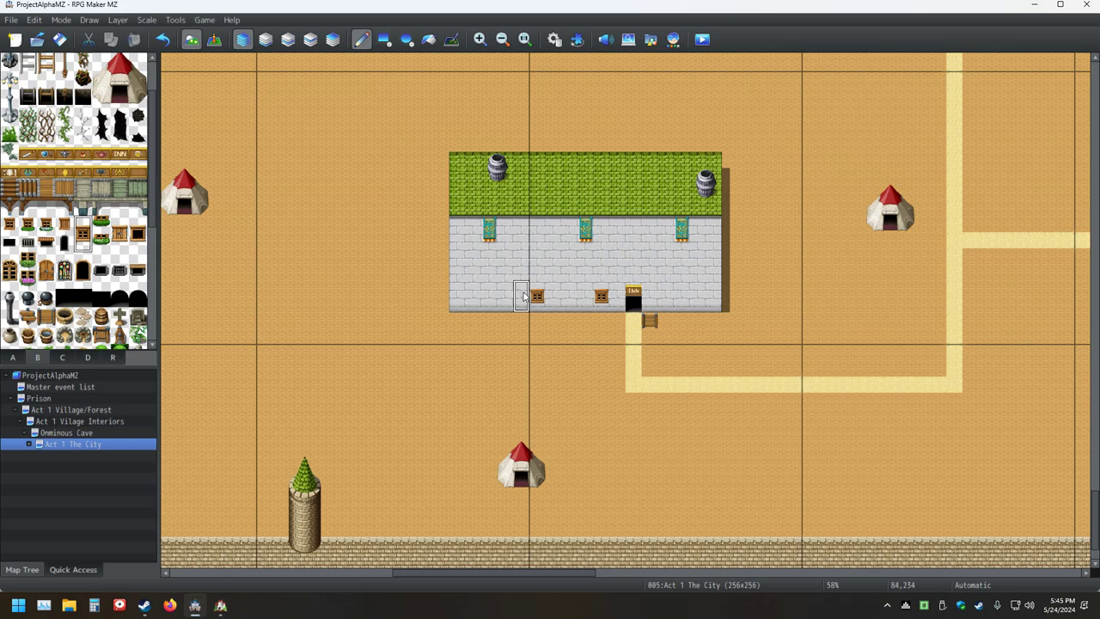
click(474, 295)
click(475, 263)
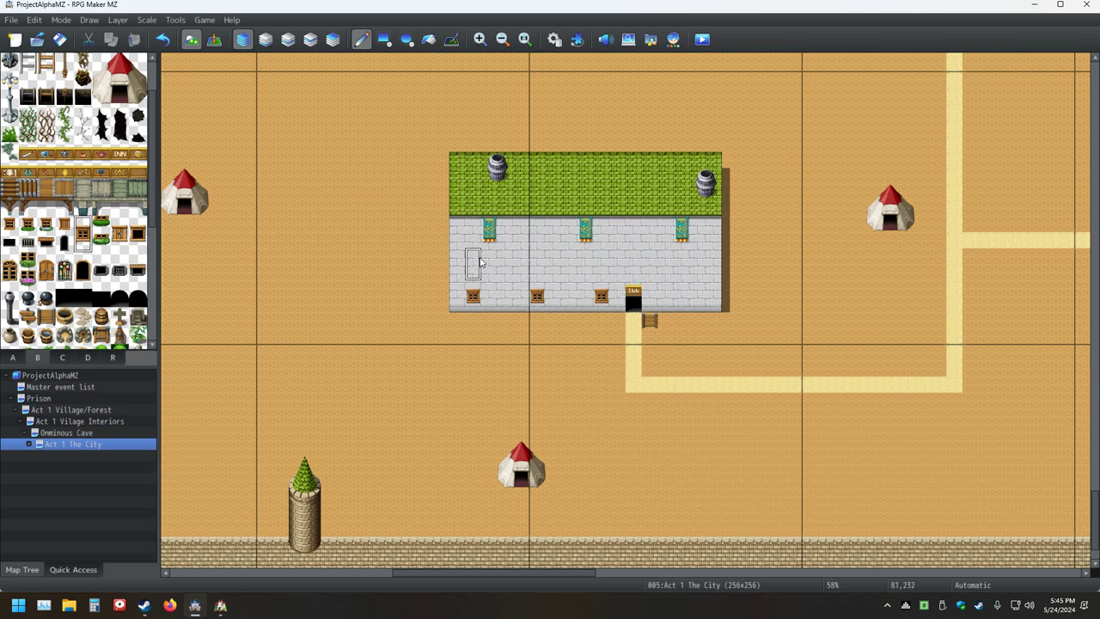
click(537, 264)
click(602, 263)
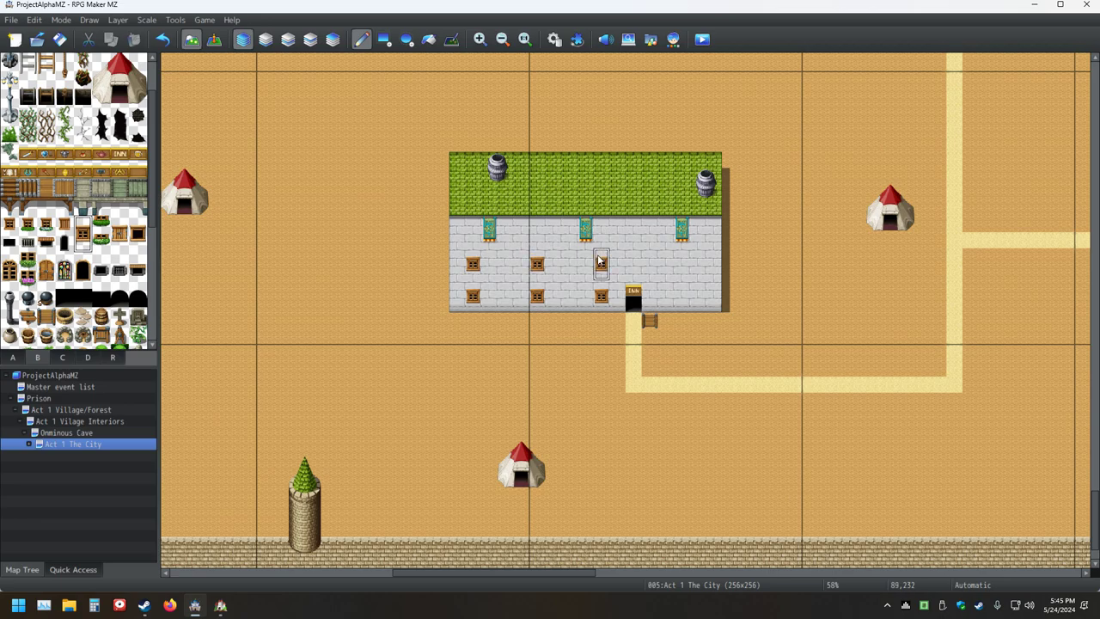
click(667, 266)
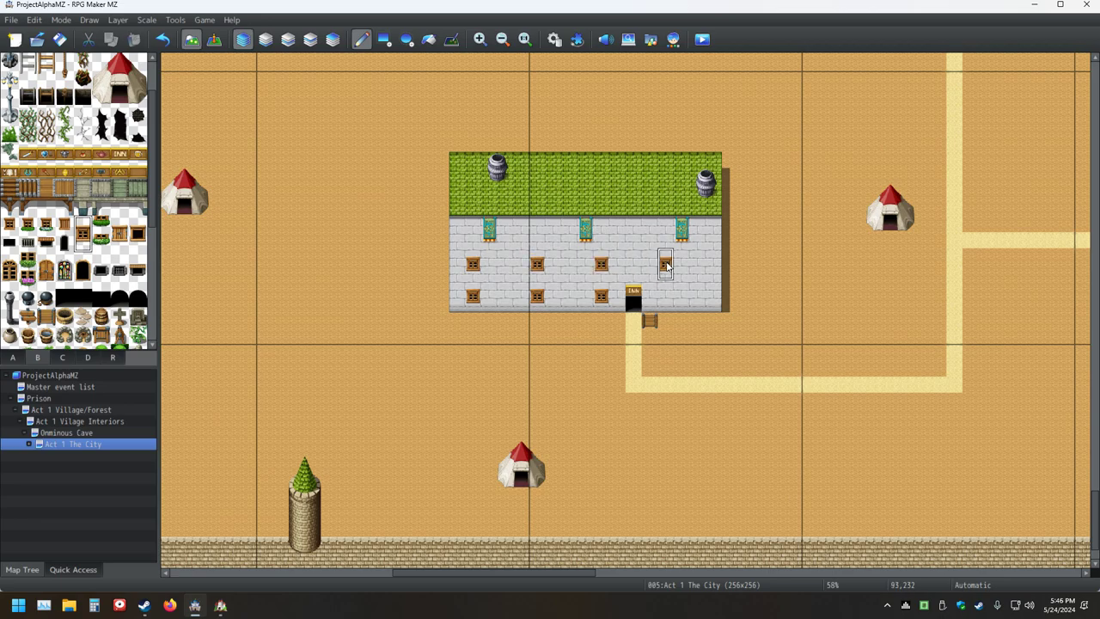
click(713, 296)
click(713, 263)
click(665, 295)
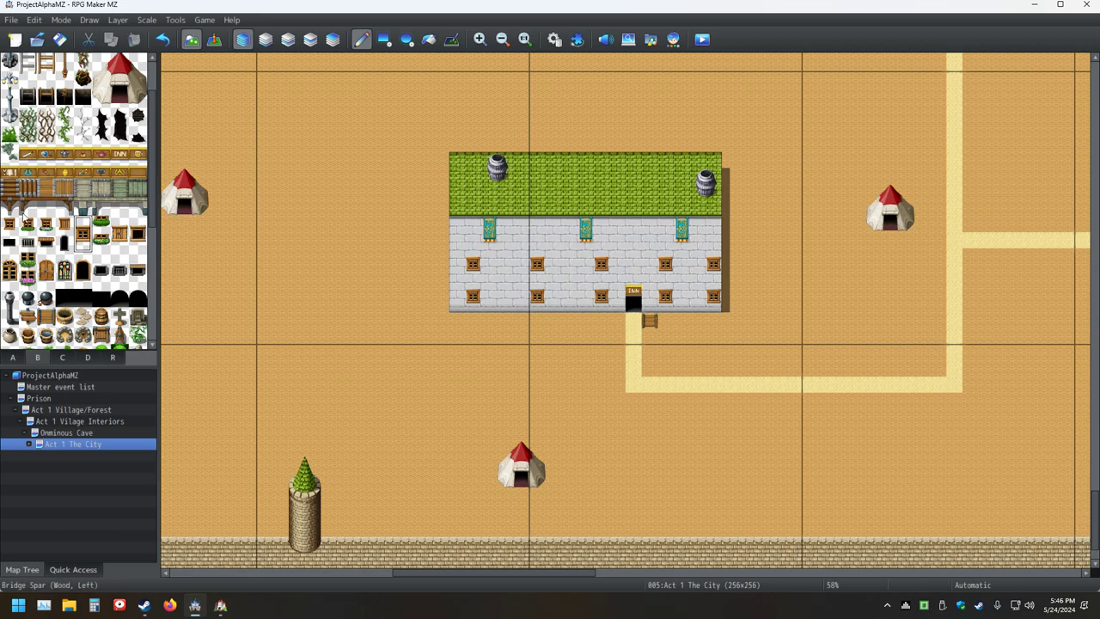
click(59, 39)
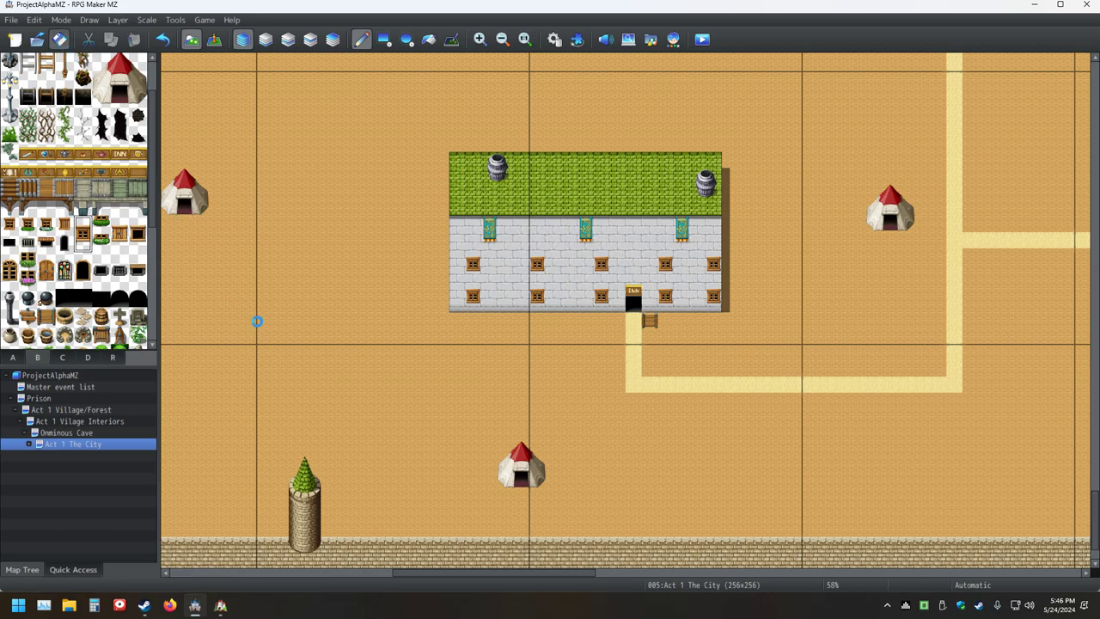
Fill the whole dark grey wall of the easternmost grey-roofed building with brown brick wall tiles, covering its windows and entrance
ctrl+scroll(264, 318, down, 1)
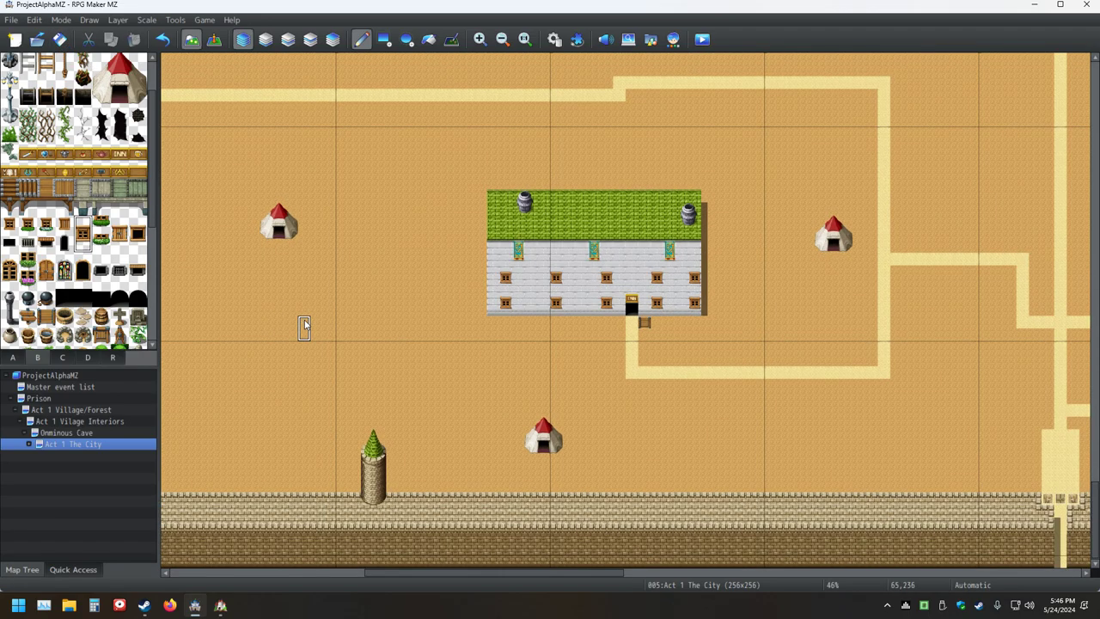
ctrl+scroll(304, 326, down, 1)
middle_click(307, 334)
mouse_move(364, 289)
middle_down()
mouse_move(275, 258)
mouse_move(253, 277)
middle_up()
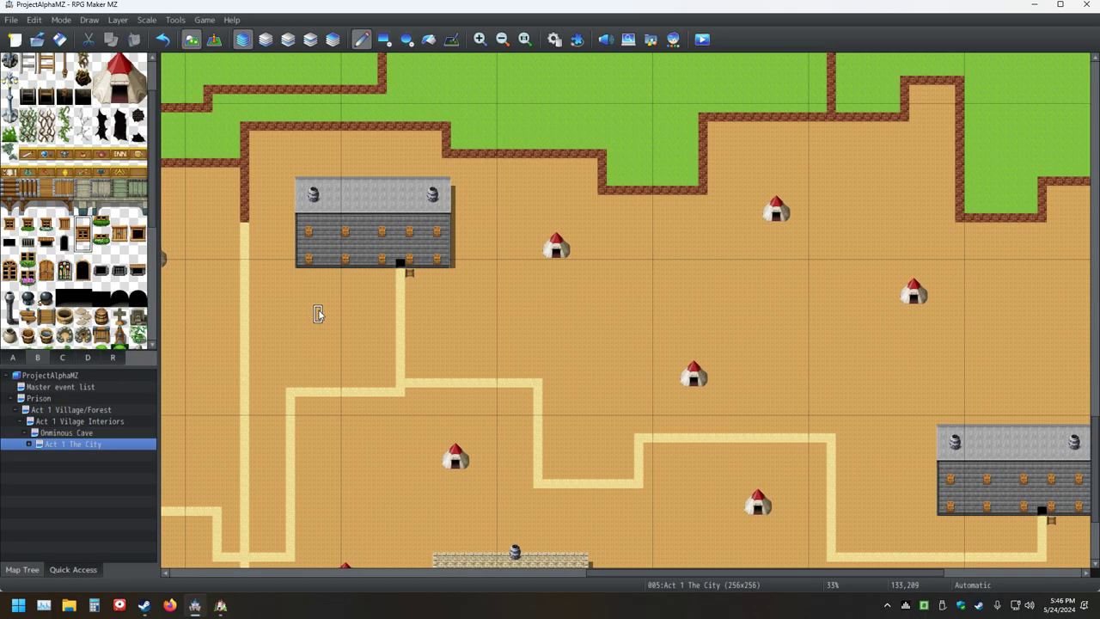
middle_drag(871, 386, 925, 415)
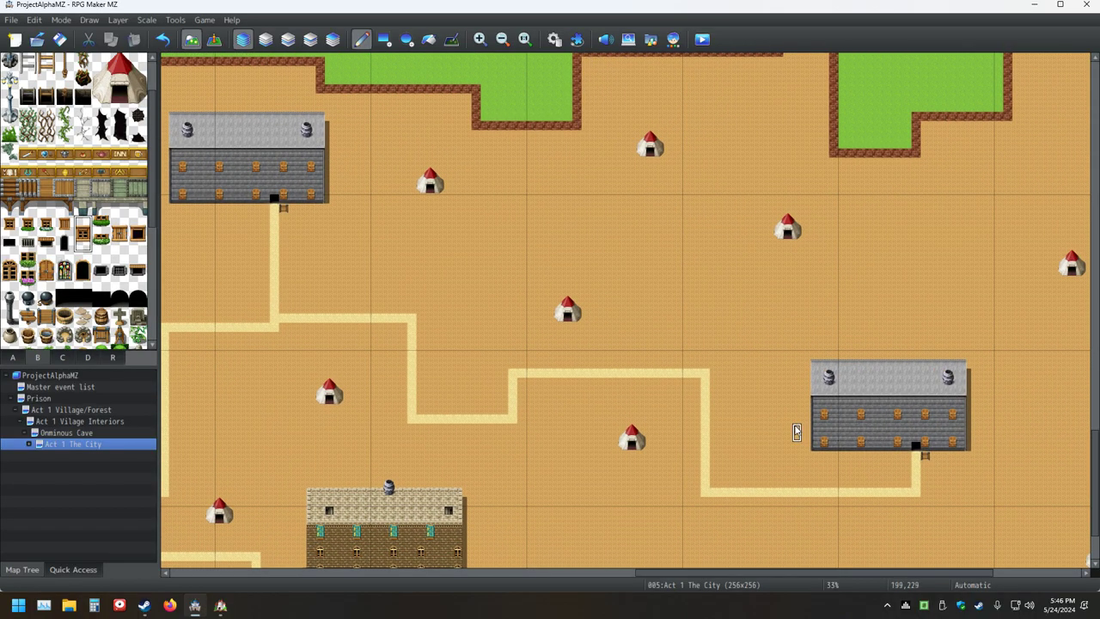
ctrl+scroll(795, 432, up, 3)
middle_drag(799, 392, 909, 457)
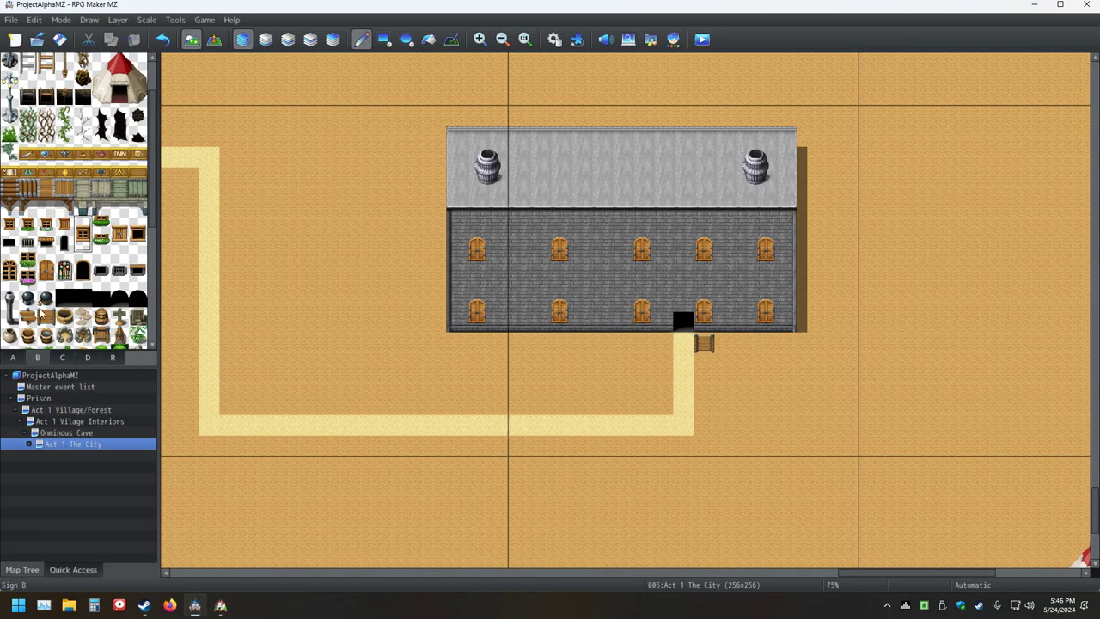
click(20, 358)
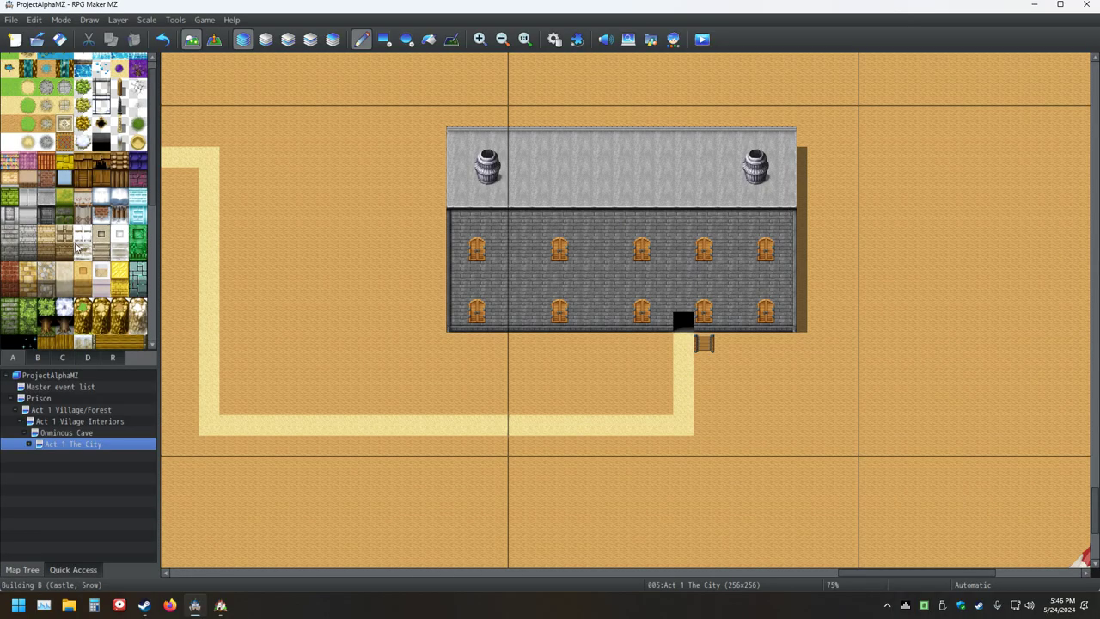
click(45, 178)
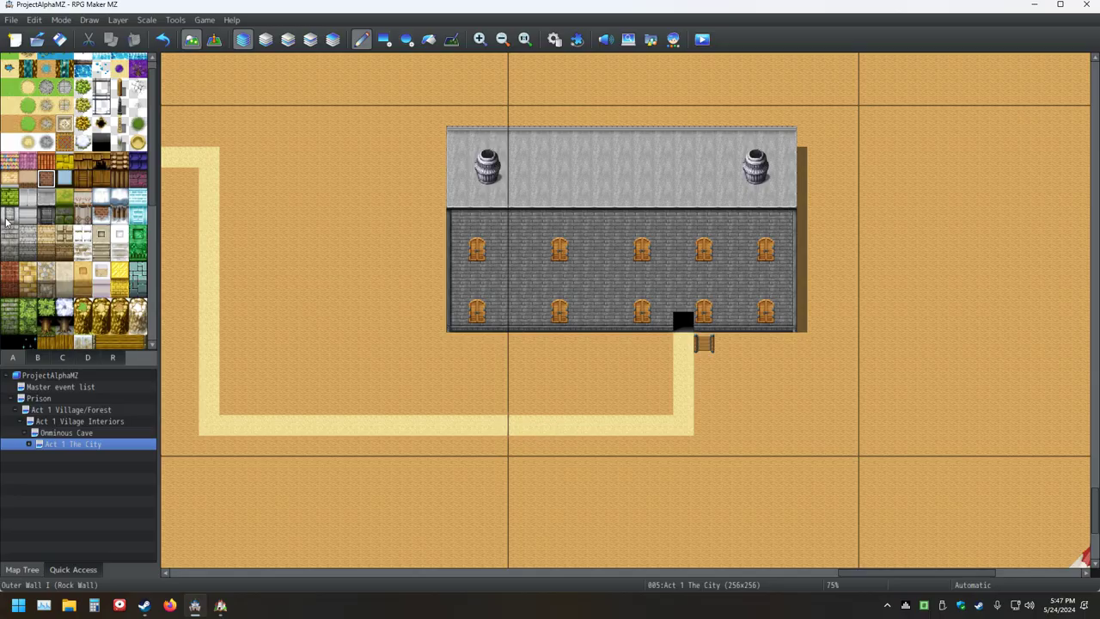
click(9, 180)
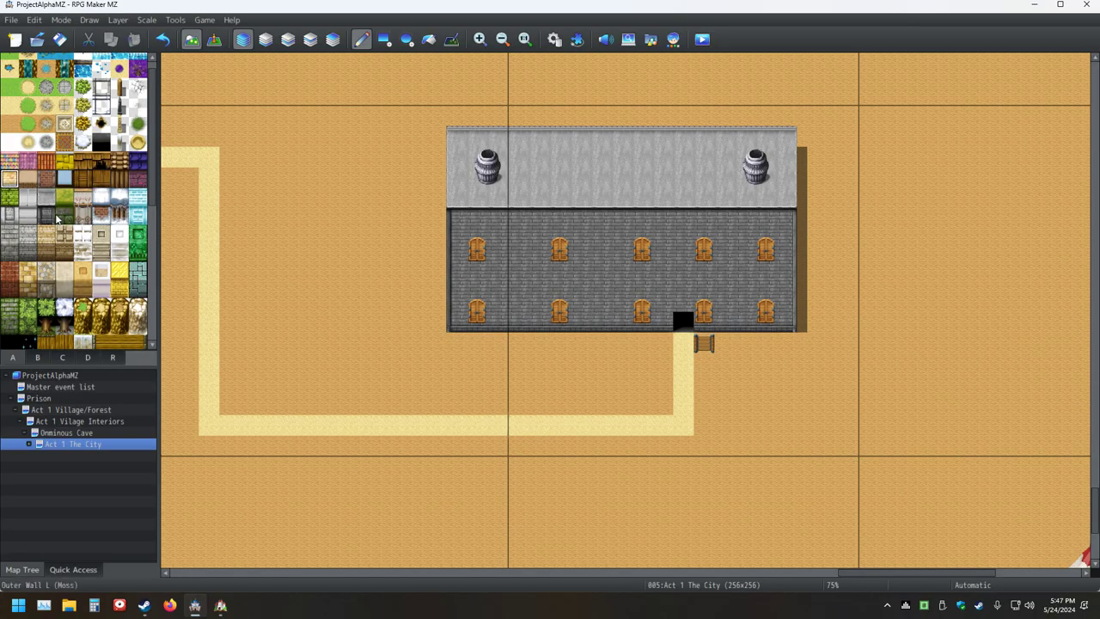
click(41, 253)
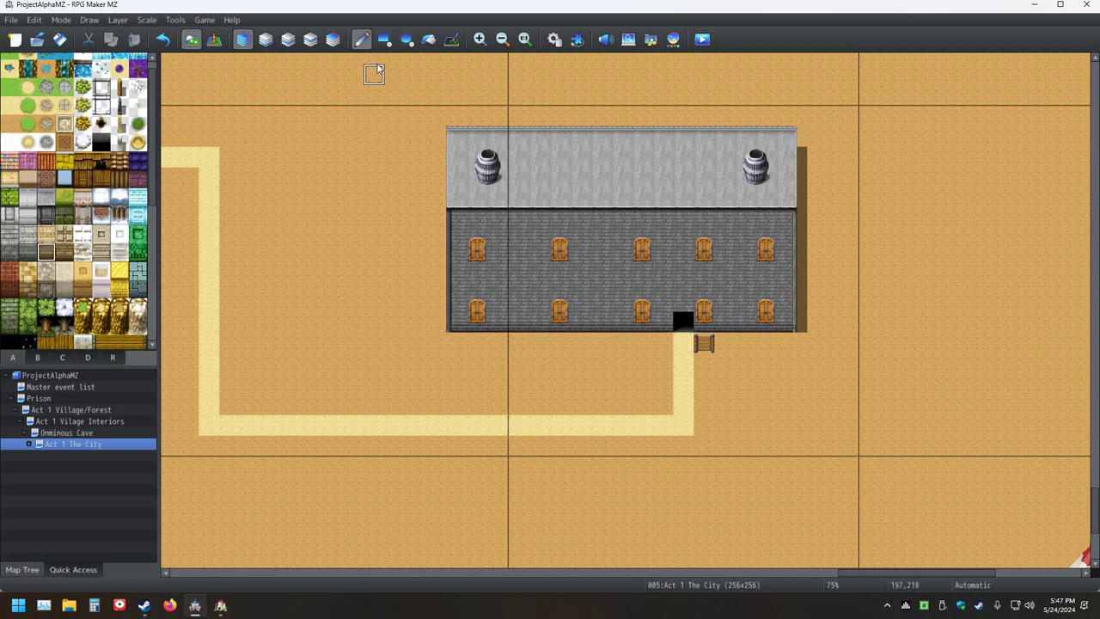
click(384, 40)
mouse_move(454, 317)
mouse_down()
mouse_move(454, 221)
mouse_move(786, 221)
mouse_up()
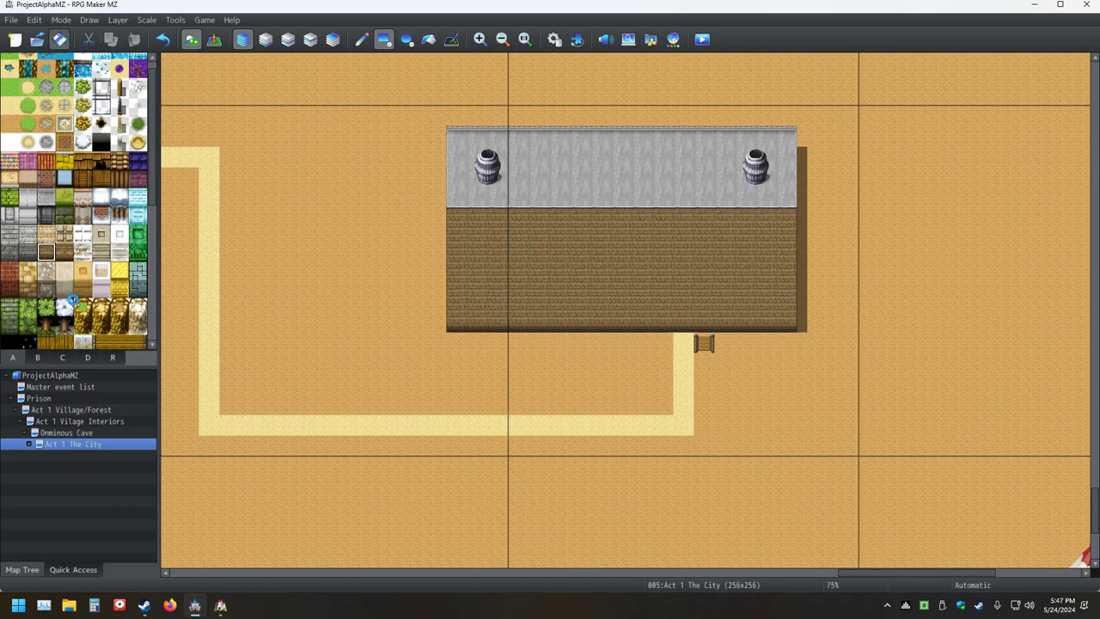
Cover the same building's roof, including its chimneys, with light grey stone tiles and save the project
click(34, 241)
mouse_move(454, 200)
mouse_down()
mouse_move(458, 153)
mouse_move(784, 143)
mouse_up()
click(59, 39)
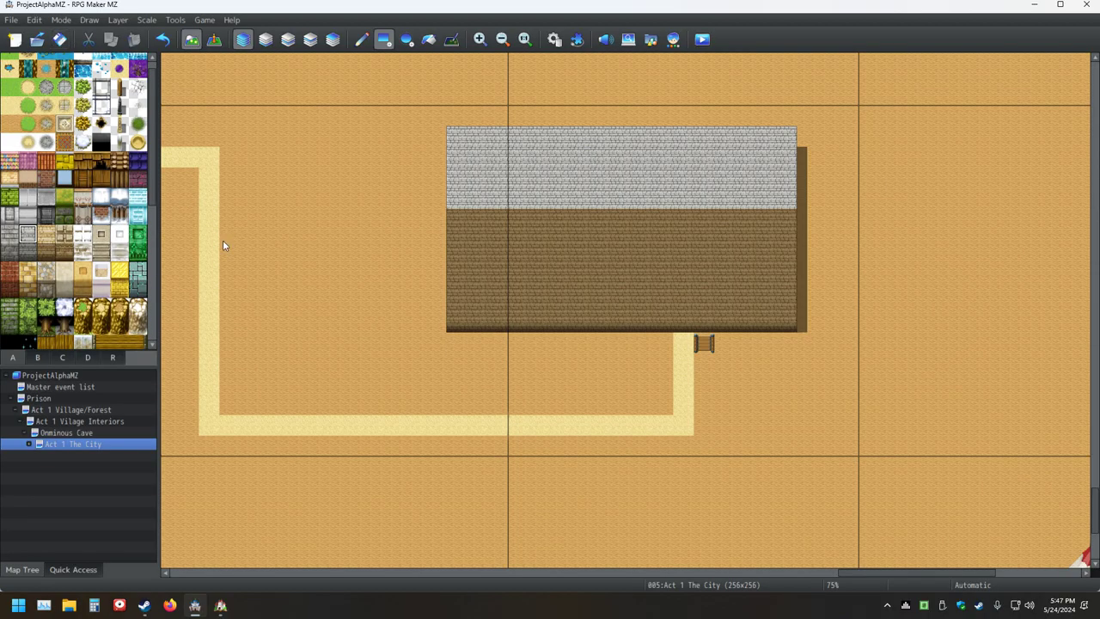
Place two round grey stone chimneys on the brown brick building's light grey roof and save the project
click(35, 357)
scroll(52, 336, down, 3)
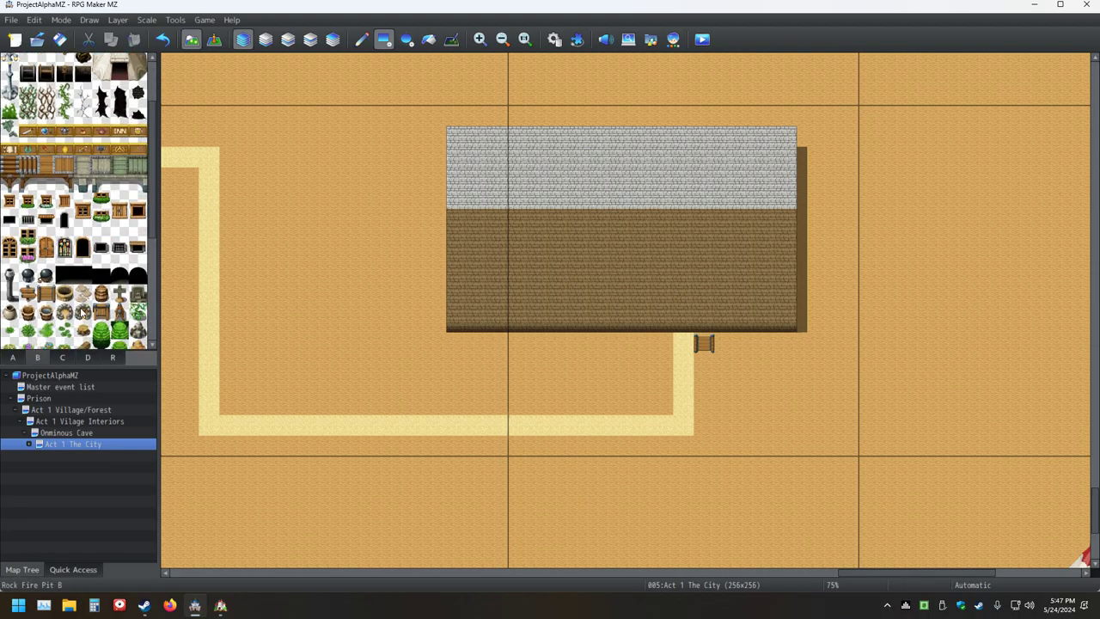
click(62, 357)
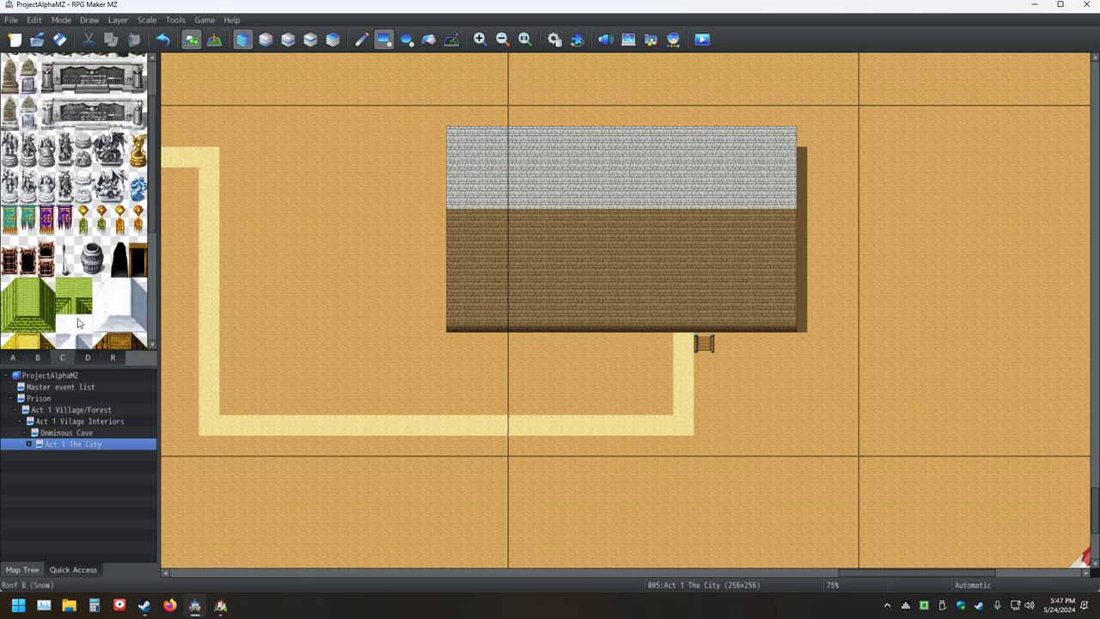
click(94, 258)
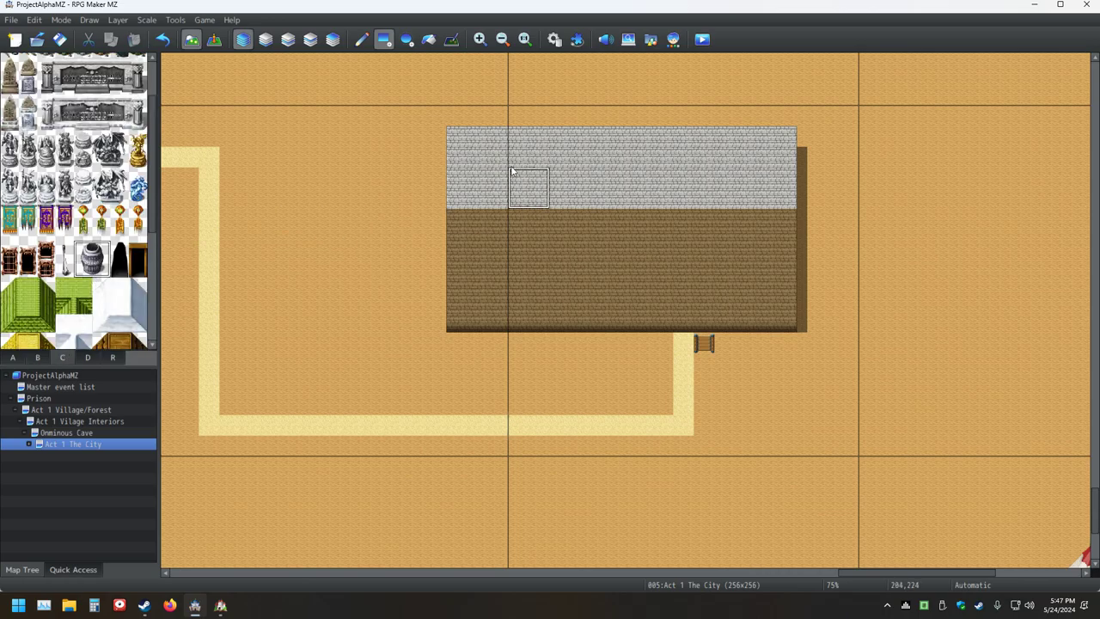
click(573, 168)
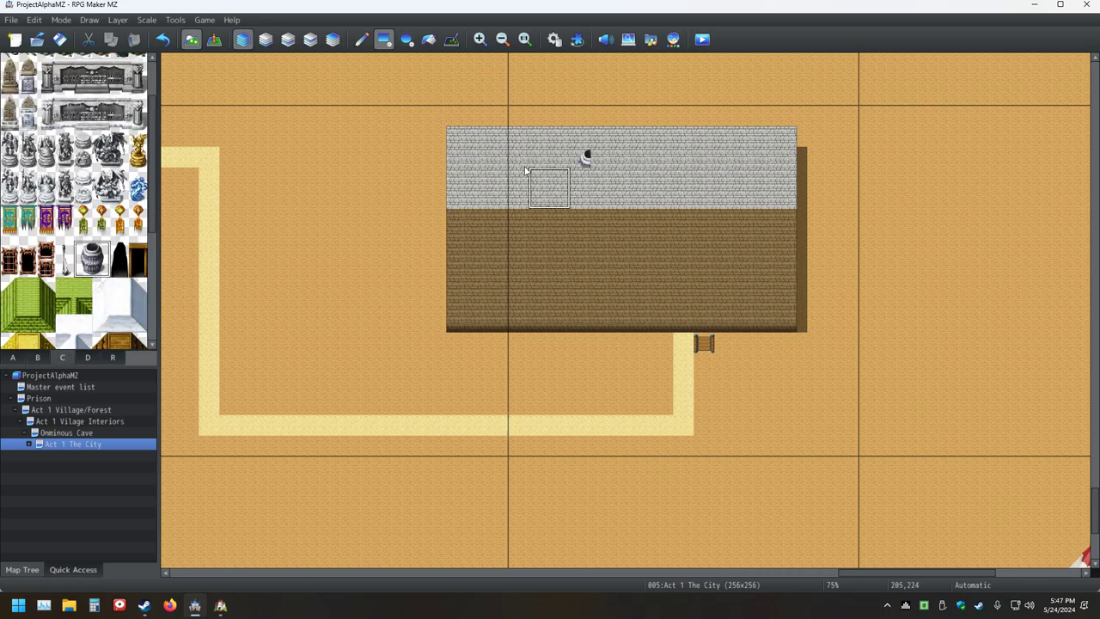
click(360, 39)
click(587, 167)
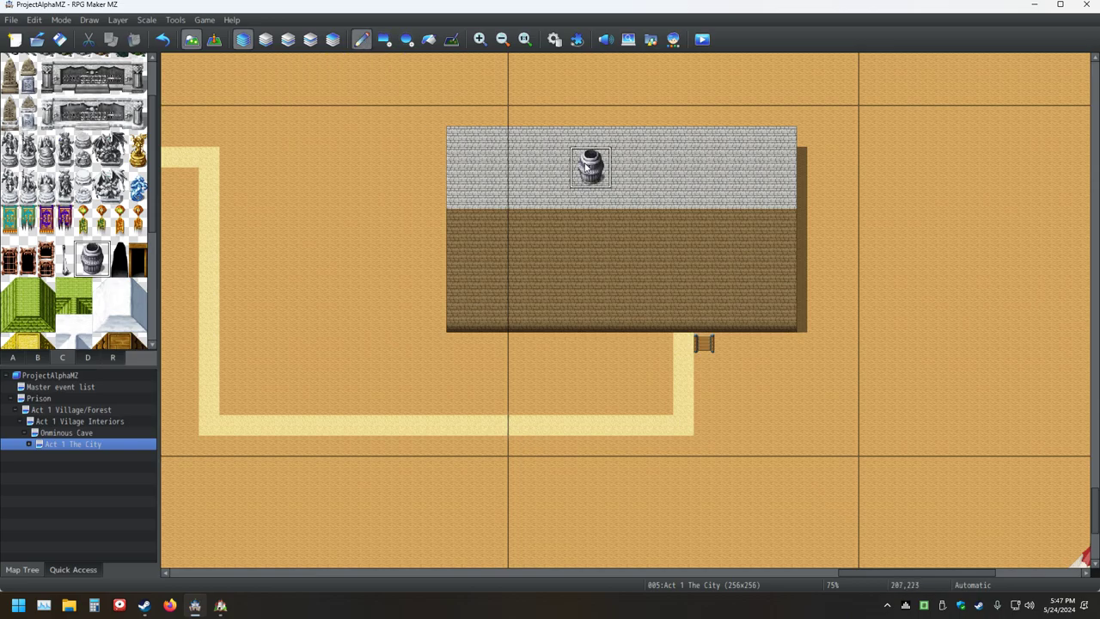
click(754, 146)
click(60, 40)
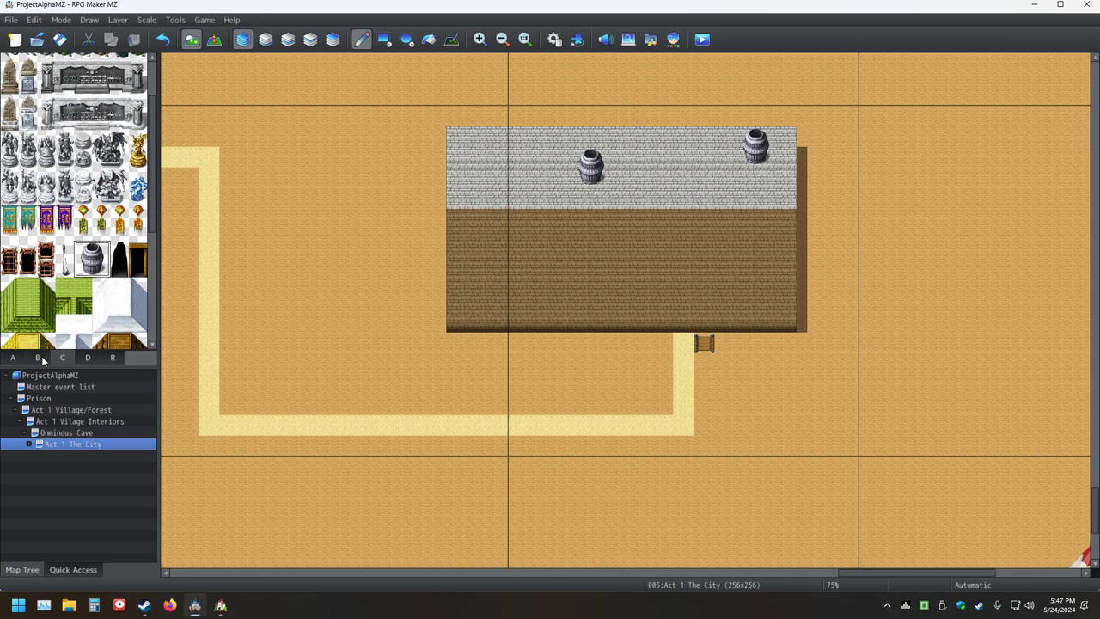
Add a black entrance to the brown brick wall where the path meets the building, and save the project
click(38, 357)
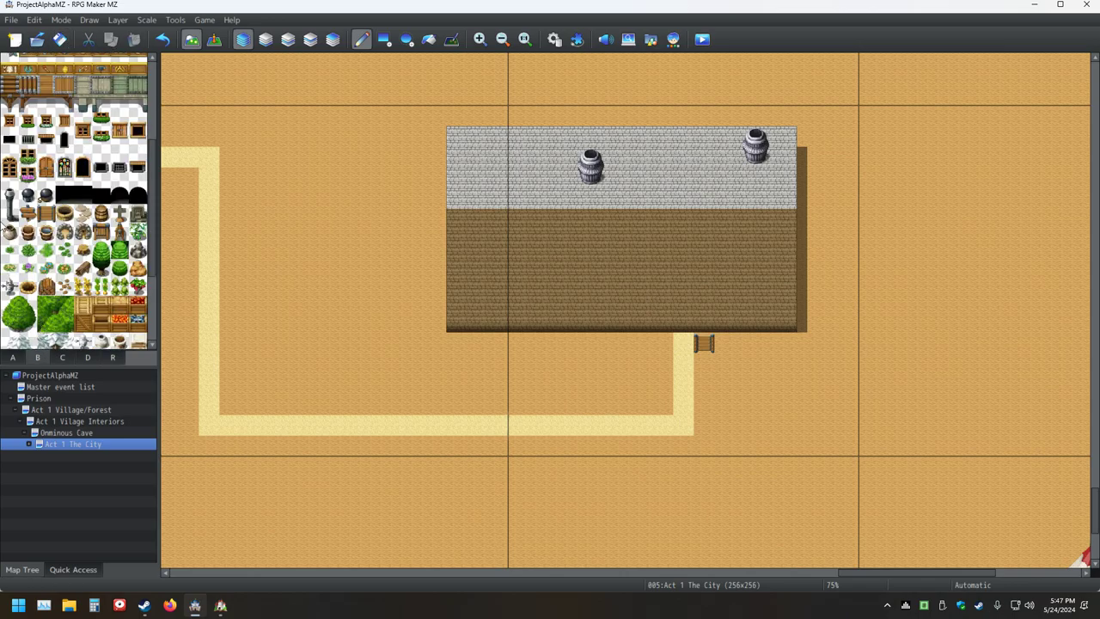
click(66, 195)
click(683, 321)
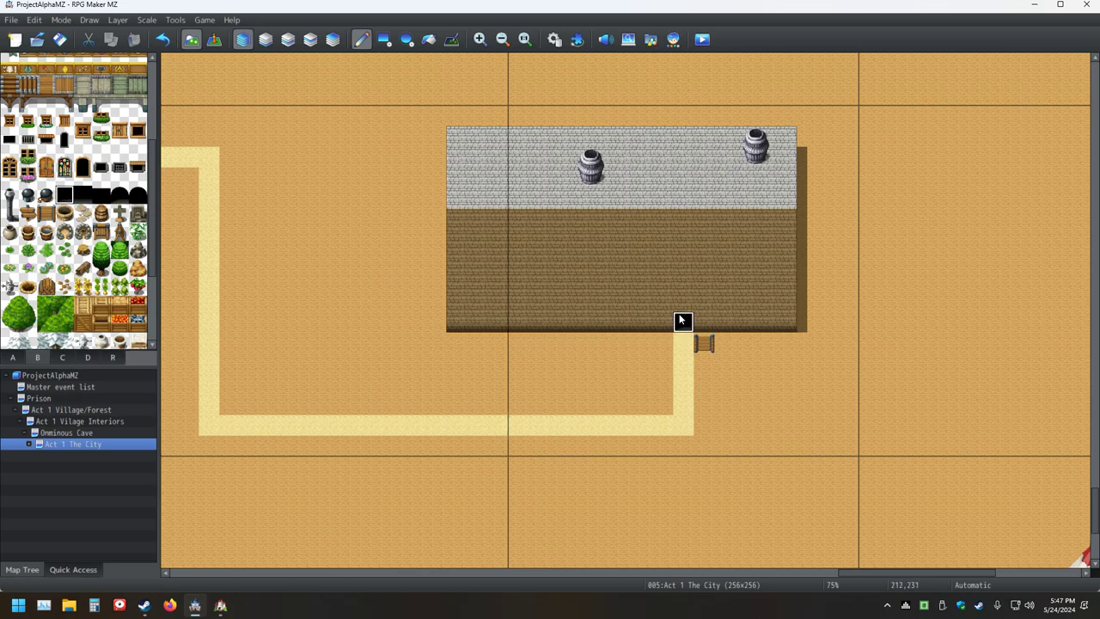
click(60, 38)
Hang three teal Tapestry A banners along the upper edge of the brown brick wall and save the project
scroll(78, 204, up, 1)
scroll(36, 262, up, 6)
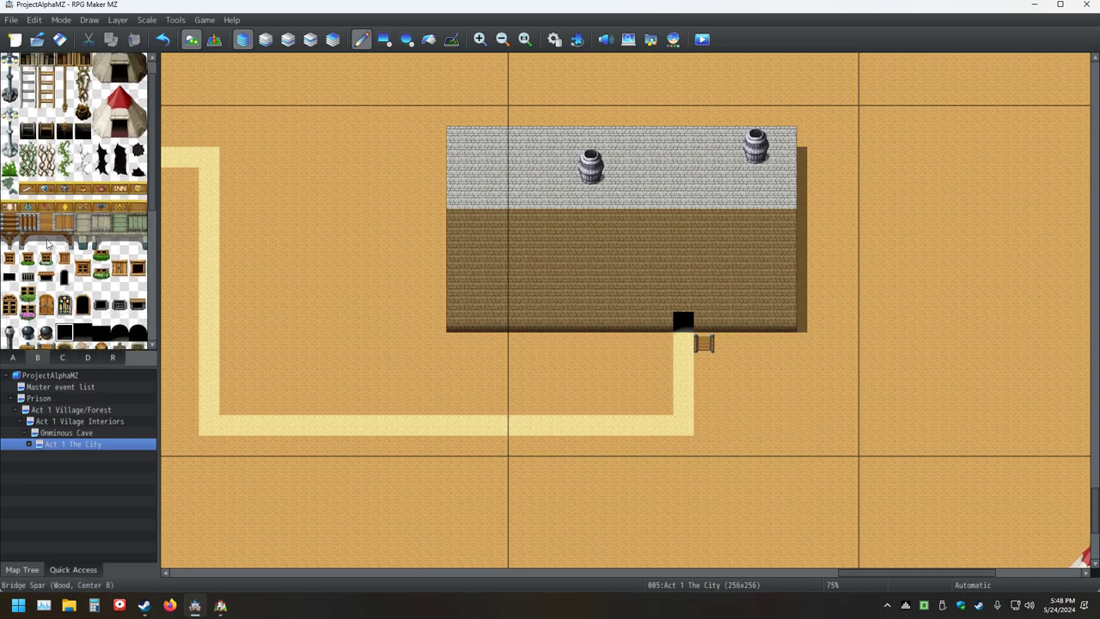
click(62, 357)
click(11, 220)
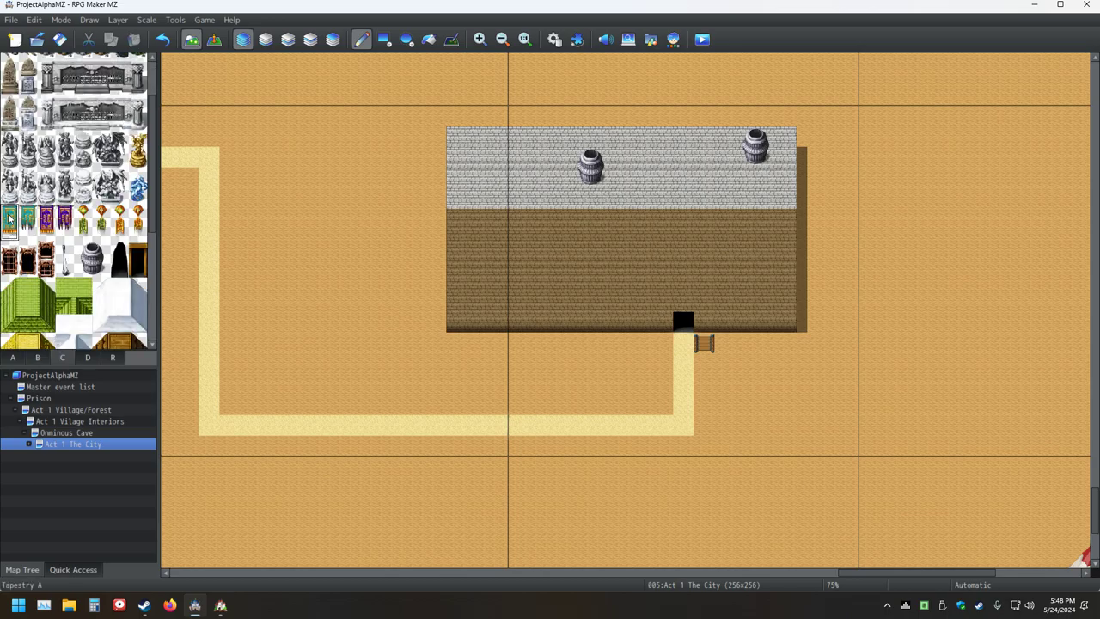
click(498, 219)
click(601, 218)
click(725, 220)
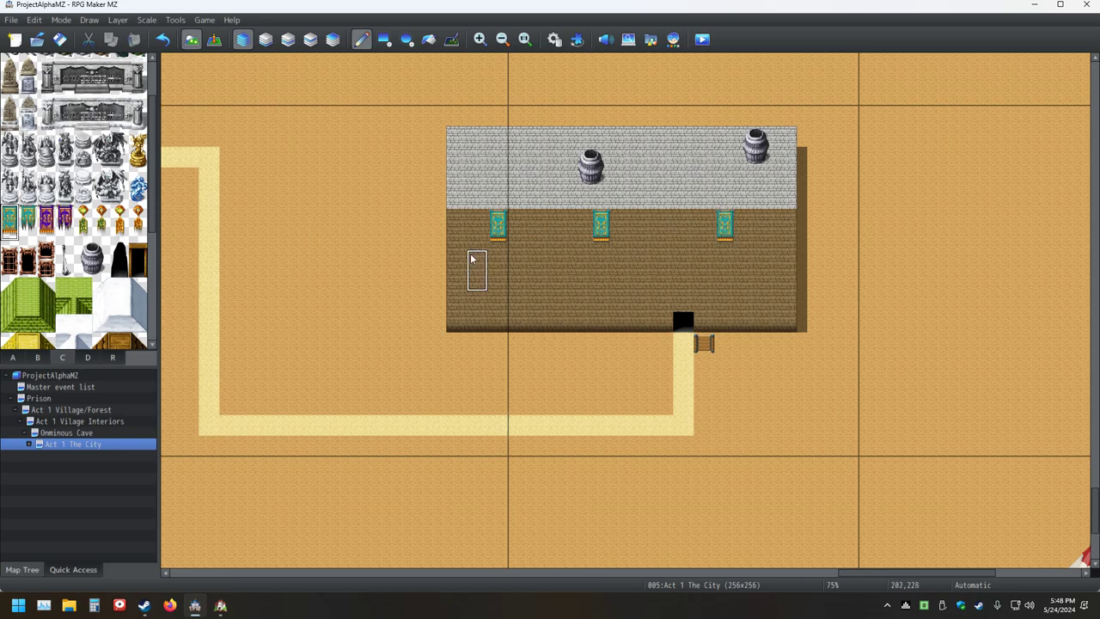
click(60, 39)
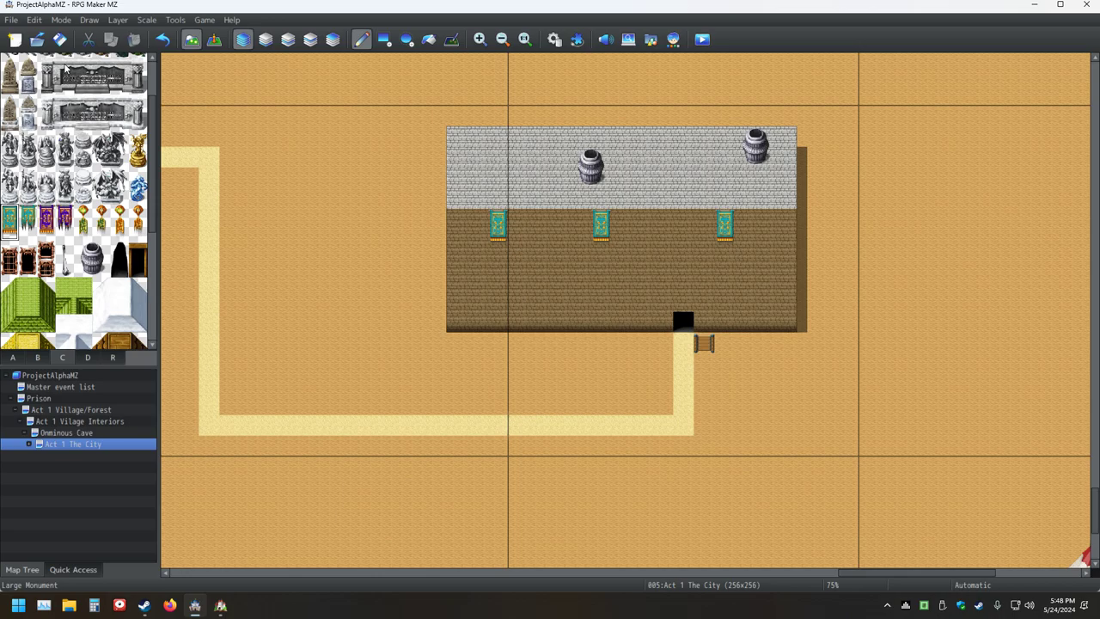
Add ten wooden shuttered windows to the brown brick wall in two rows of five beneath the tapestries
scroll(49, 331, down, 5)
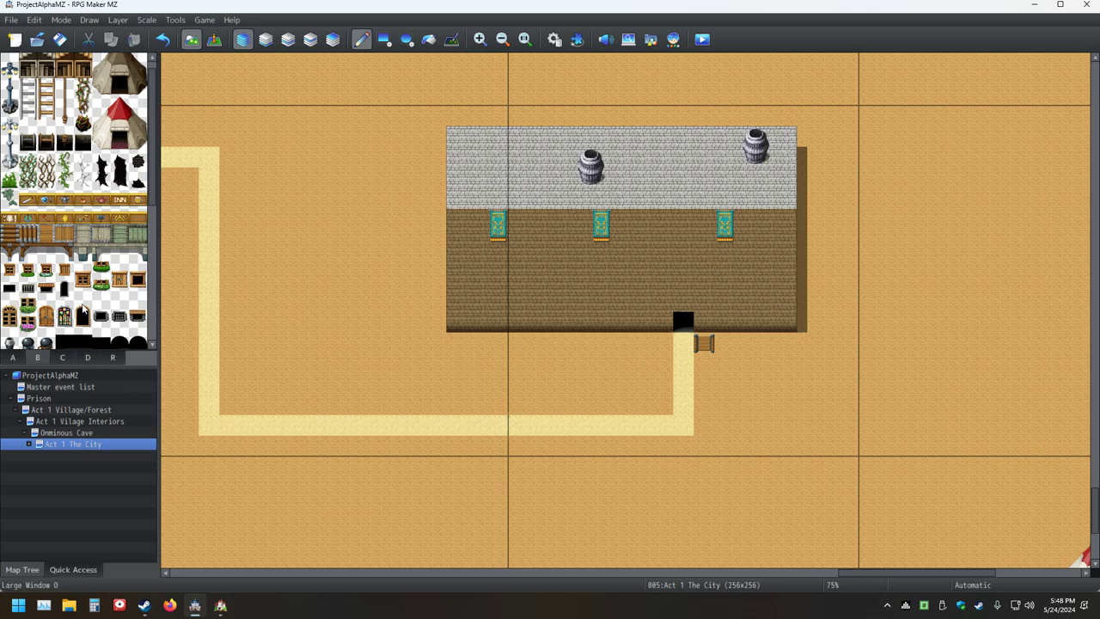
click(122, 318)
click(48, 316)
click(640, 309)
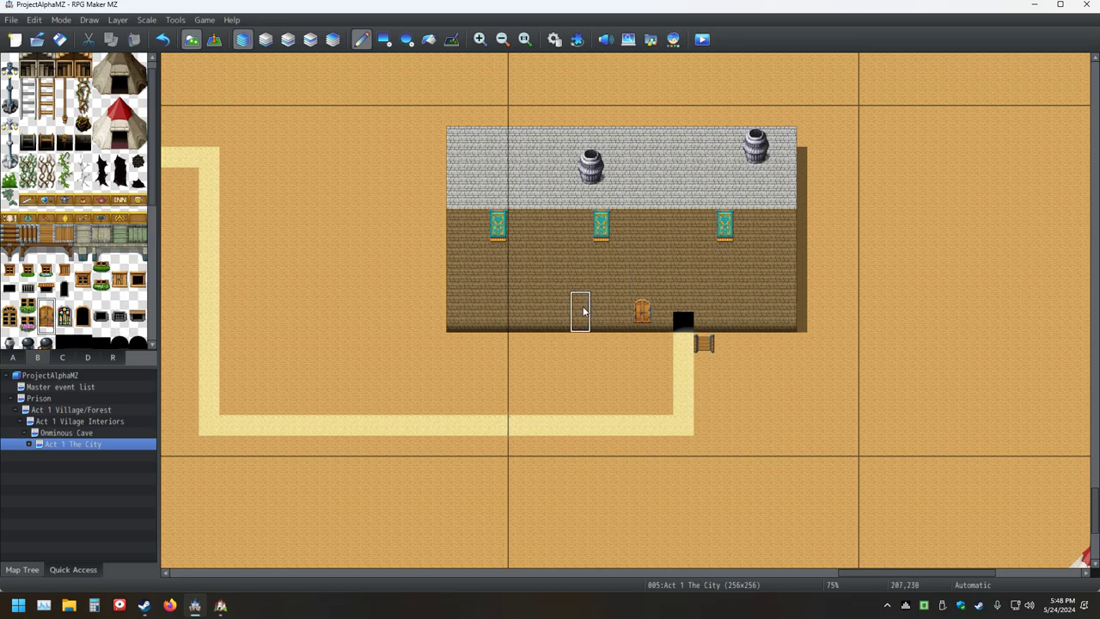
click(539, 310)
click(457, 309)
click(457, 268)
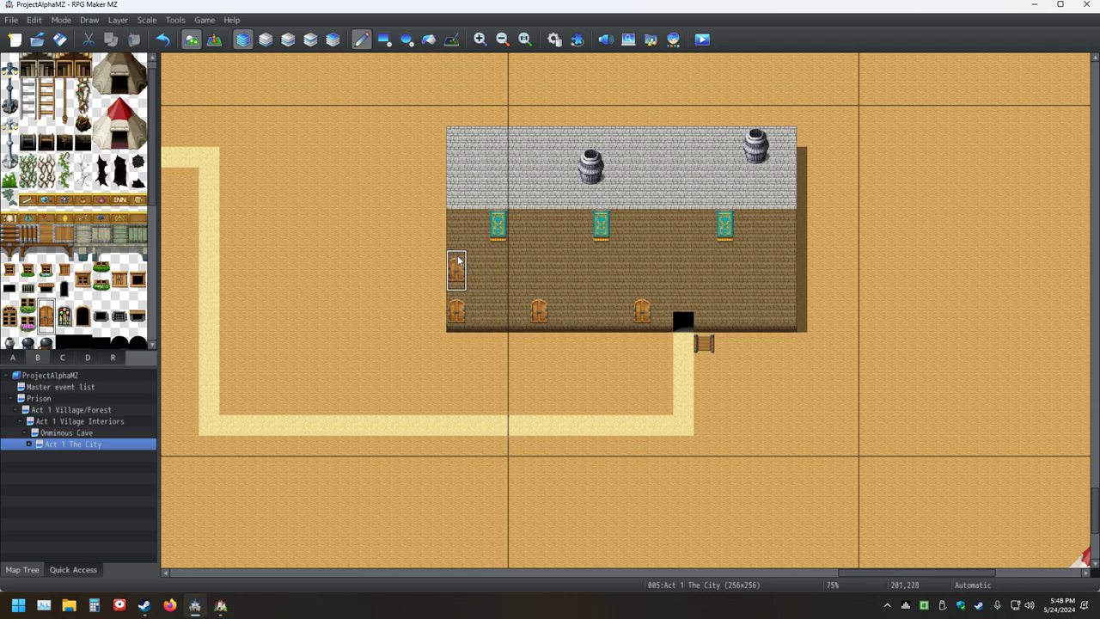
click(538, 268)
click(648, 268)
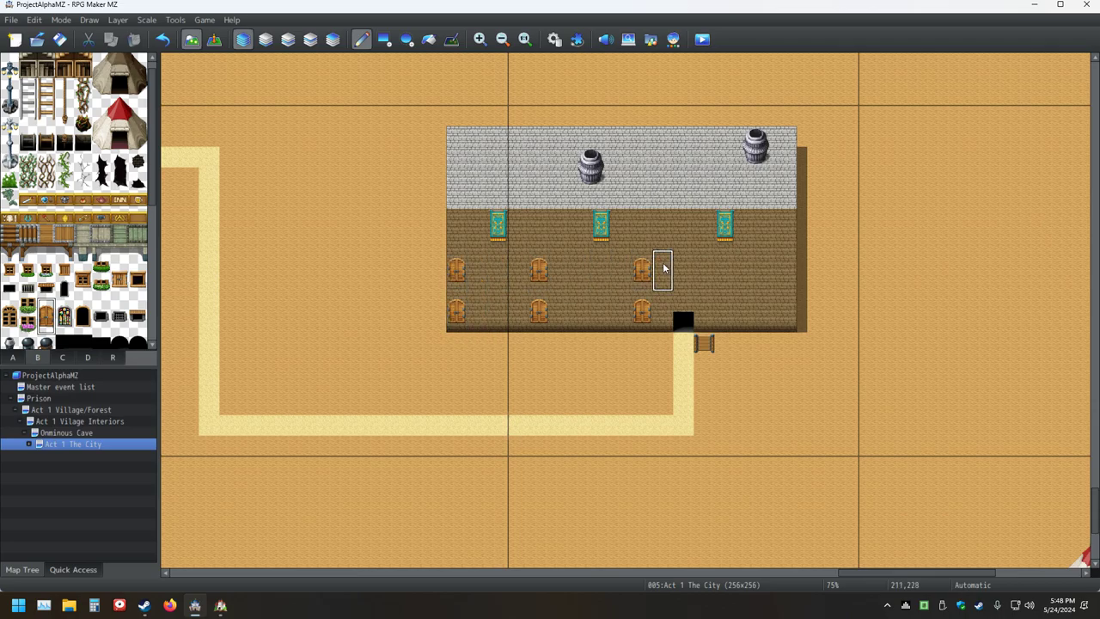
click(726, 269)
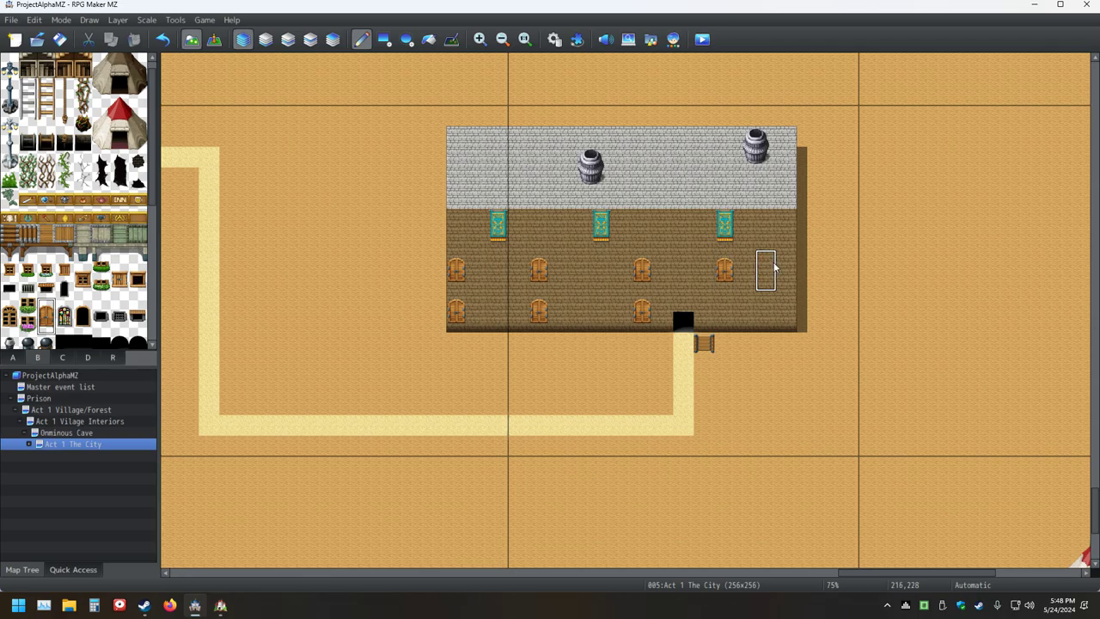
click(787, 270)
click(787, 311)
click(720, 303)
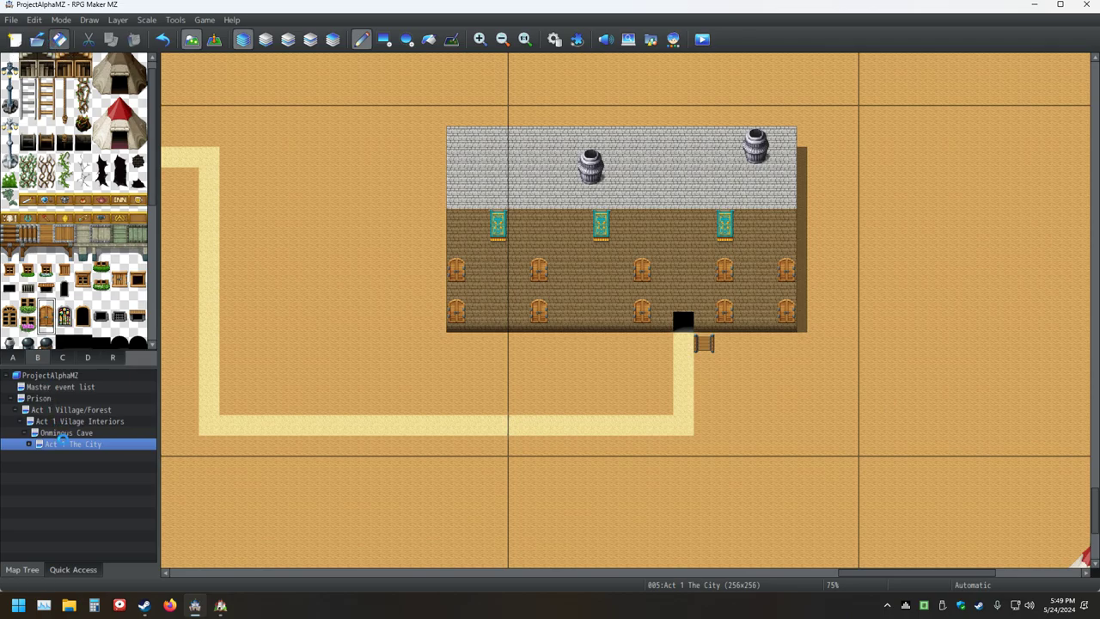
Put a sword shop sign directly above the brown brick building's black entrance and save the project
click(66, 432)
click(67, 443)
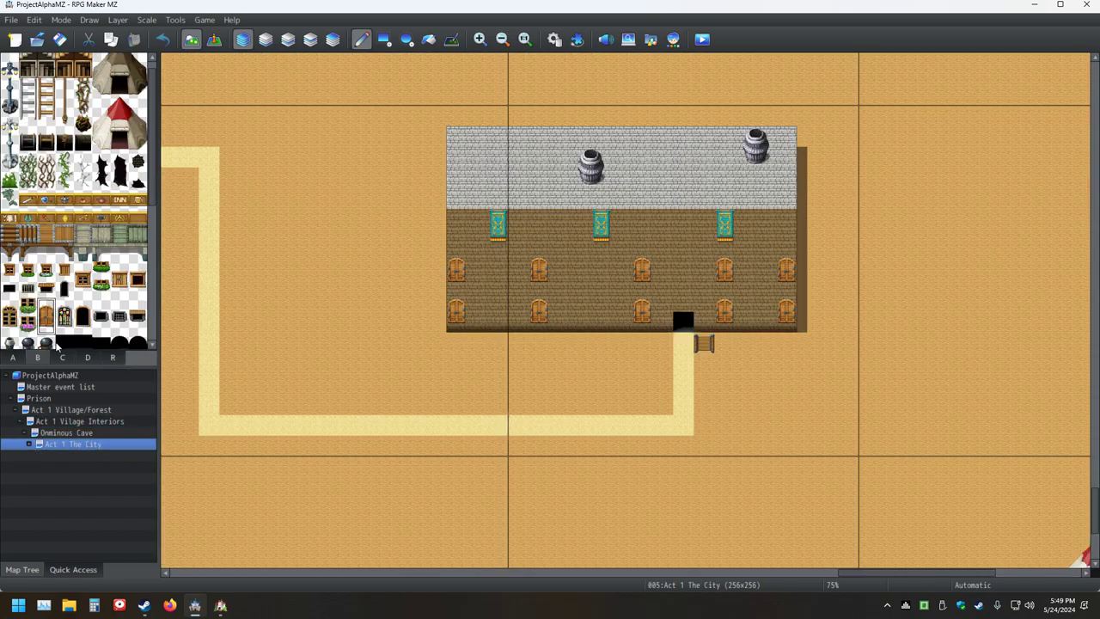
middle_drag(495, 284, 382, 299)
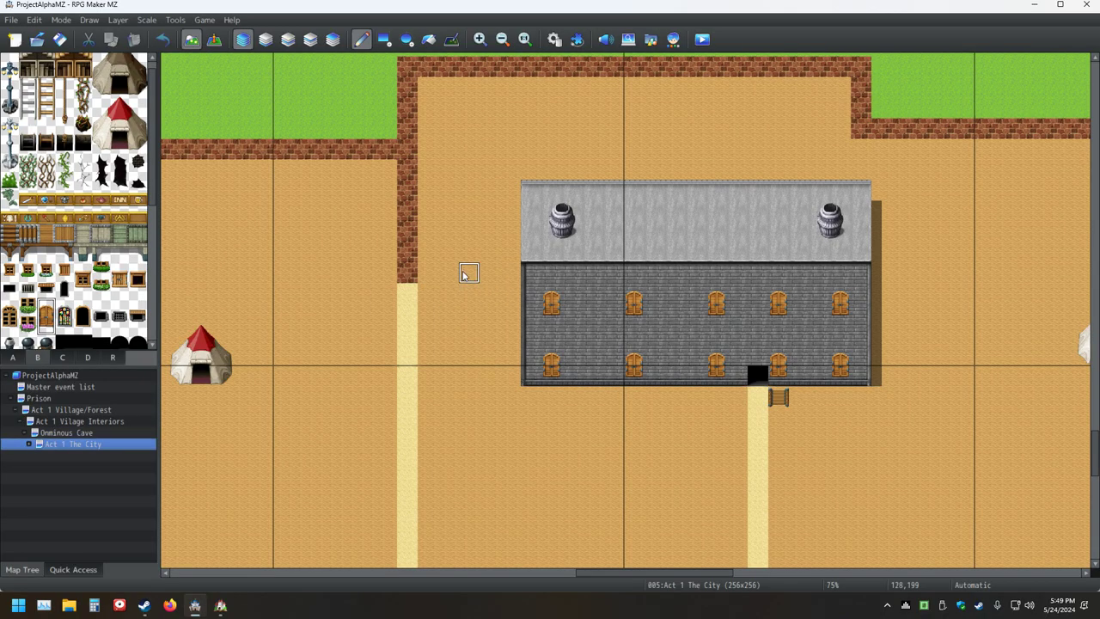
middle_drag(473, 315, 611, 391)
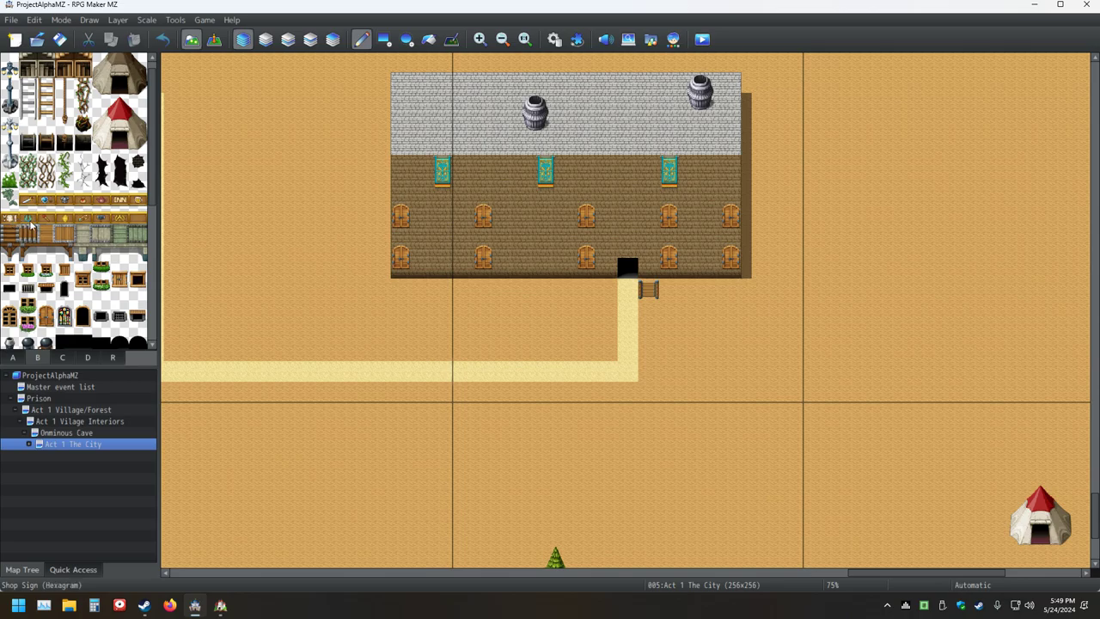
click(27, 197)
click(627, 250)
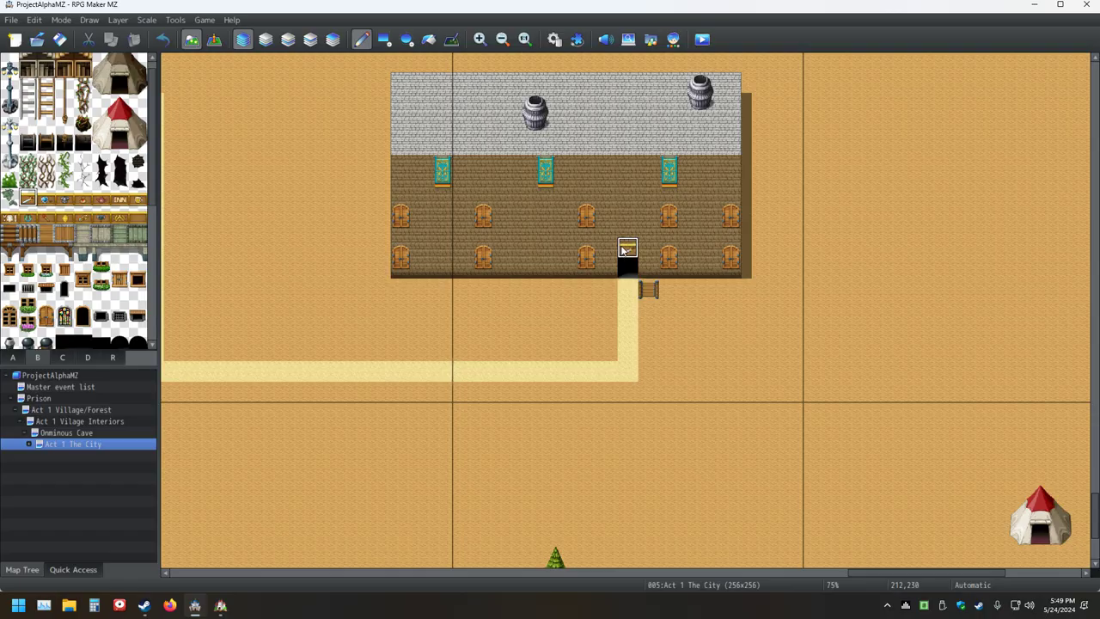
click(59, 38)
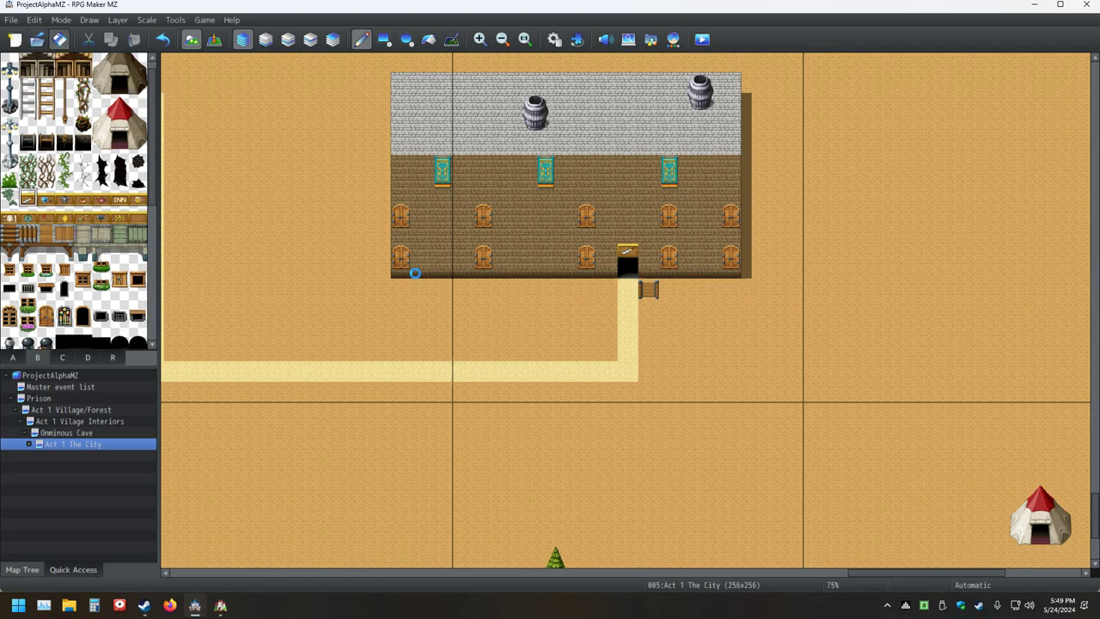
Try covering the dark grey building's roof and wall with beige stone building tiles, and undo both fills
middle_click(579, 308)
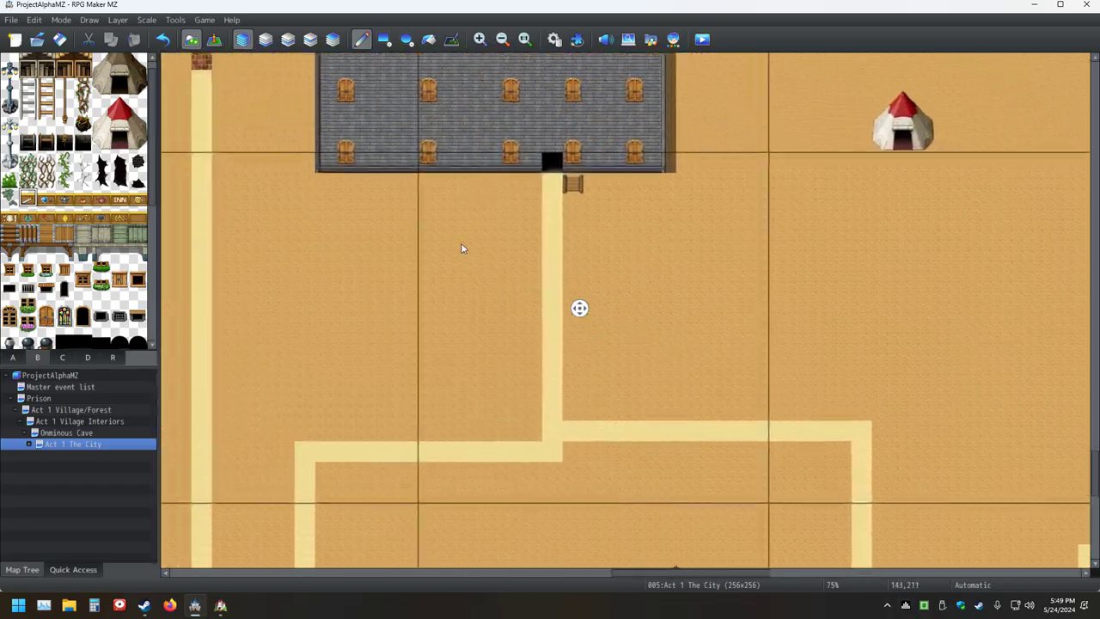
middle_click(537, 318)
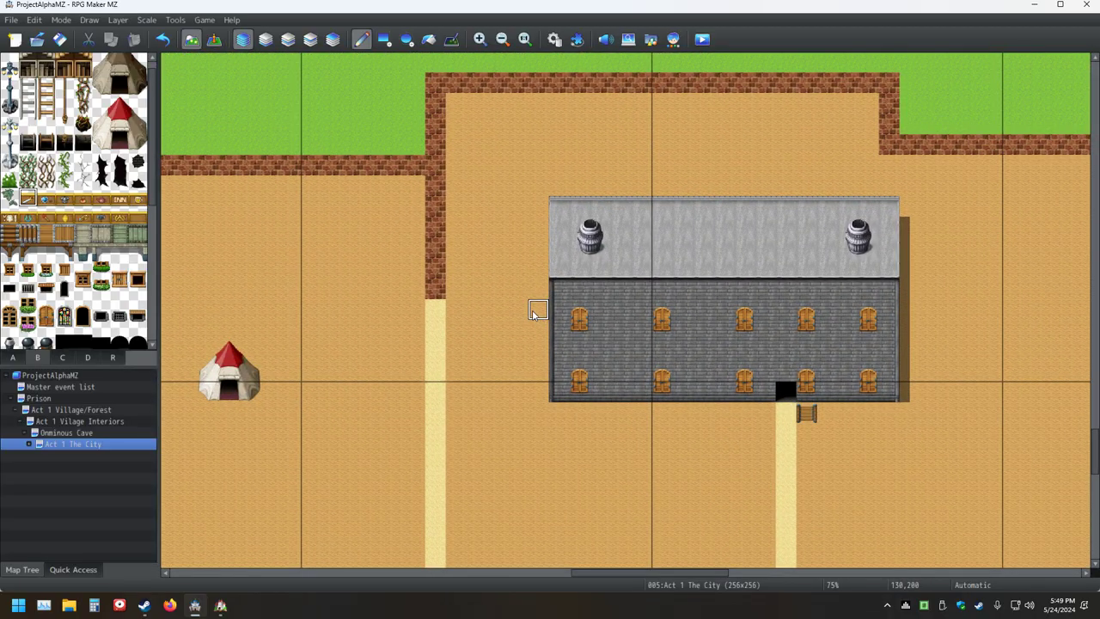
scroll(517, 335, down, 1)
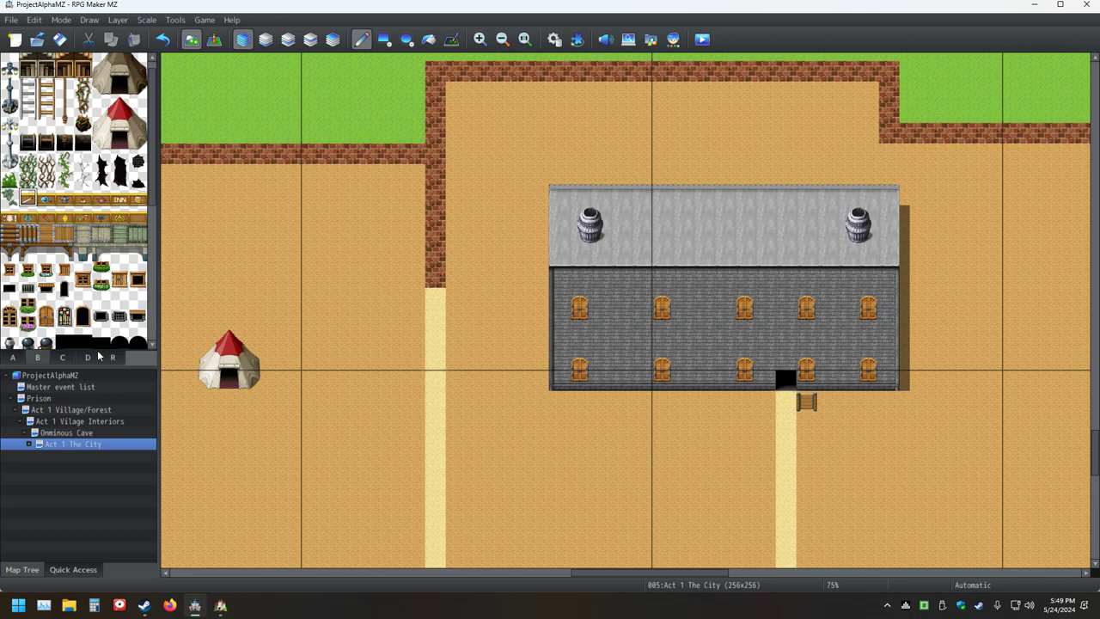
click(21, 360)
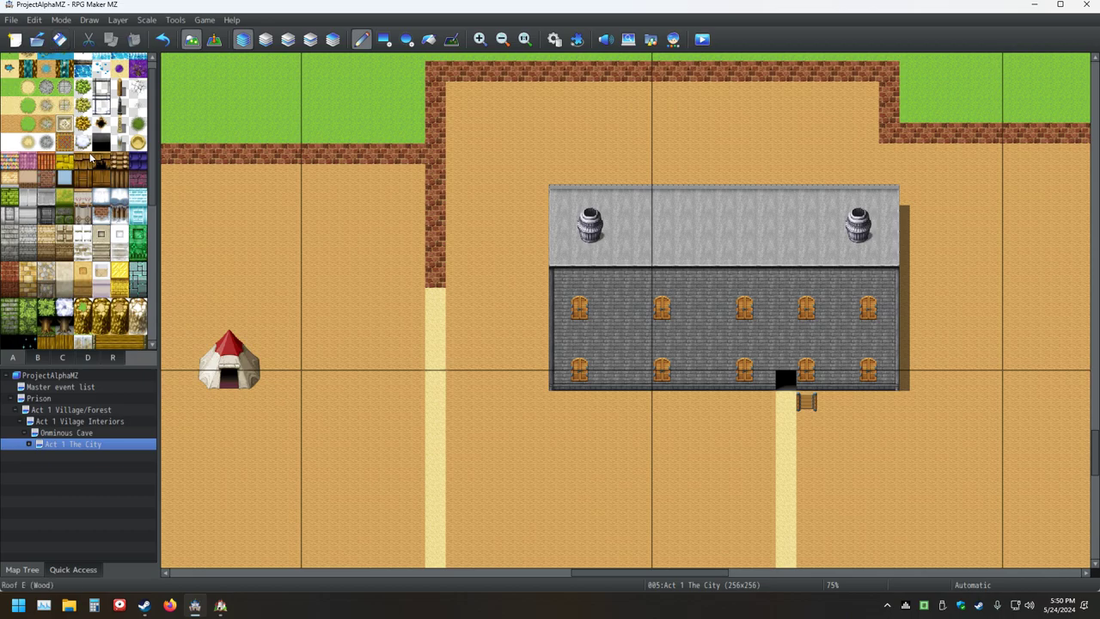
click(384, 39)
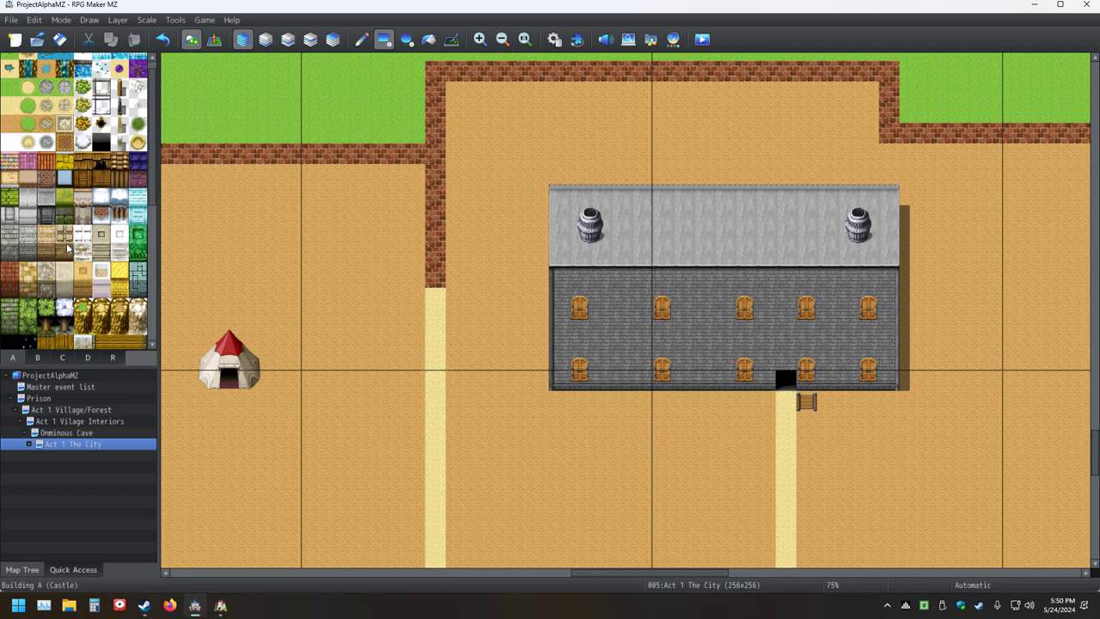
click(101, 237)
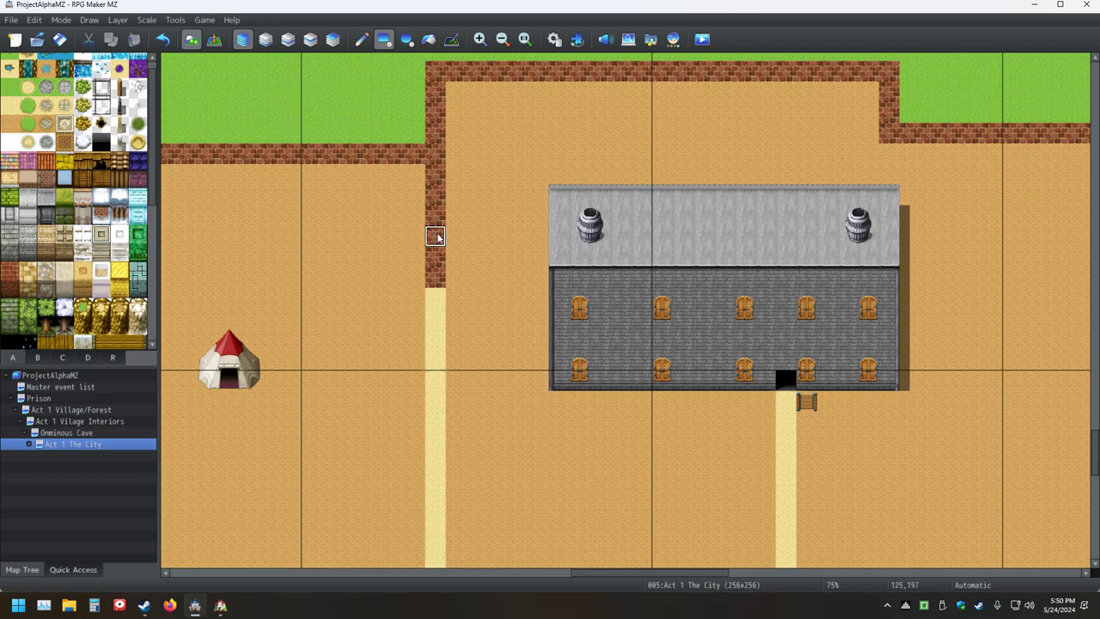
click(560, 228)
drag(563, 225, 885, 225)
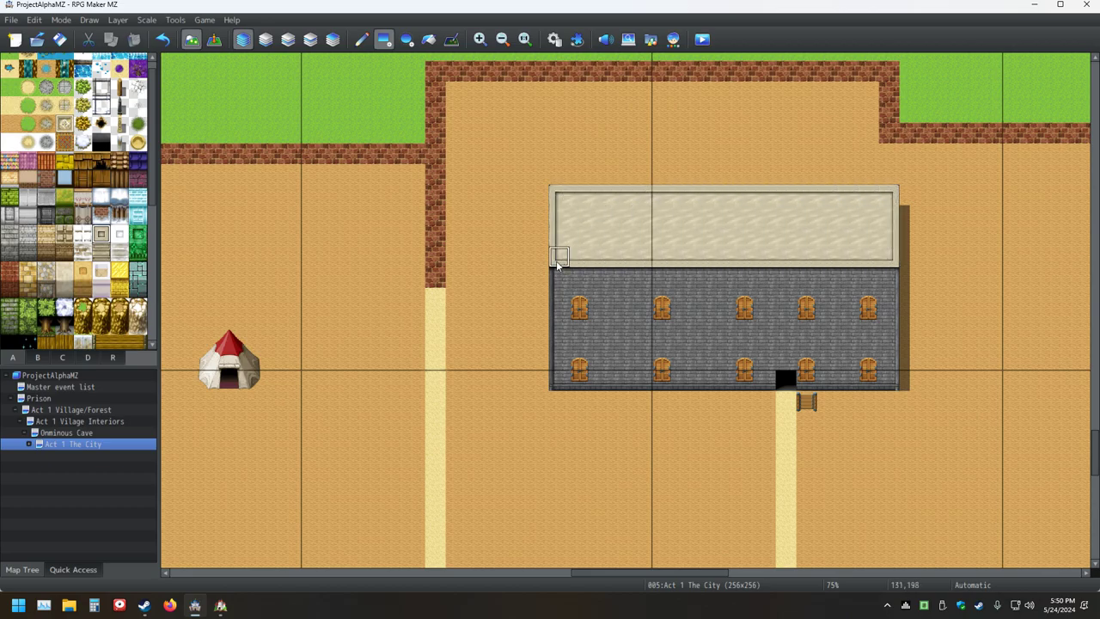
click(107, 254)
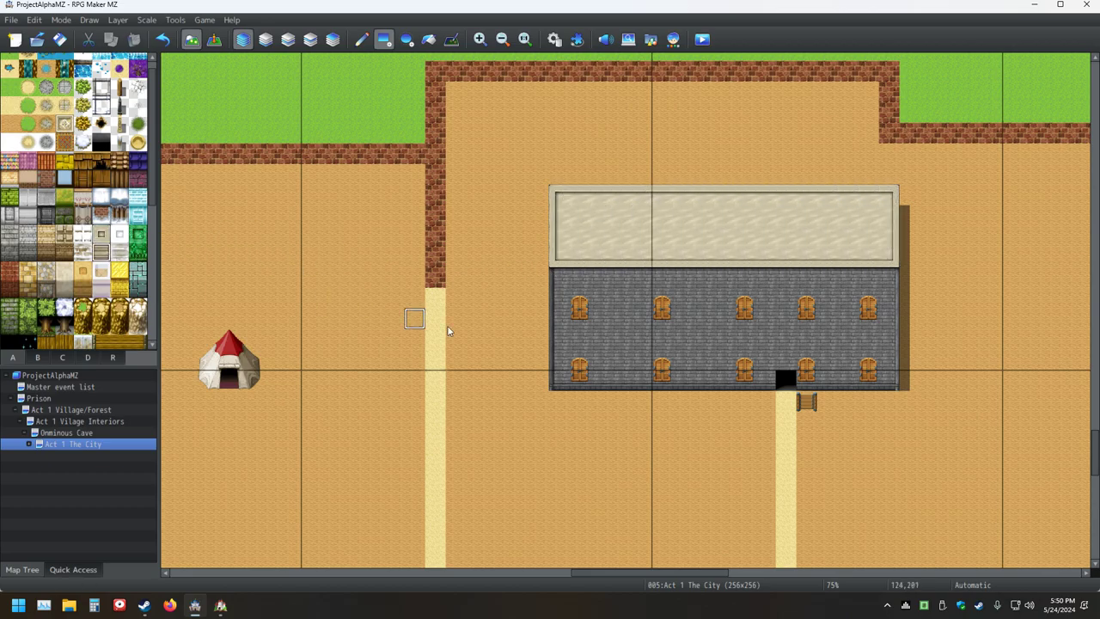
mouse_move(559, 384)
mouse_down()
mouse_move(560, 273)
mouse_move(798, 288)
mouse_move(879, 278)
mouse_move(862, 285)
mouse_up()
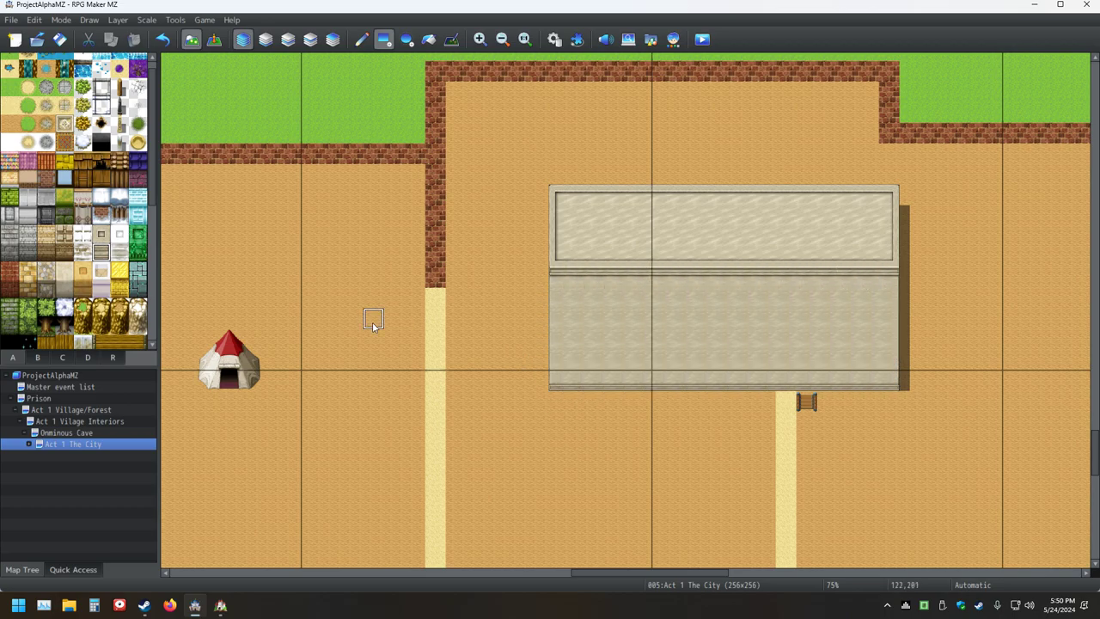
click(163, 41)
click(166, 42)
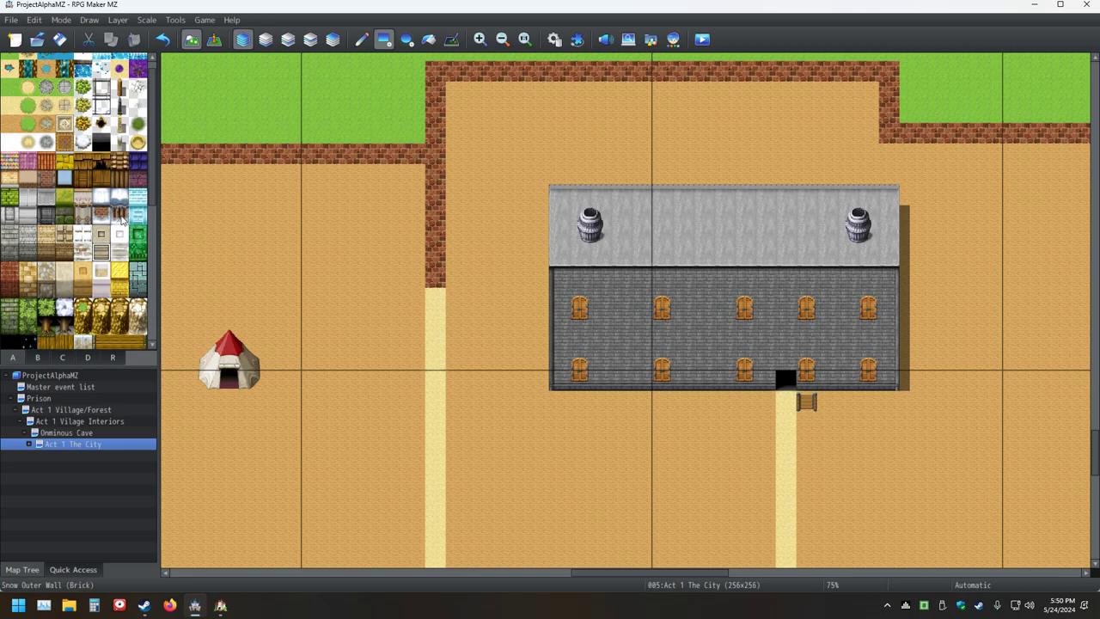
scroll(246, 270, down, 5)
middle_click(379, 261)
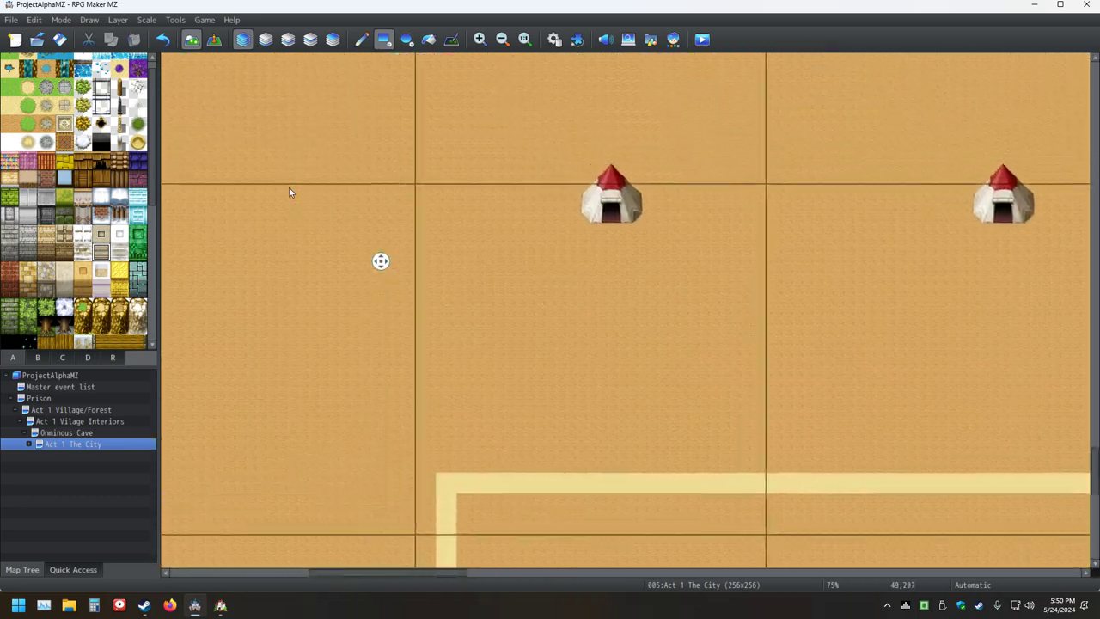
middle_click(414, 323)
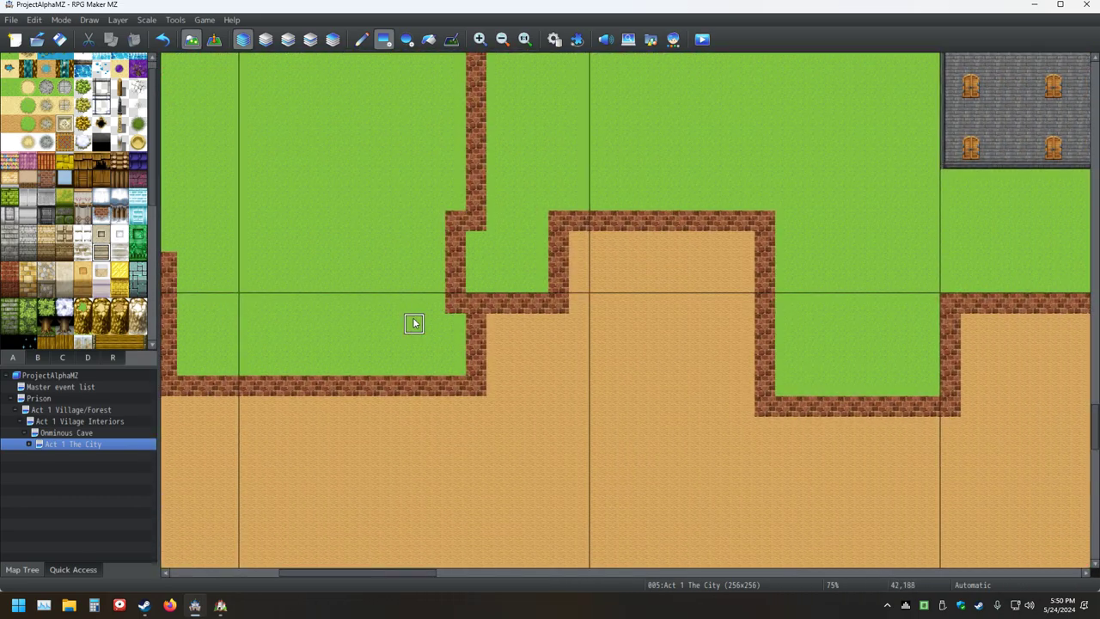
Cover the dark grey wall of the building on the dirt ground, east of the brick path, with plain beige wall tiles
ctrl+scroll(413, 323, down, 3)
middle_click(413, 319)
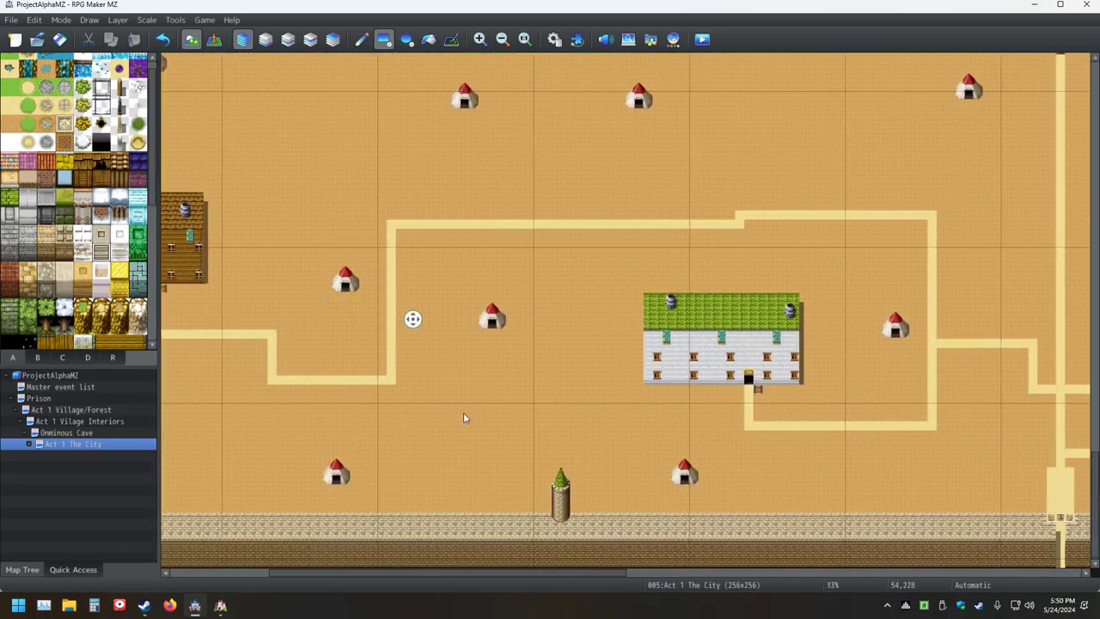
middle_click(463, 409)
middle_click(503, 380)
middle_click(375, 380)
middle_click(375, 380)
middle_click(490, 388)
ctrl+scroll(504, 401, up, 3)
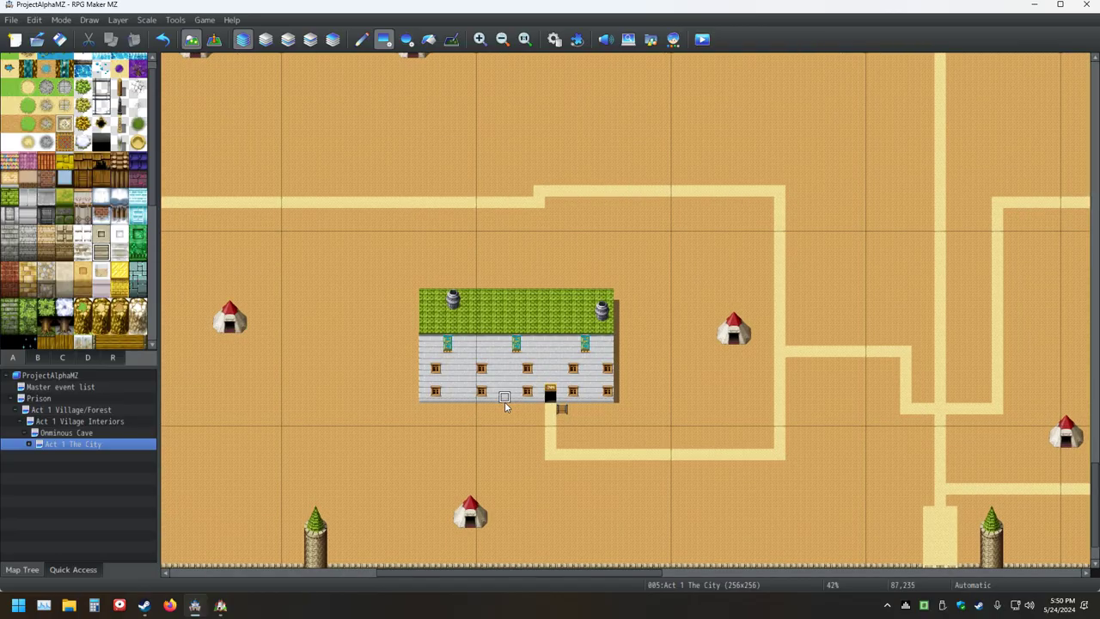
middle_click(430, 372)
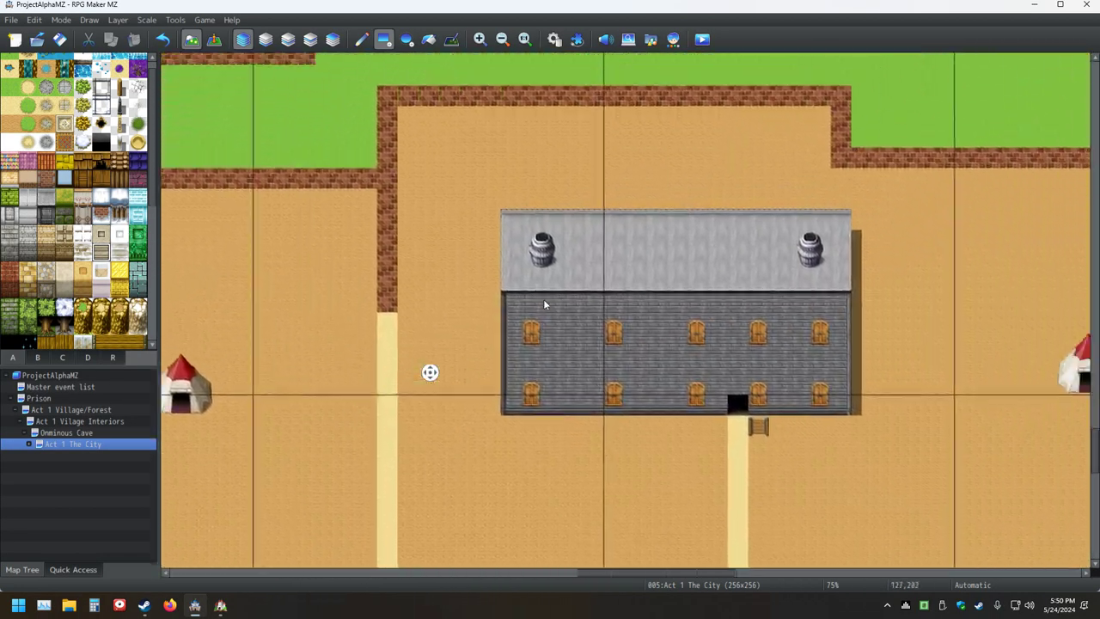
middle_click(544, 299)
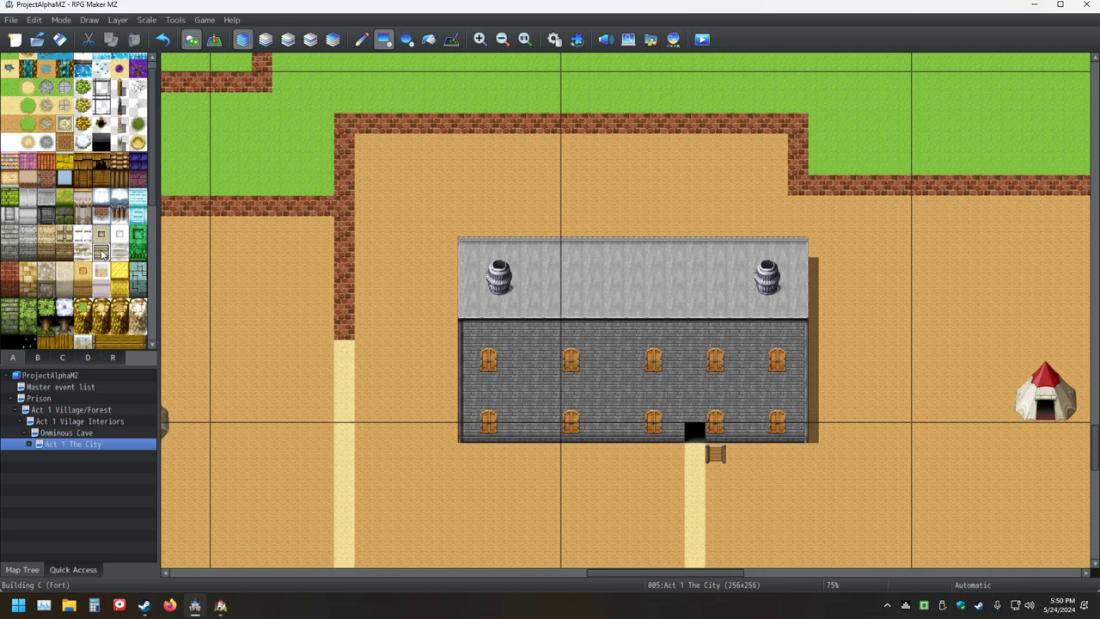
click(28, 177)
drag(468, 434, 792, 333)
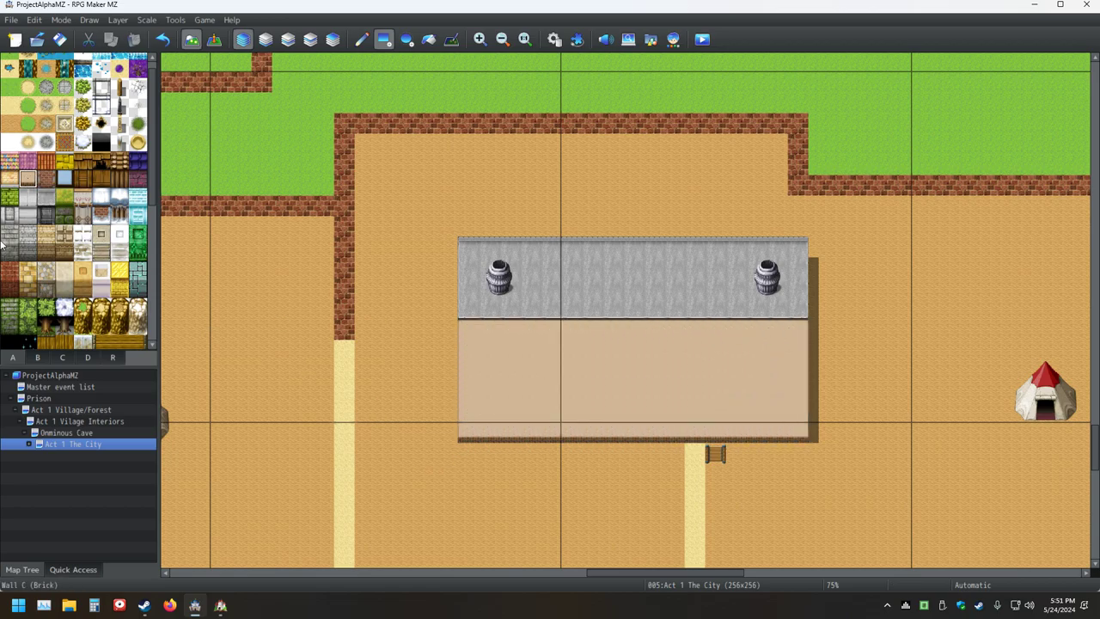
Try a multicoloured roof on the beige building, undo it, fill the roof with yellow tiles instead, and save the project
mouse_move(468, 309)
mouse_down()
mouse_move(467, 246)
mouse_move(797, 247)
mouse_up()
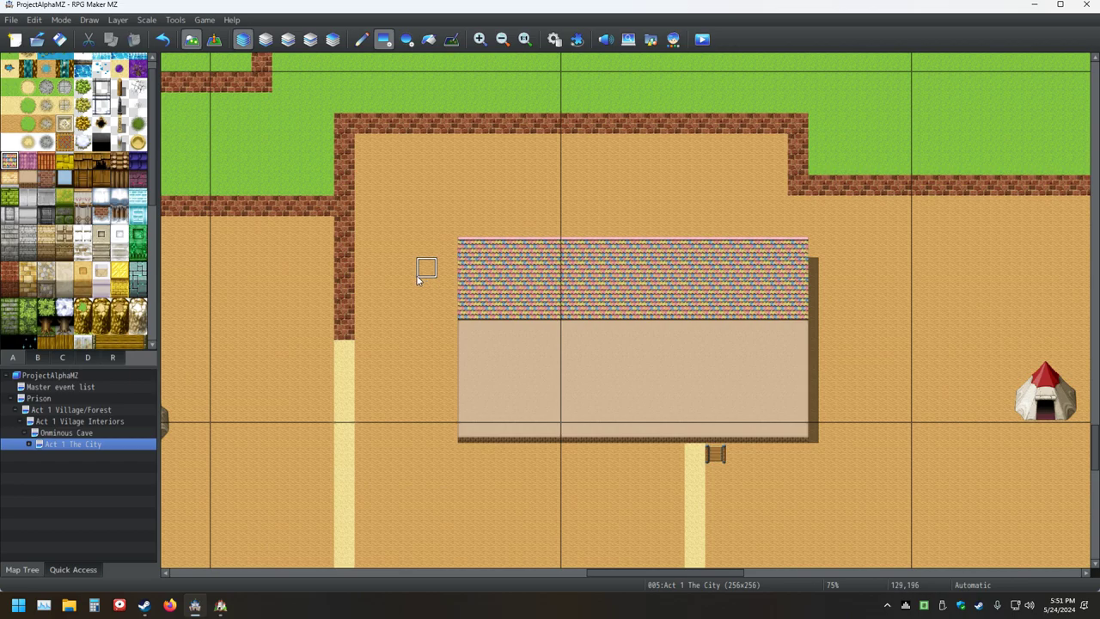
key(ctrl+z)
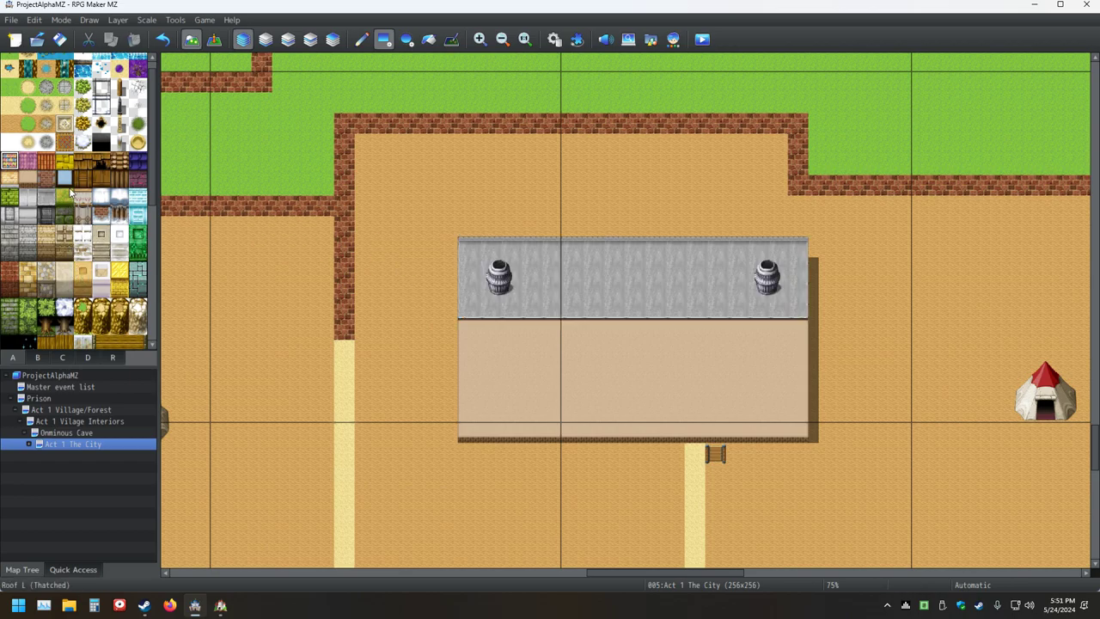
click(65, 161)
mouse_move(469, 307)
mouse_down()
mouse_move(518, 249)
mouse_move(799, 249)
mouse_up()
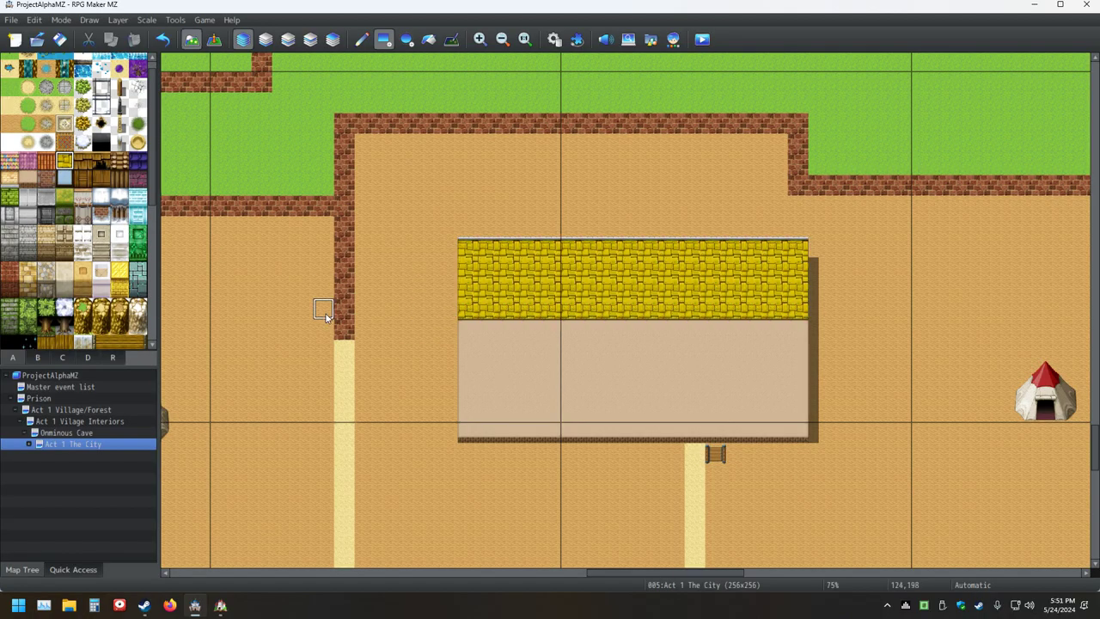
click(59, 40)
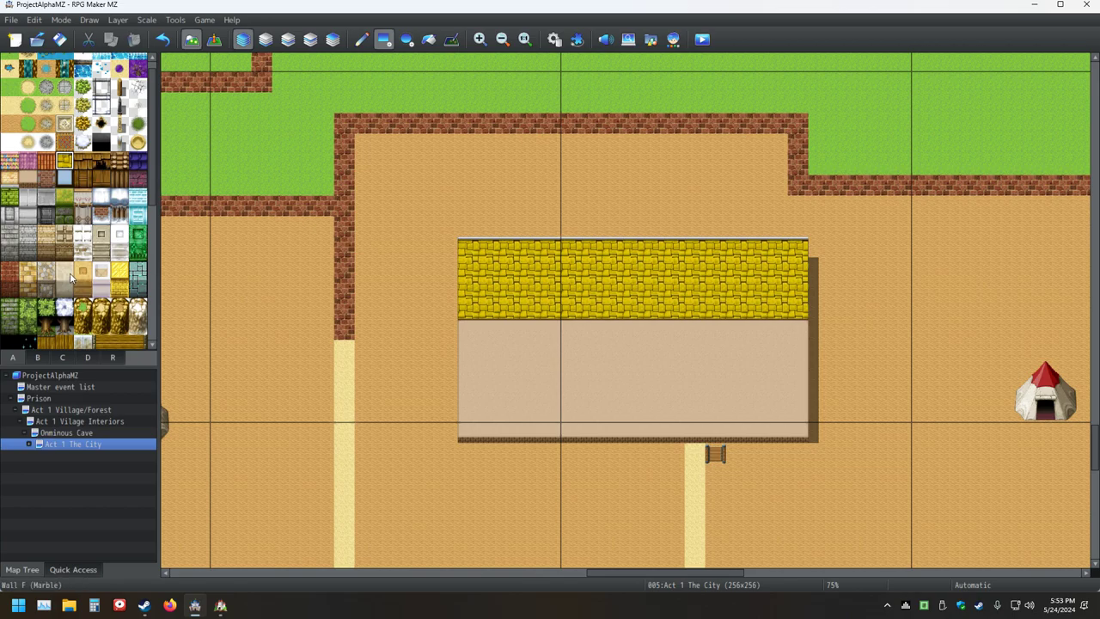
Place the black Entrance A tile at the base of the beige wall where the sandy path meets the building
click(38, 357)
scroll(65, 323, down, 2)
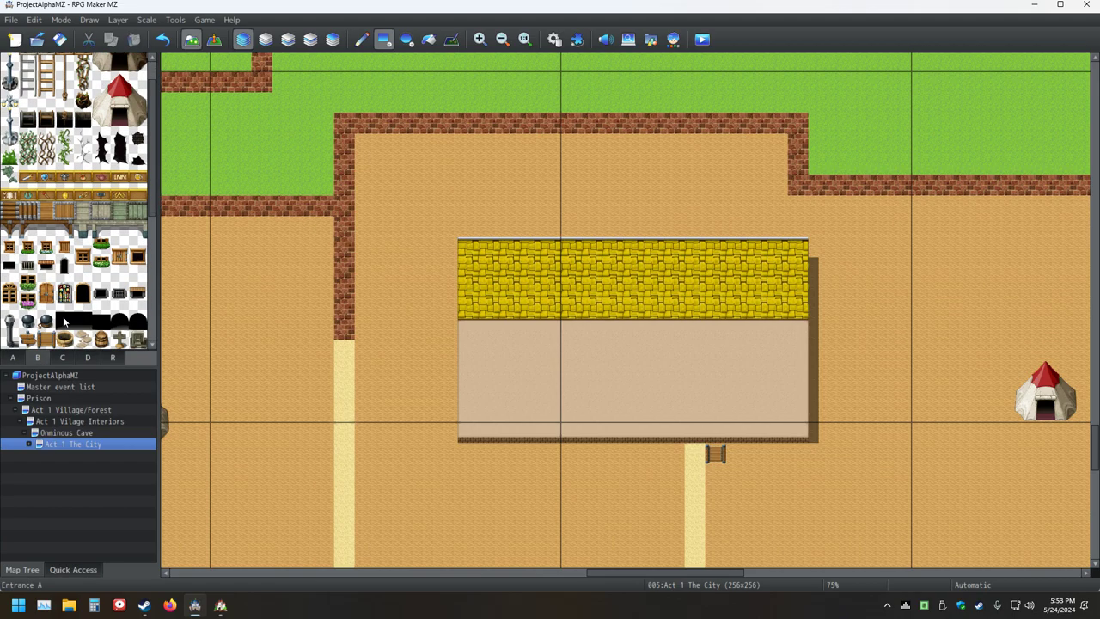
click(65, 323)
click(695, 432)
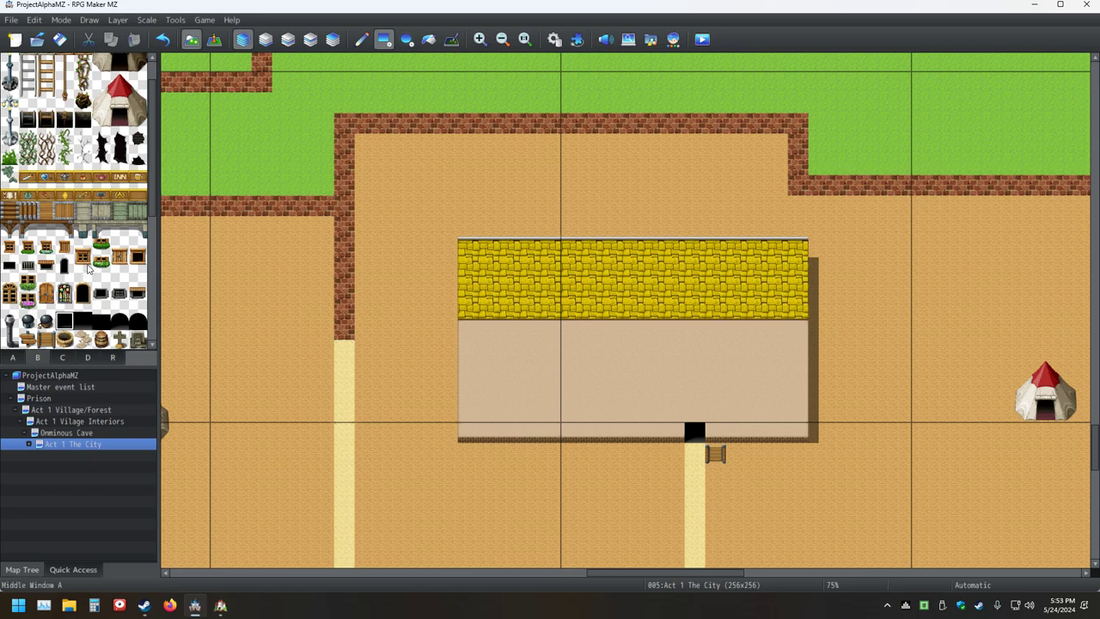
Add a lower row of six wooden Middle Window C windows, evenly spaced along the beige wall
scroll(102, 297, up, 1)
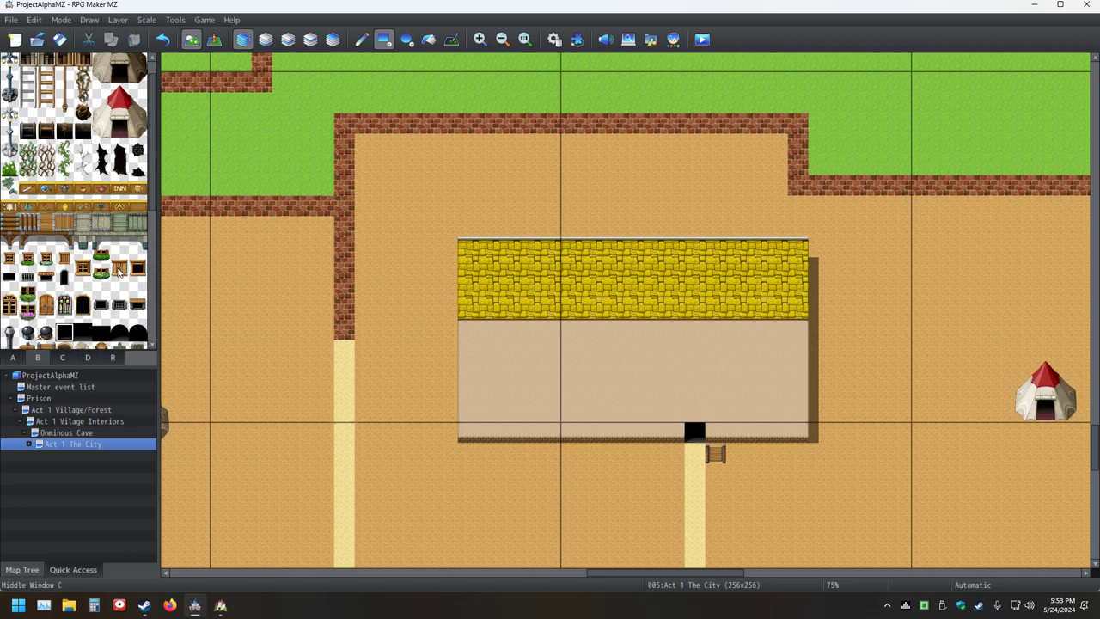
drag(120, 260, 121, 276)
click(683, 409)
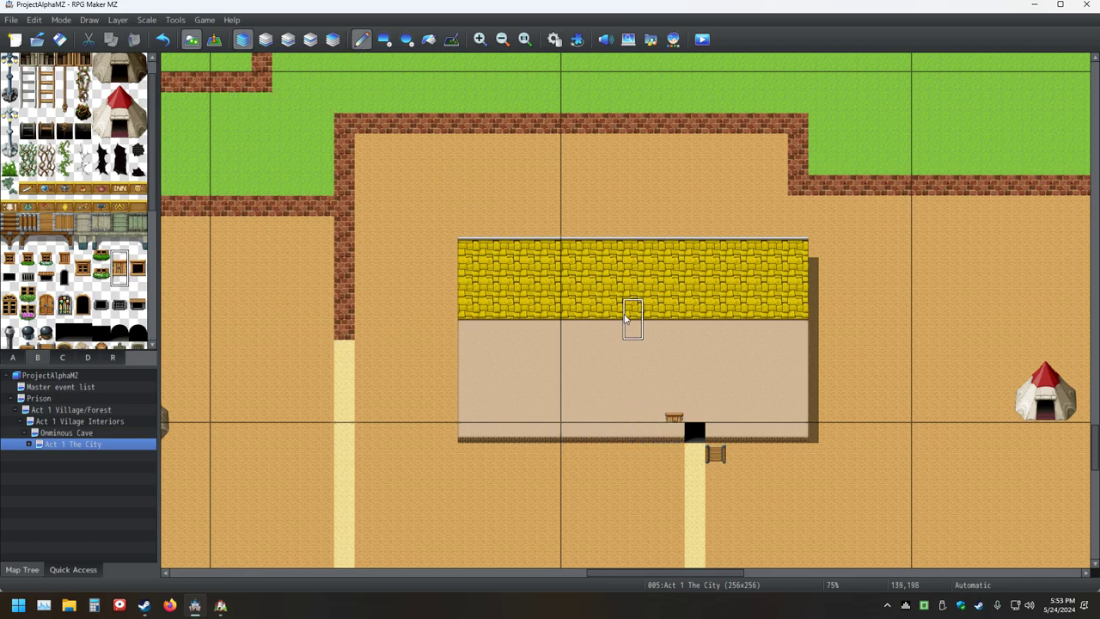
click(616, 414)
click(551, 415)
click(495, 415)
click(737, 414)
click(805, 410)
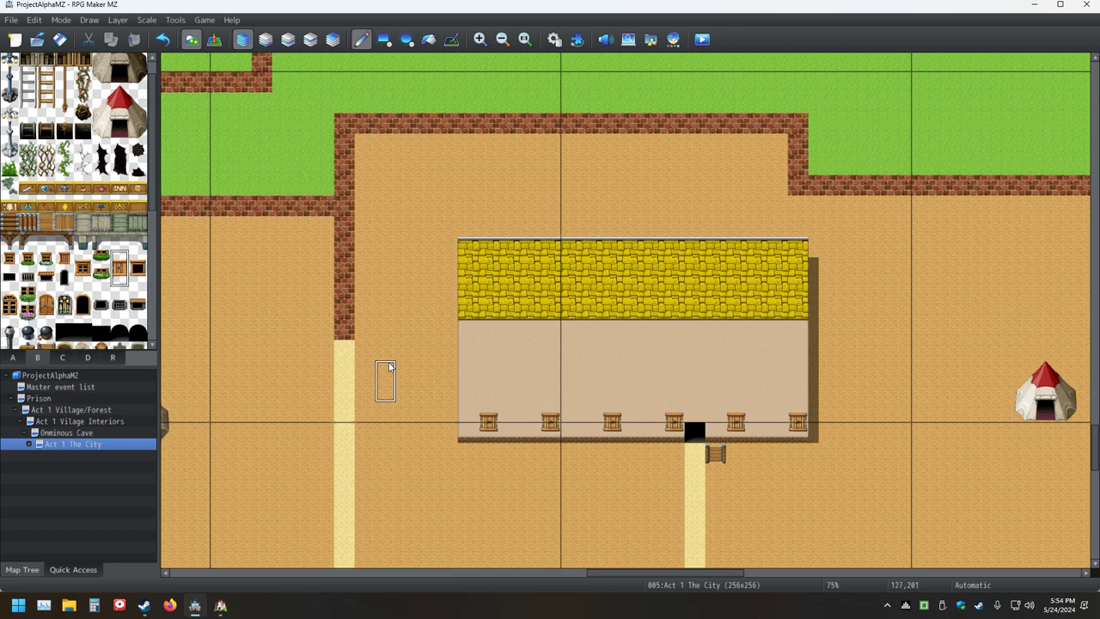
Add an upper row of six matching windows aligned above the lower row, undoing the fifth one placed too low
click(487, 363)
click(551, 363)
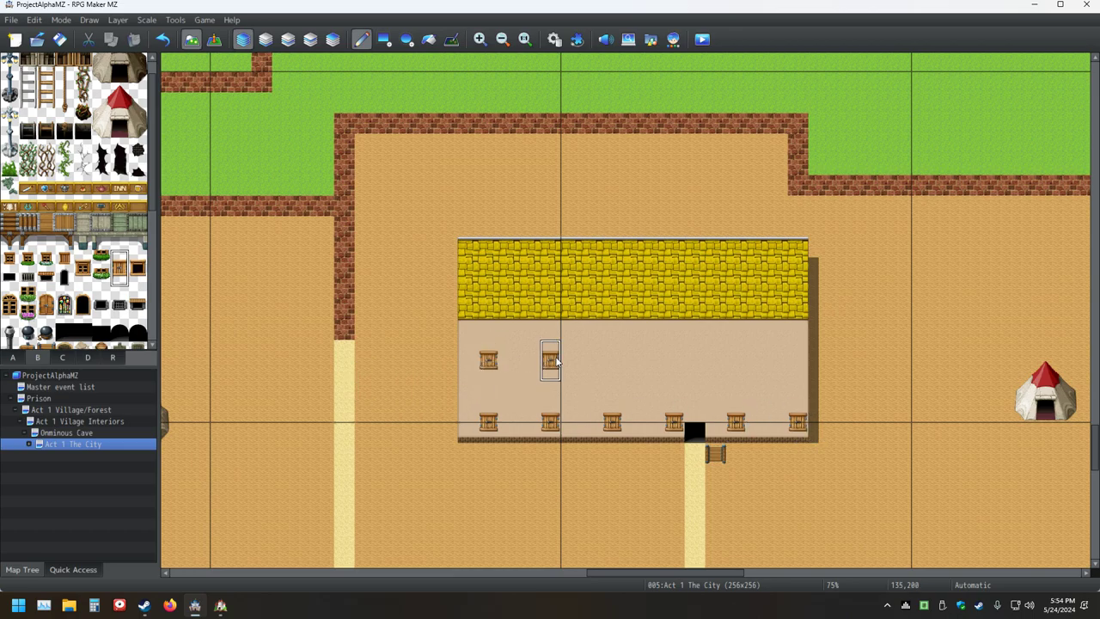
click(614, 363)
click(669, 365)
click(736, 383)
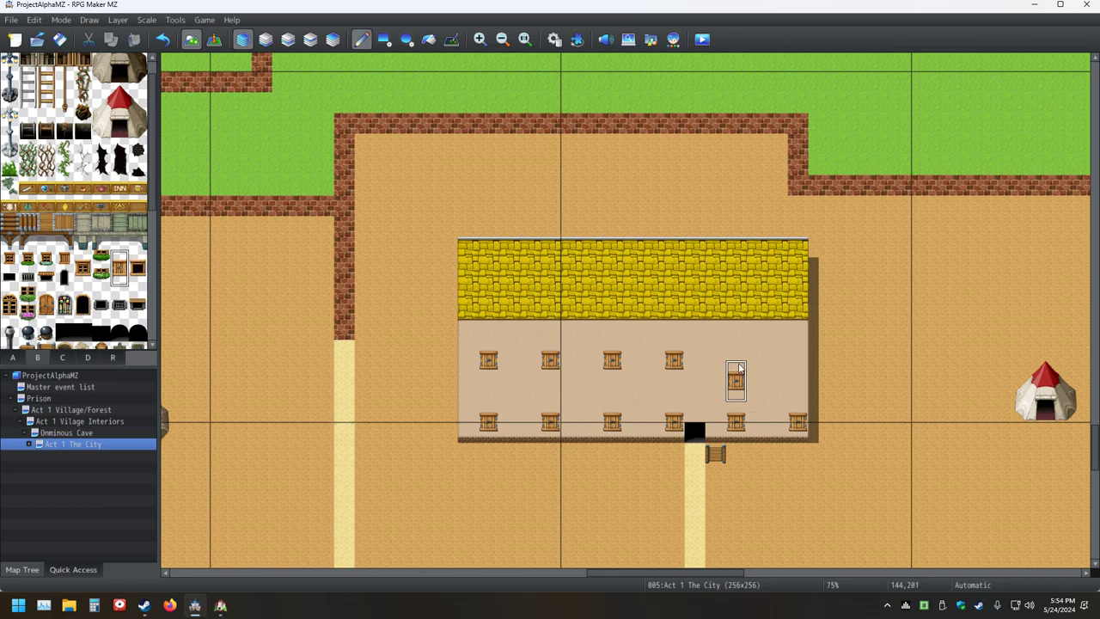
click(163, 40)
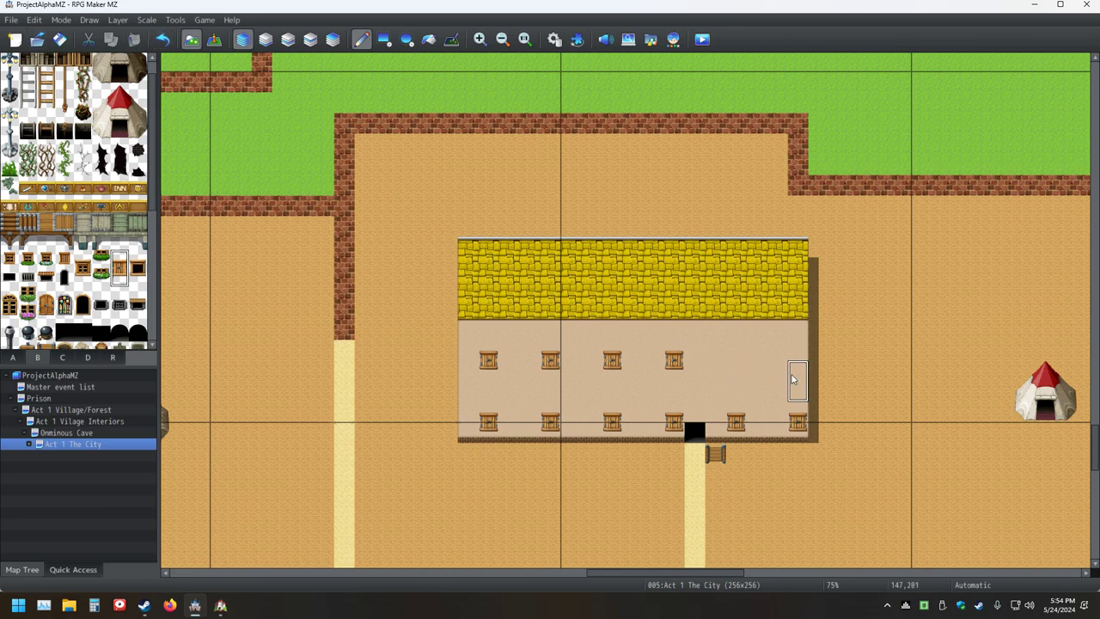
click(735, 359)
click(797, 361)
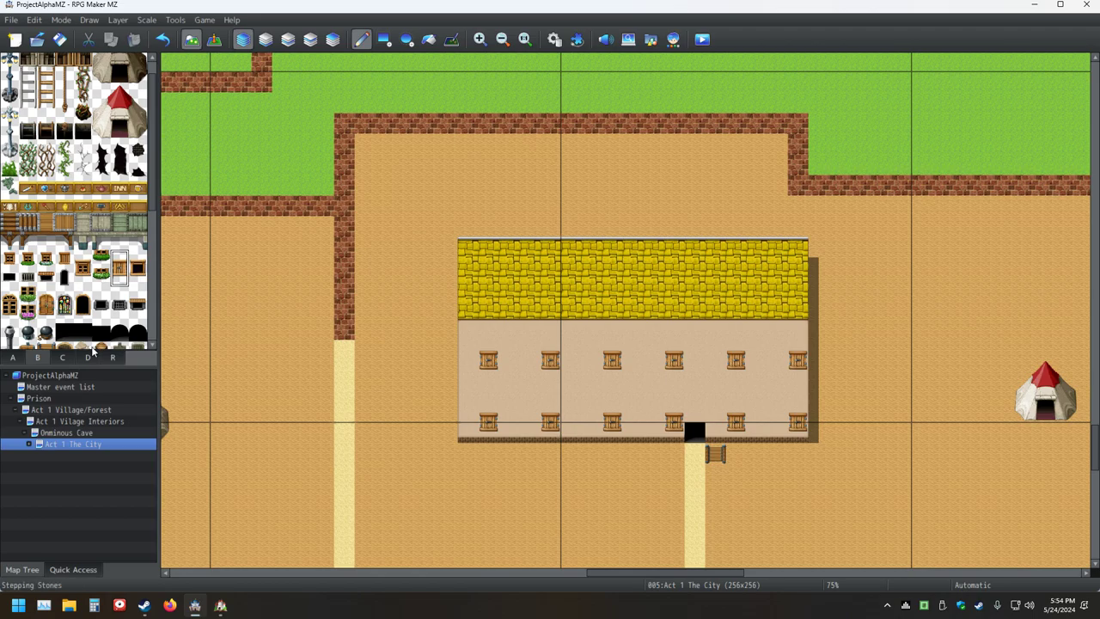
Put two barrel-shaped chimneys on the yellow roof, one near each end
click(68, 359)
click(96, 259)
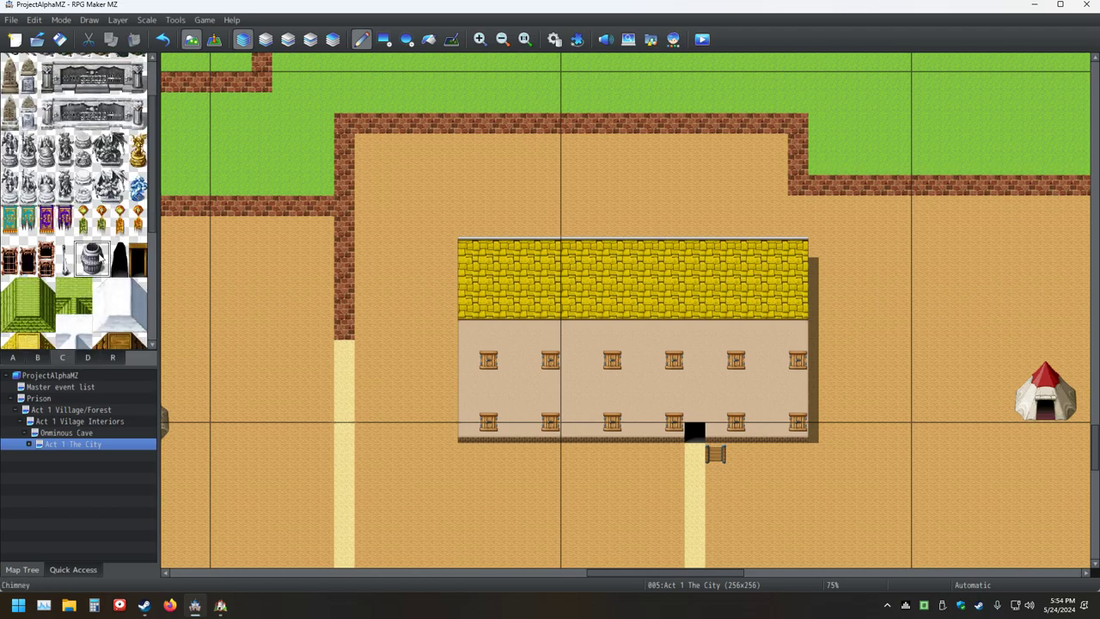
click(519, 277)
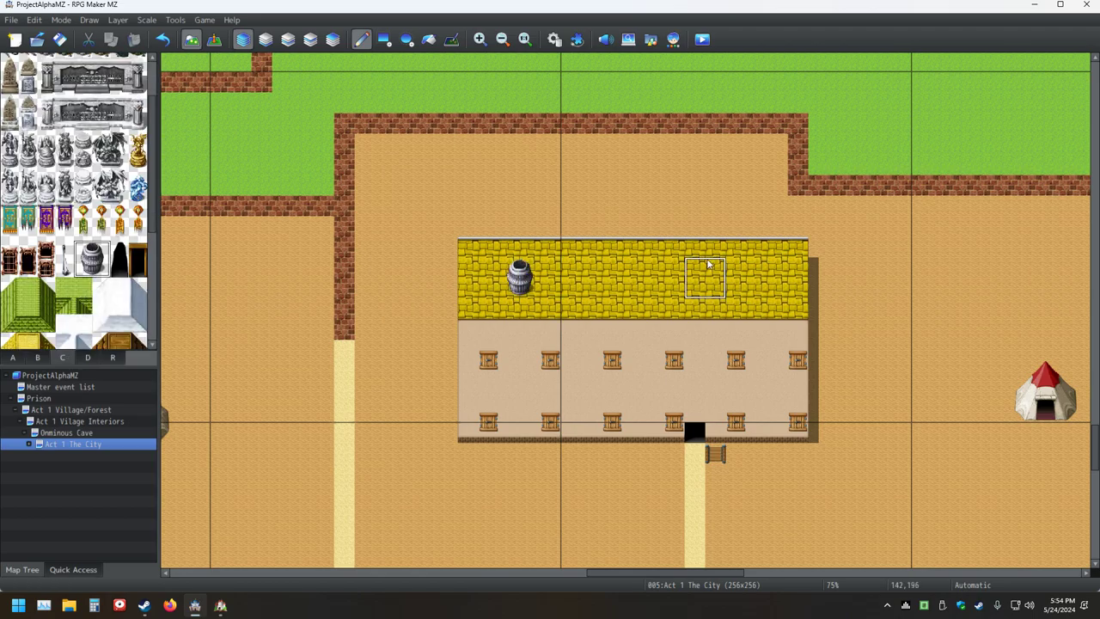
click(767, 297)
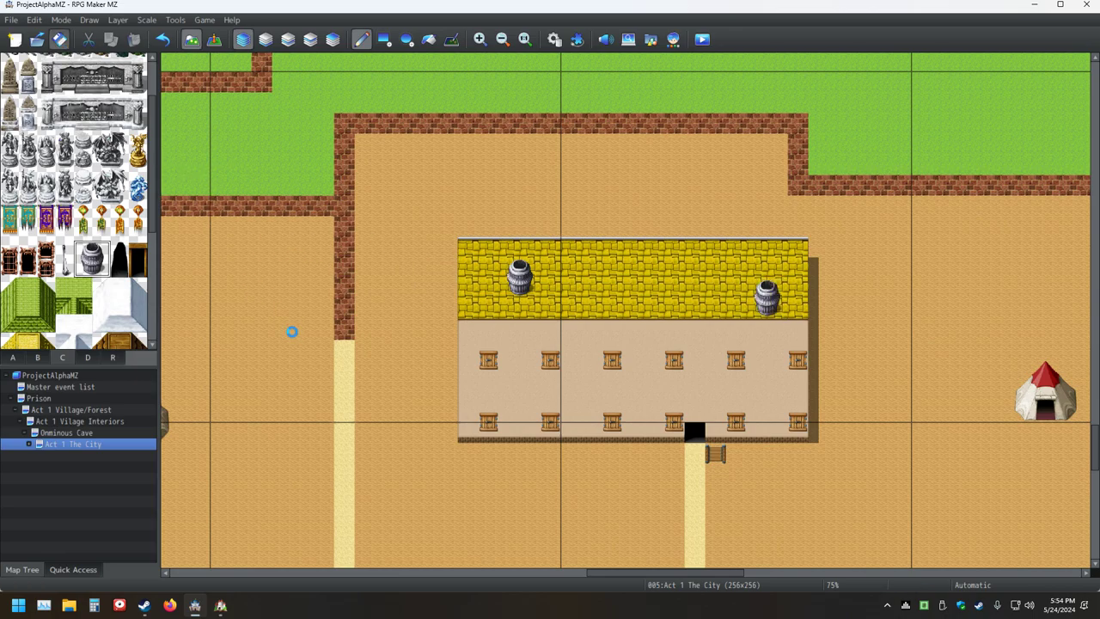
Place one Fencepost B (Metal) tile at the map's western edge, where the grass border meets the stone city wall
middle_click(438, 323)
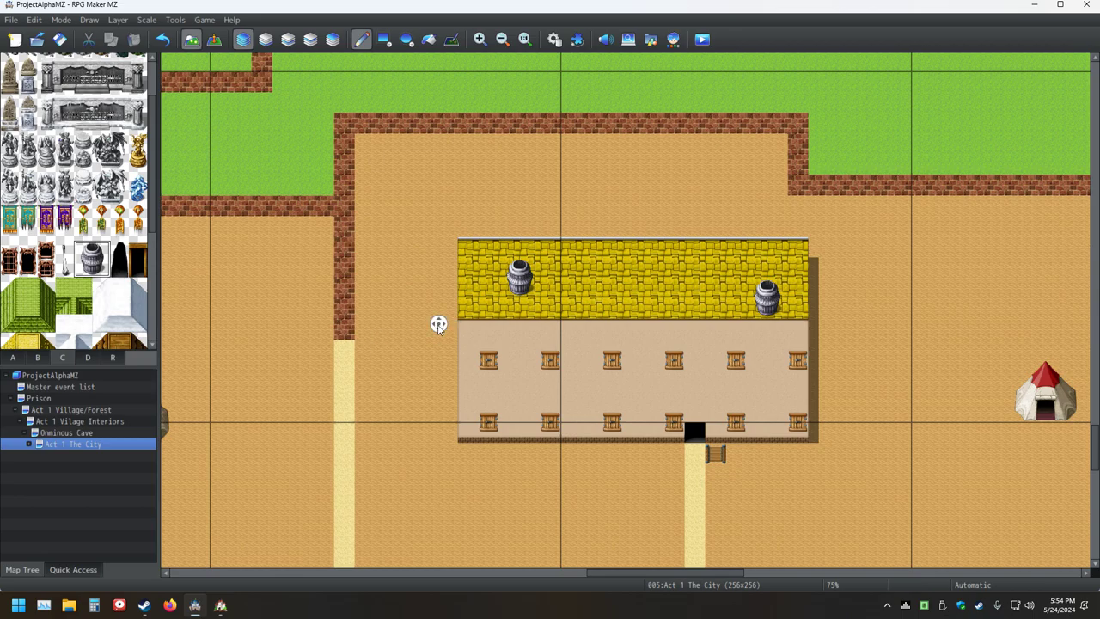
ctrl+scroll(343, 307, down, 2)
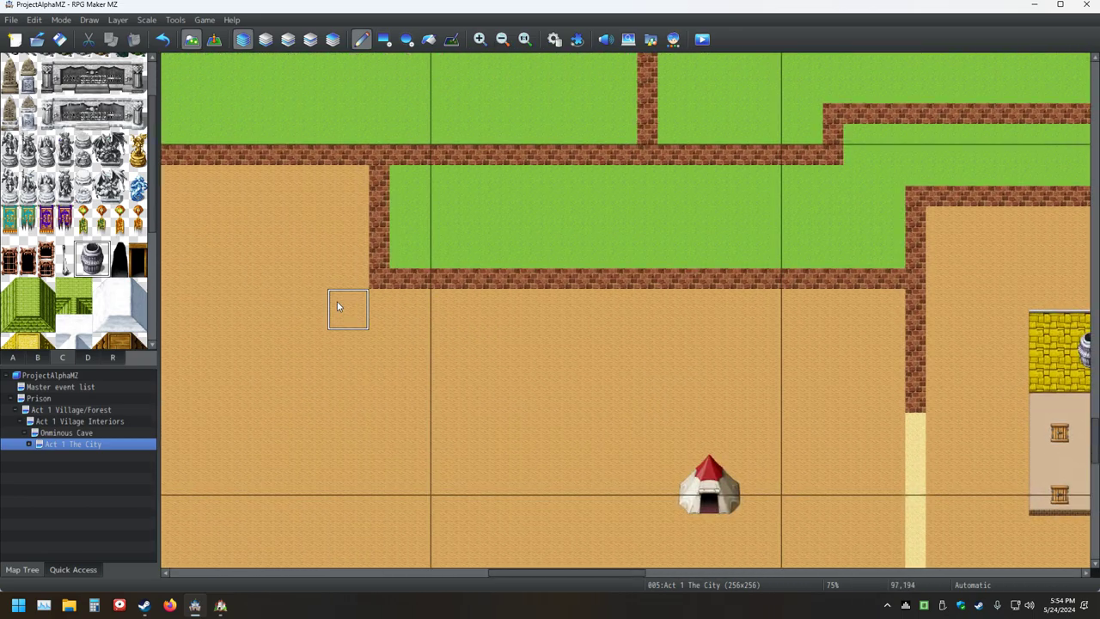
ctrl+scroll(332, 323, down, 1)
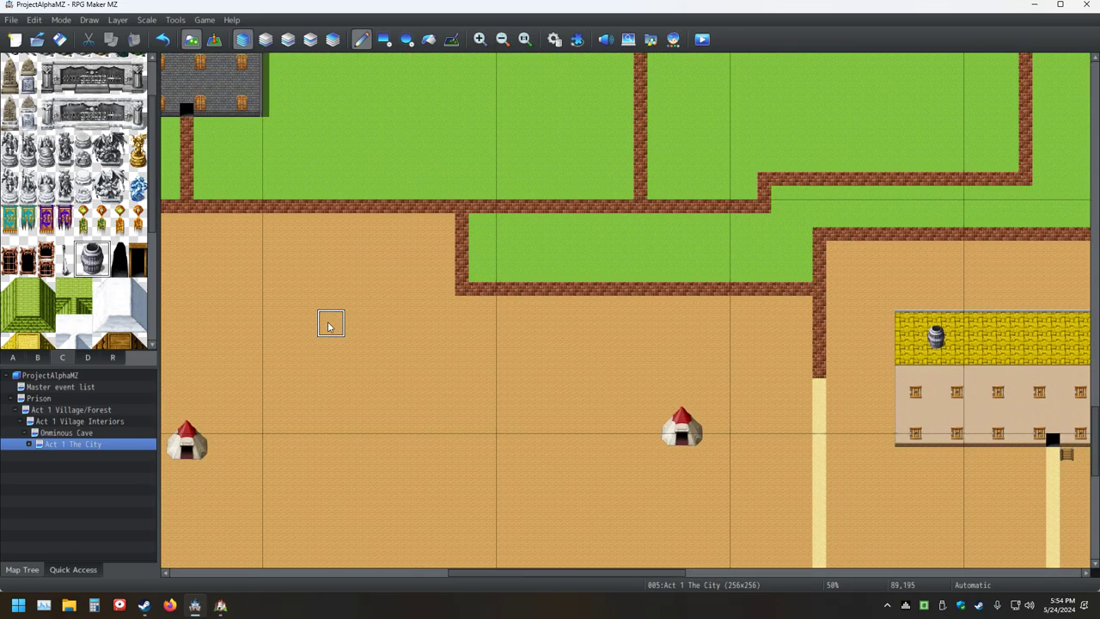
ctrl+scroll(328, 325, down, 2)
middle_click(339, 310)
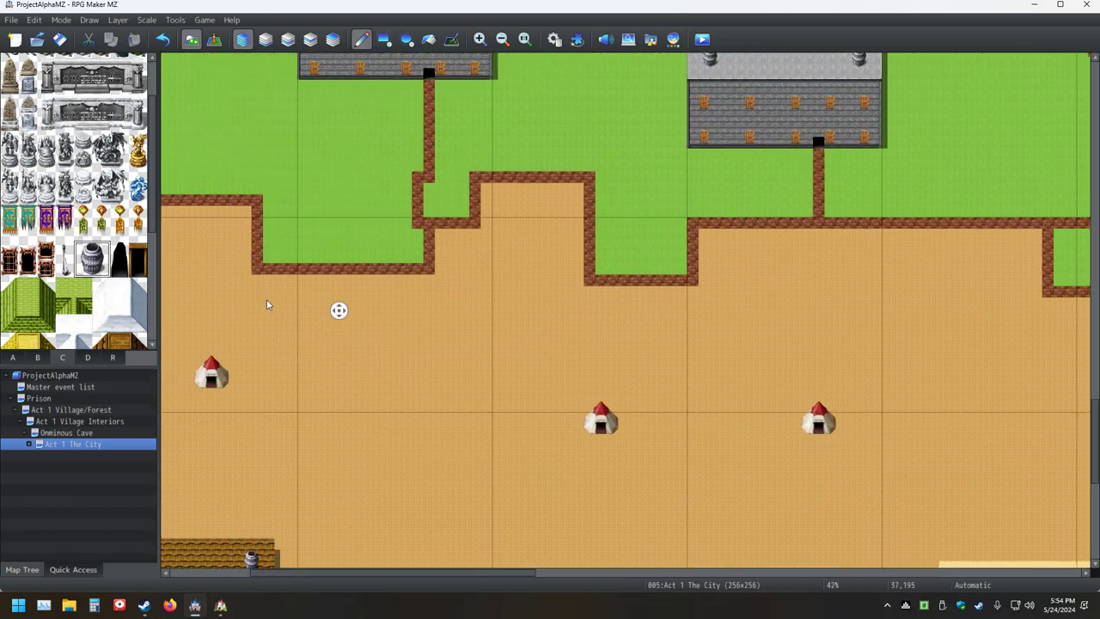
middle_click(274, 283)
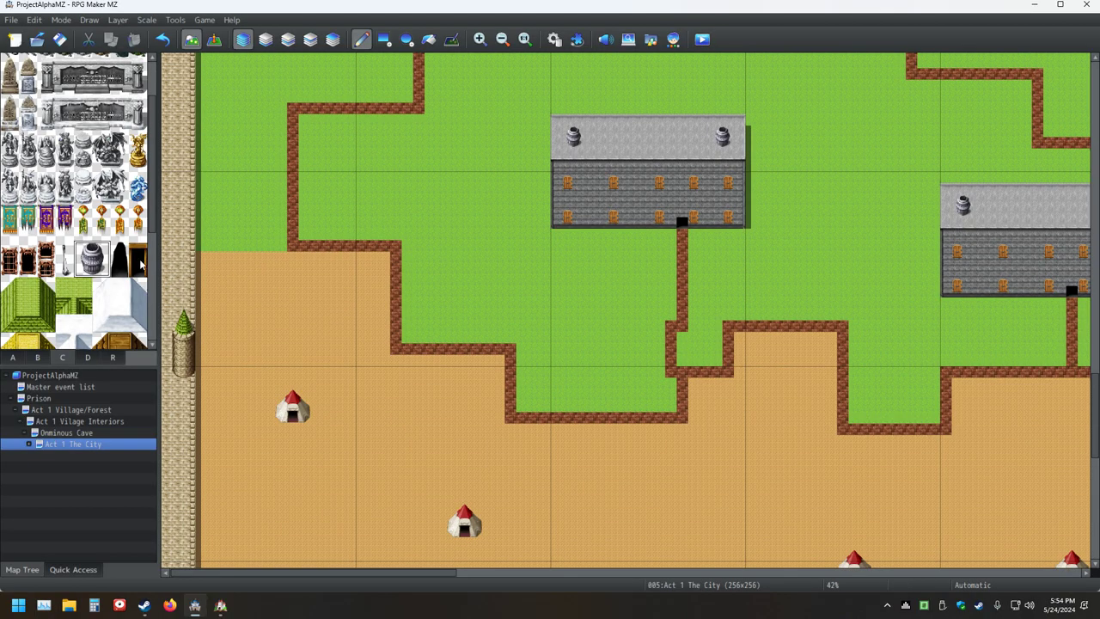
click(15, 357)
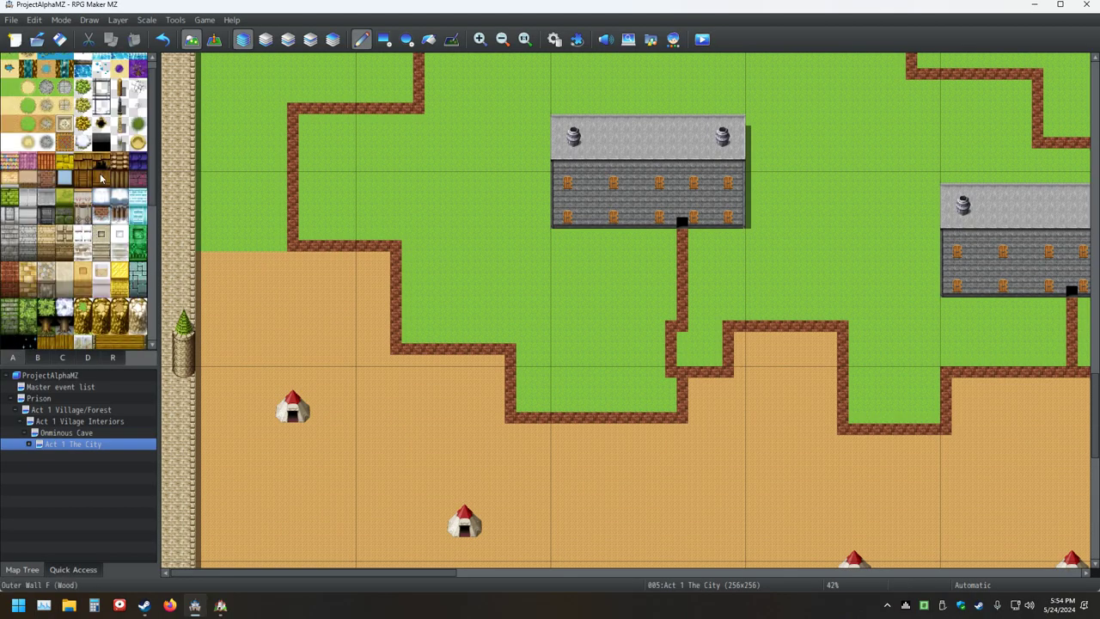
click(121, 107)
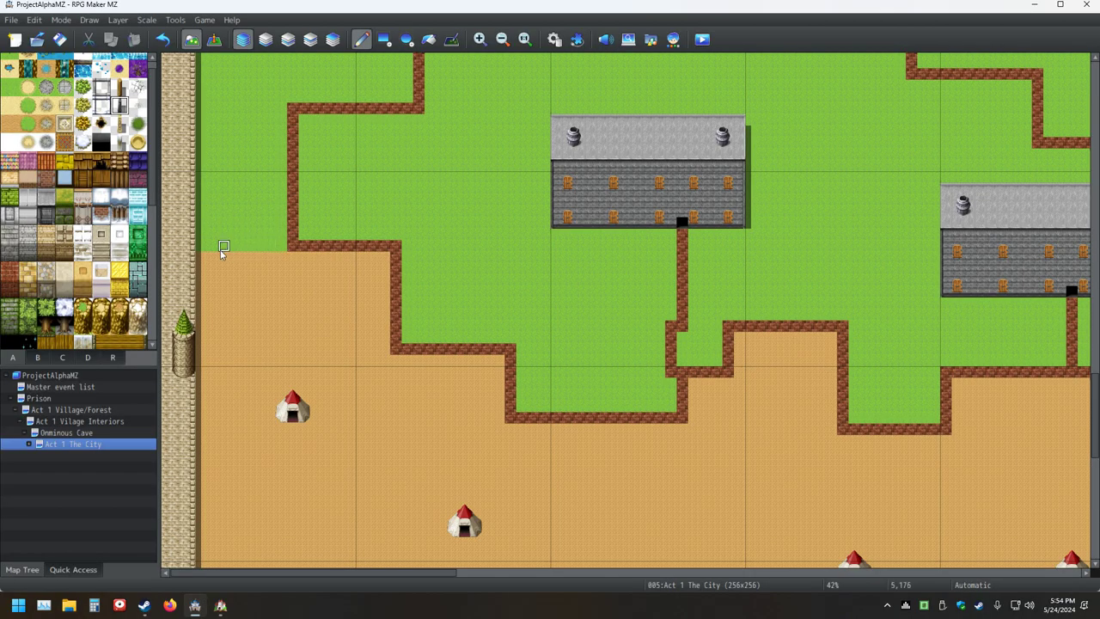
ctrl+scroll(213, 268, up, 5)
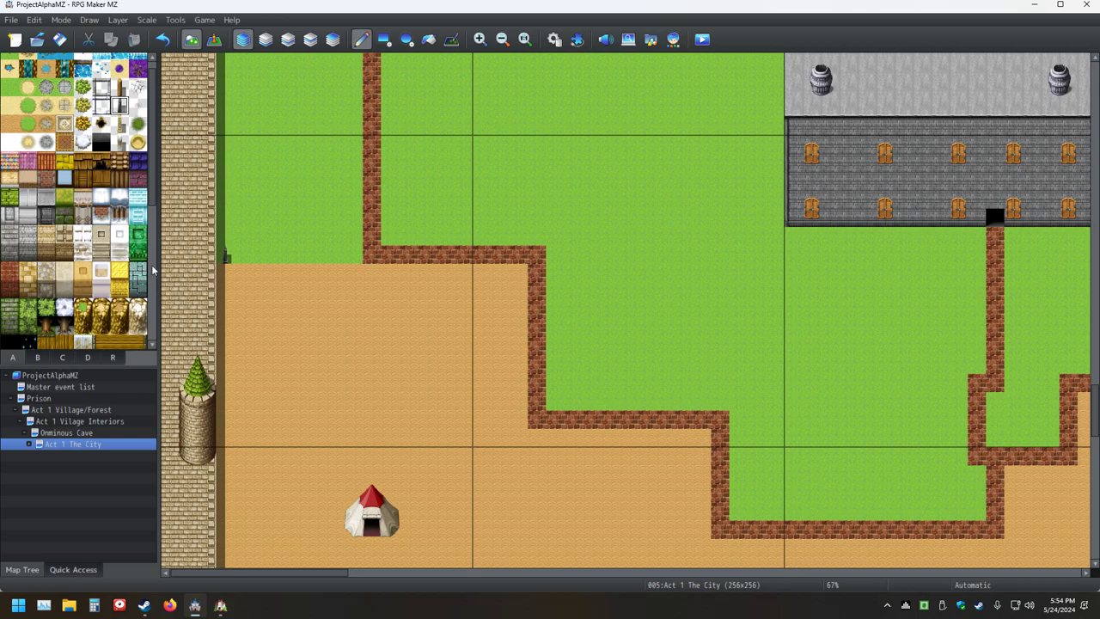
Try Fencepost B (Metal) tiles on and beside the stone city wall's edge, removing the one on the wall so the fence starts against it
click(384, 39)
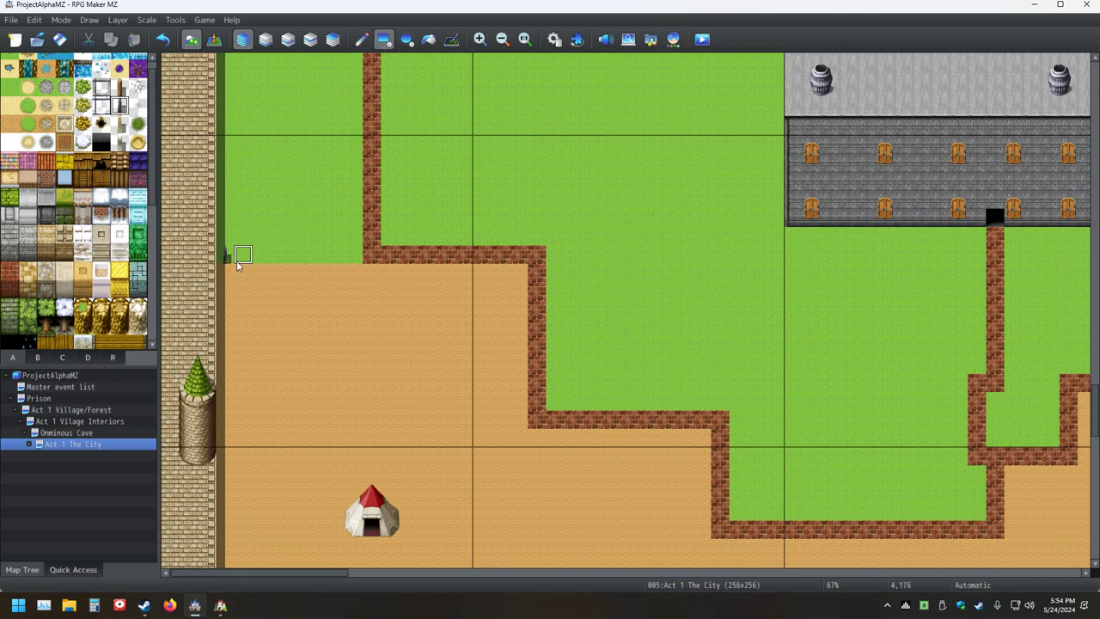
click(225, 255)
click(225, 255)
click(225, 256)
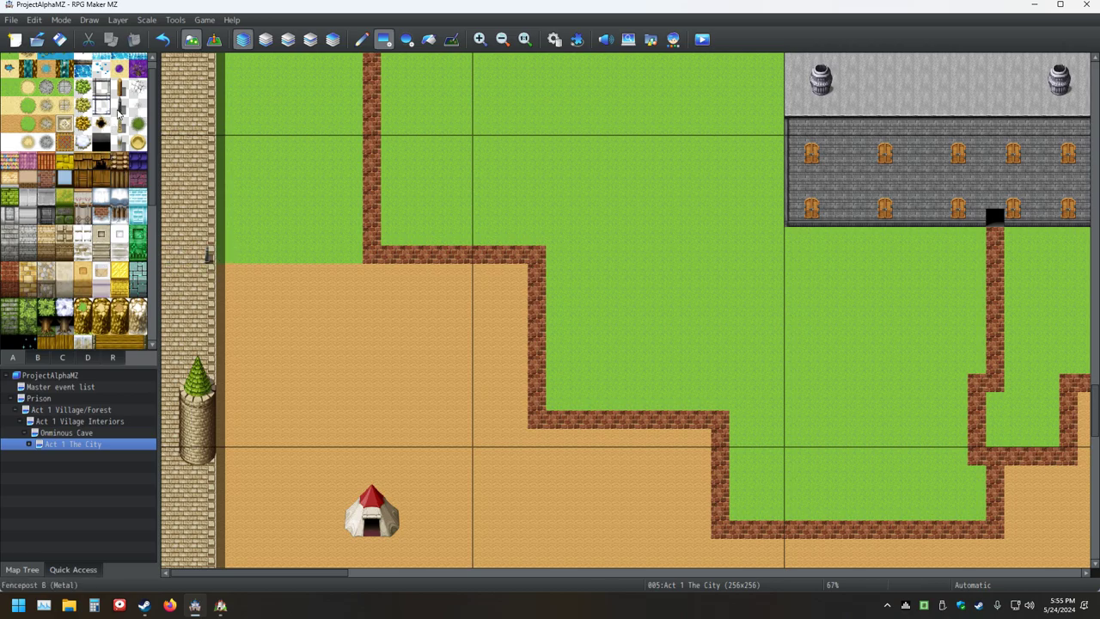
click(220, 262)
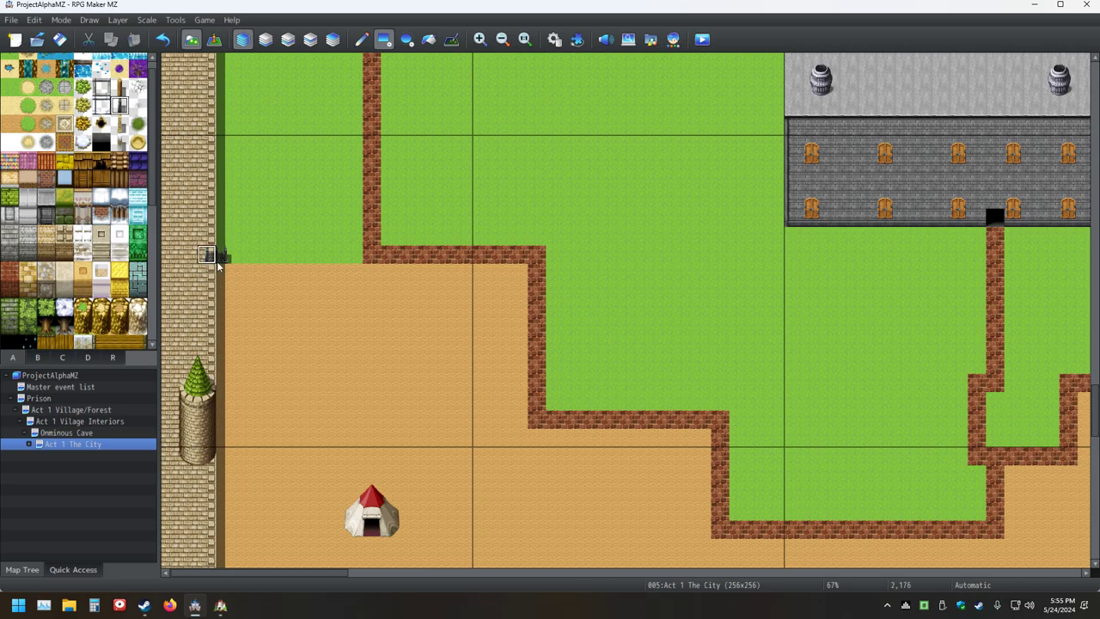
key(ctrl+z)
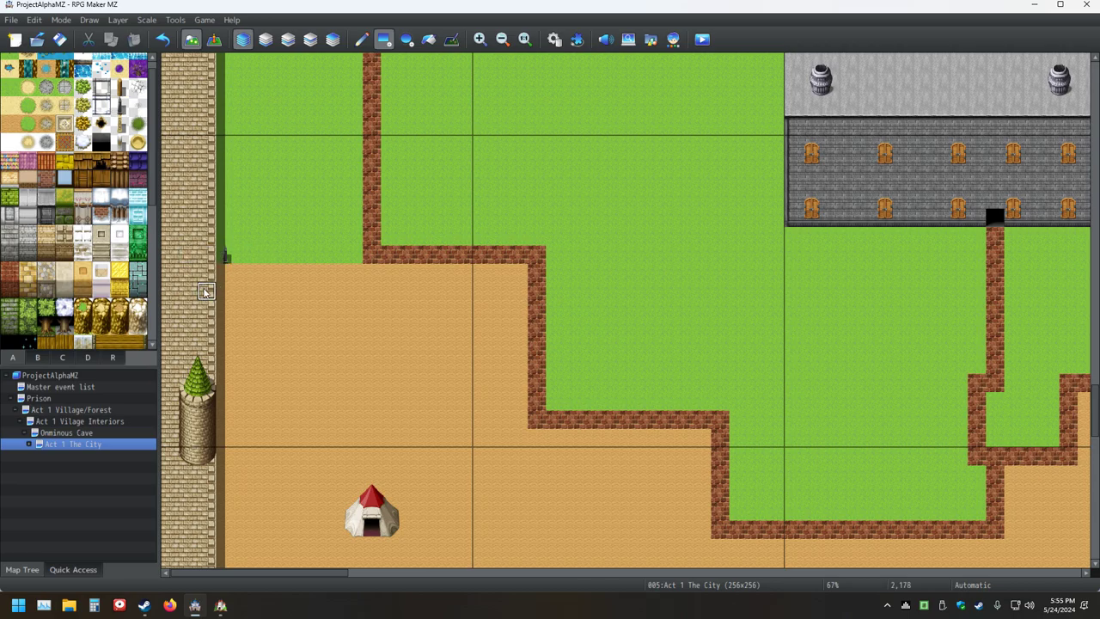
click(214, 254)
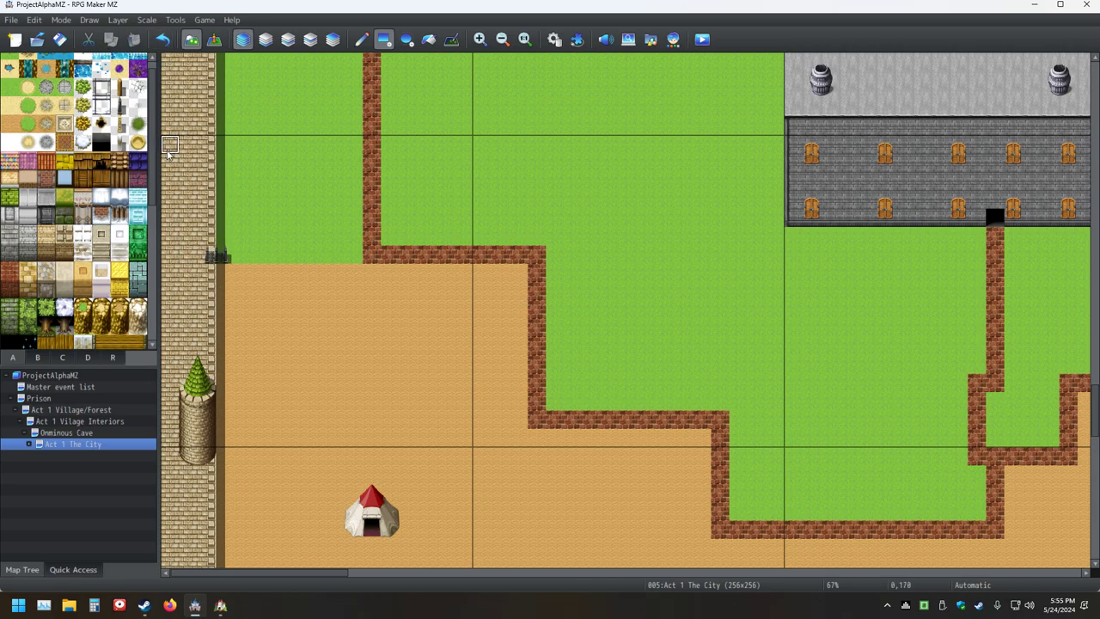
click(212, 253)
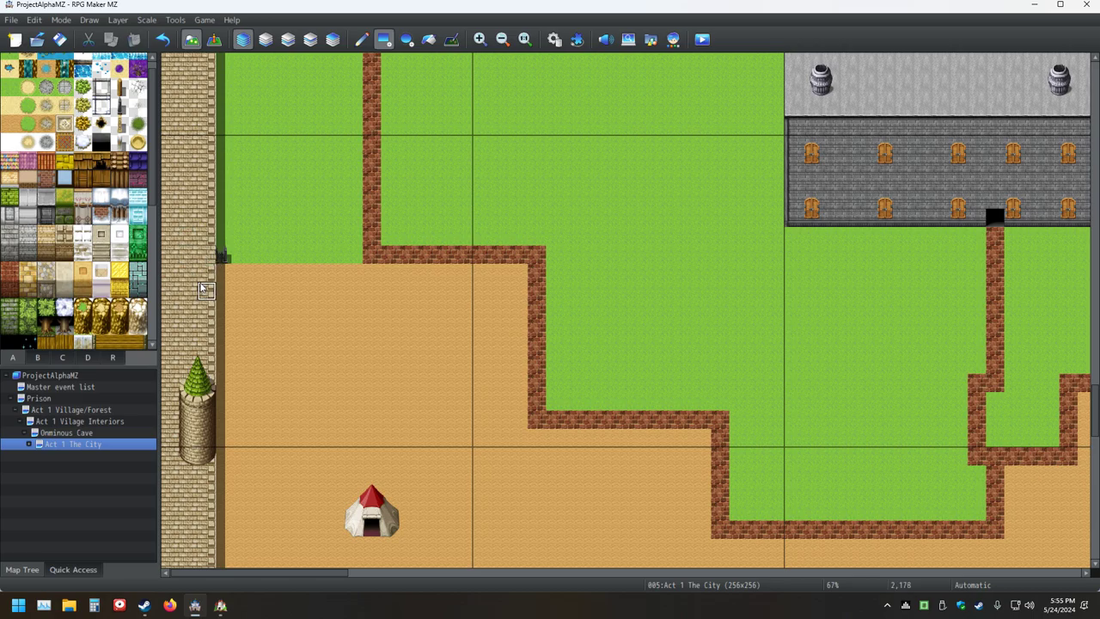
ctrl+scroll(238, 285, up, 2)
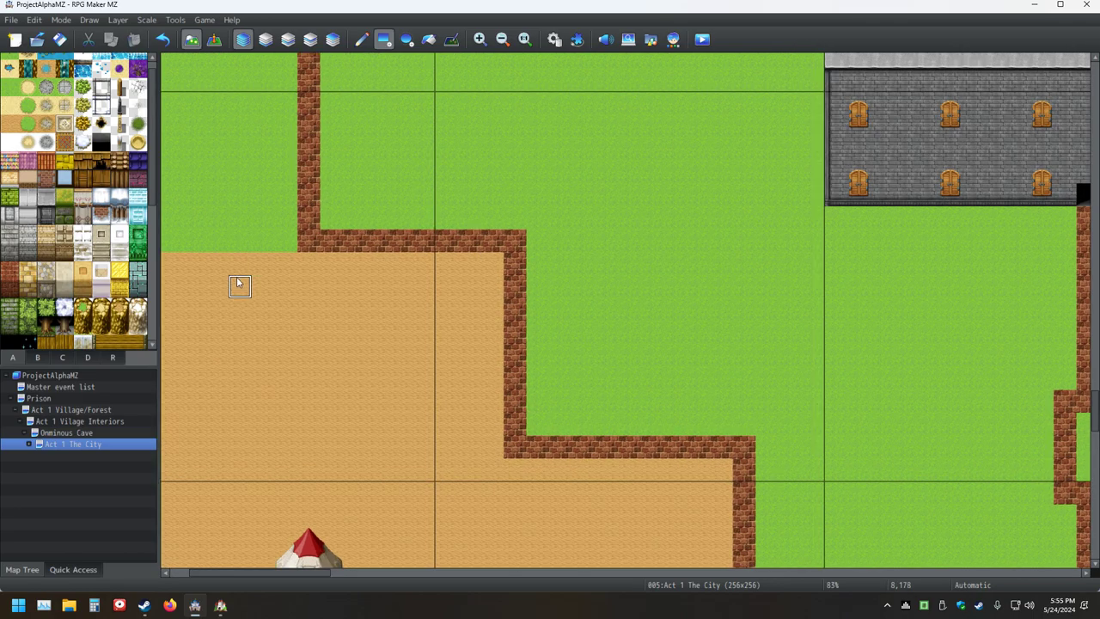
mouse_move(238, 285)
middle_down()
mouse_move(179, 281)
mouse_move(271, 285)
middle_up()
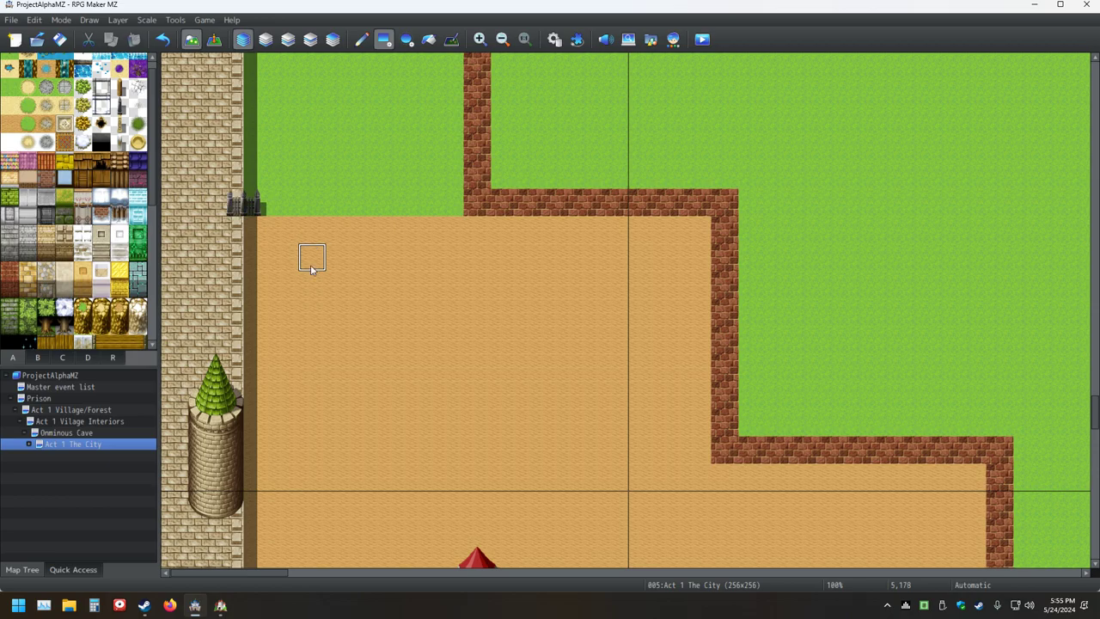
click(237, 232)
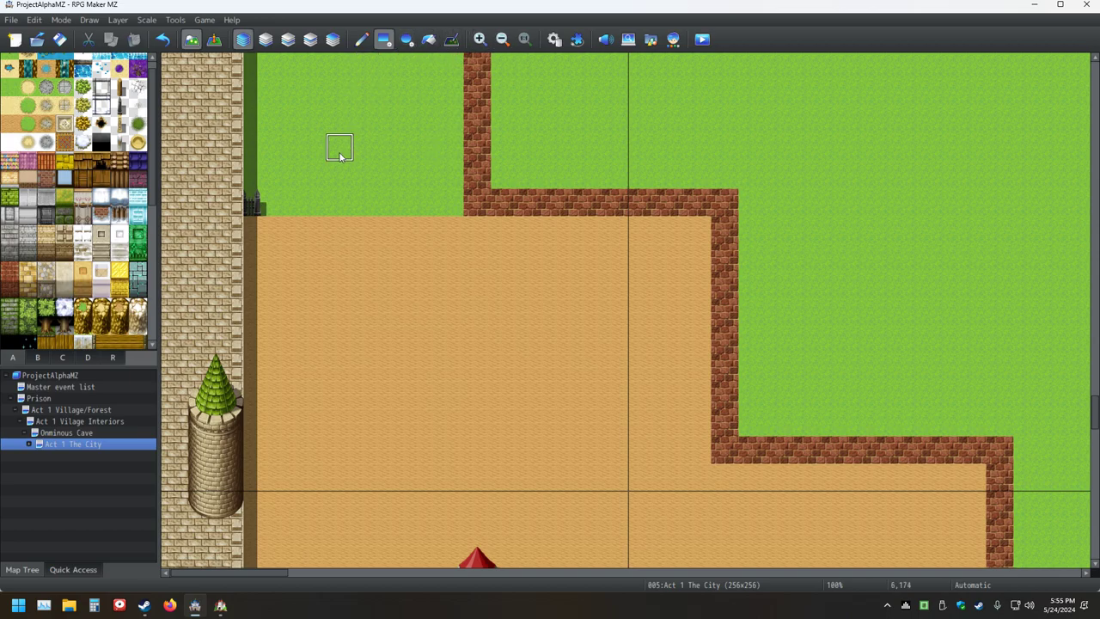
Run the metal fence from the city wall along the grass border, then below and down beside the first brick path bend
right_click(251, 204)
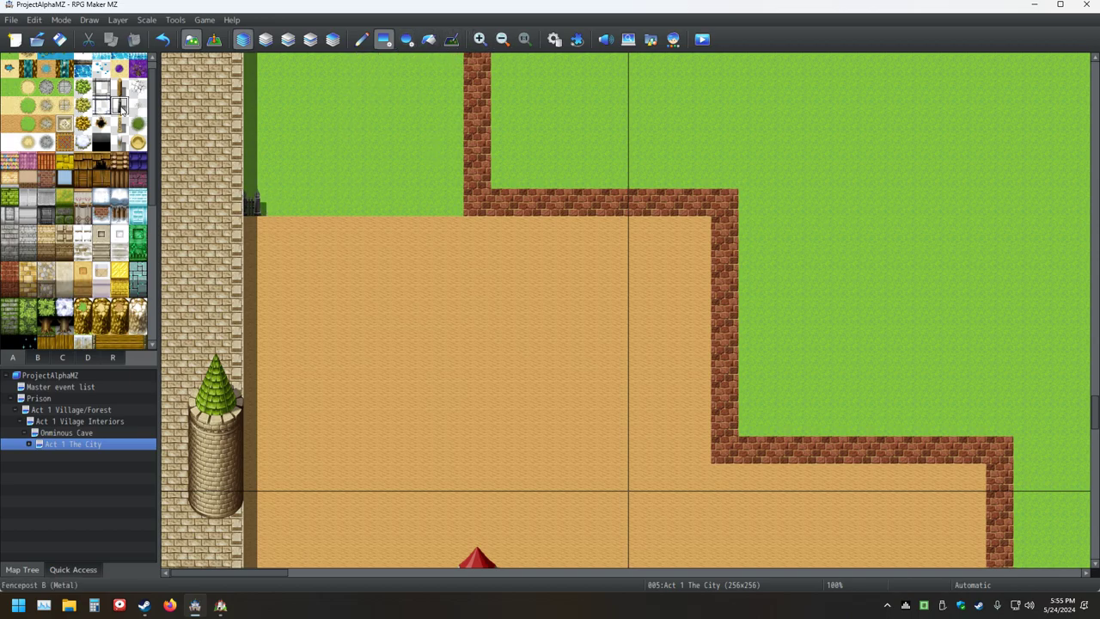
drag(269, 204, 444, 209)
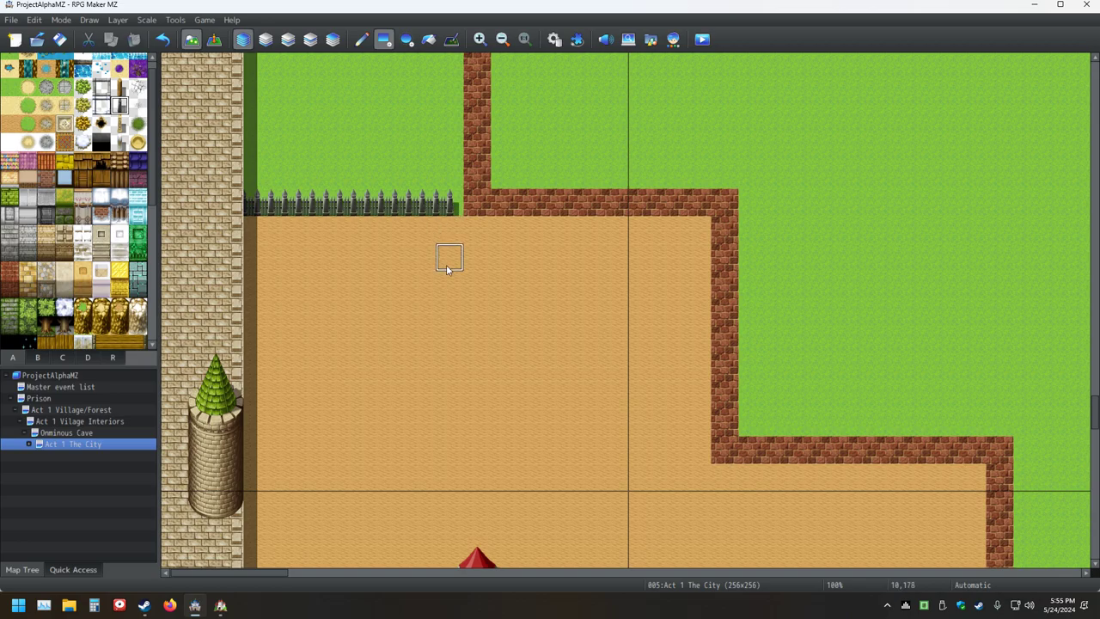
click(455, 229)
click(471, 237)
mouse_move(484, 238)
mouse_down()
mouse_move(687, 228)
mouse_move(704, 474)
mouse_up()
middle_click(713, 461)
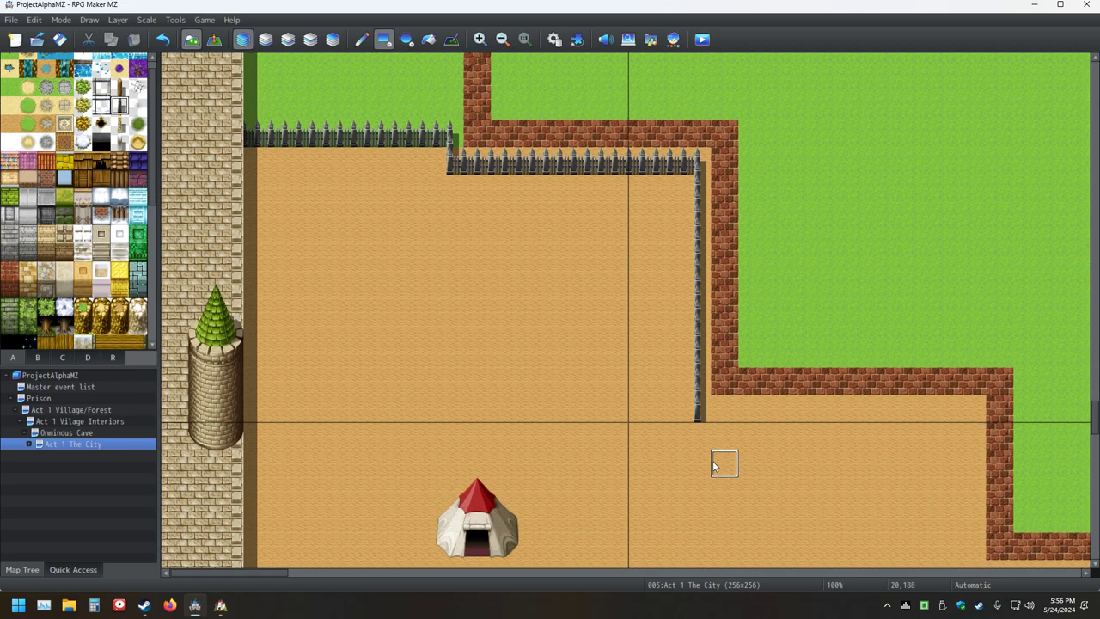
Continue the metal fence beneath the next brick ledge, down its side, and along the southern edge of the brick path
mouse_move(494, 395)
mouse_down()
mouse_move(501, 405)
mouse_move(456, 392)
mouse_move(579, 410)
mouse_move(710, 393)
mouse_move(712, 553)
mouse_up()
scroll(712, 527, down, 3)
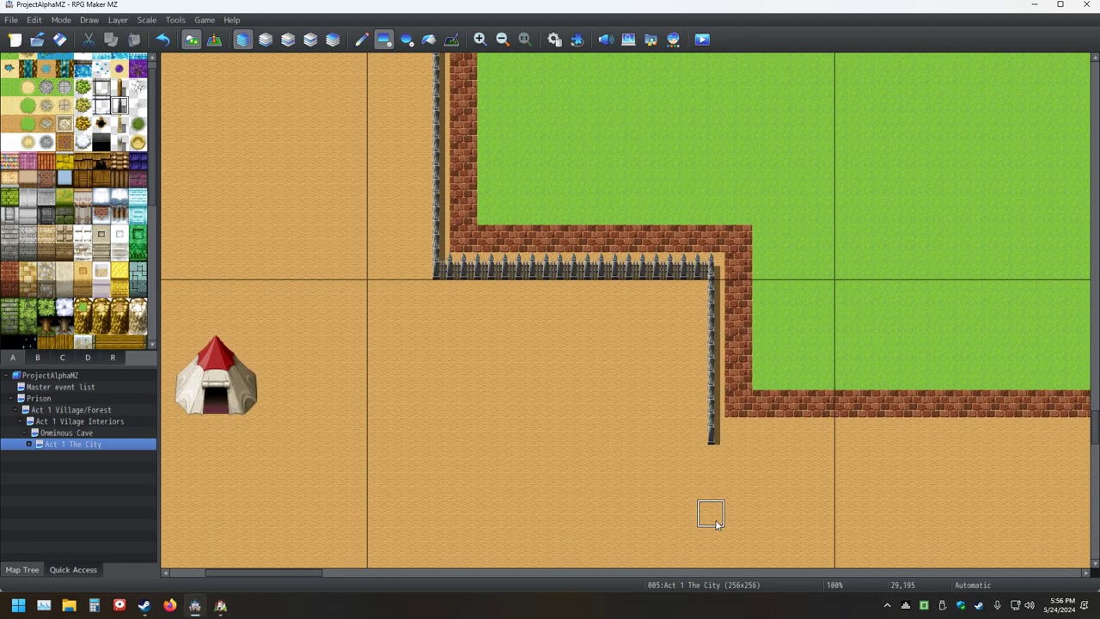
middle_drag(666, 489, 692, 442)
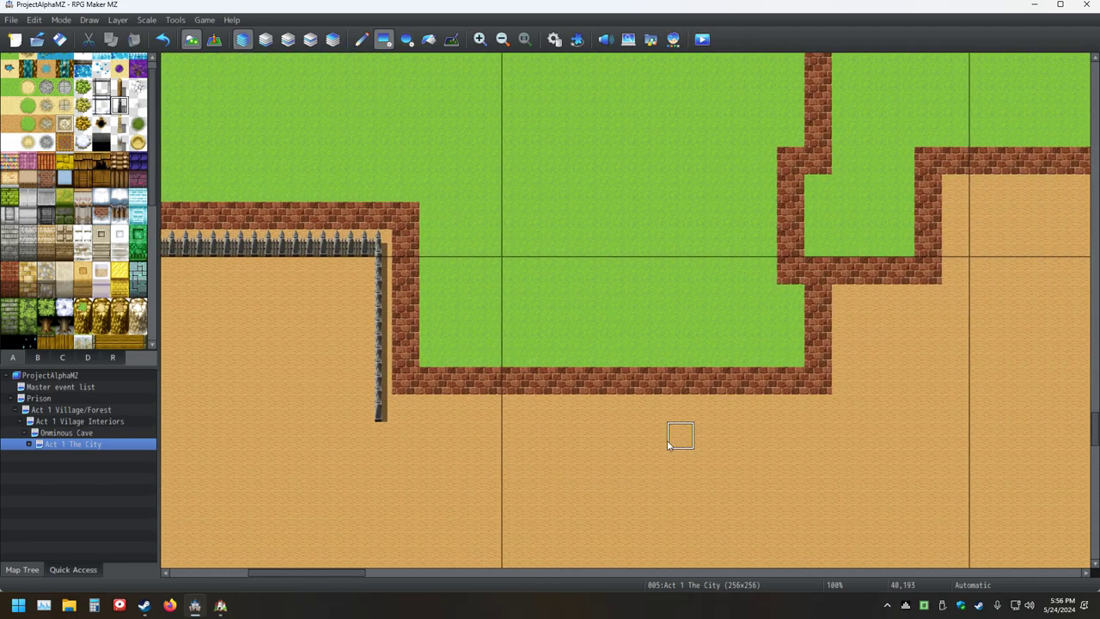
drag(404, 411, 842, 411)
Carry the fence north beside the path, beneath the small grass notch, and up the notch's eastern side
click(844, 301)
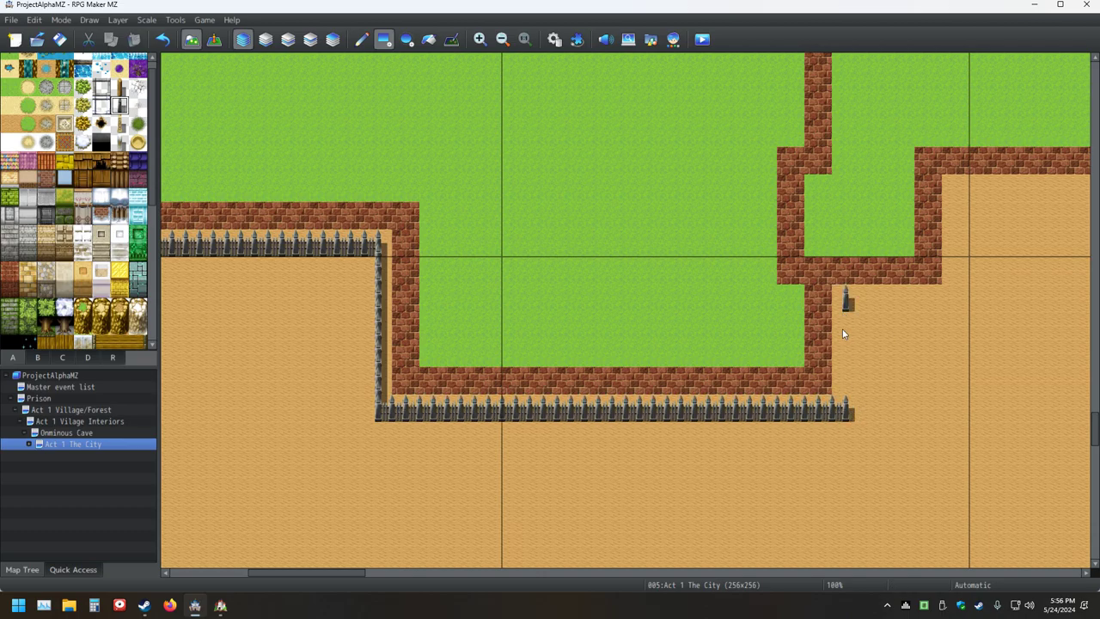
mouse_move(851, 299)
mouse_down()
mouse_move(952, 300)
mouse_move(959, 214)
mouse_move(963, 263)
mouse_up()
middle_click(957, 349)
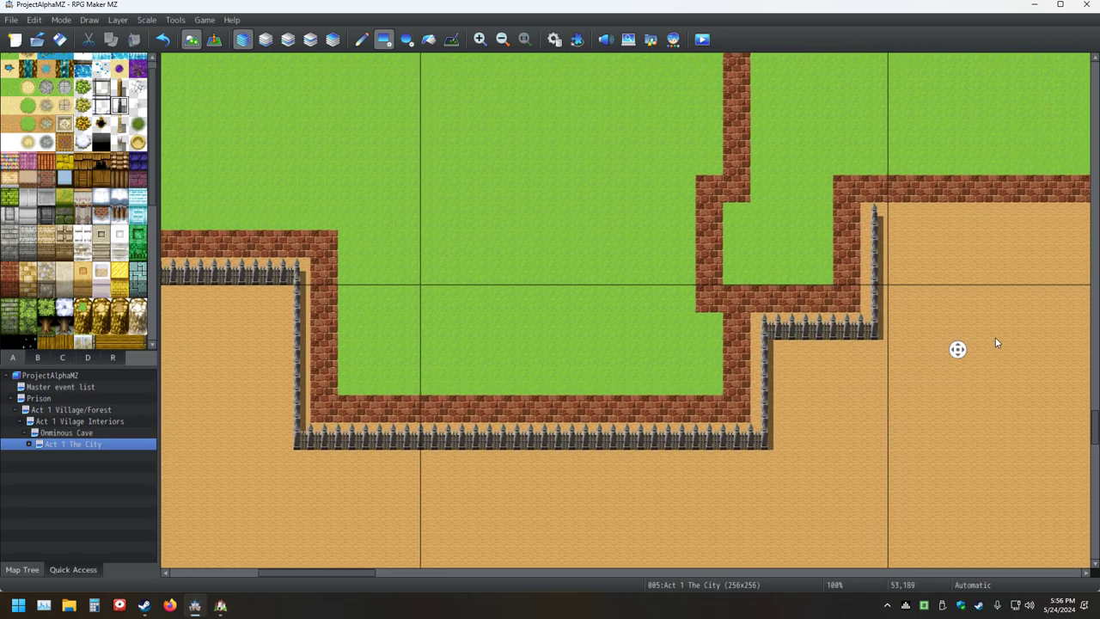
Fence the top and eastern side of the sandy recess, then continue beneath the adjoining grass section's brick path
middle_click(1007, 365)
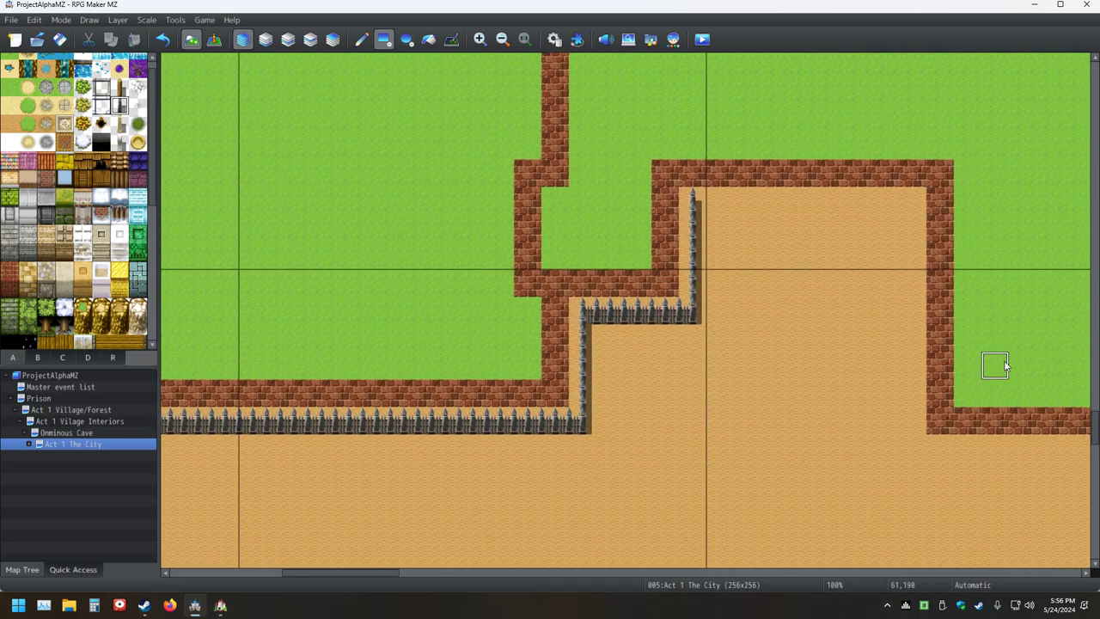
middle_click(776, 288)
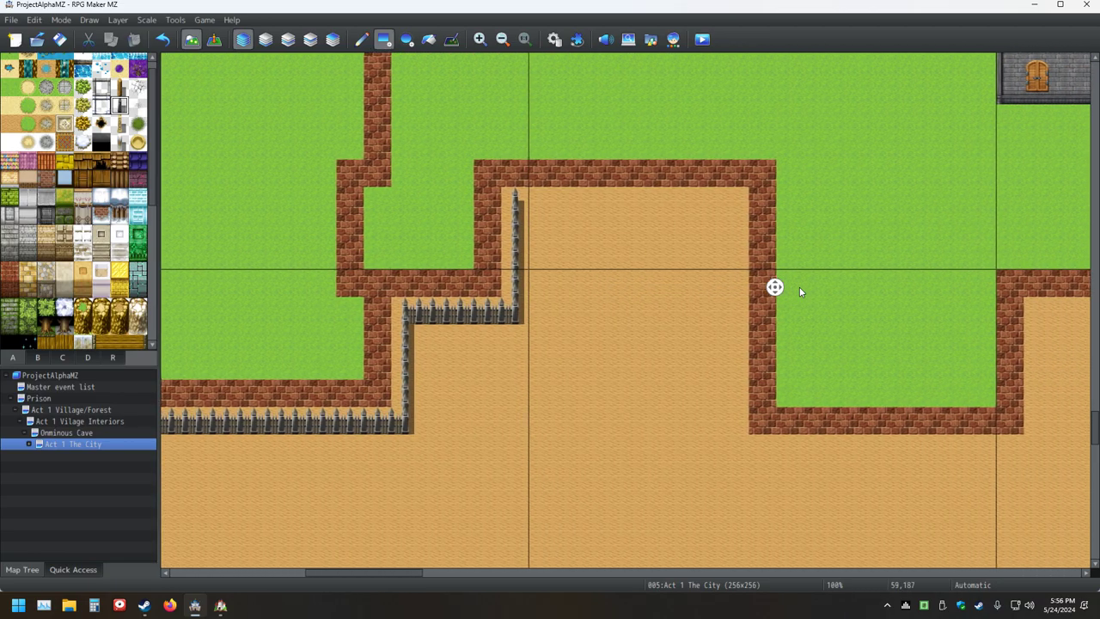
middle_click(760, 267)
mouse_move(504, 201)
mouse_down()
mouse_move(696, 203)
mouse_move(702, 365)
mouse_up()
mouse_move(707, 431)
mouse_down()
mouse_move(706, 458)
mouse_move(986, 459)
mouse_up()
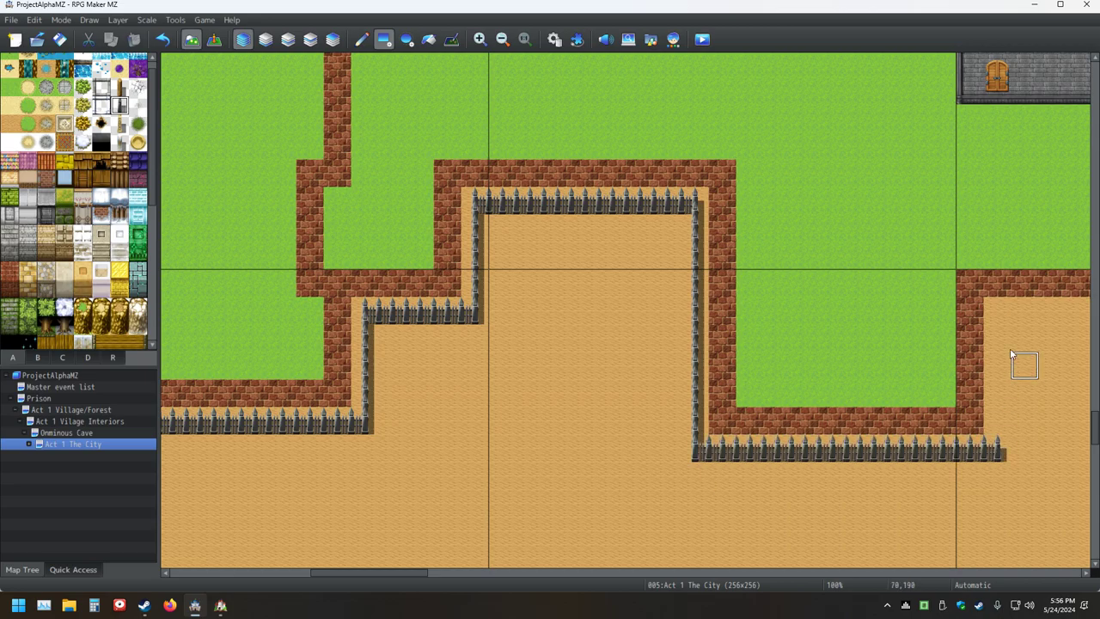
Take the fence up the grass section's eastern side, across the wide sandy area's northern edge, and down its far side
drag(997, 309, 1004, 430)
mouse_move(969, 439)
middle_down()
mouse_move(1053, 446)
mouse_move(1014, 430)
middle_up()
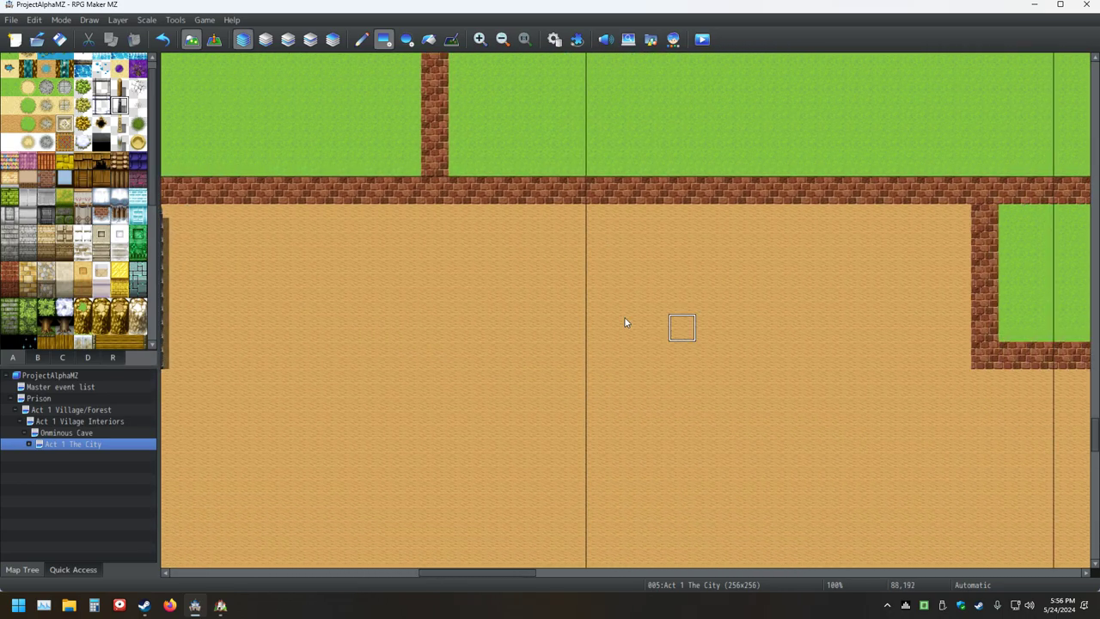
mouse_move(176, 219)
mouse_down()
mouse_move(961, 222)
mouse_move(948, 251)
mouse_move(961, 392)
mouse_up()
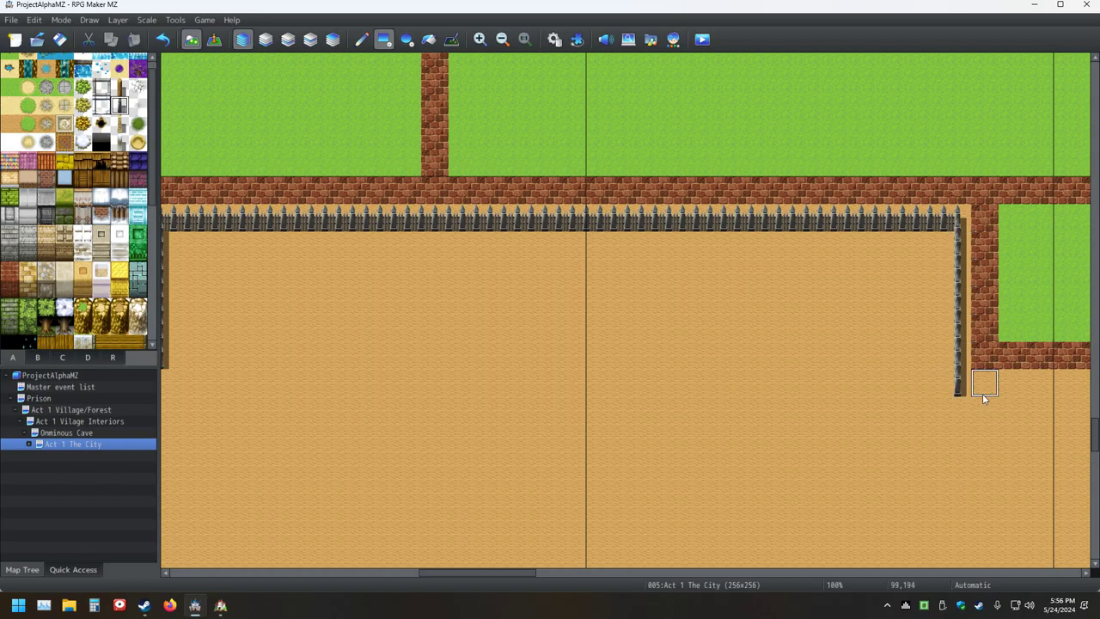
Extend the metal fence beneath the long grass strip's brick border until it reaches the vertical brick path
middle_drag(984, 397, 1065, 393)
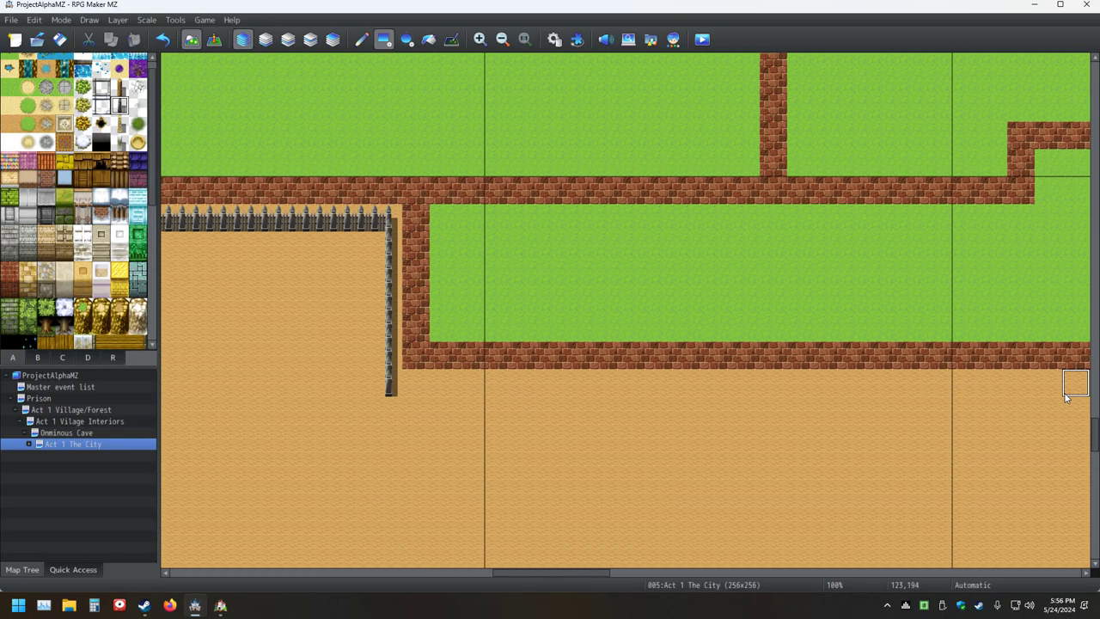
mouse_move(400, 383)
mouse_down()
mouse_move(597, 403)
mouse_move(749, 391)
mouse_move(1071, 397)
mouse_up()
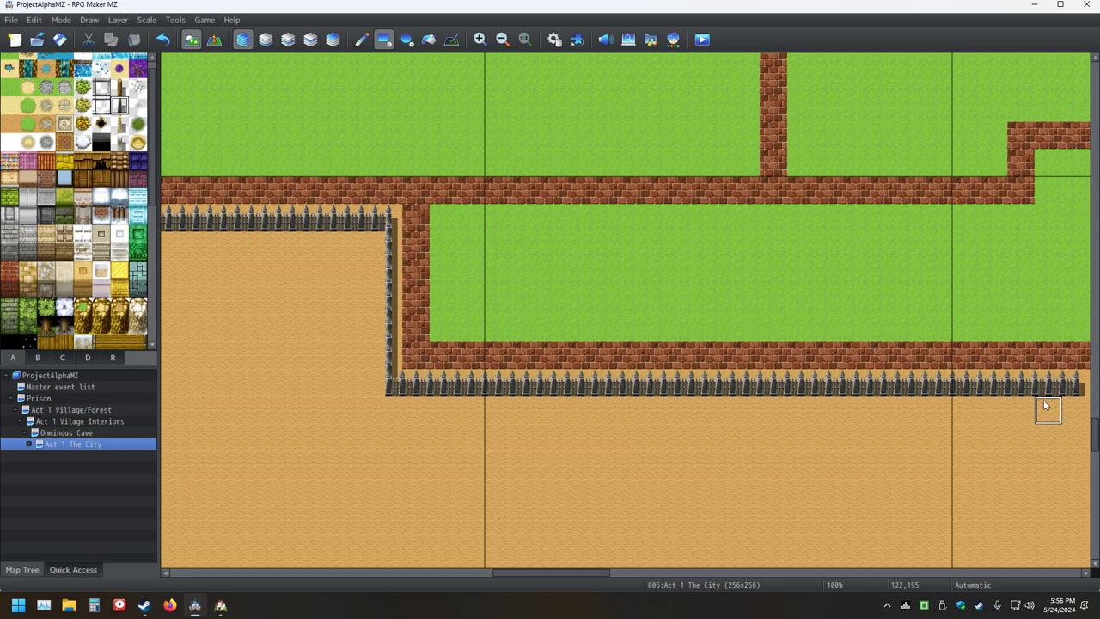
shift+scroll(1043, 398, right, 7)
click(812, 385)
scroll(787, 455, down, 5)
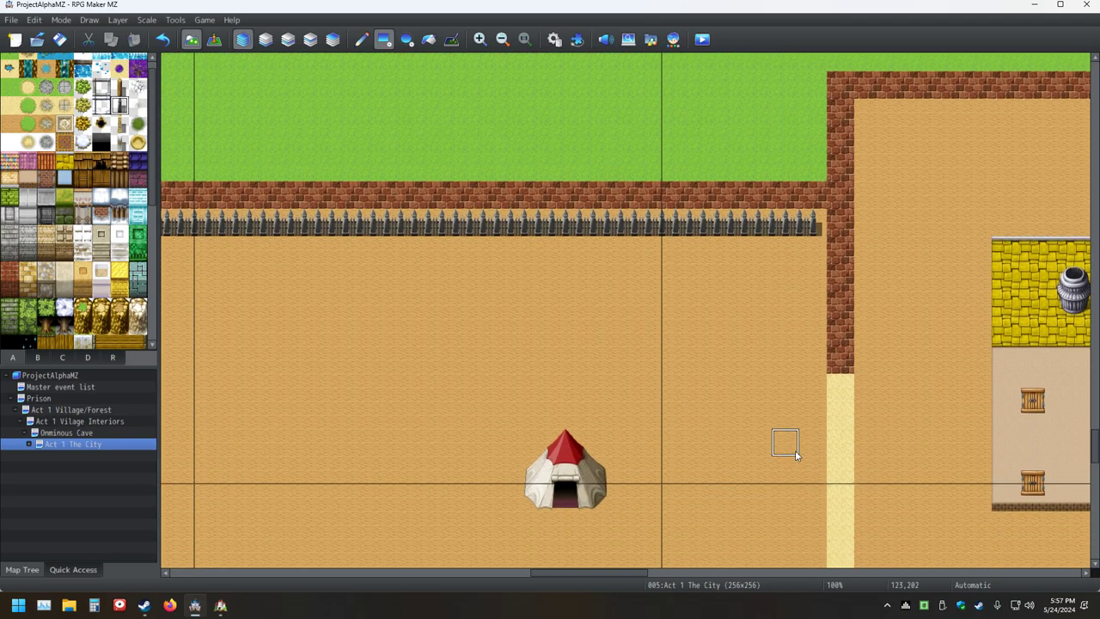
scroll(795, 455, up, 4)
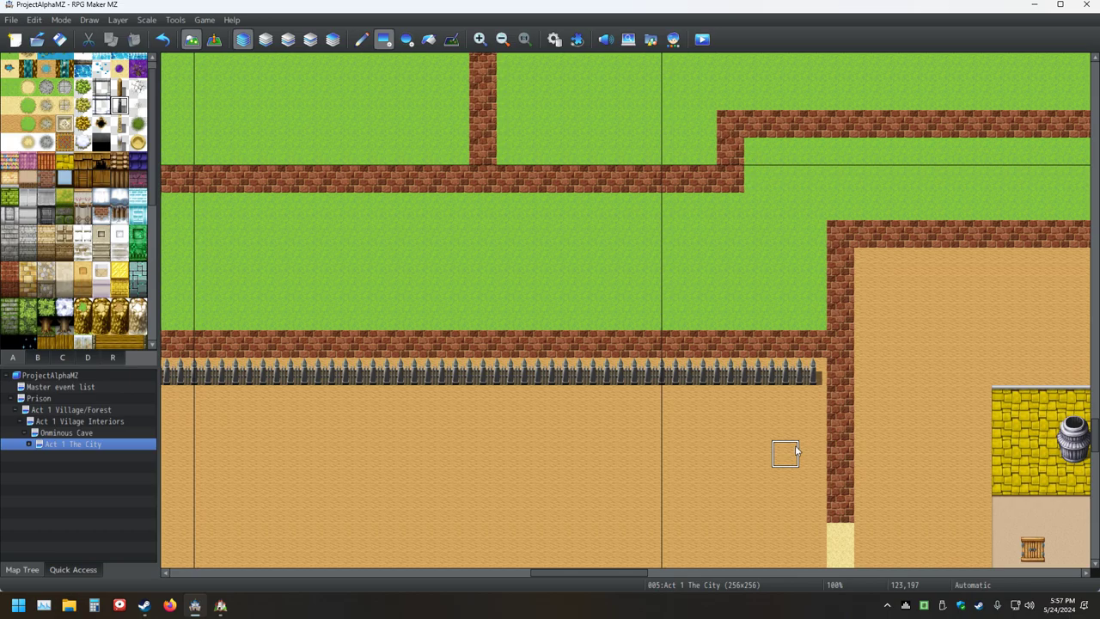
Add a vertical metal fence along the eastern side of the brick path, from its upper corner down level with the horizontal fence
click(867, 371)
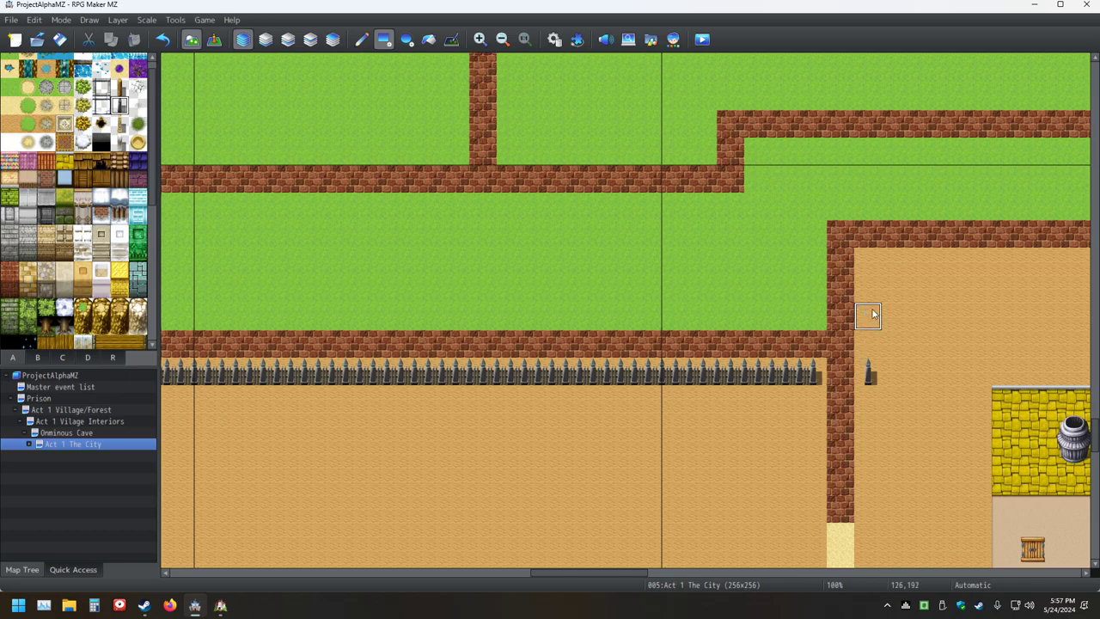
drag(869, 268, 870, 365)
scroll(897, 341, up, 1)
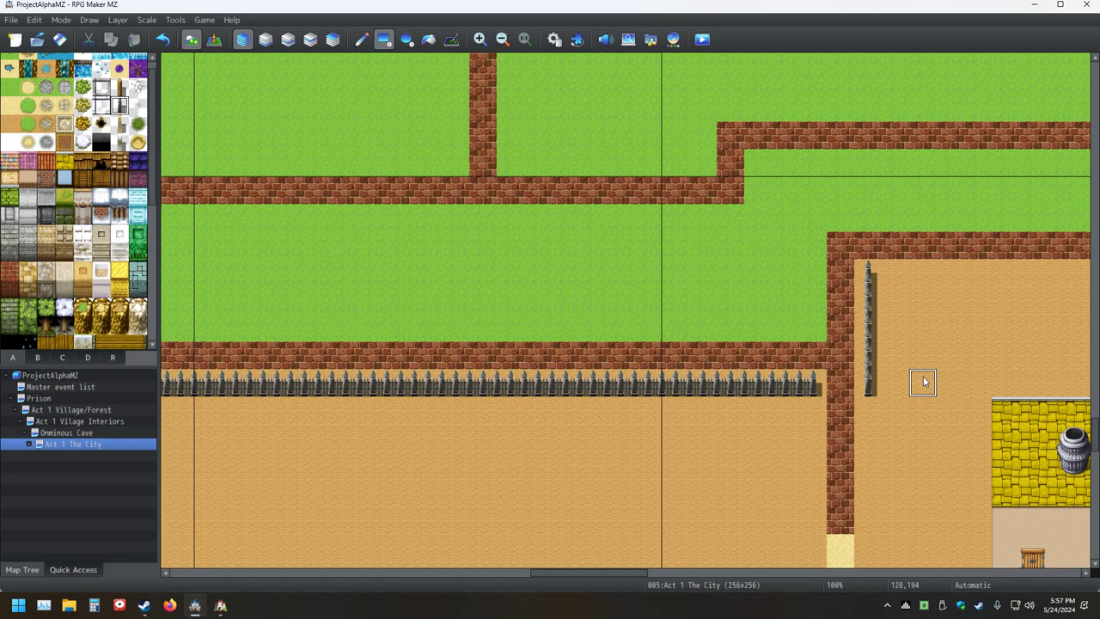
Widen the lower vertical brick path to three tiles, from the horizontal fence line down to the sandy path, replacing the adjoining fence ends
ctrl+scroll(900, 423, down, 4)
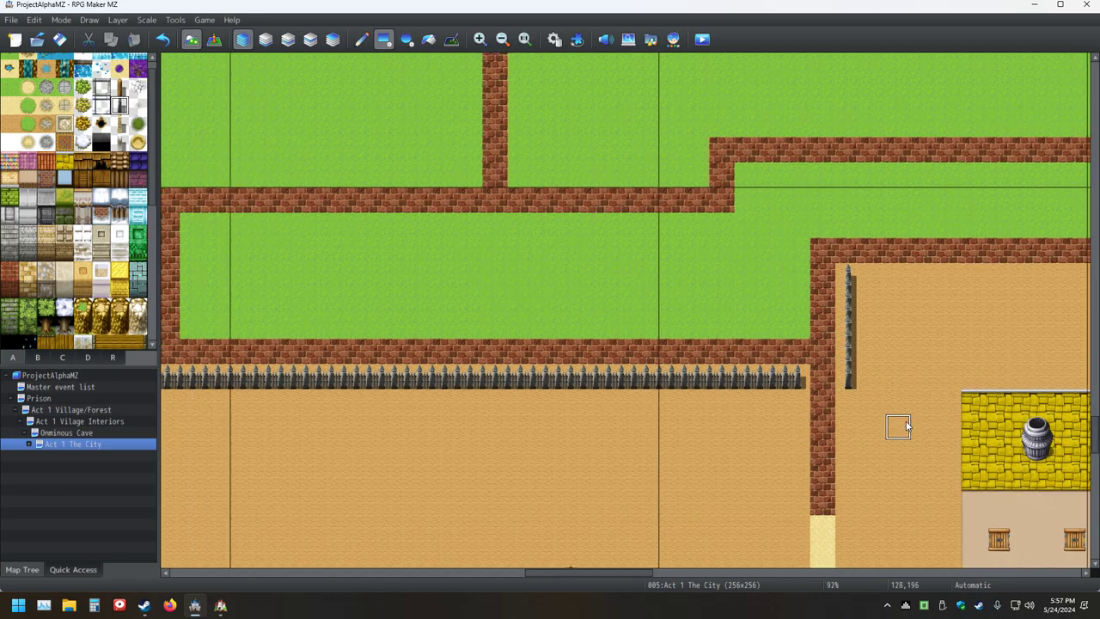
middle_click(768, 404)
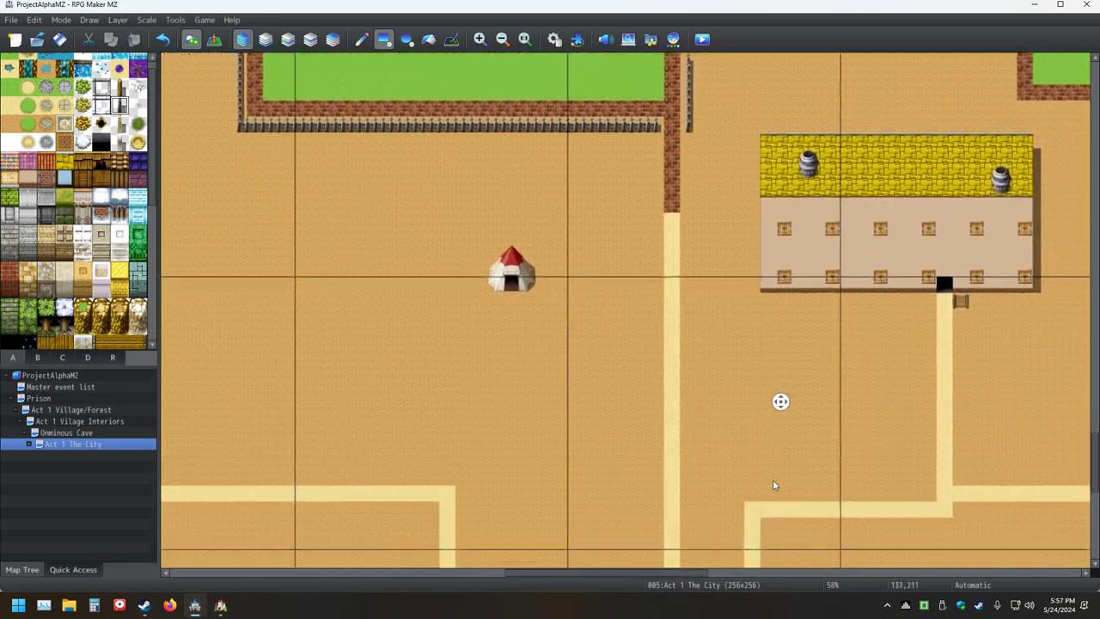
middle_click(788, 520)
middle_click(782, 492)
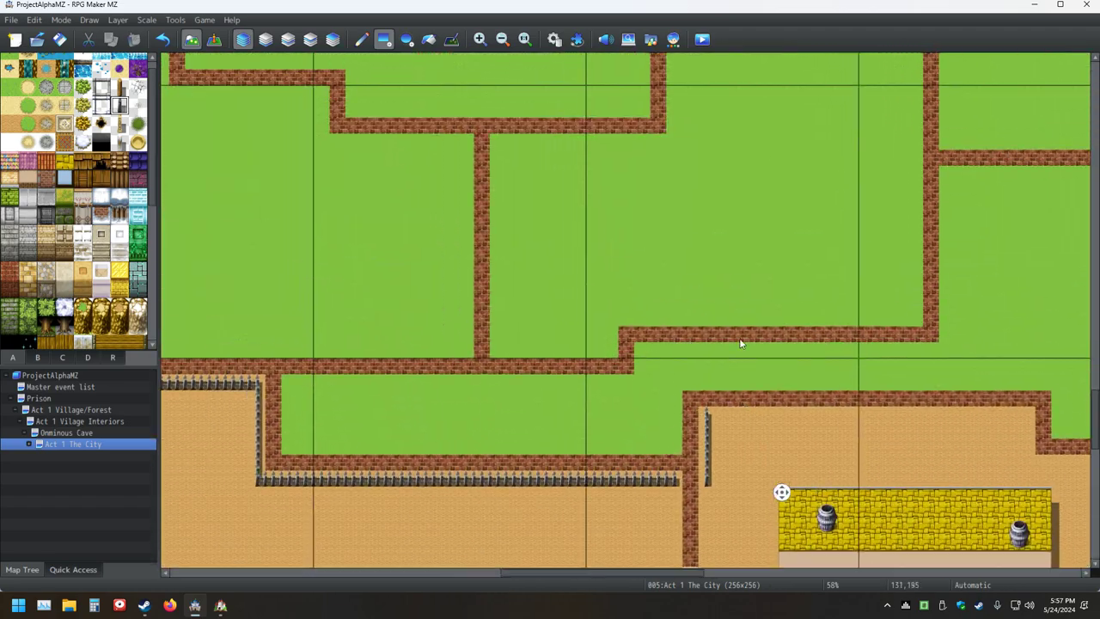
middle_click(755, 434)
middle_click(755, 462)
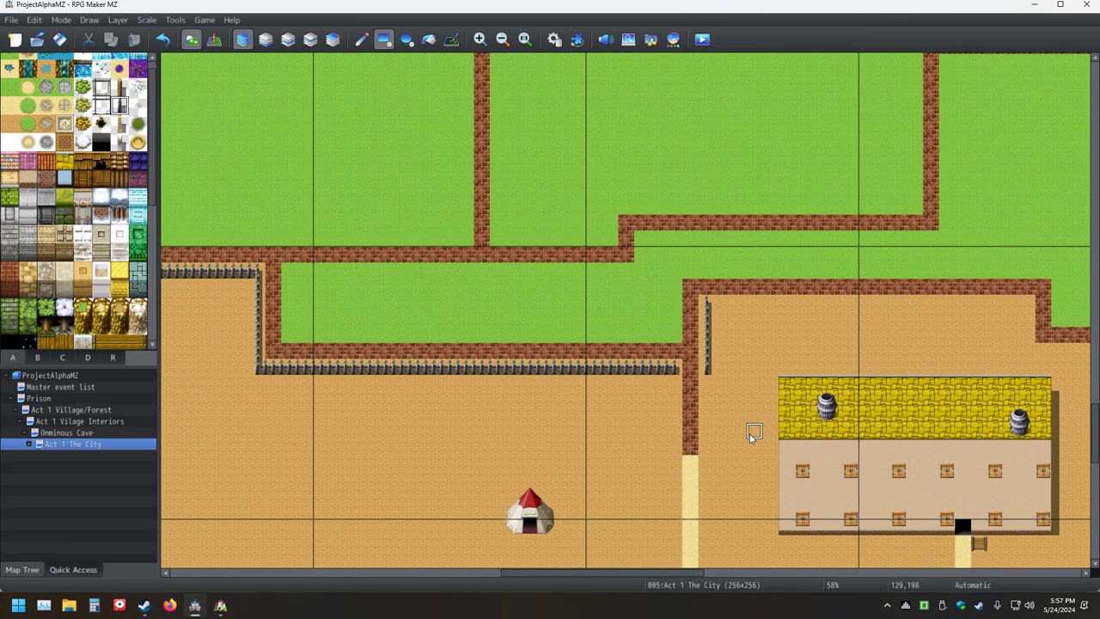
ctrl+scroll(752, 434, up, 3)
middle_click(987, 393)
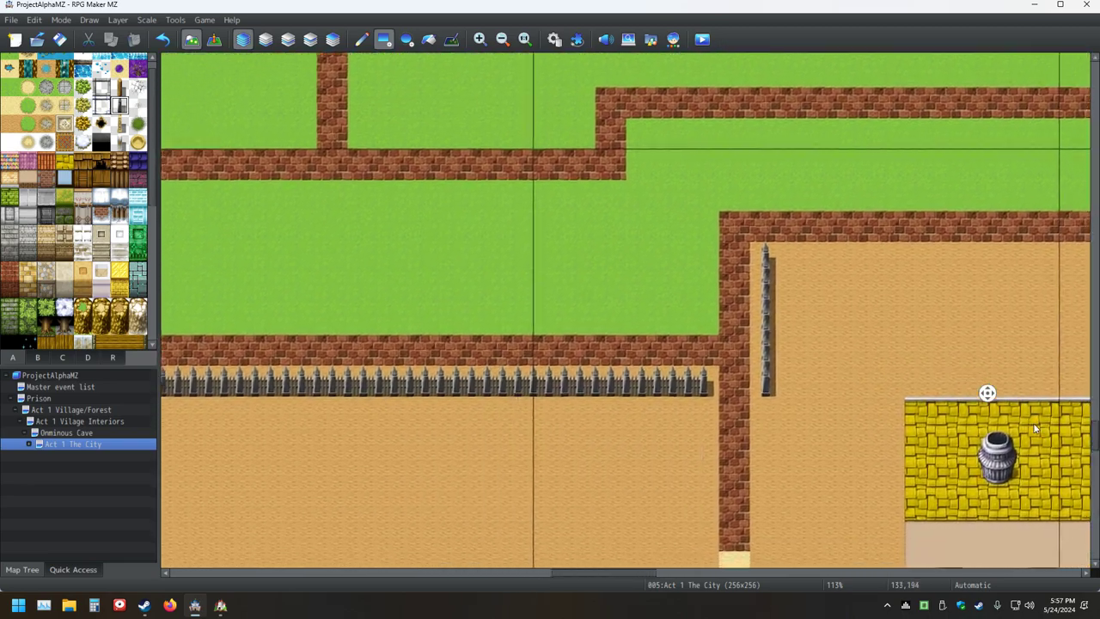
middle_click(740, 350)
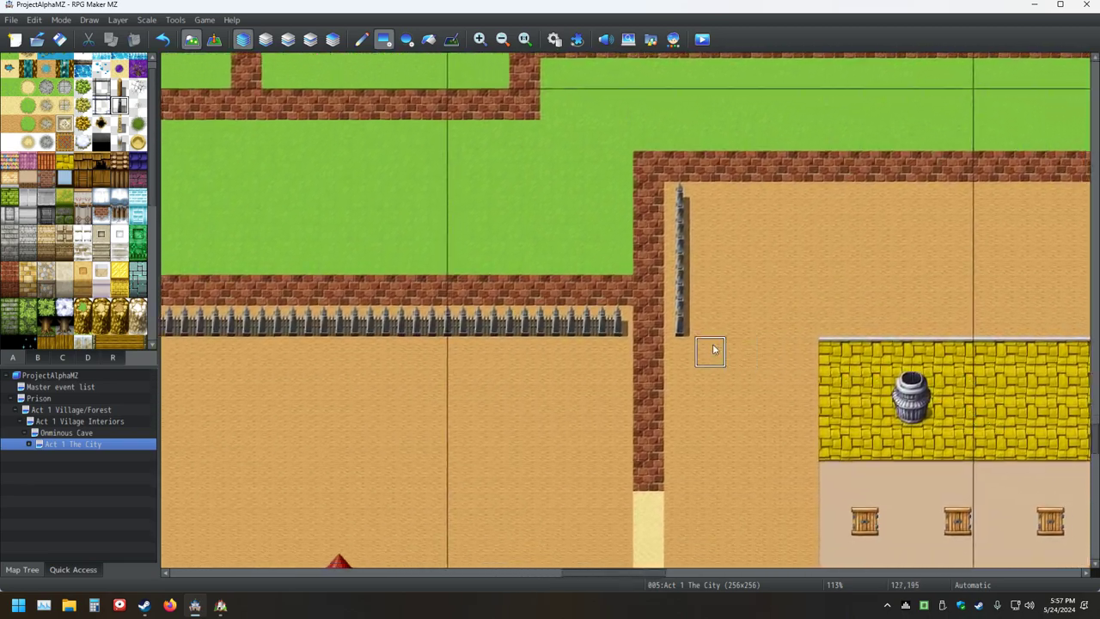
click(681, 332)
click(621, 325)
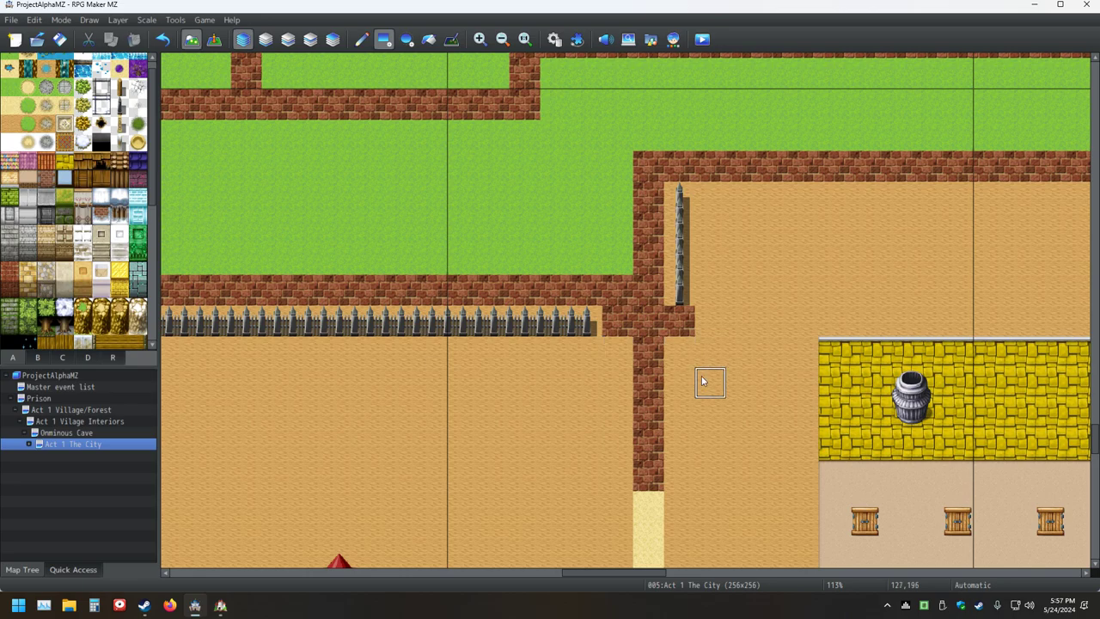
mouse_move(691, 351)
mouse_down()
mouse_move(698, 442)
mouse_move(684, 467)
mouse_up()
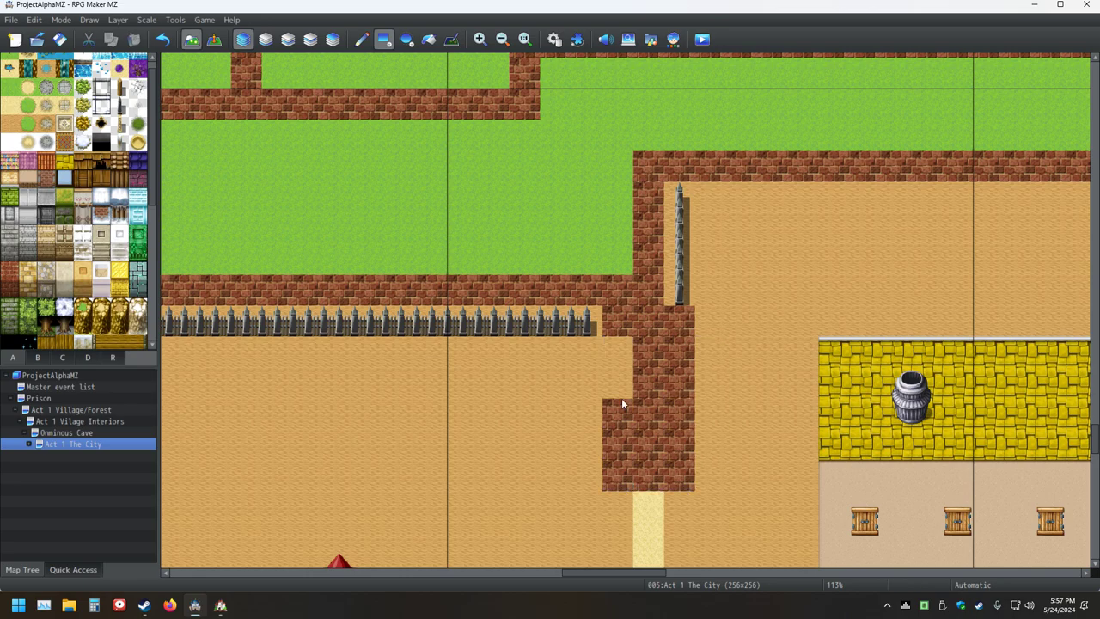
Fence both sides of the widened brick section and turn the fence inward at its lower end, leaving the sandy path open
scroll(586, 468, down, 3)
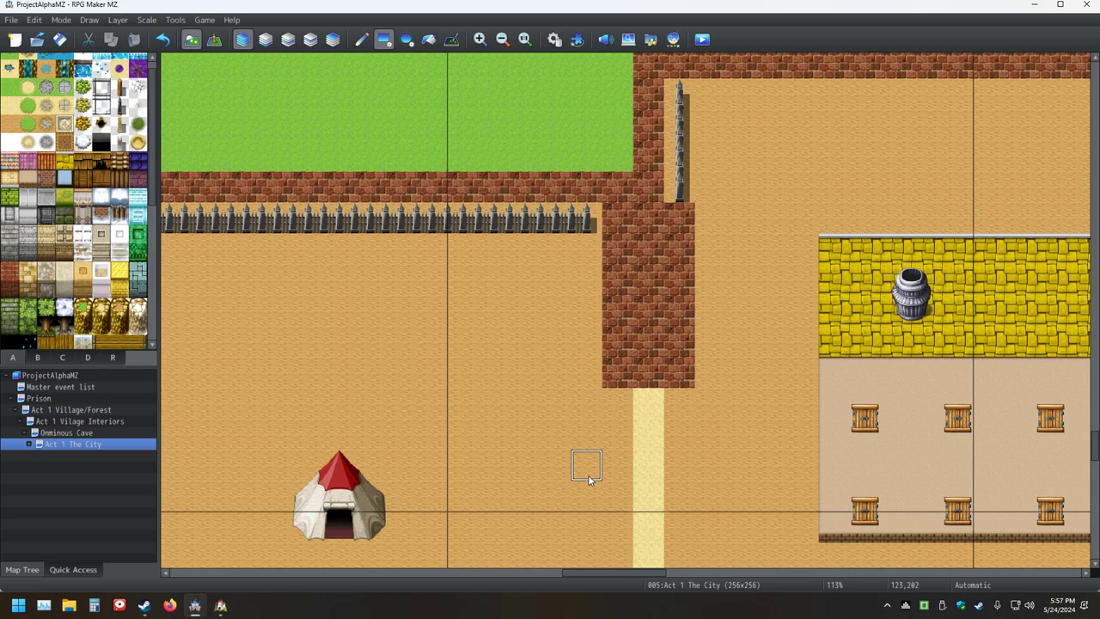
click(710, 217)
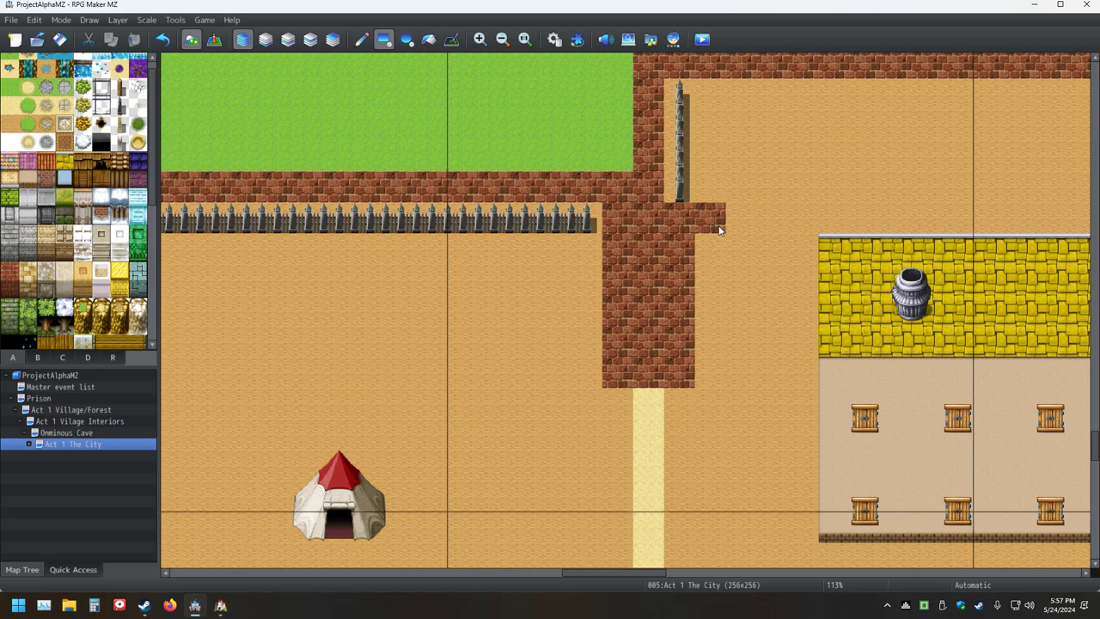
mouse_move(704, 220)
mouse_down()
mouse_move(715, 245)
mouse_move(711, 379)
mouse_up()
scroll(713, 380, down, 3)
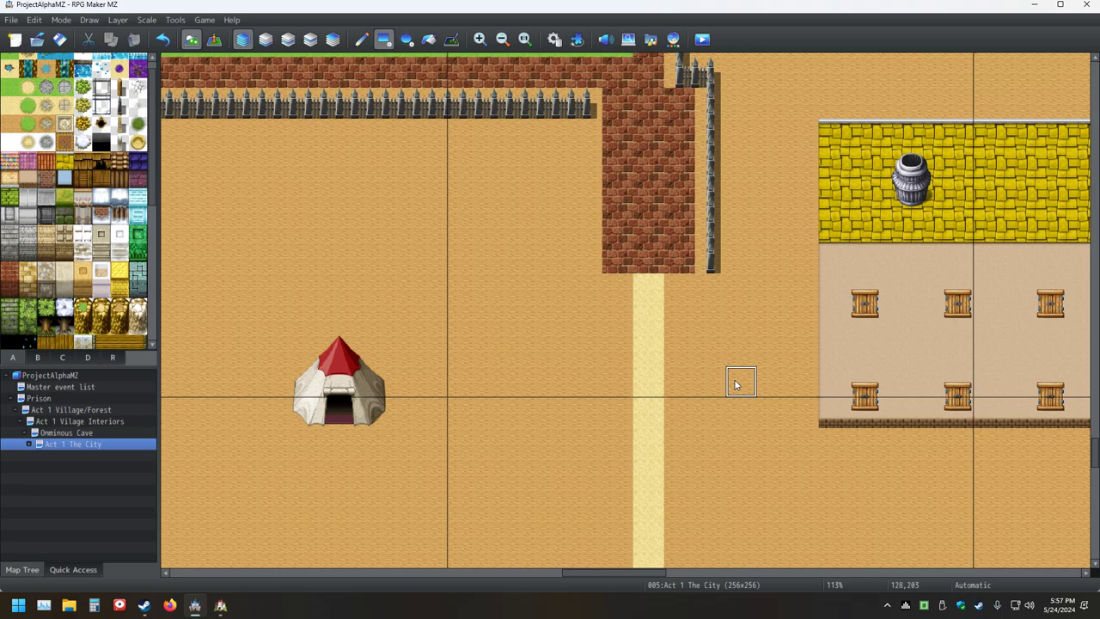
drag(704, 290, 636, 296)
click(600, 290)
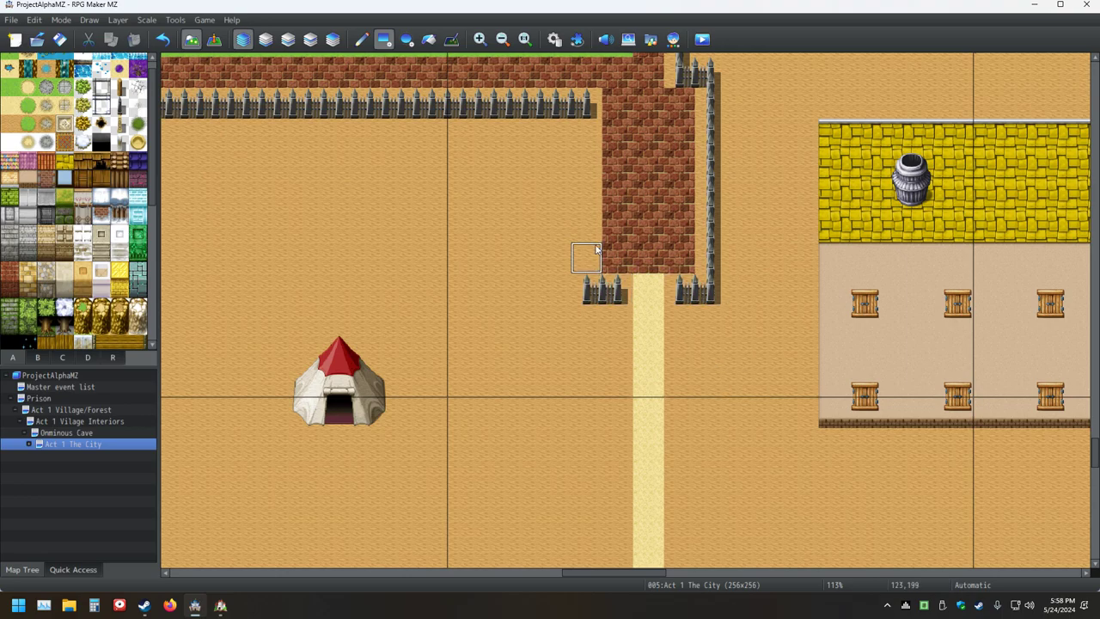
drag(593, 146, 600, 261)
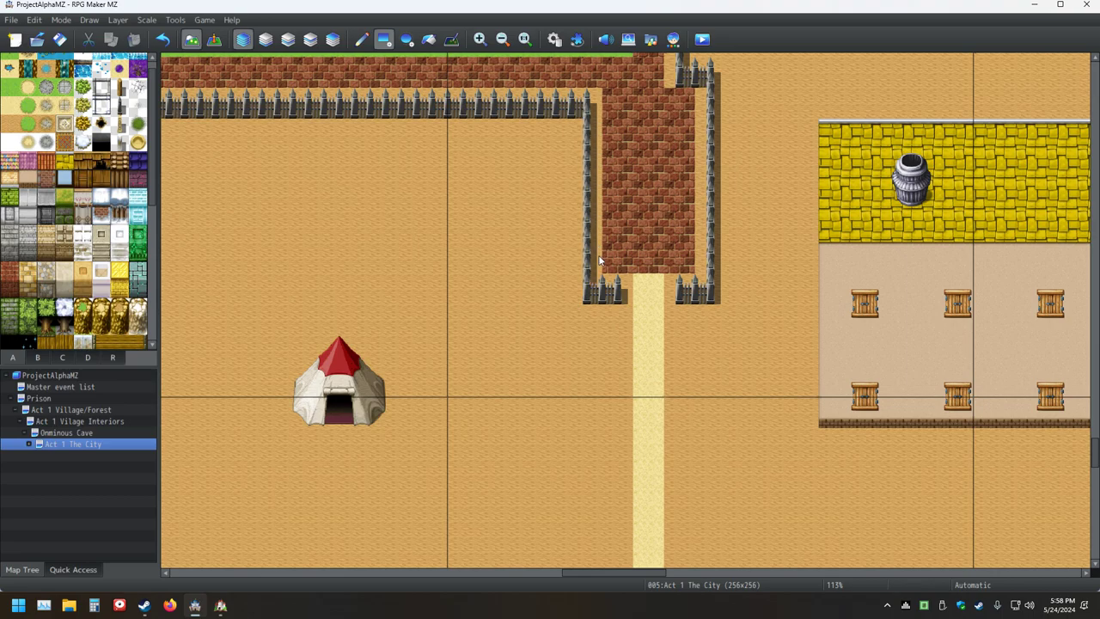
Extend the brick one tile upward at the widened section's northeast corner and move the fence's jog up one tile
scroll(678, 246, up, 2)
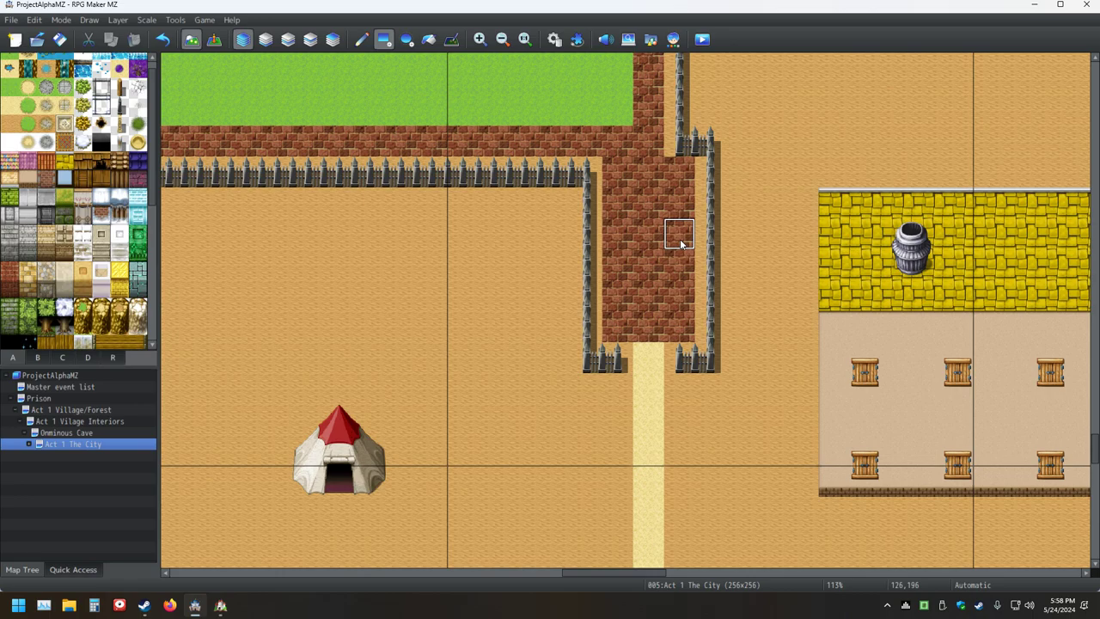
scroll(680, 244, up, 1)
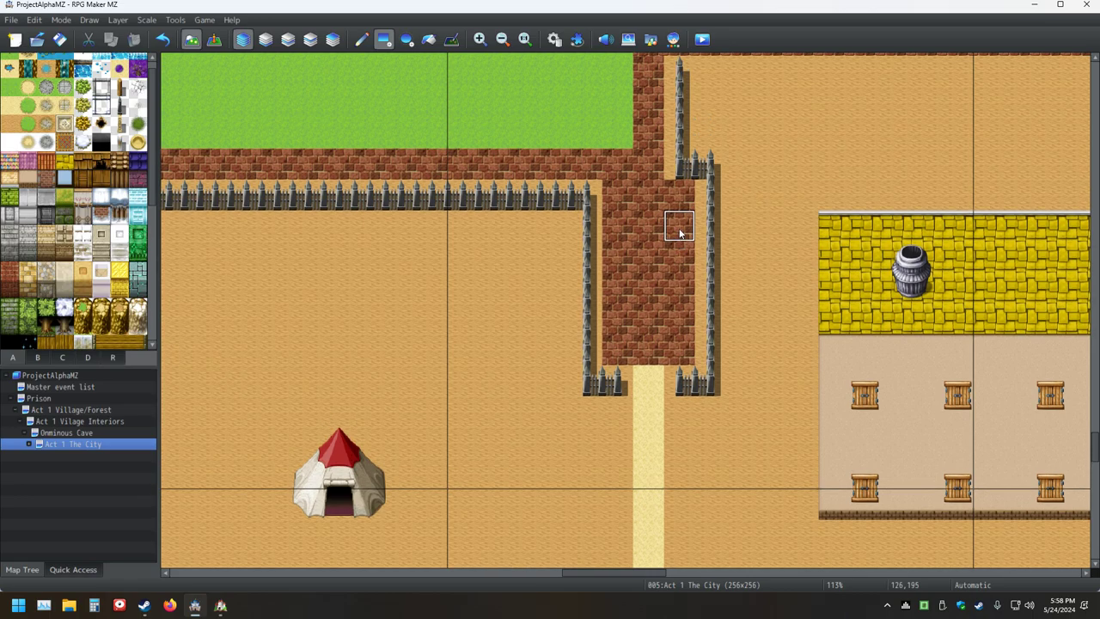
click(681, 163)
click(709, 136)
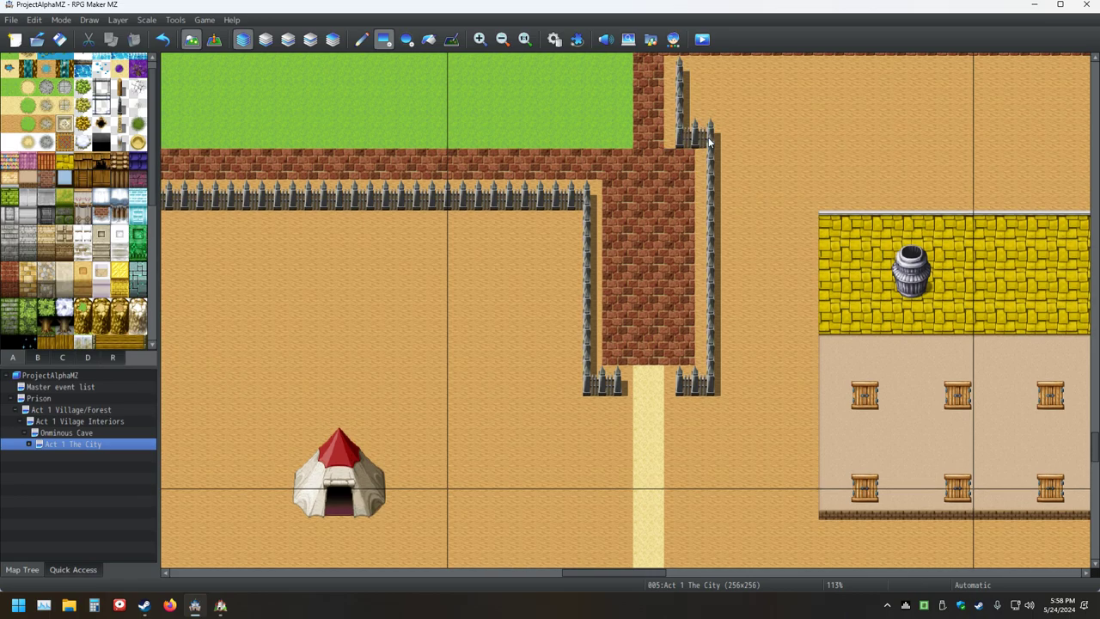
Run the metal fence beneath the brick border north of the yellow-roofed building and continue it around the border's corner to the east
scroll(678, 244, up, 1)
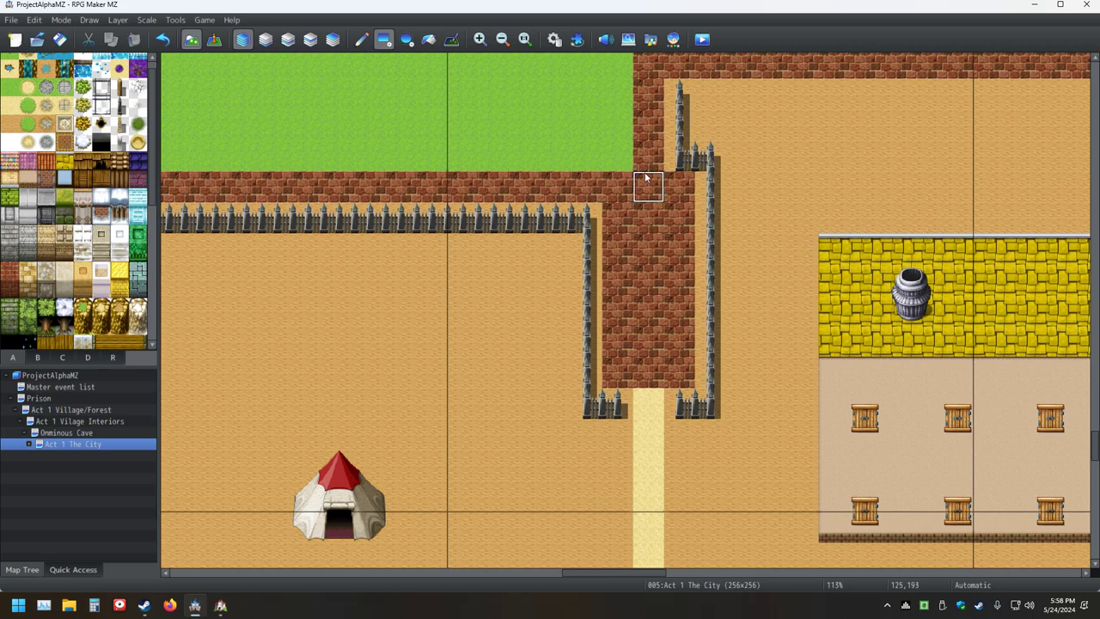
scroll(637, 227, up, 3)
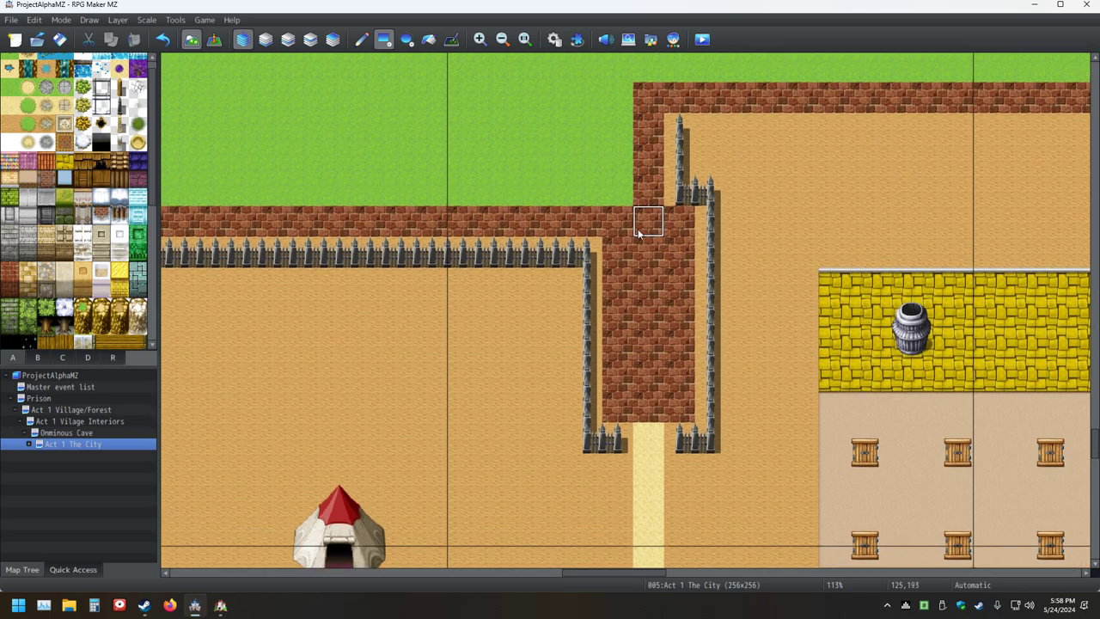
scroll(637, 227, down, 2)
middle_click(732, 225)
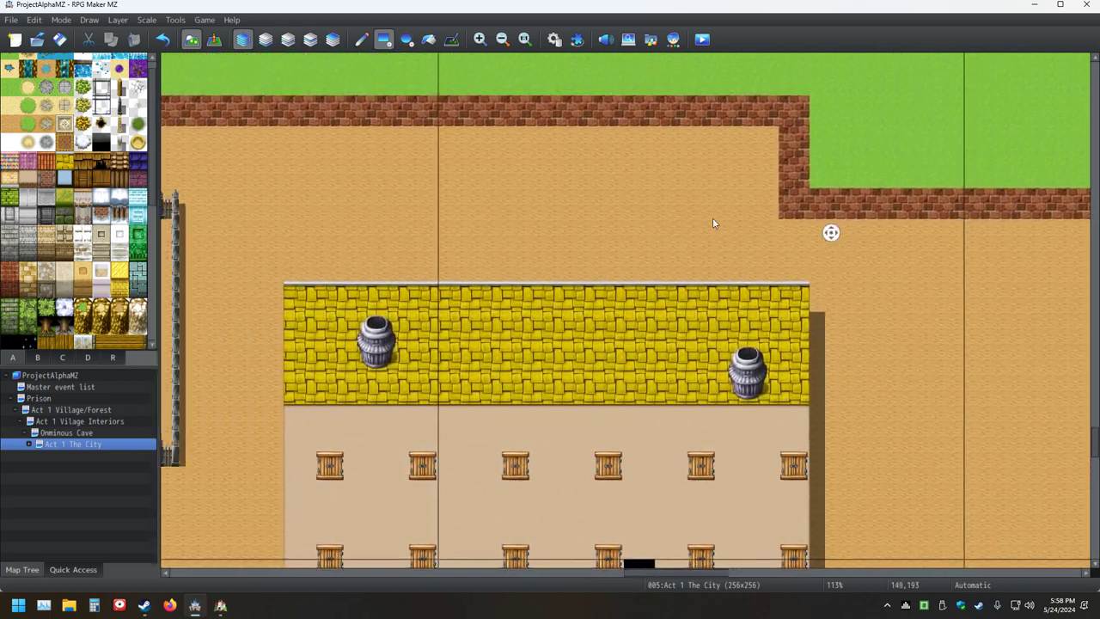
middle_click(258, 167)
drag(418, 171, 1023, 176)
middle_click(975, 231)
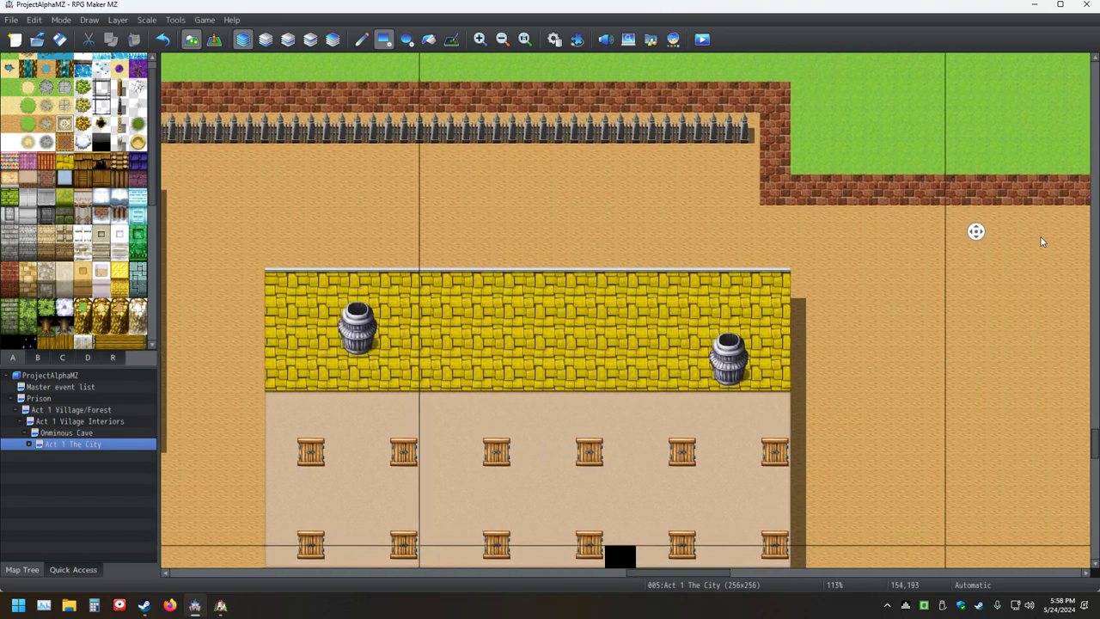
middle_click(876, 187)
mouse_move(634, 120)
mouse_down()
mouse_move(621, 190)
mouse_move(635, 219)
mouse_move(899, 236)
mouse_move(1040, 215)
mouse_up()
Add a metal fence along the southern edge of the easternmost grass area, from the vertical brick path to the stone wall
middle_click(899, 209)
middle_click(1001, 234)
middle_click(1005, 241)
ctrl+scroll(1017, 263, down, 2)
middle_click(699, 214)
scroll(700, 258, down, 2)
middle_click(705, 307)
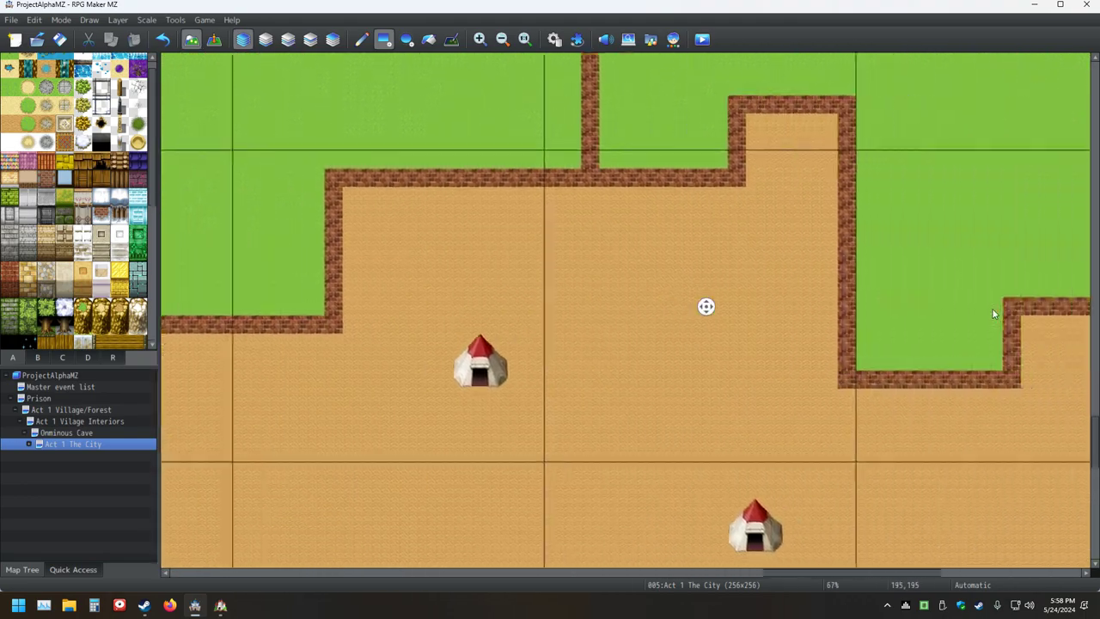
middle_click(804, 275)
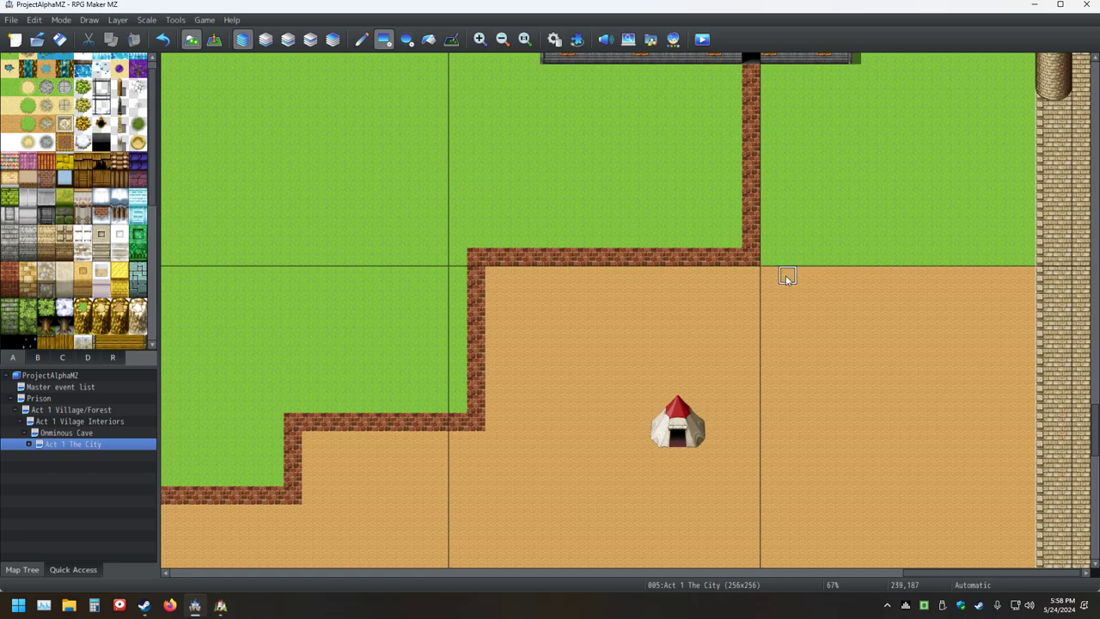
mouse_move(773, 259)
mouse_down()
mouse_move(900, 260)
mouse_move(841, 276)
mouse_move(778, 261)
mouse_move(796, 256)
mouse_move(768, 252)
mouse_up()
click(121, 105)
drag(765, 258, 1032, 260)
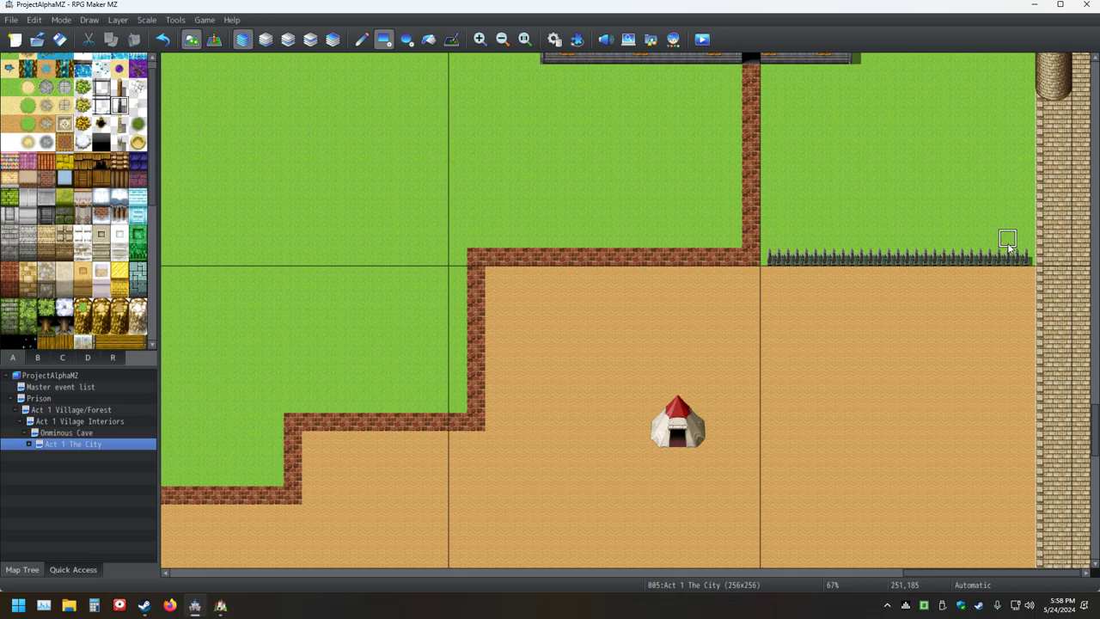
Try to extend the easternmost fence one tile onto the stone wall, then remove the extension
click(1039, 258)
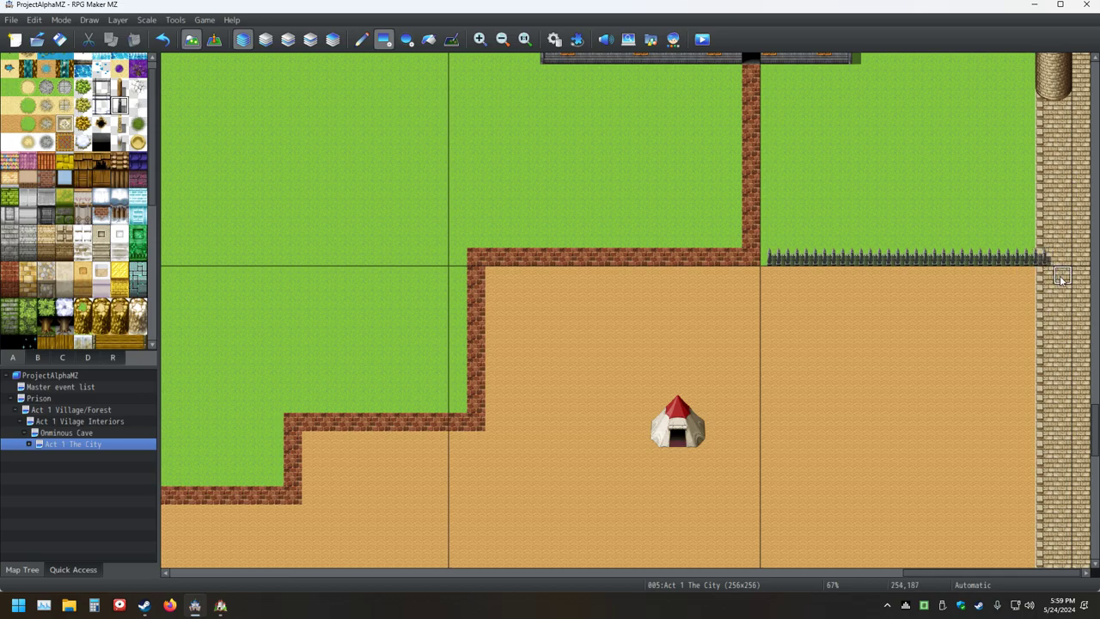
key(ctrl+z)
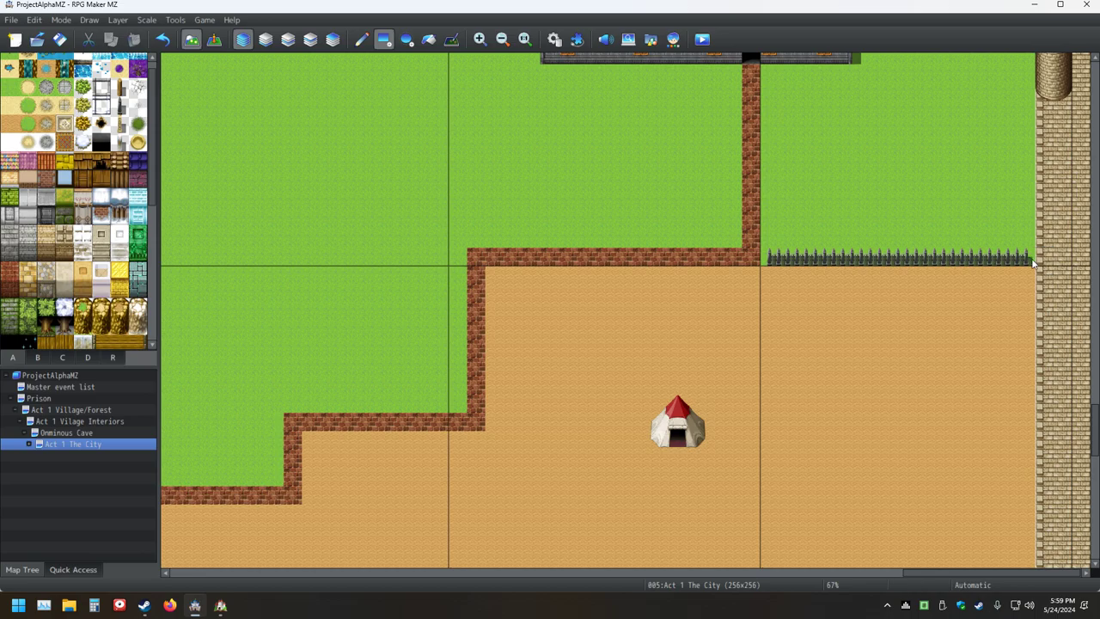
click(1041, 261)
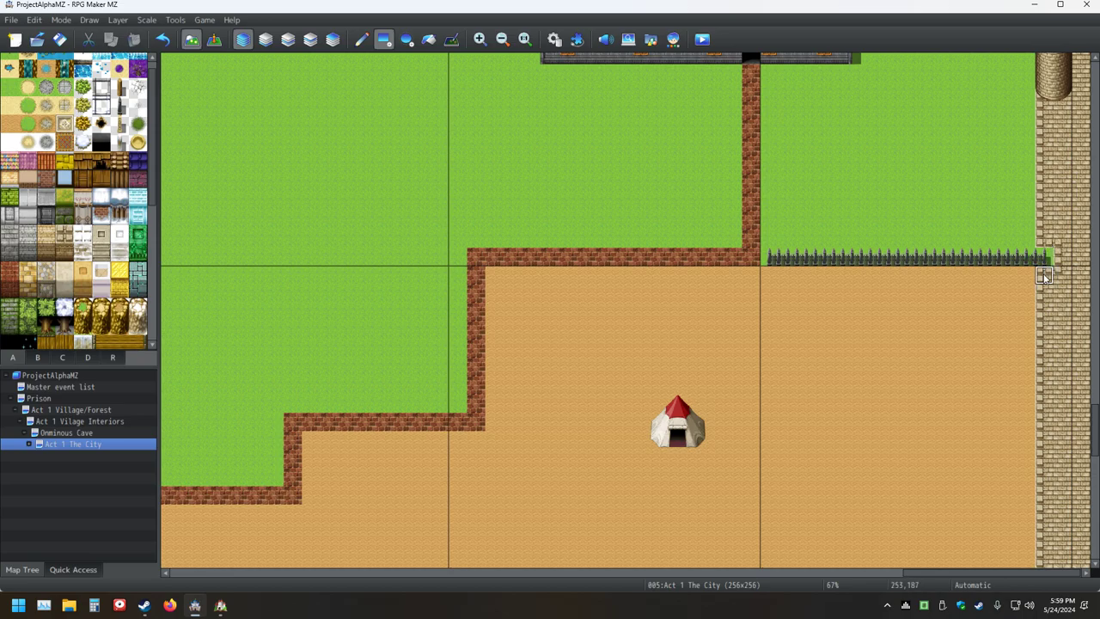
click(120, 105)
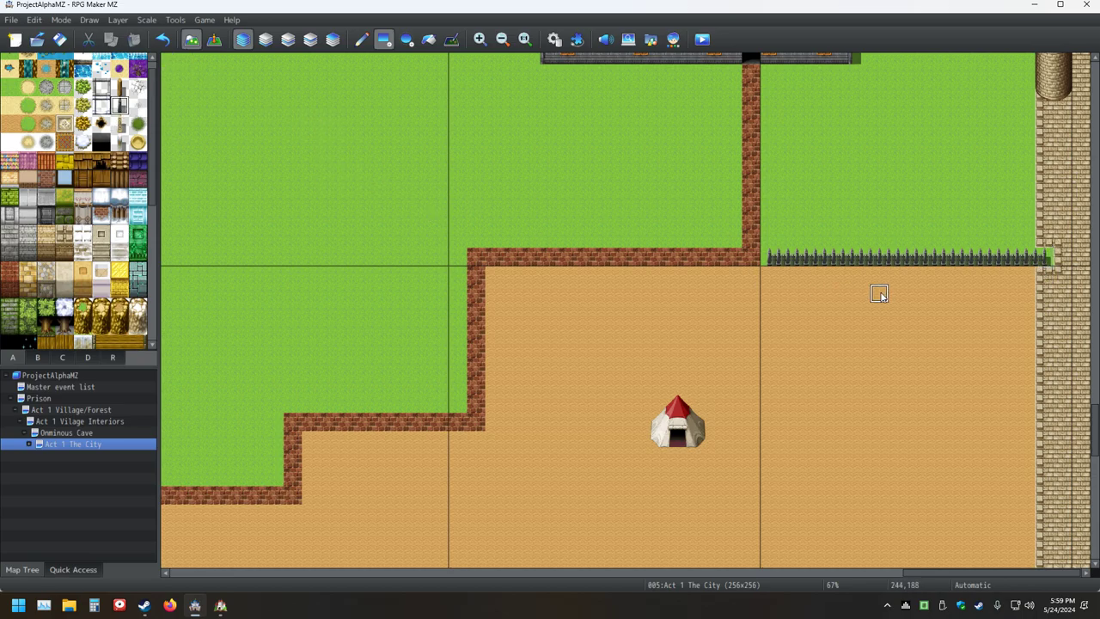
click(1028, 258)
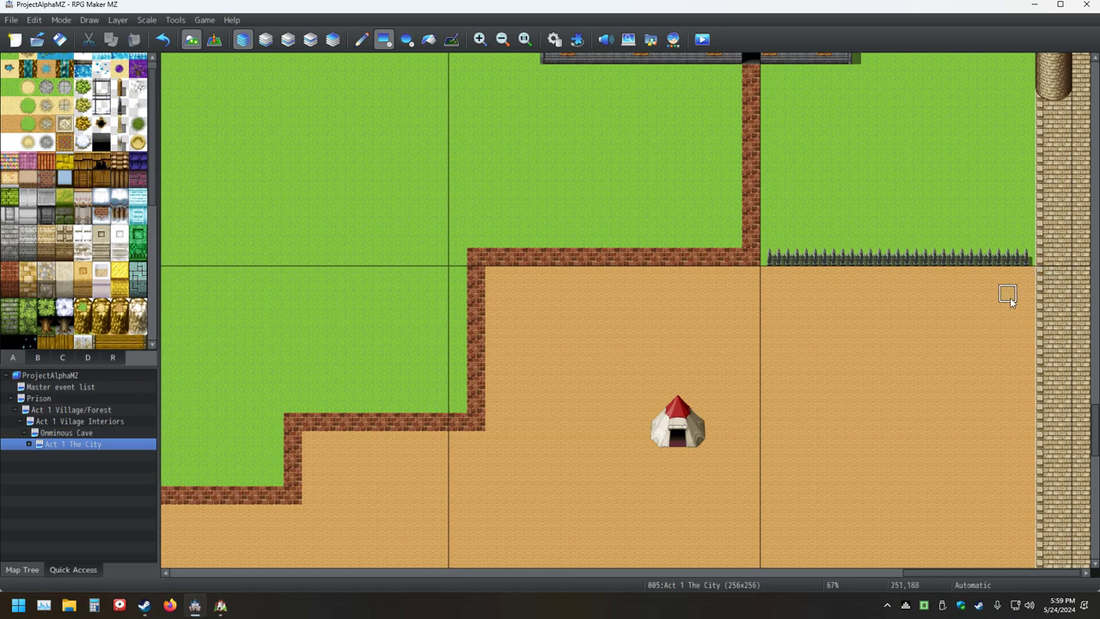
Retry joining the fence's eastern end to the stone wall and undo the last placements
scroll(1004, 292, up, 1)
scroll(1009, 300, down, 2)
ctrl+scroll(1064, 322, up, 1)
middle_click(1064, 322)
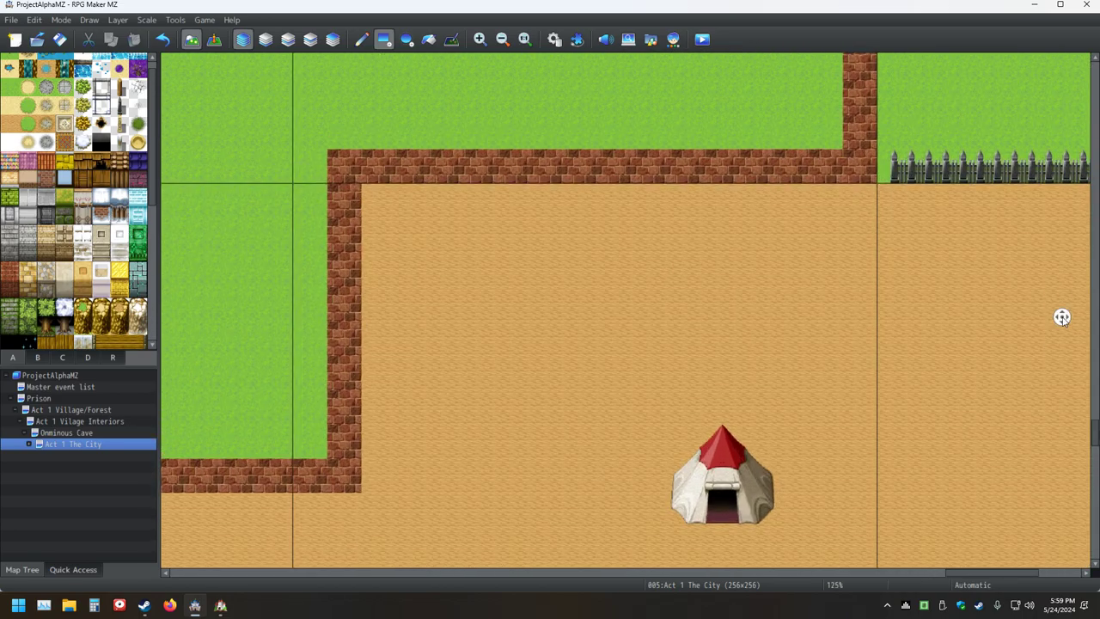
middle_click(832, 304)
middle_click(826, 293)
ctrl+scroll(1055, 314, up, 1)
middle_click(1042, 296)
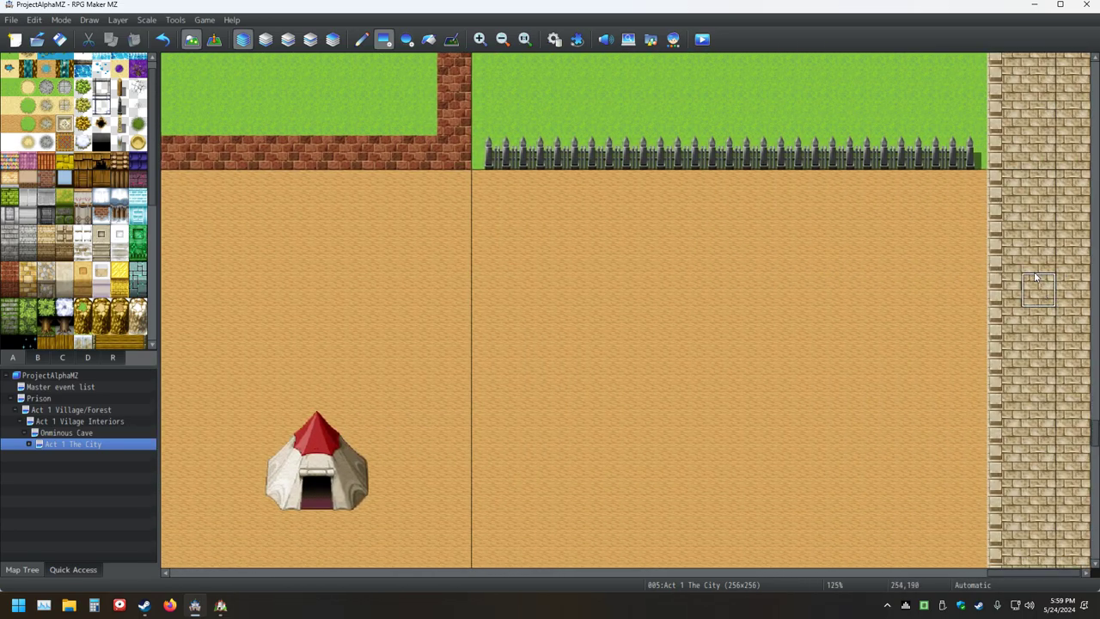
key(ctrl+z)
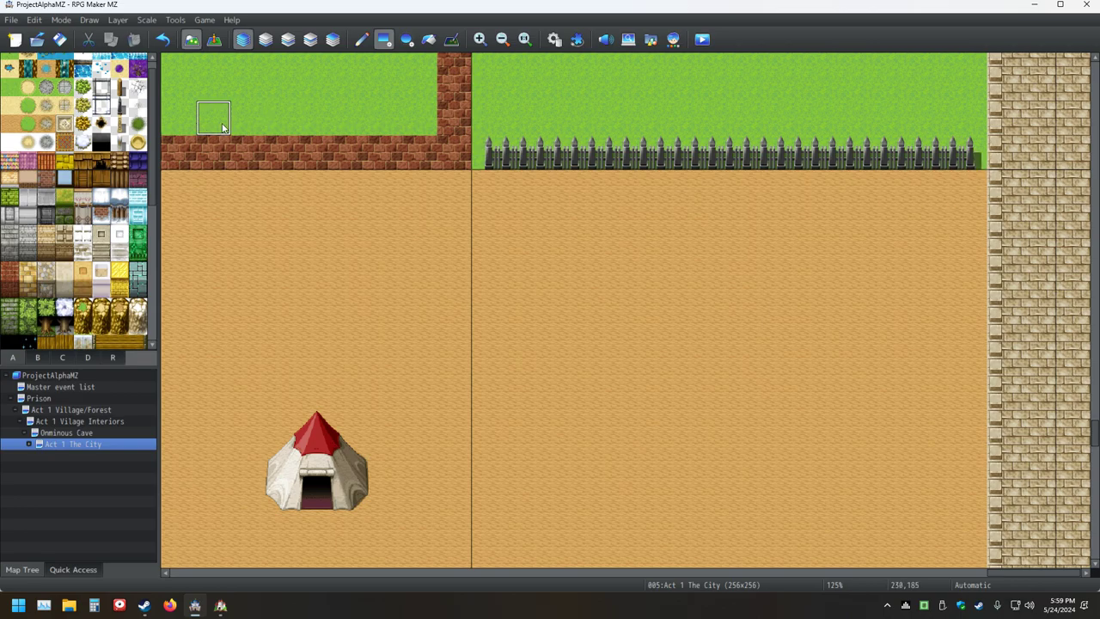
click(122, 114)
click(1004, 156)
key(ctrl+z)
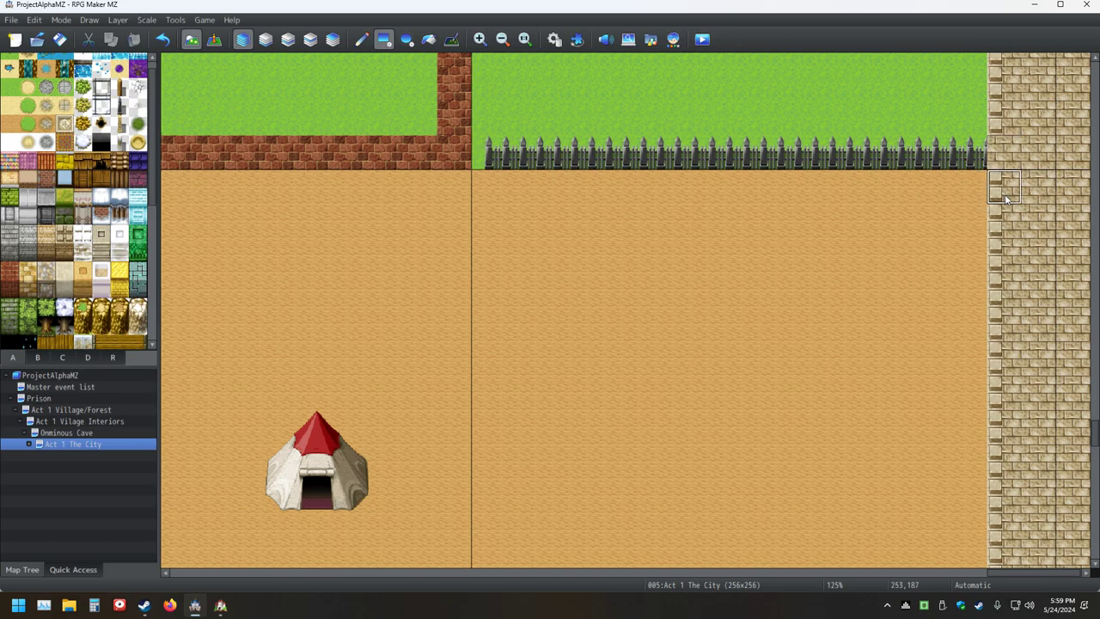
key(ctrl+z)
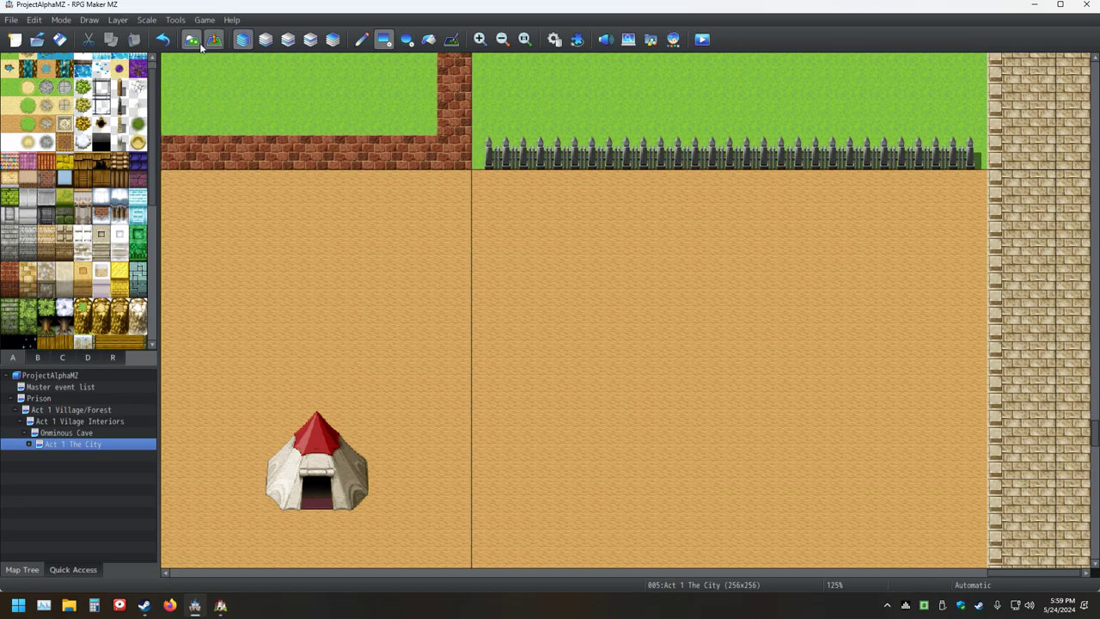
click(164, 40)
click(164, 40)
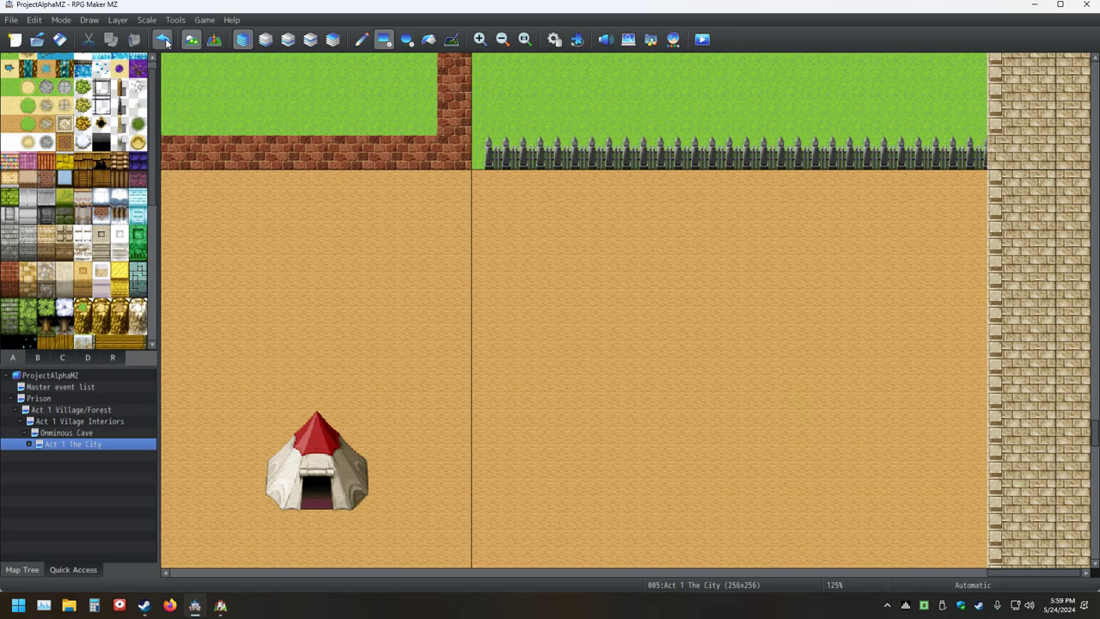
click(164, 40)
middle_click(611, 242)
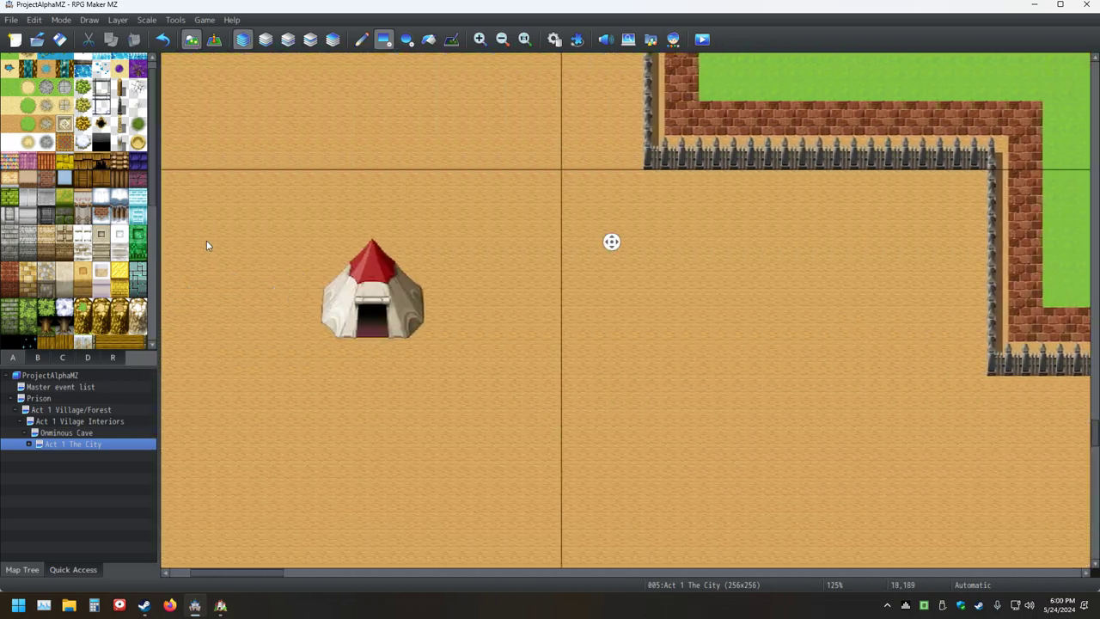
Try replacing the easternmost fence tile with stone wall and extending the metal fence across the wall, and undo the placements
middle_click(341, 221)
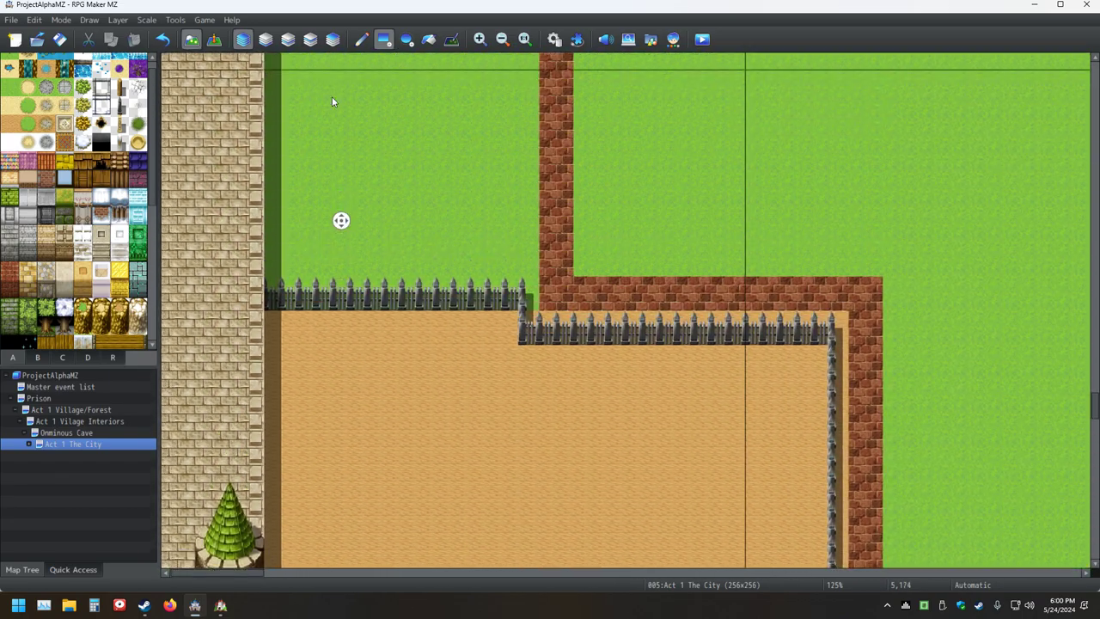
middle_click(333, 99)
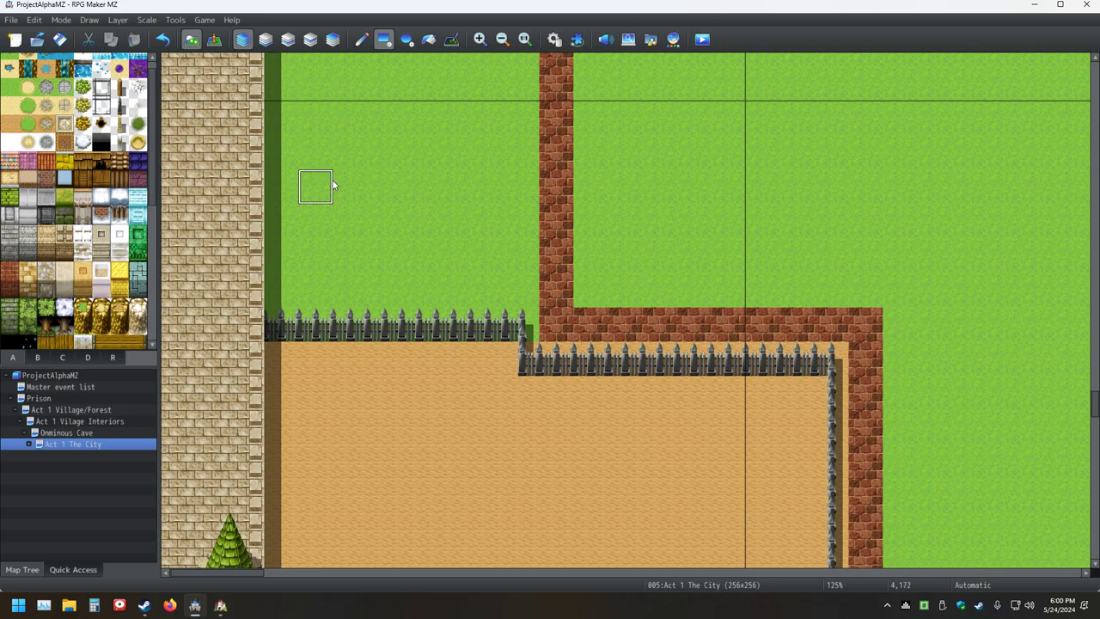
middle_click(430, 392)
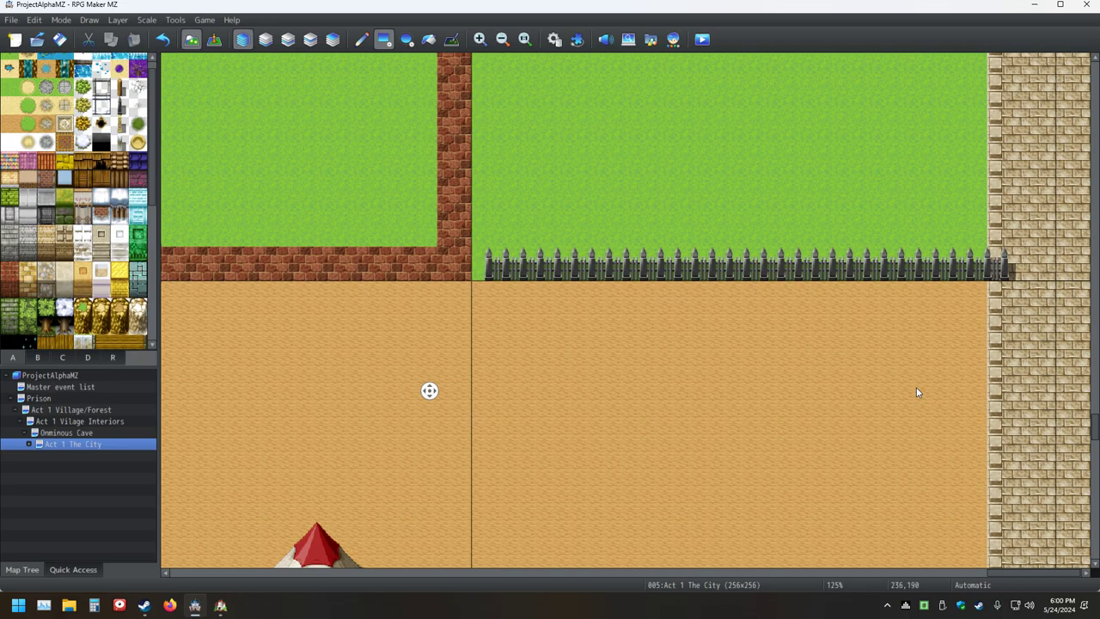
middle_click(918, 387)
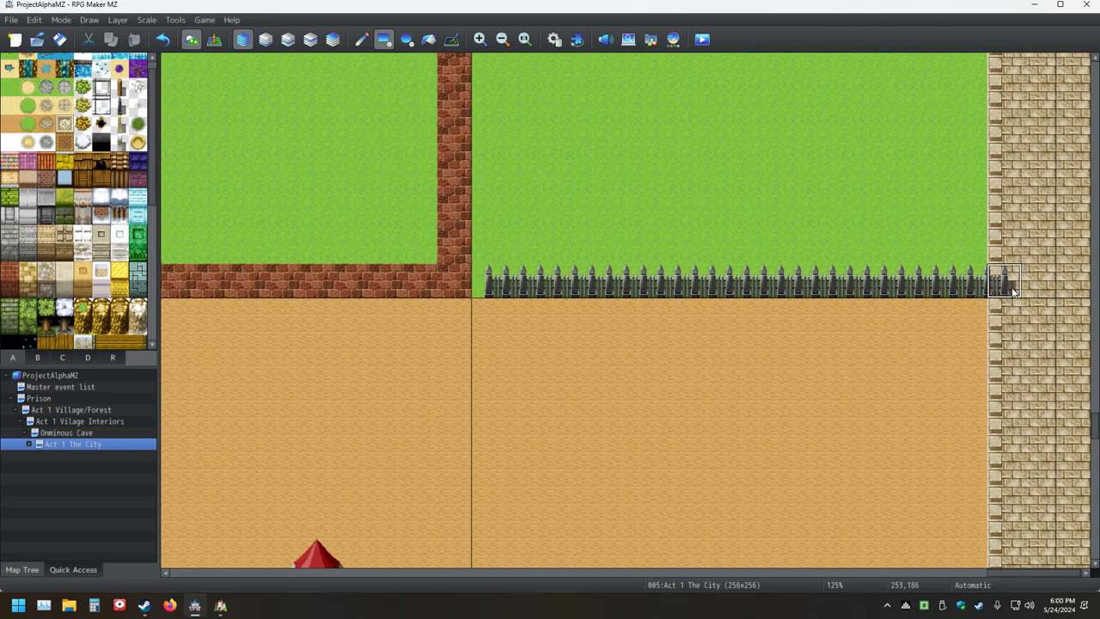
click(982, 297)
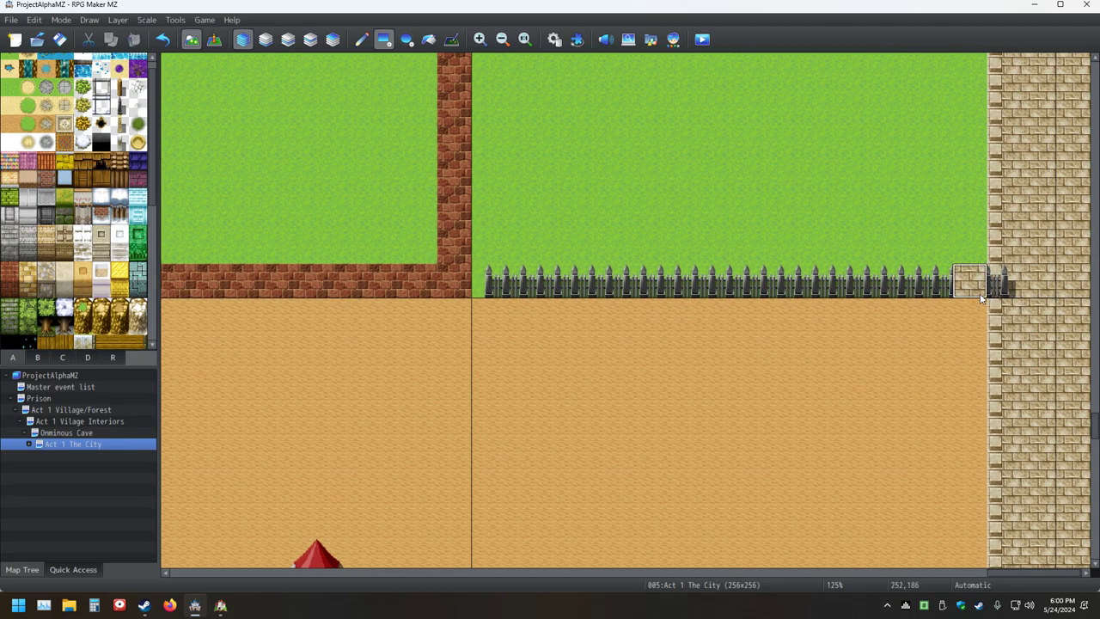
click(120, 105)
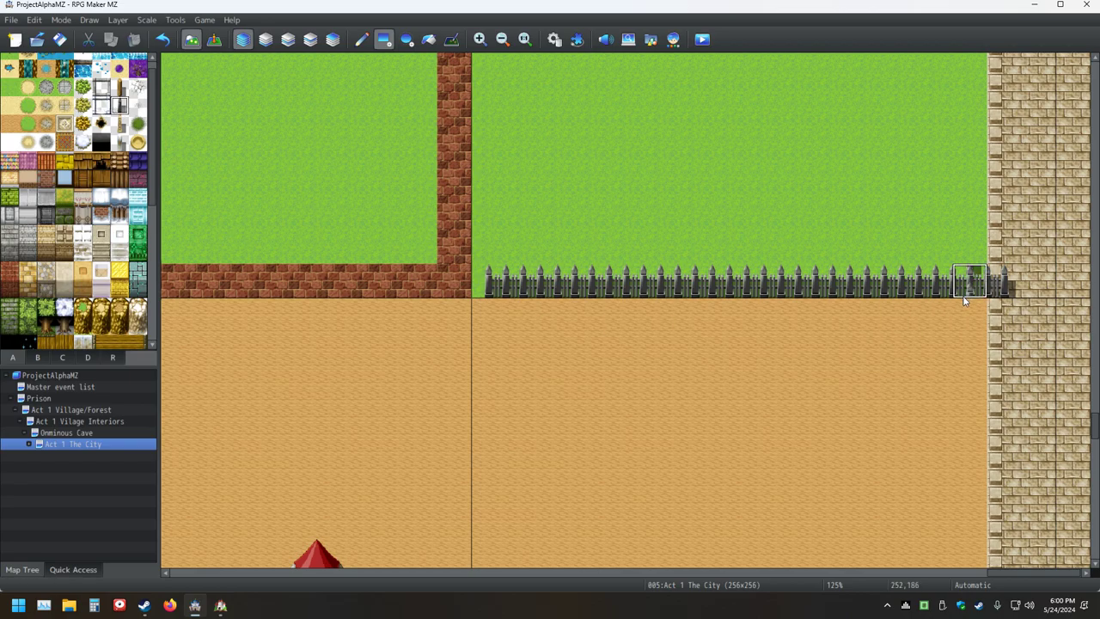
click(1026, 284)
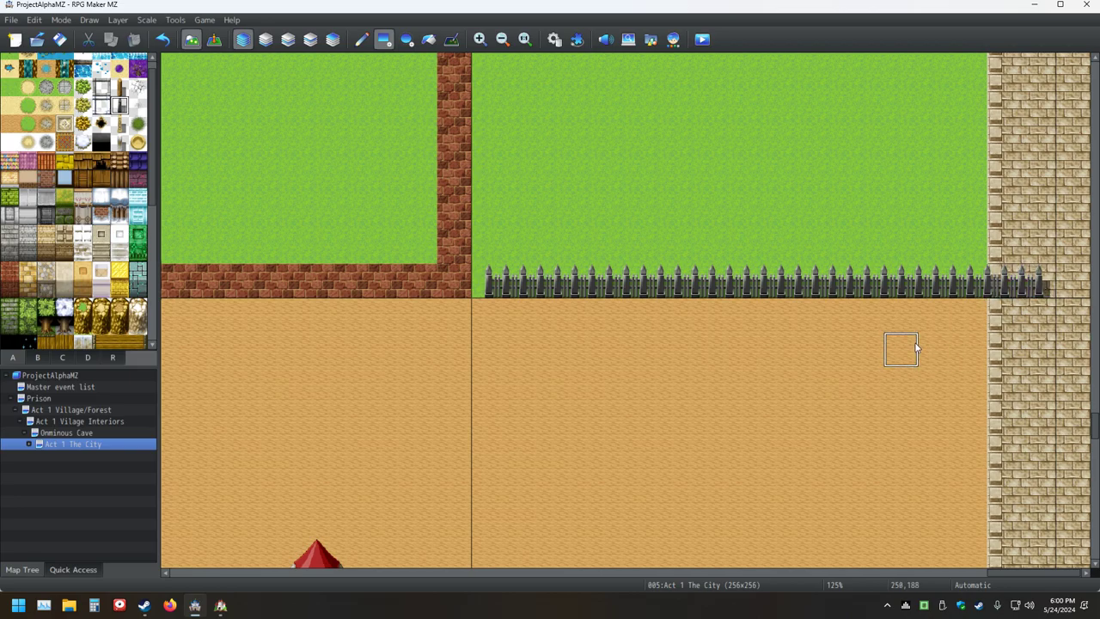
key(ctrl+z)
key(ctrl+z)
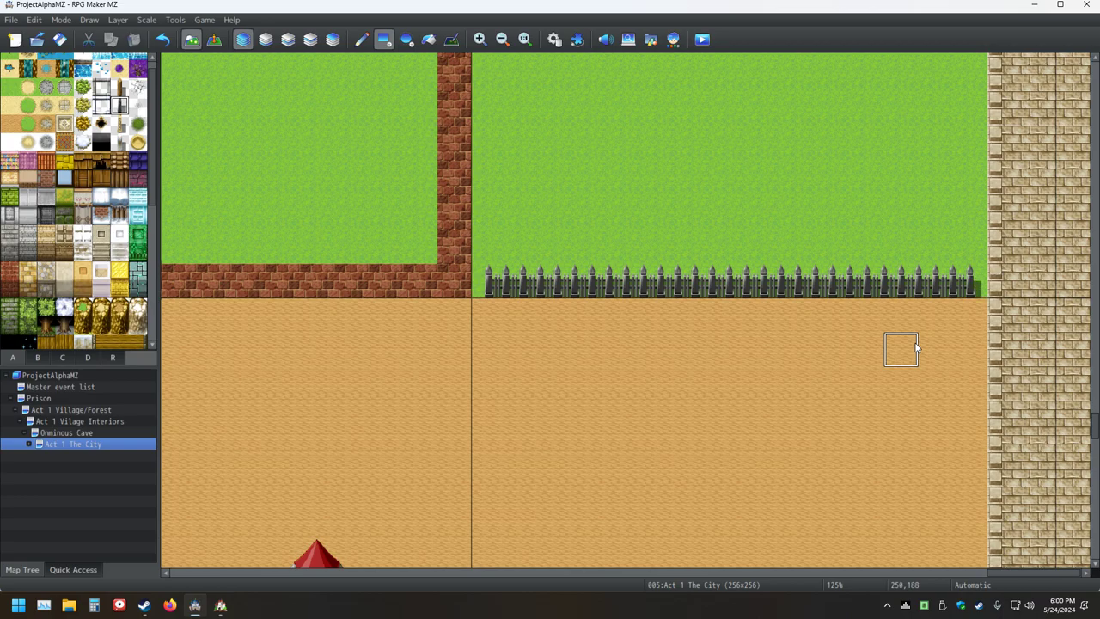
Draw shadows on the ground beside the eastern stone wall around the fence's end and clear the fence tile overlapping the wall
click(452, 43)
click(978, 259)
click(985, 316)
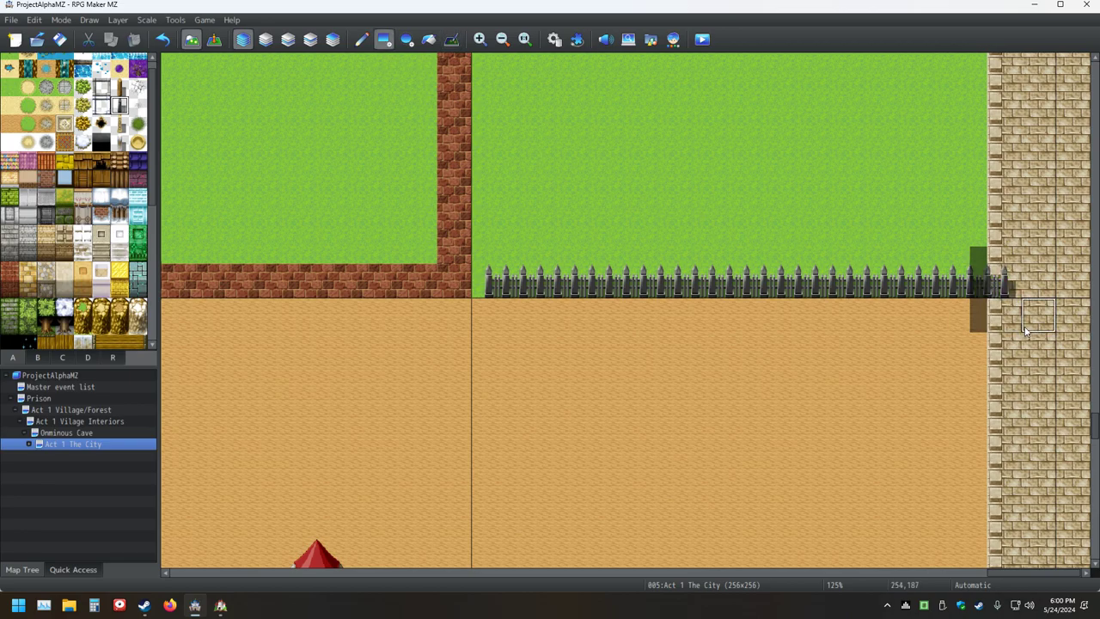
click(1018, 292)
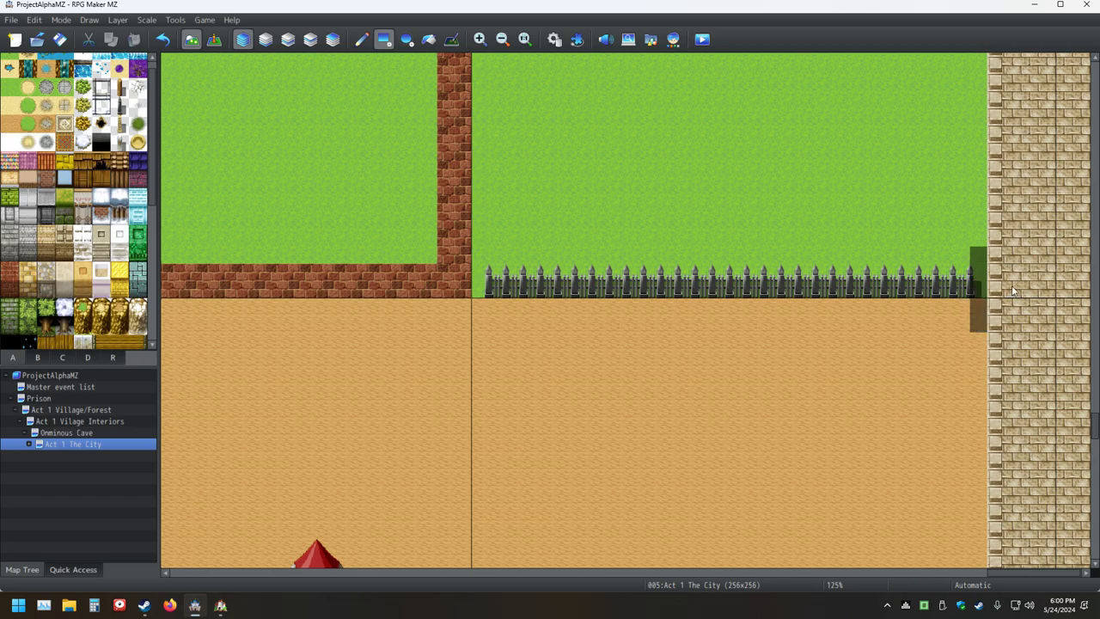
Try a stone wall tile in place of the fence's easternmost tile, and undo it
click(960, 287)
key(ctrl+z)
click(966, 292)
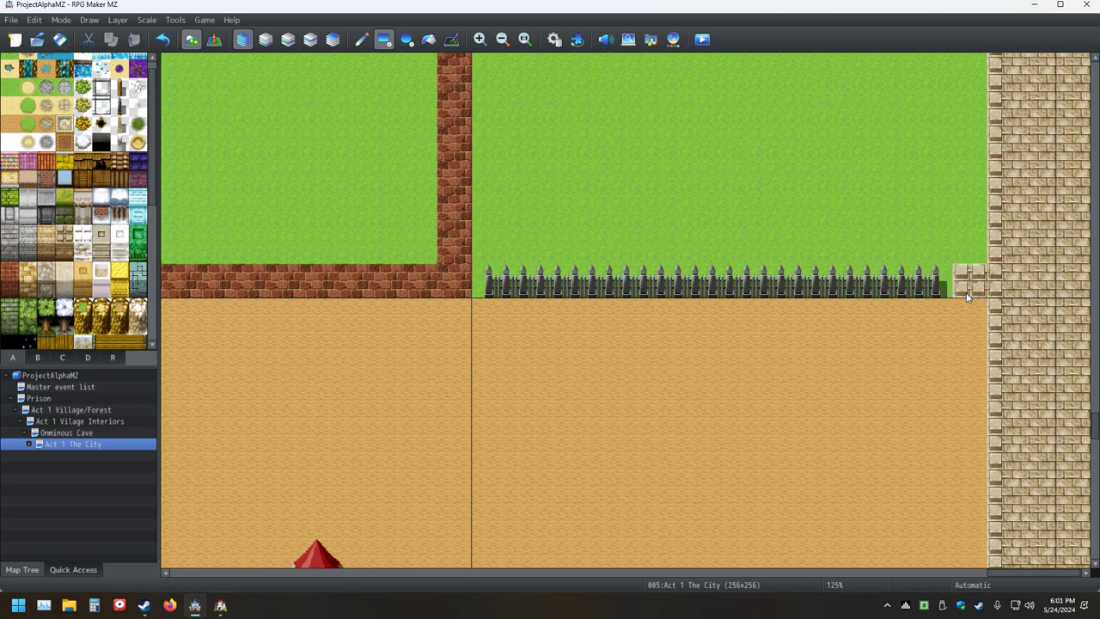
click(932, 324)
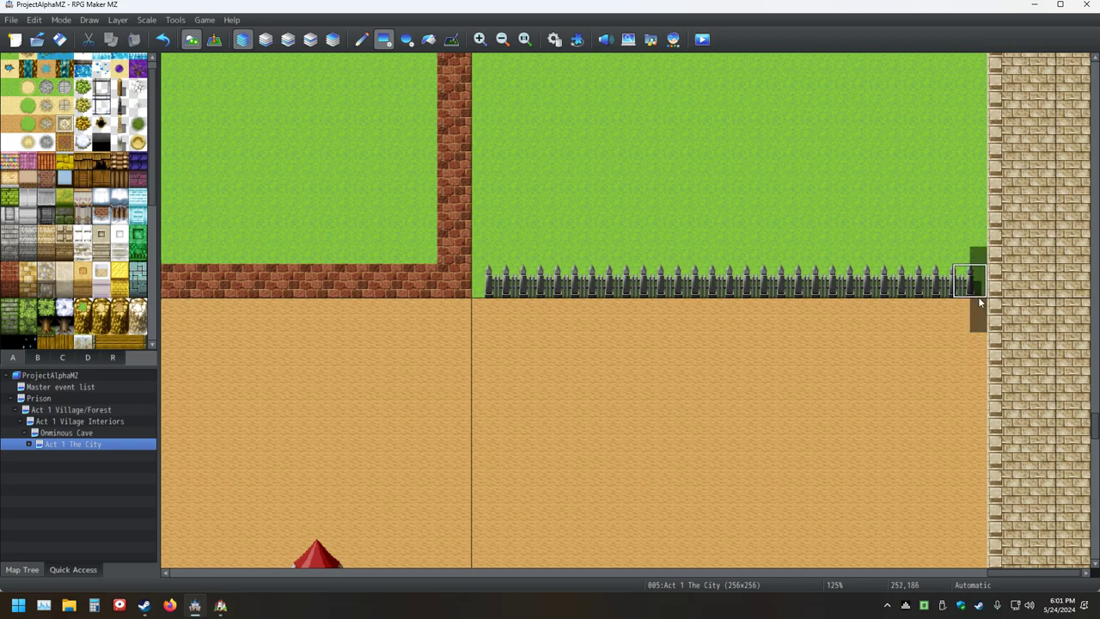
key(ctrl+z)
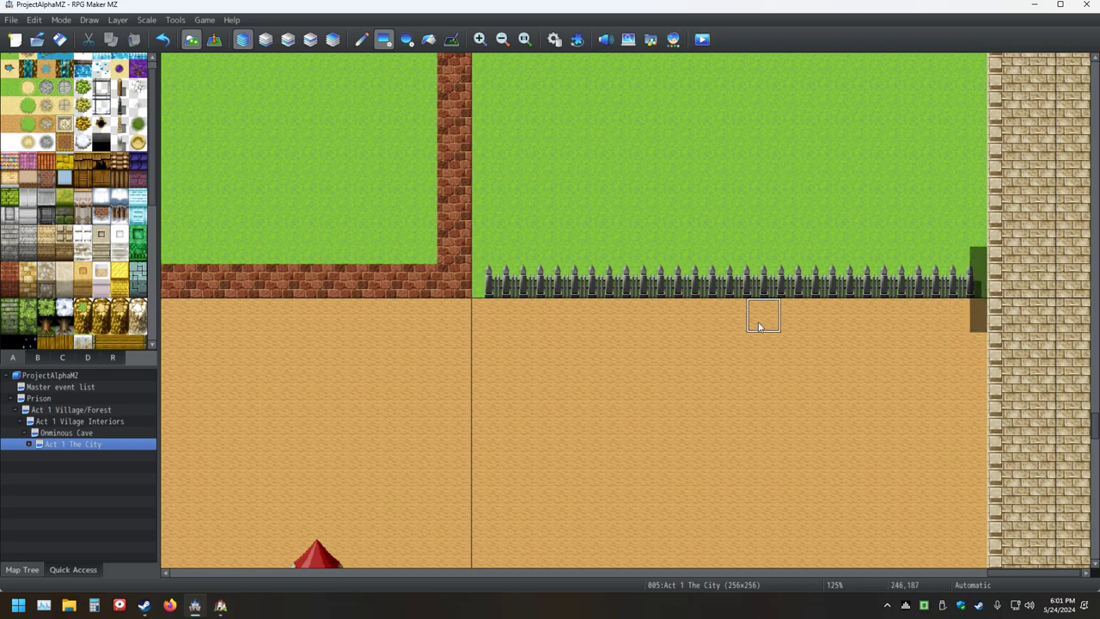
Try placing metal fence on the stone wall and on the dirt tile south of the fence's end, undoing each attempt
click(120, 104)
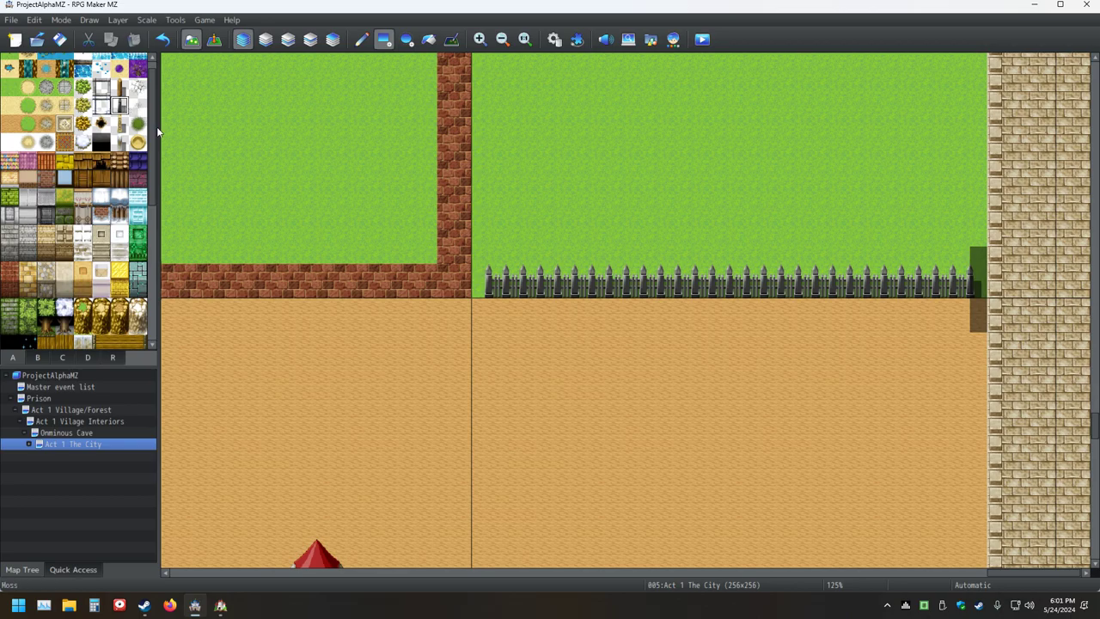
click(994, 289)
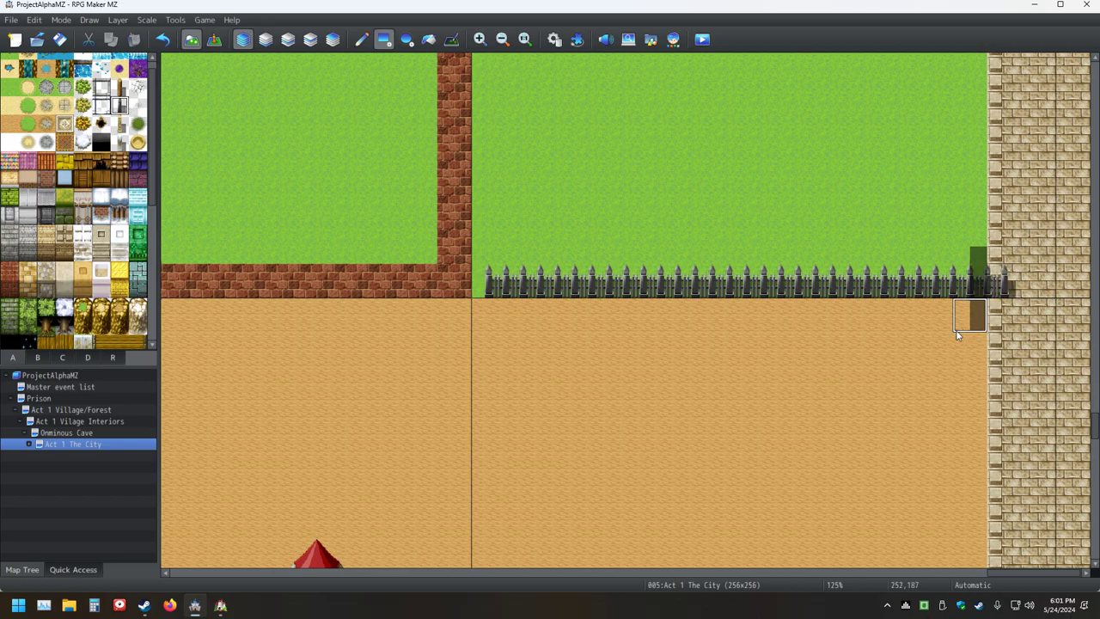
key(ctrl+z)
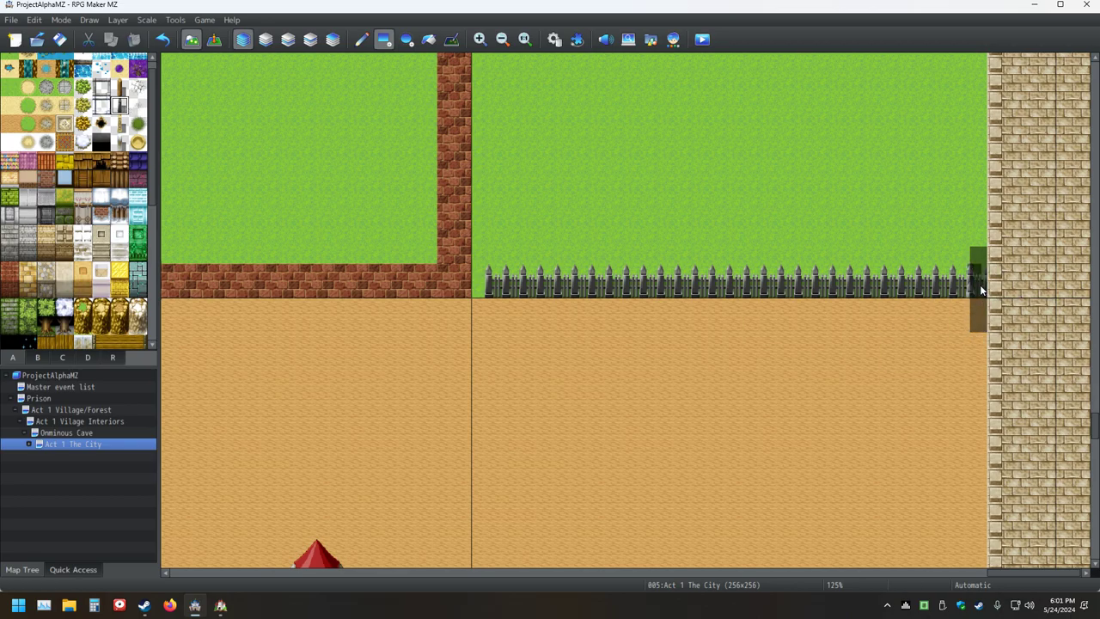
key(ctrl+z)
click(978, 309)
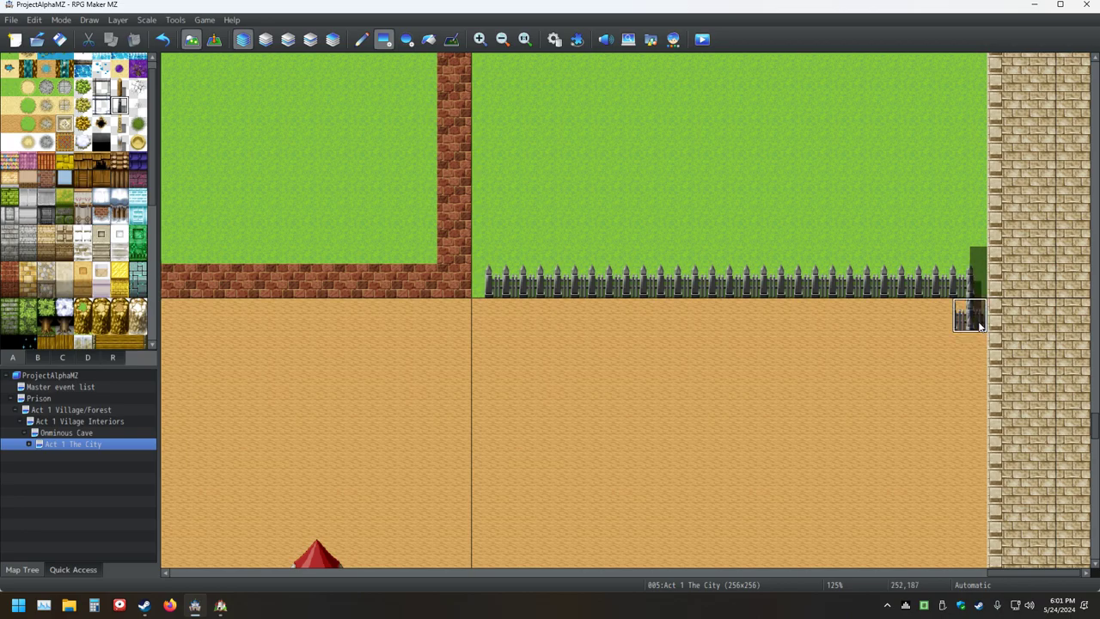
click(979, 325)
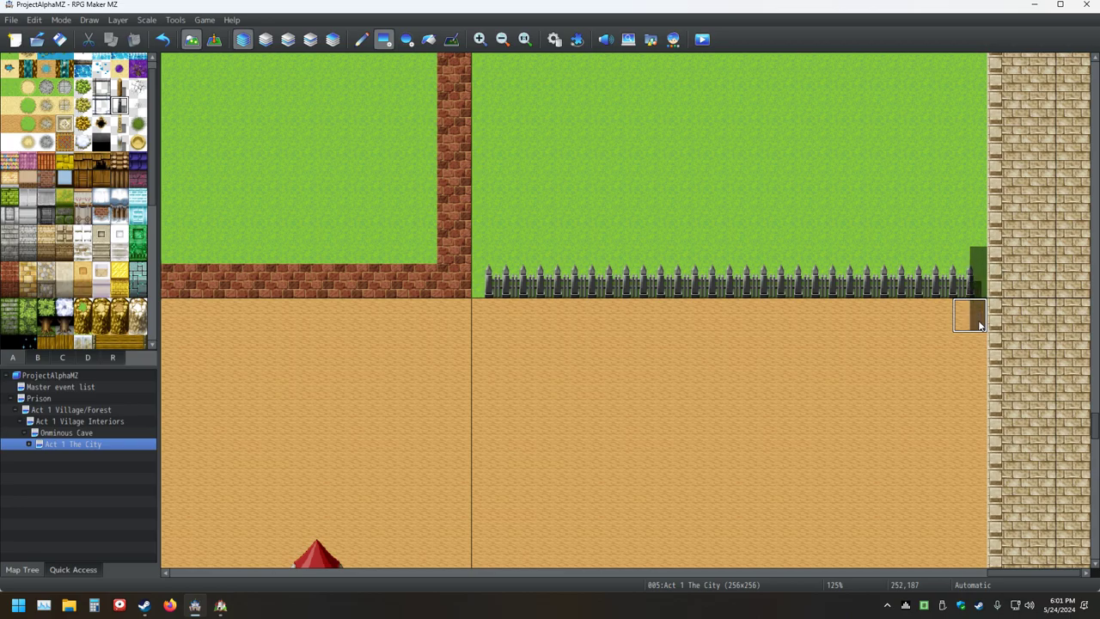
click(978, 322)
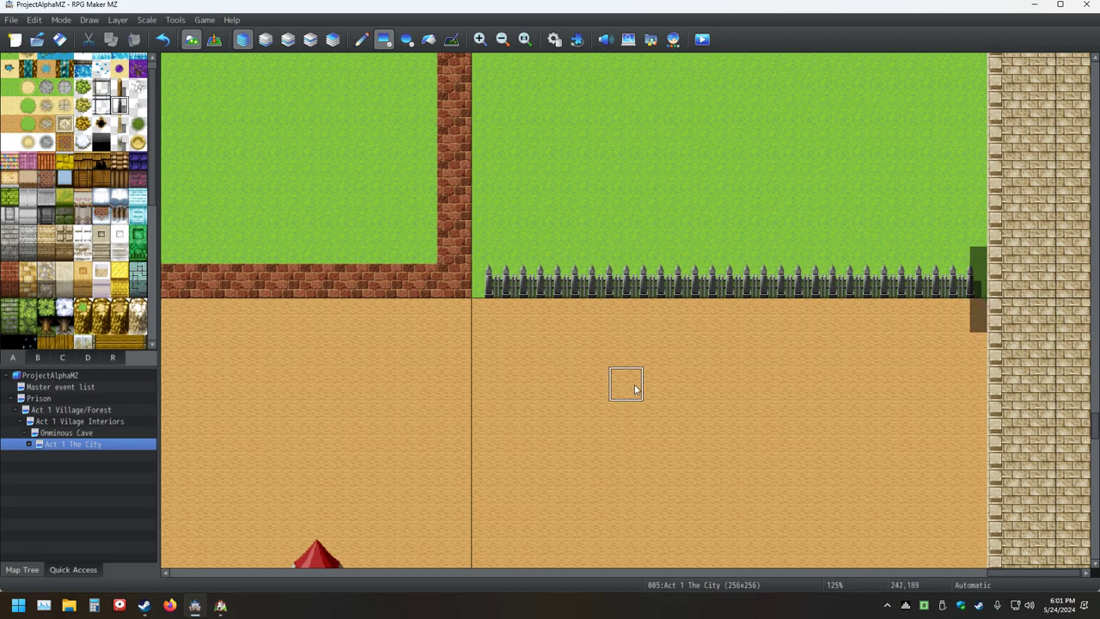
Try running the metal fence across the stone wall, and cut the overlap back to a single tile
middle_drag(746, 390, 809, 385)
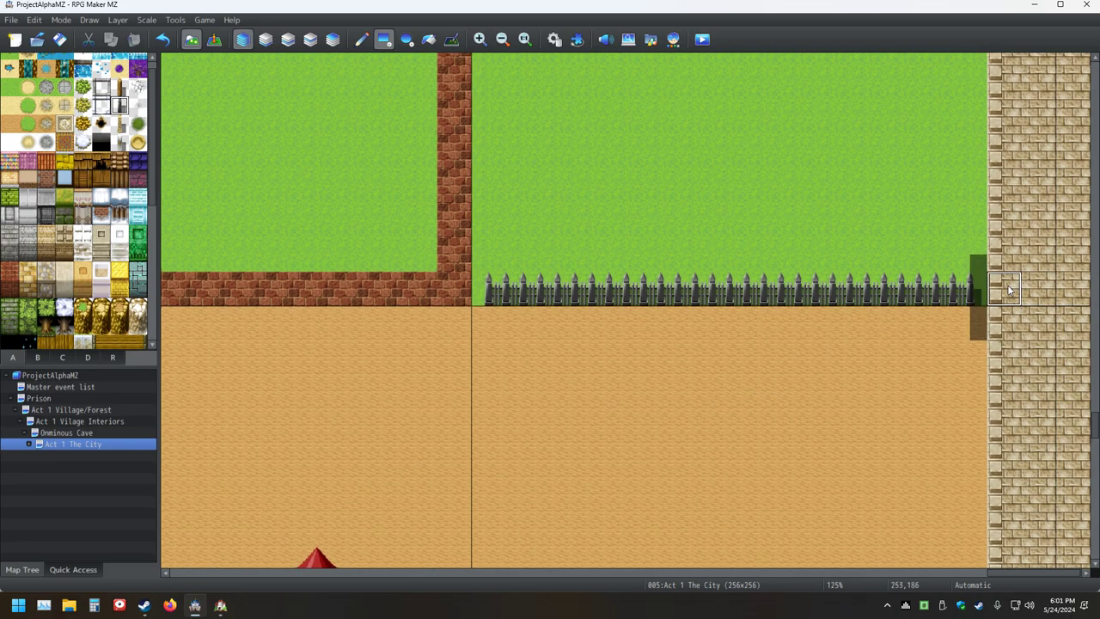
drag(1070, 293, 1048, 293)
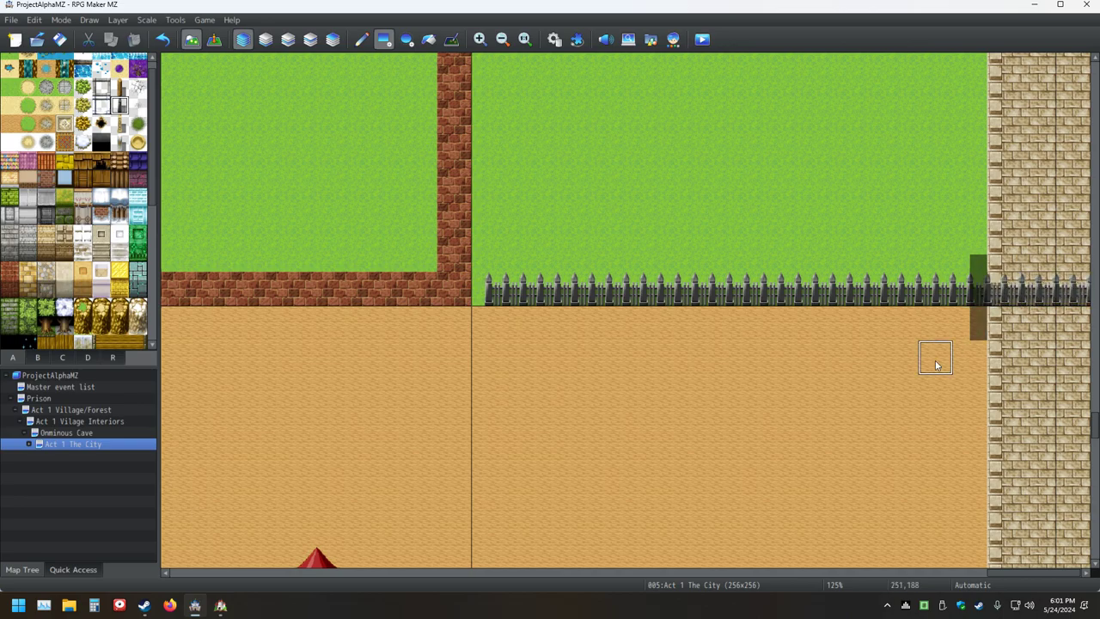
click(1013, 297)
key(ctrl+z)
click(1038, 288)
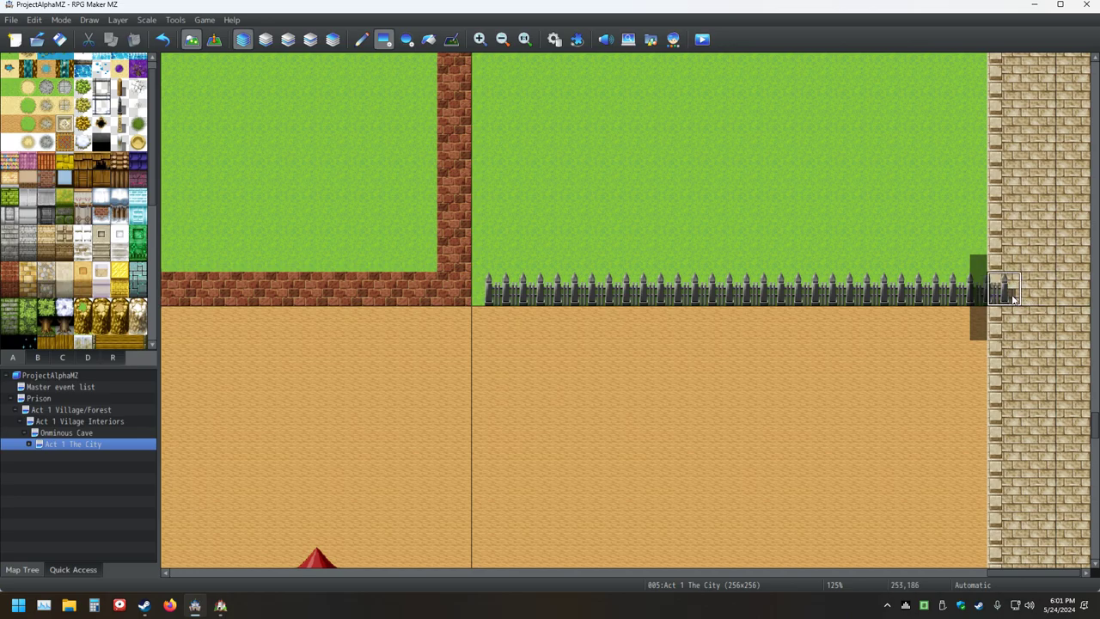
click(1012, 298)
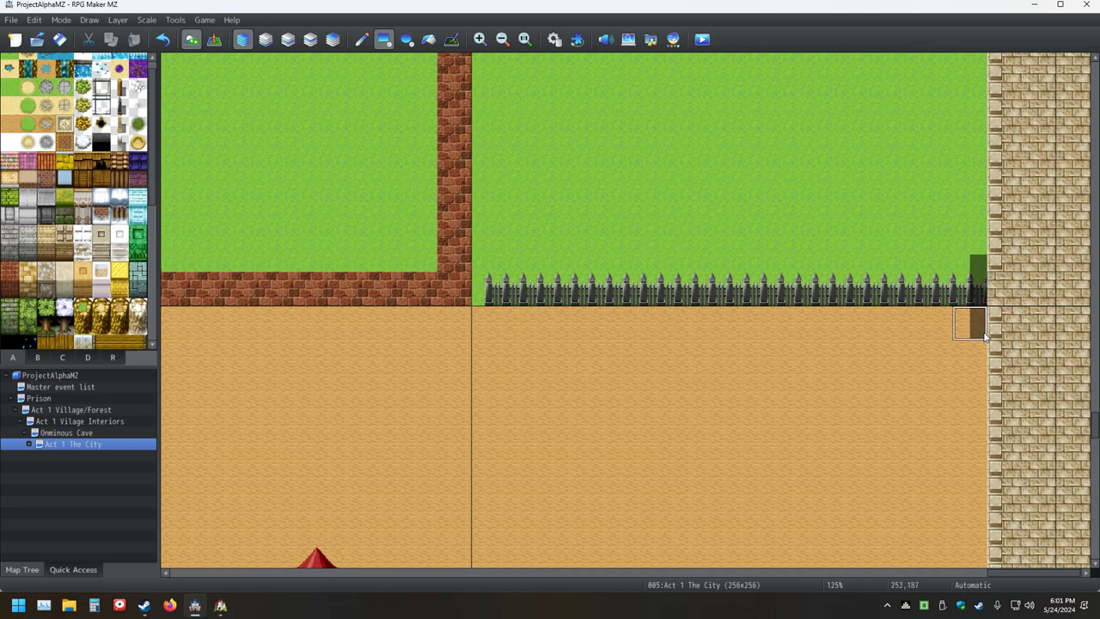
key(ctrl+z)
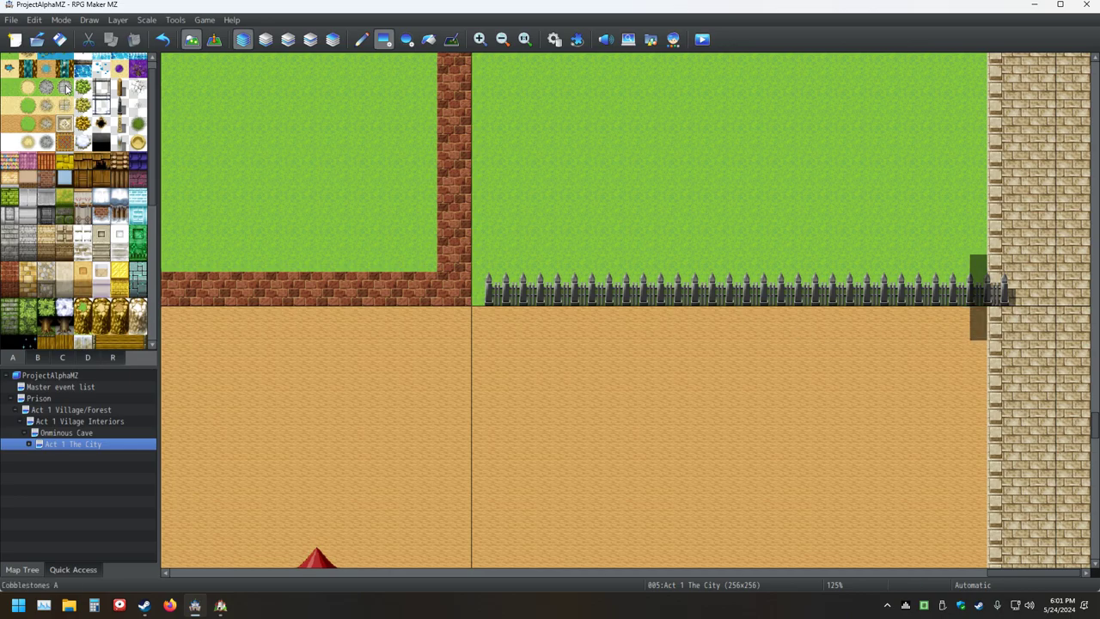
Examine how the western fence meets the stone wall, comparing what Layer 3, Layer 2 and Layer 1 contain there
click(311, 39)
middle_click(627, 331)
ctrl+scroll(341, 329, down, 5)
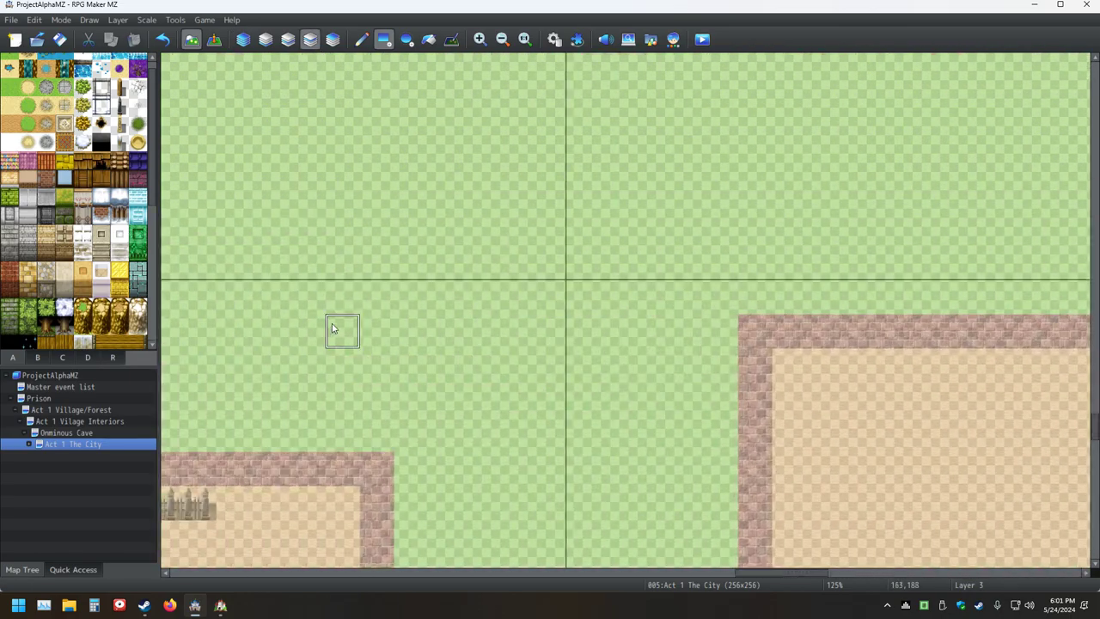
ctrl+scroll(393, 275, down, 2)
shift+scroll(450, 285, left, 5)
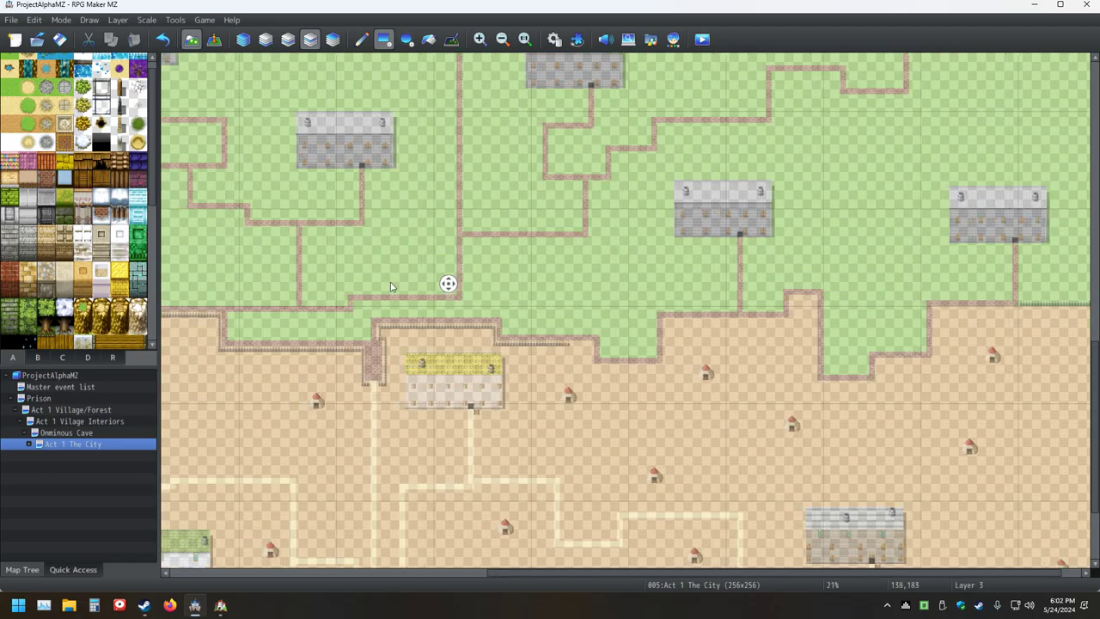
ctrl+scroll(265, 293, up, 4)
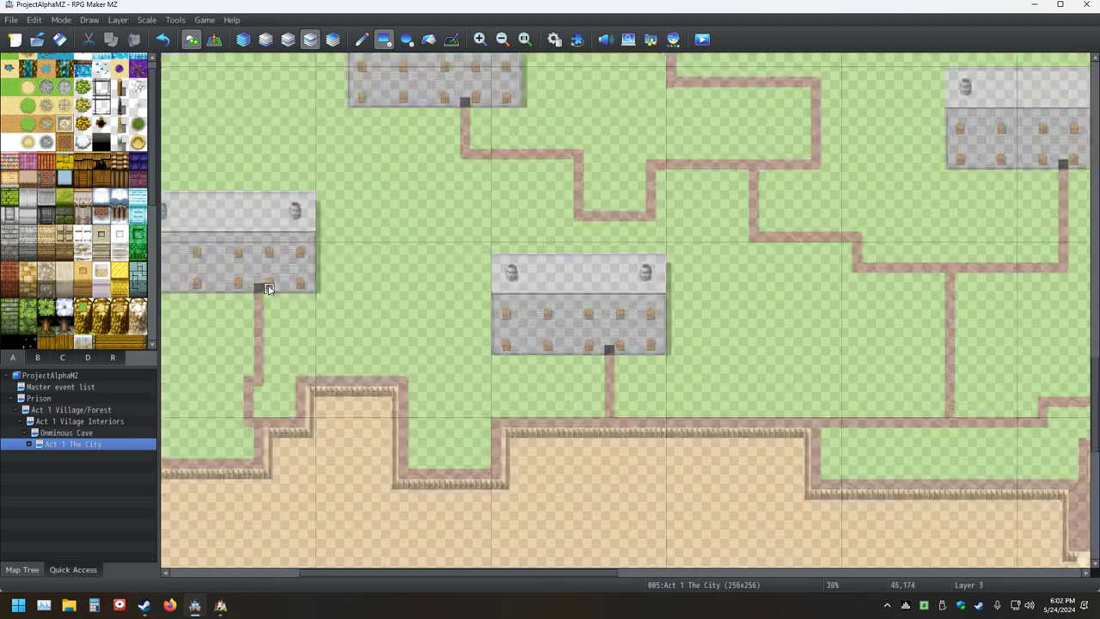
middle_click(277, 283)
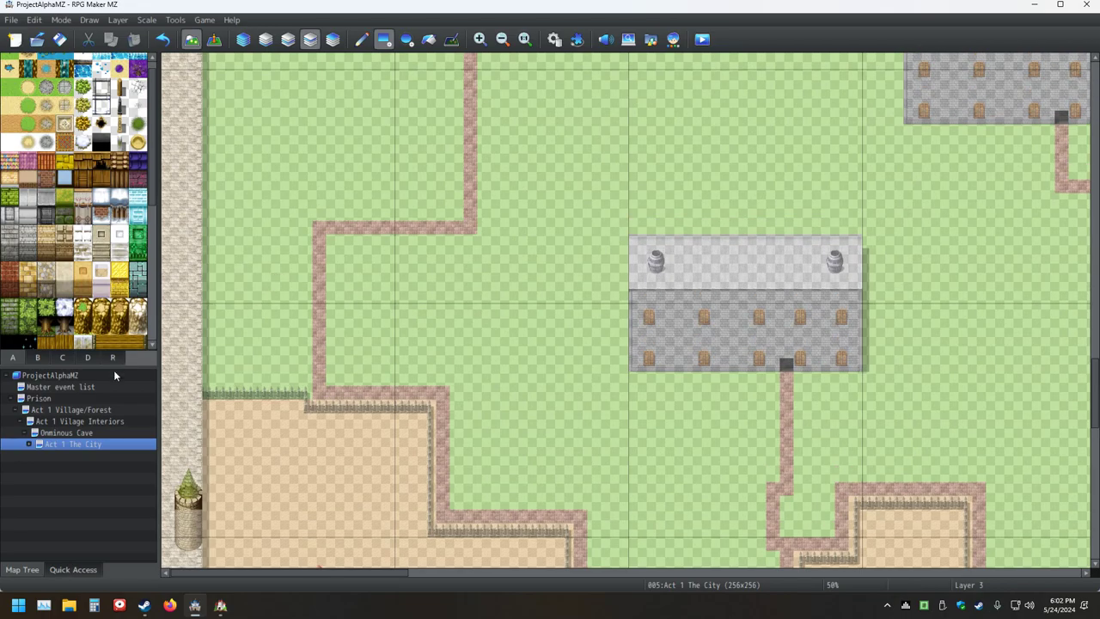
ctrl+scroll(207, 390, up, 3)
middle_click(367, 232)
click(288, 39)
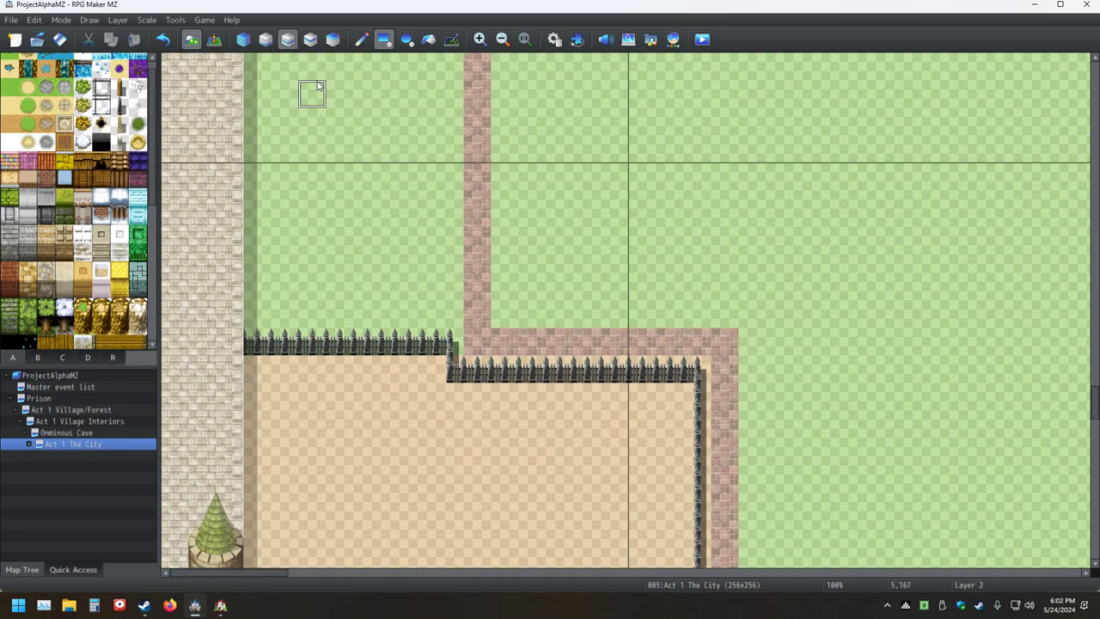
click(274, 41)
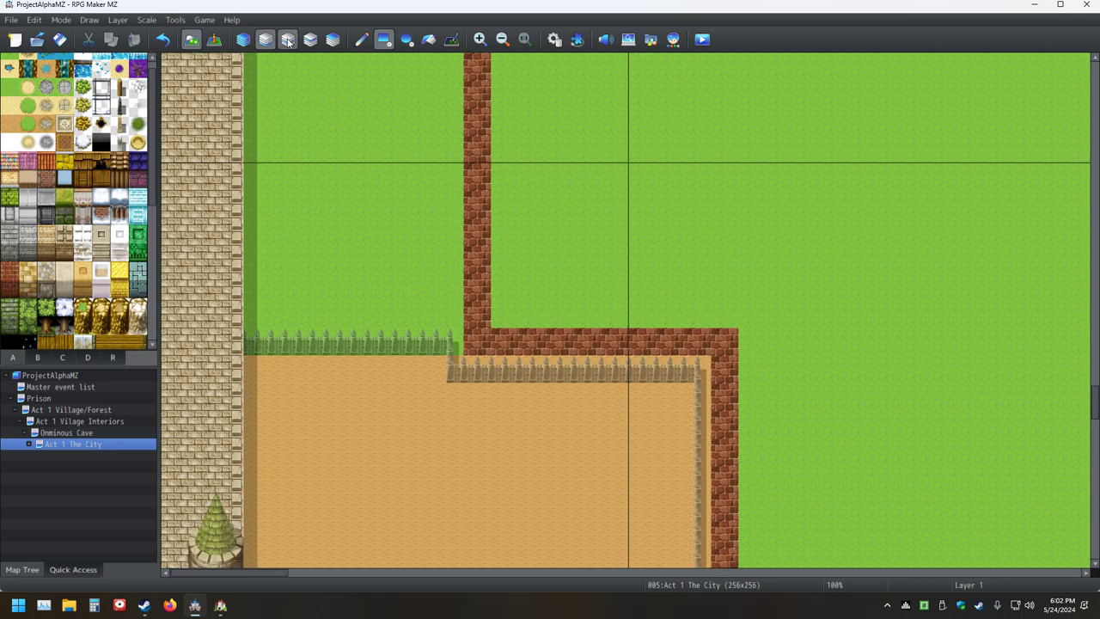
click(288, 39)
Undo the fence's overlap on the eastern stone wall and retry the fence's easternmost tile on Layer 2
middle_click(351, 297)
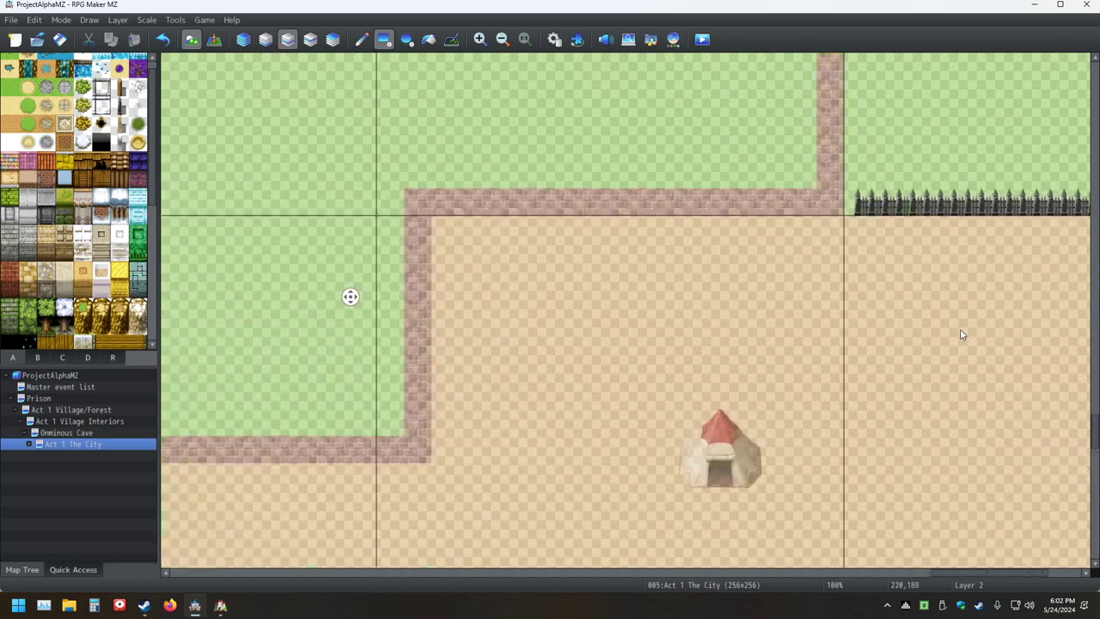
middle_drag(350, 297, 350, 319)
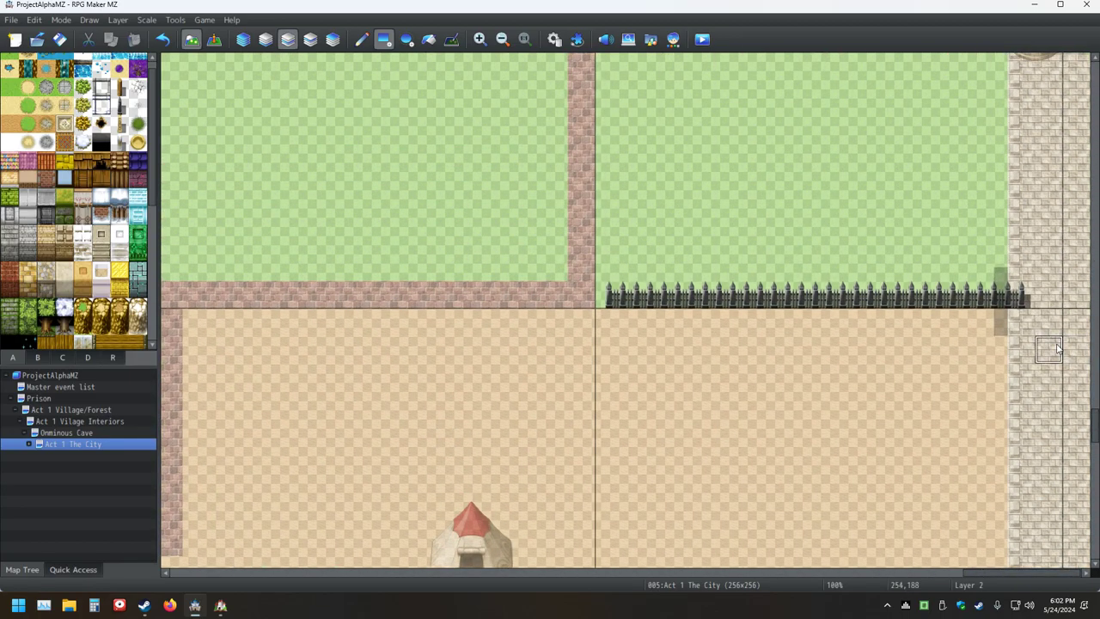
key(ctrl+z)
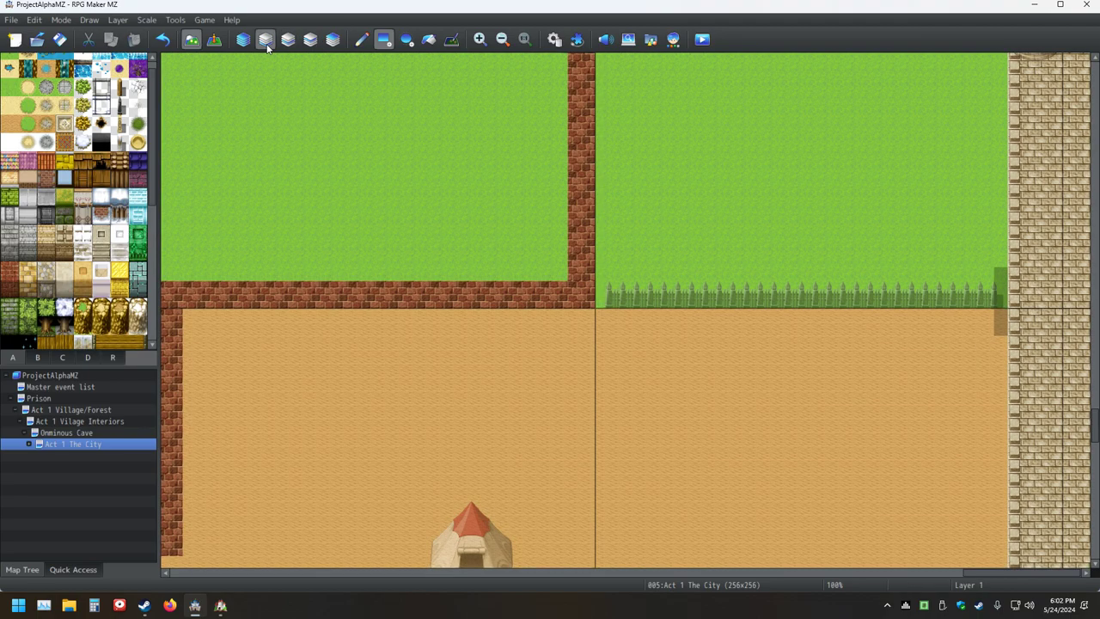
click(266, 40)
click(289, 40)
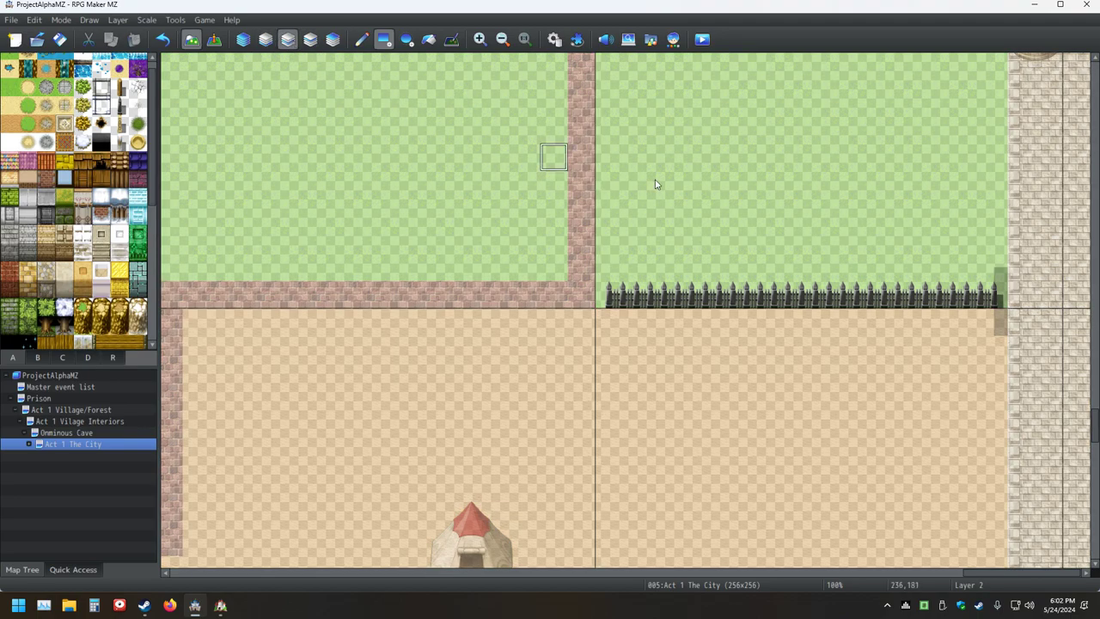
click(994, 296)
click(993, 296)
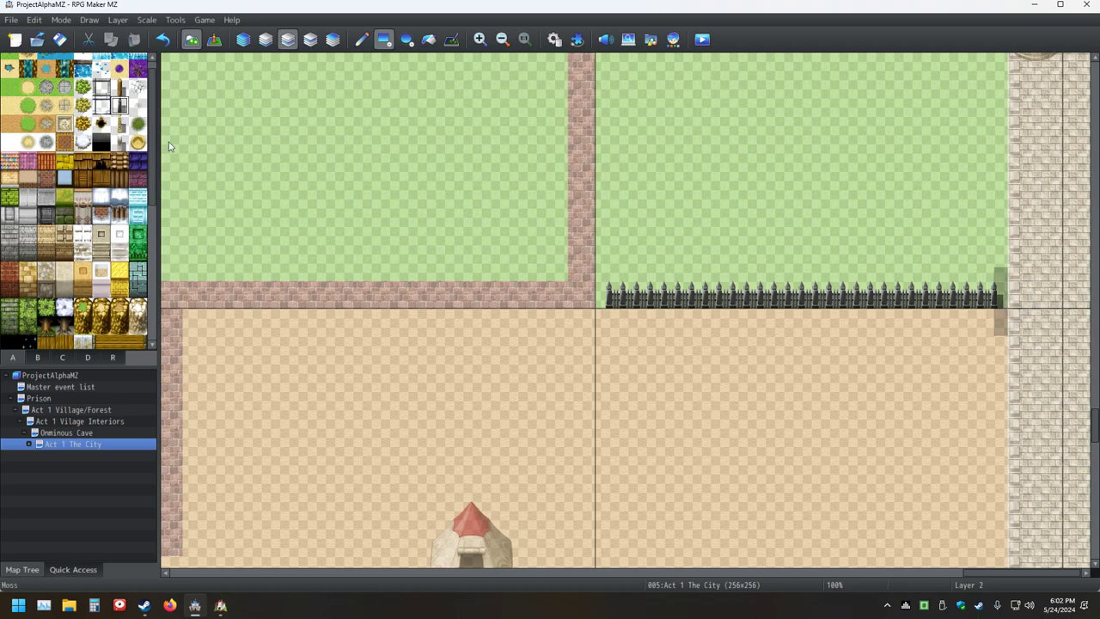
Try extending the metal fence one tile onto the eastern stone wall on Layer 2, undoing the first placement and repeating it
click(1021, 295)
key(ctrl+z)
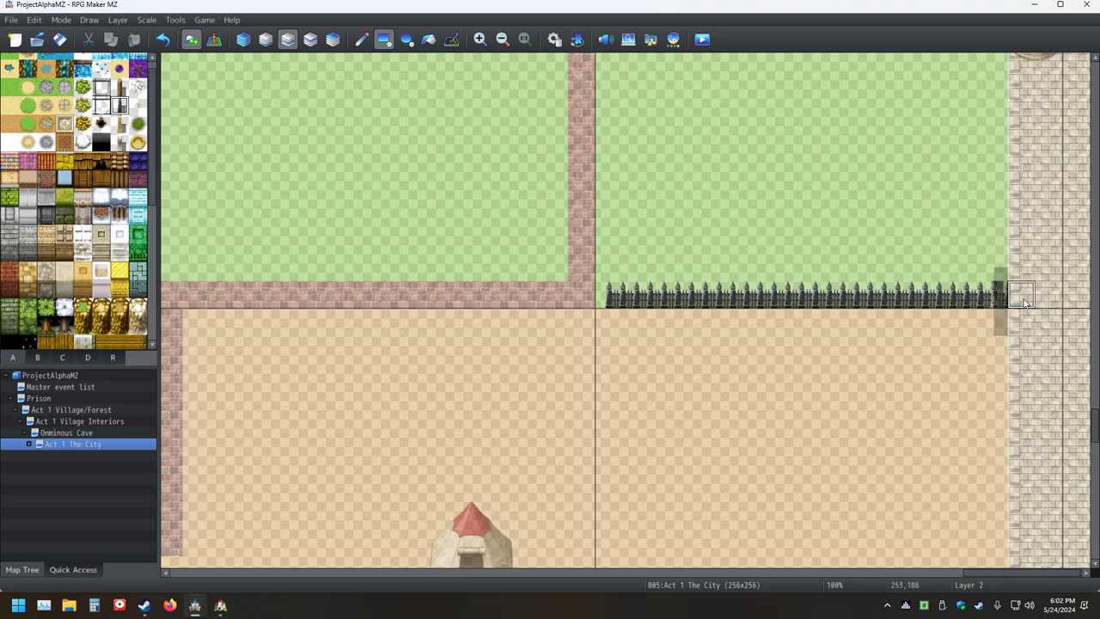
click(1015, 303)
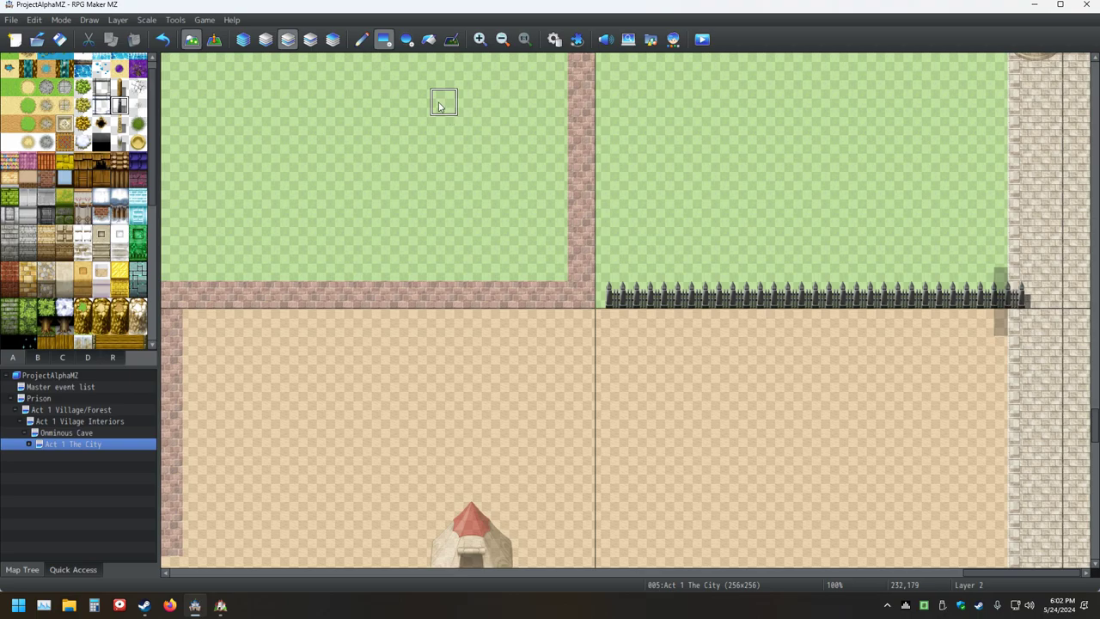
Examine the overlap between the fence and the eastern stone wall, comparing Layers 1 through 4 with the Automatic view
click(273, 45)
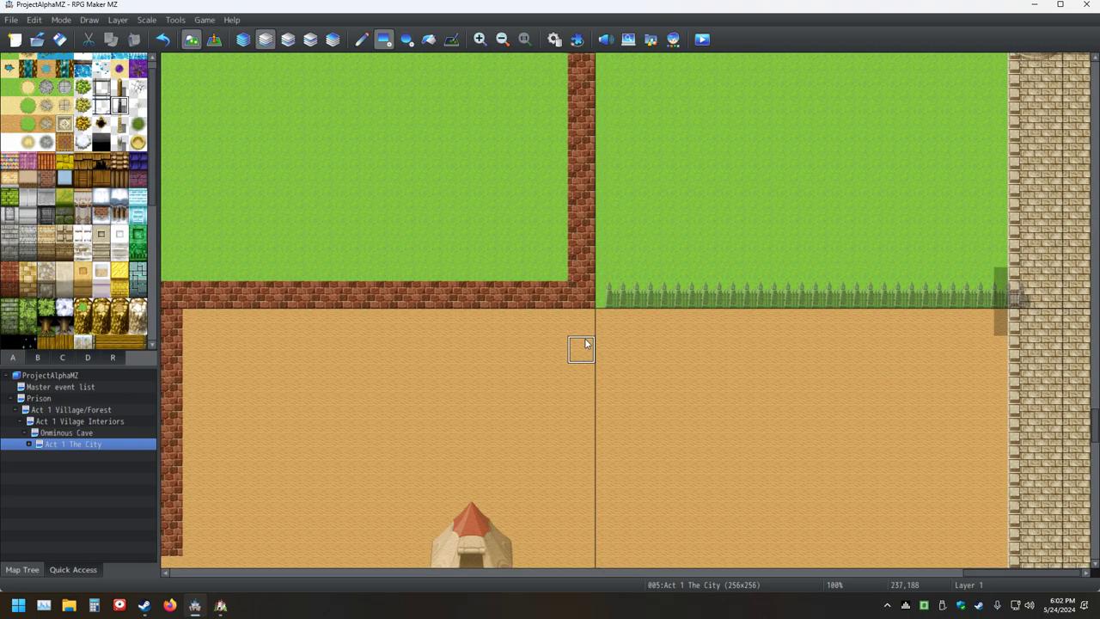
click(243, 39)
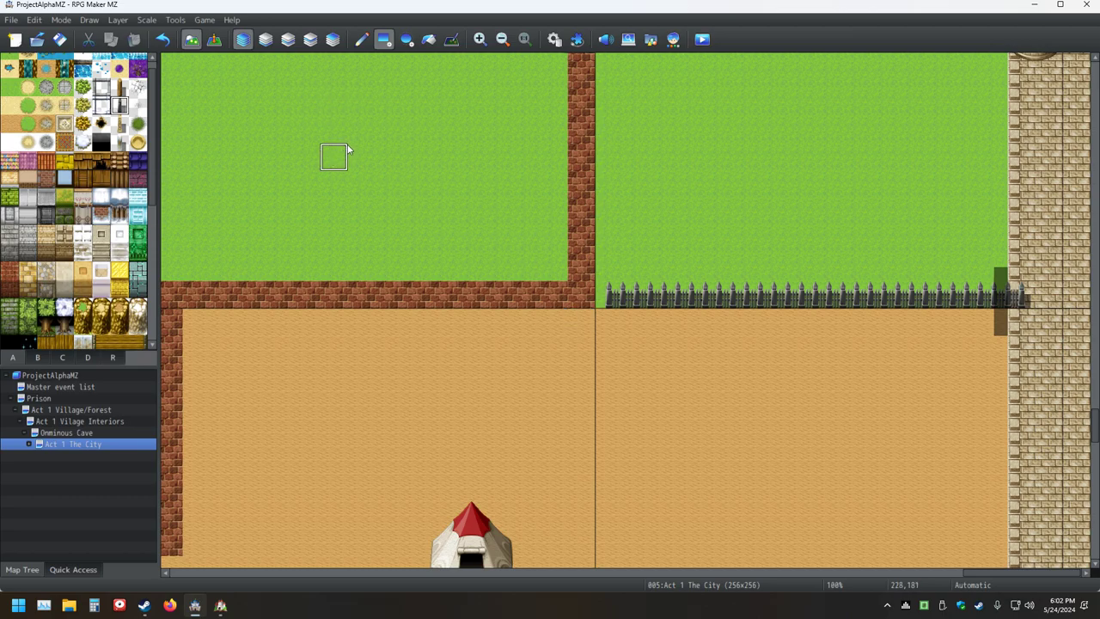
click(267, 40)
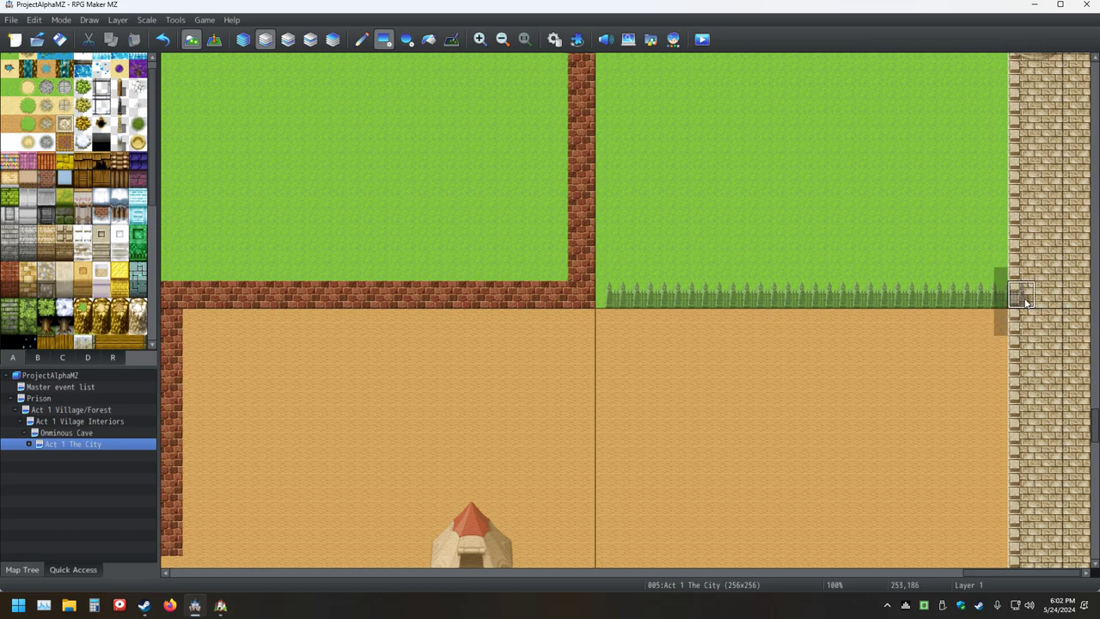
click(242, 42)
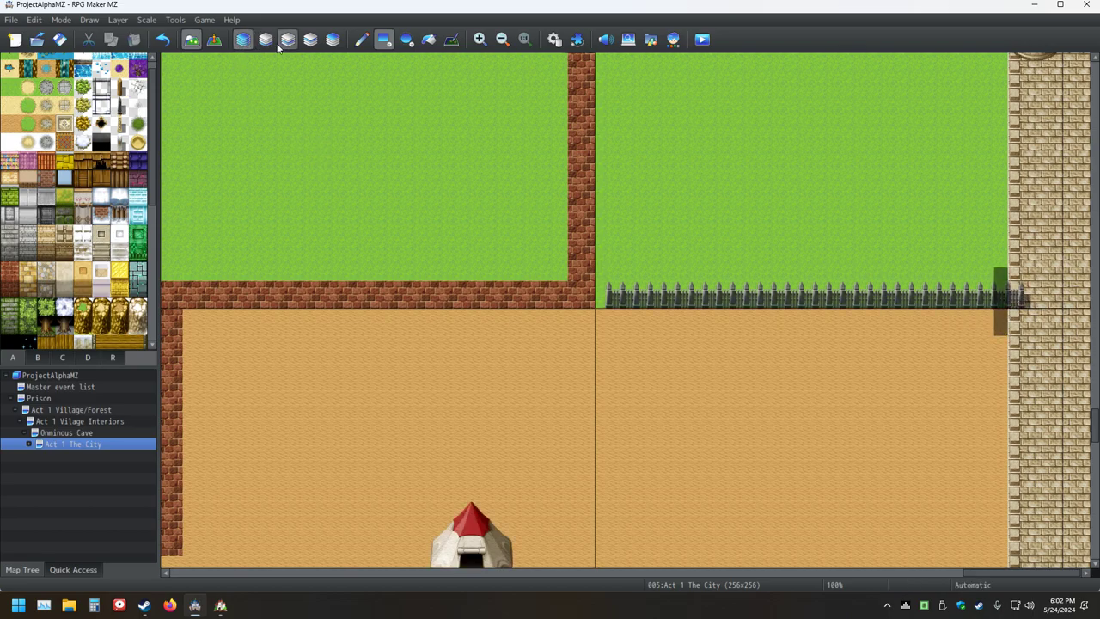
click(310, 43)
click(328, 45)
click(314, 44)
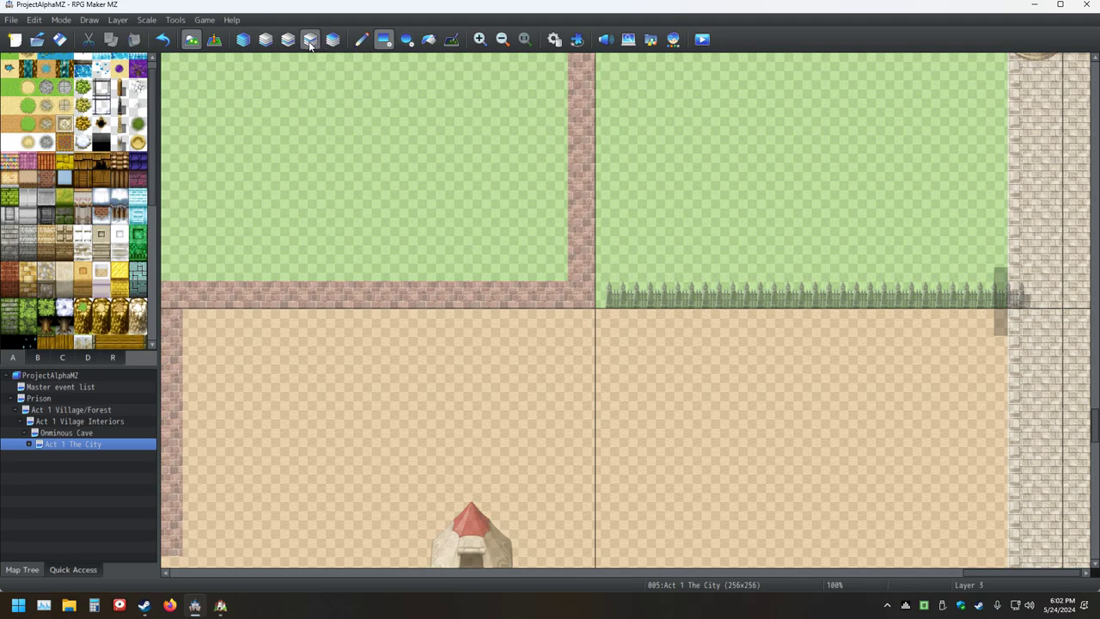
click(265, 43)
click(288, 43)
click(311, 43)
click(333, 45)
click(266, 43)
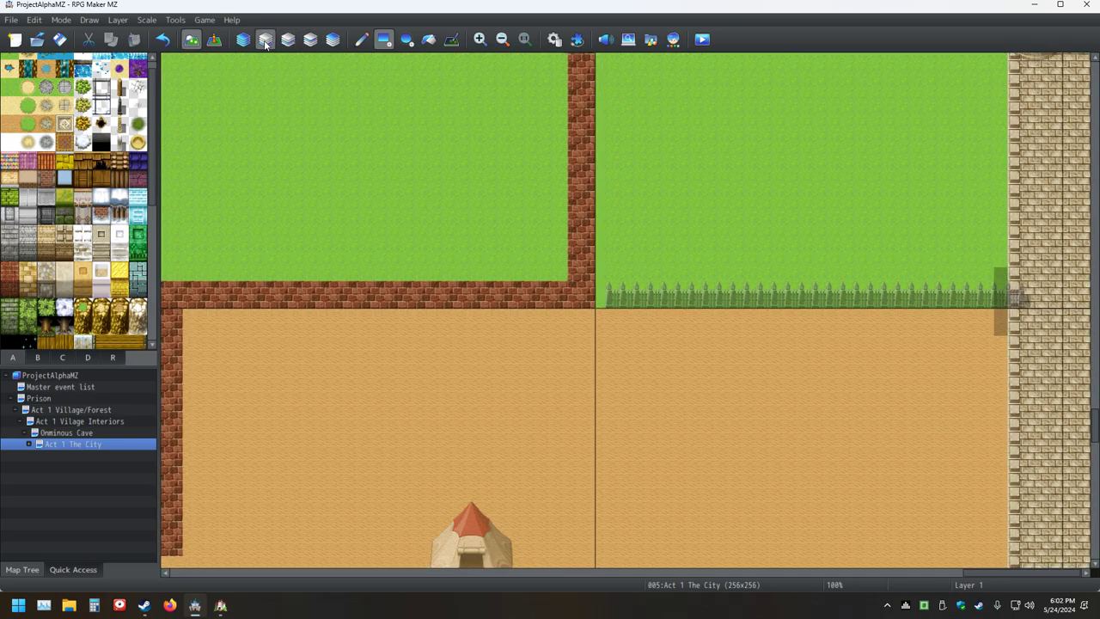
click(243, 40)
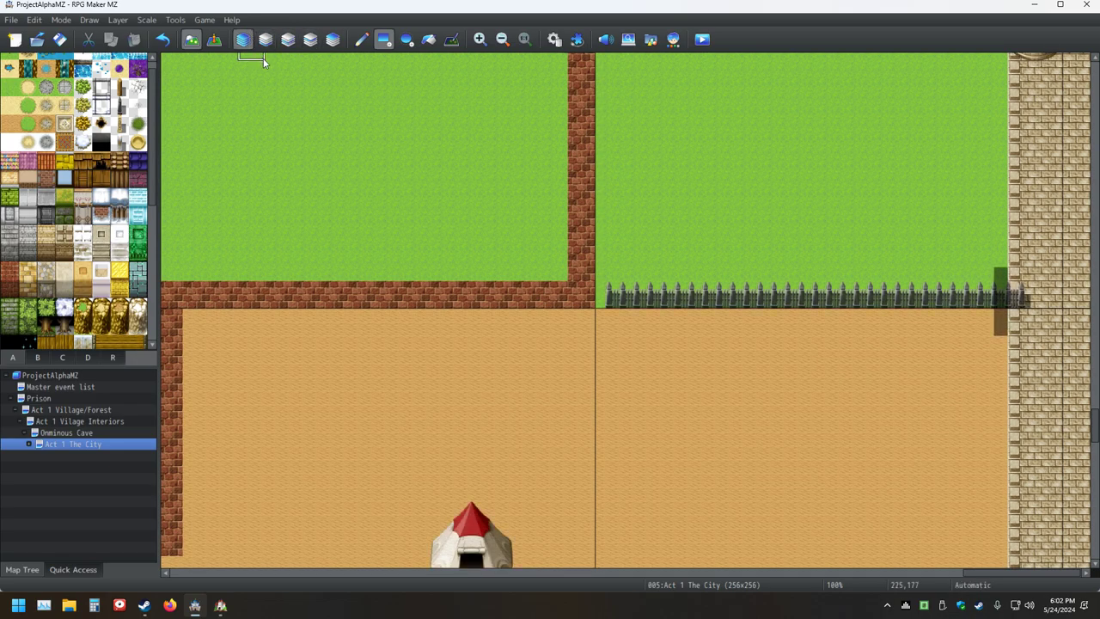
Remove the fence's overlap from the stone wall, and try metal fence on Layer 3 at the junction before undoing it
click(1017, 296)
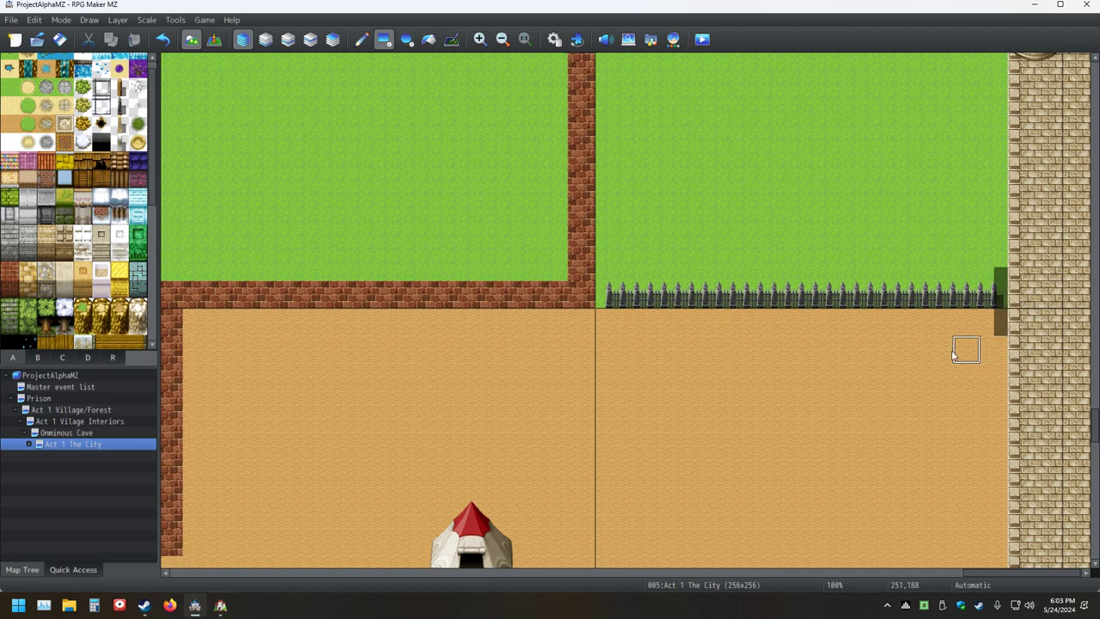
click(310, 40)
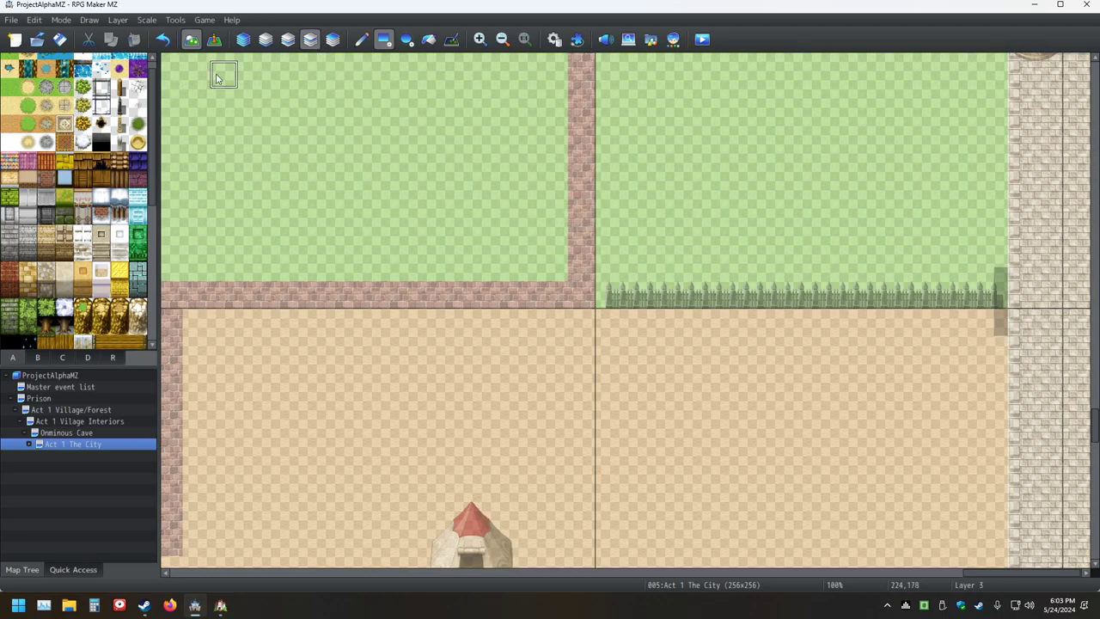
click(120, 105)
click(1020, 297)
click(1000, 299)
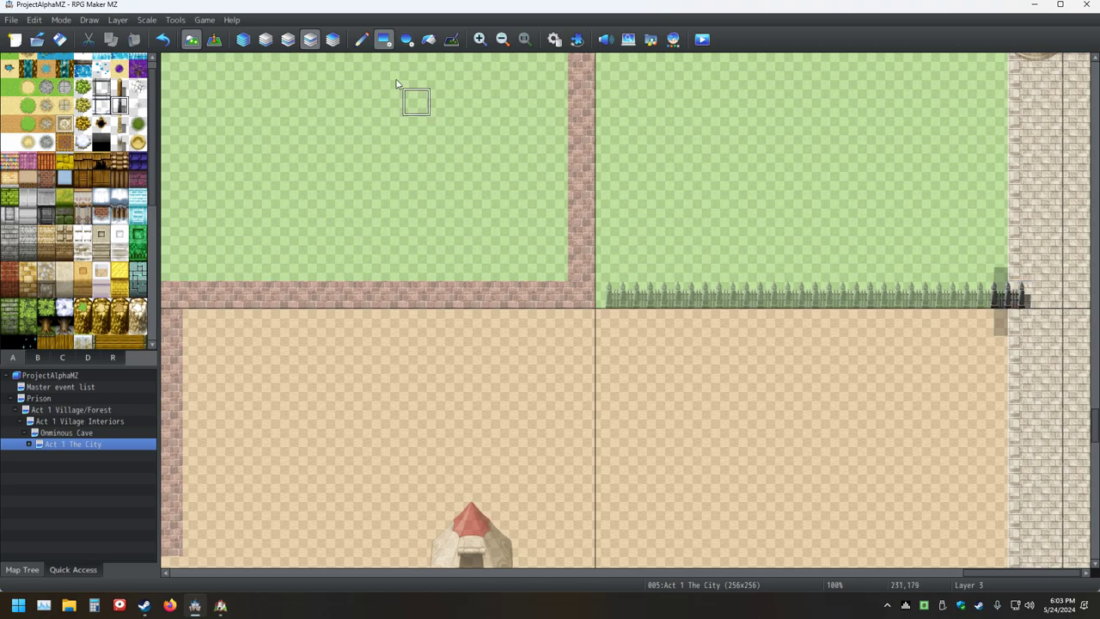
click(244, 39)
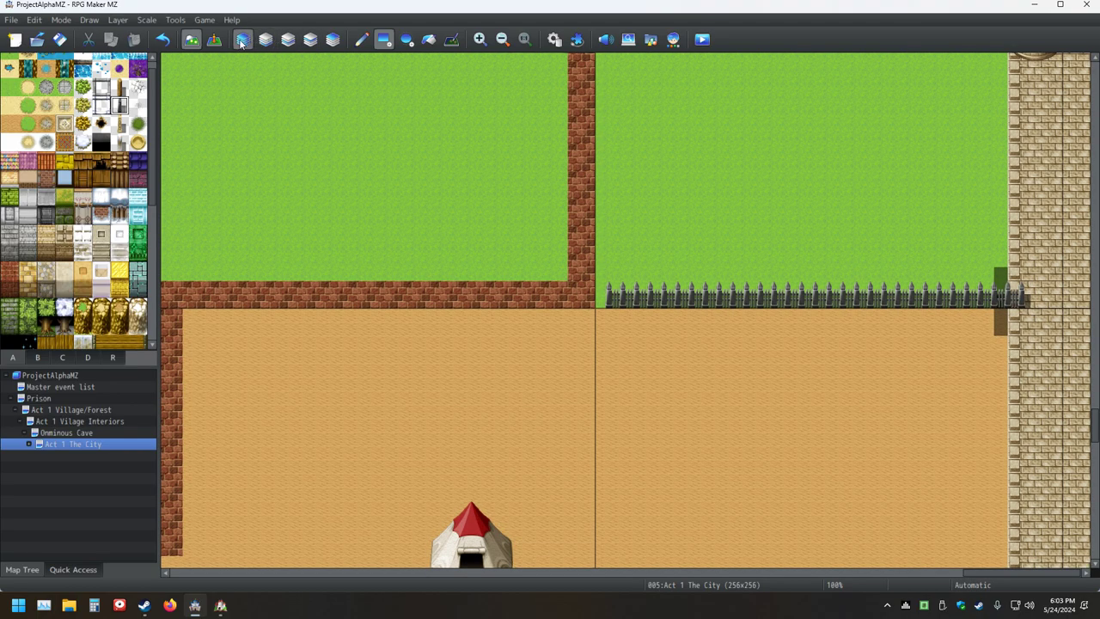
click(165, 40)
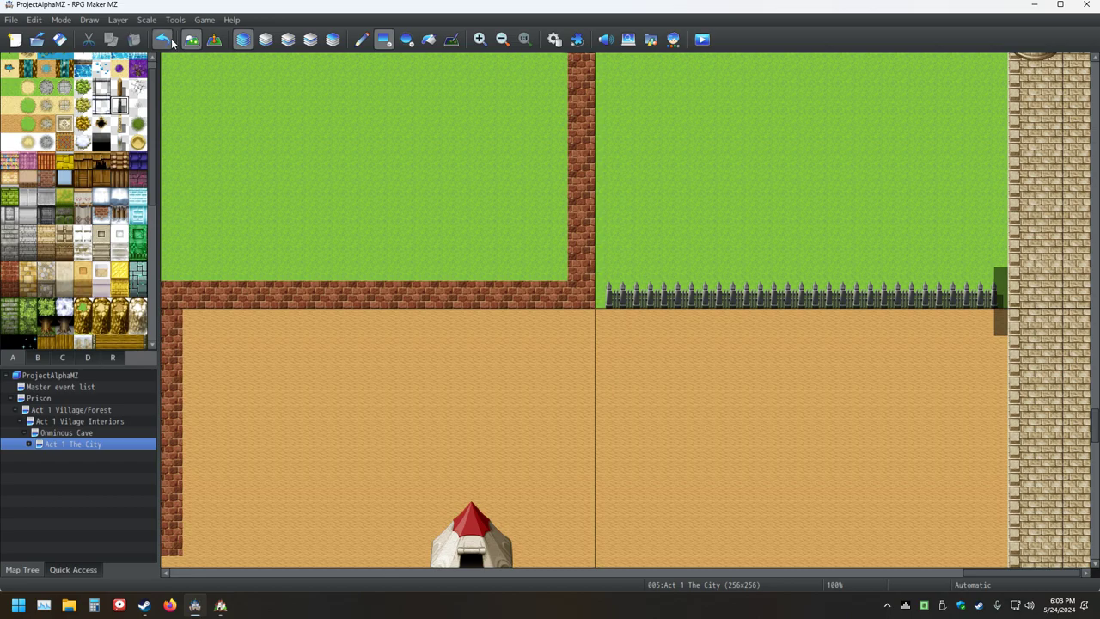
Try the fence's easternmost tile on Layer 1 and a fence tile on the stone wall in Automatic mode, undoing both
click(331, 40)
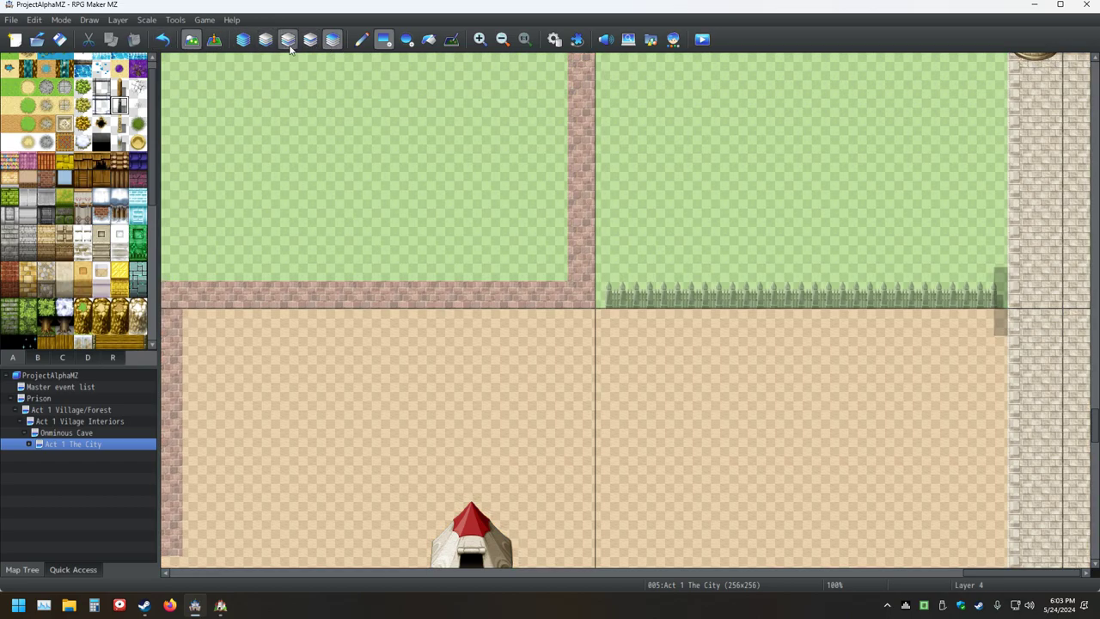
click(290, 47)
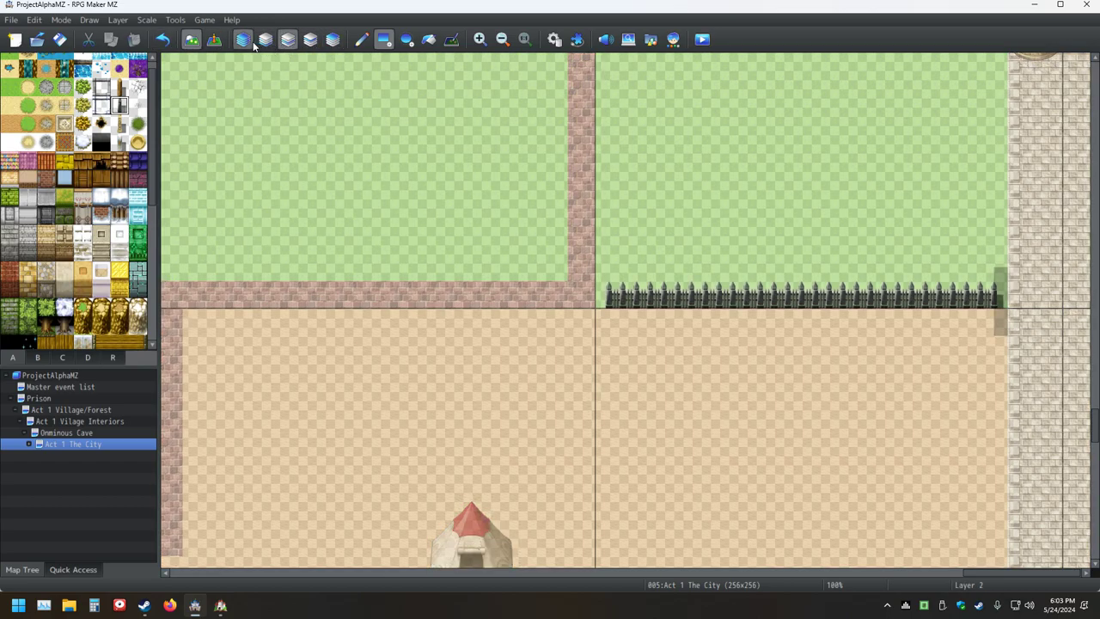
click(268, 44)
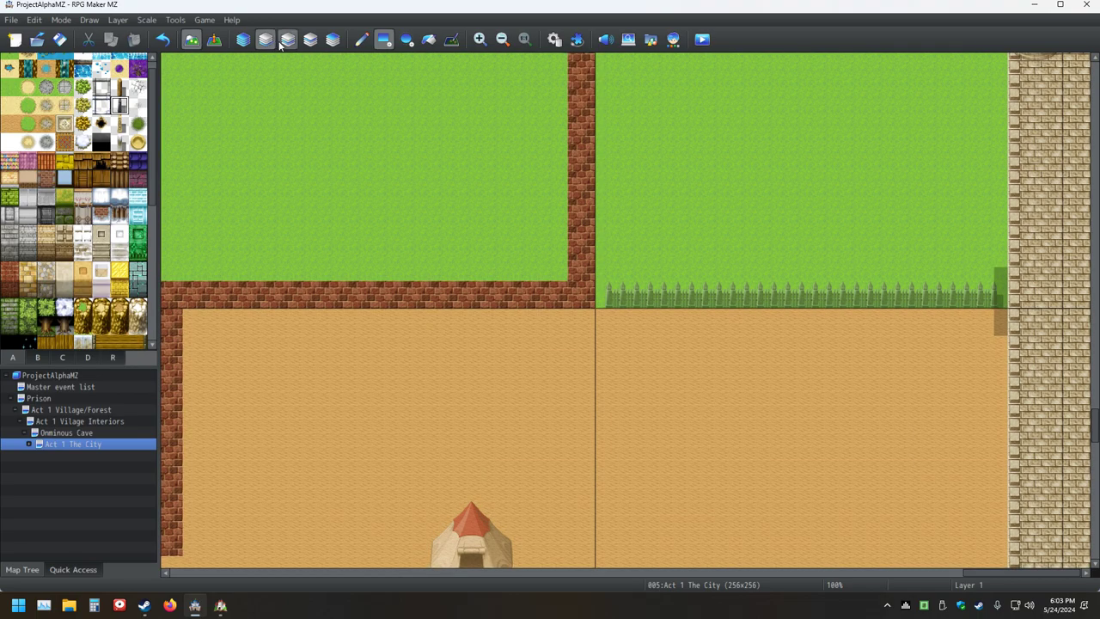
click(994, 294)
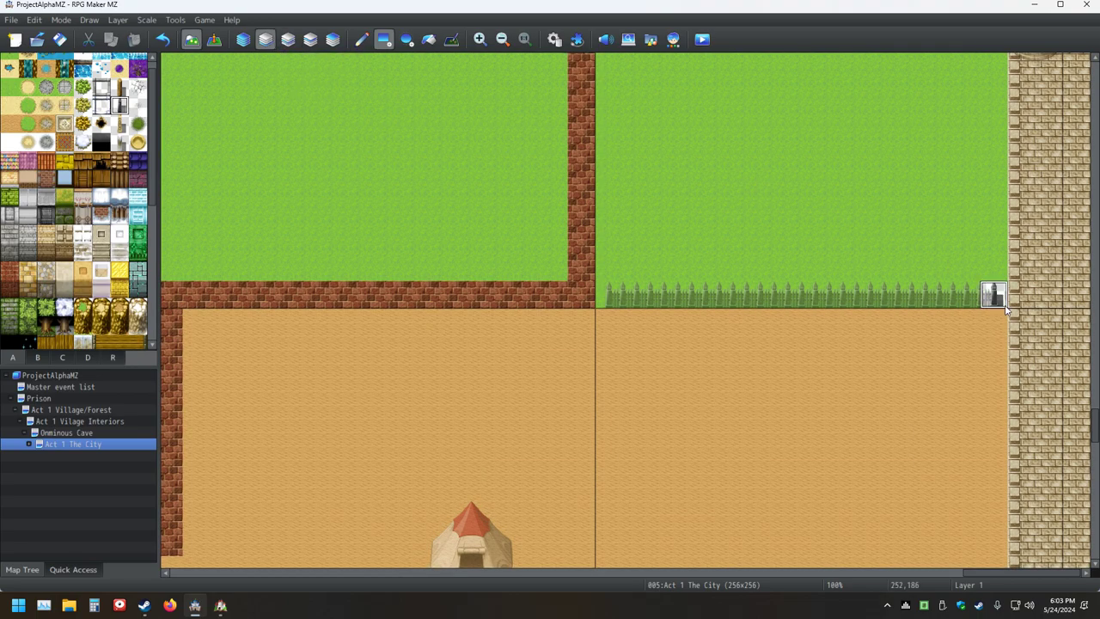
click(243, 39)
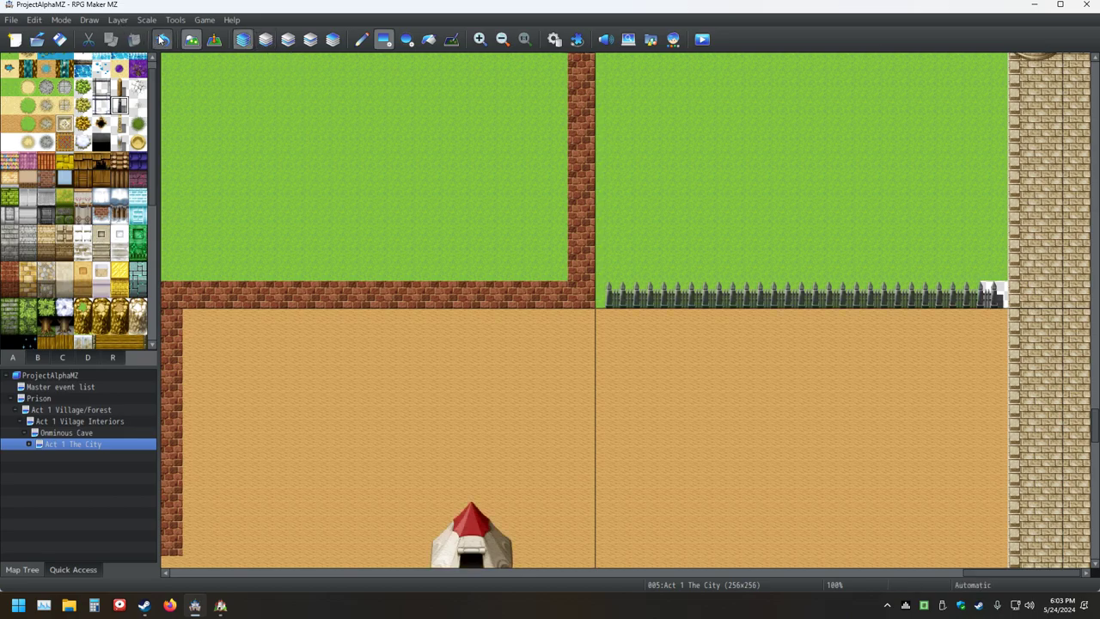
key(ctrl+z)
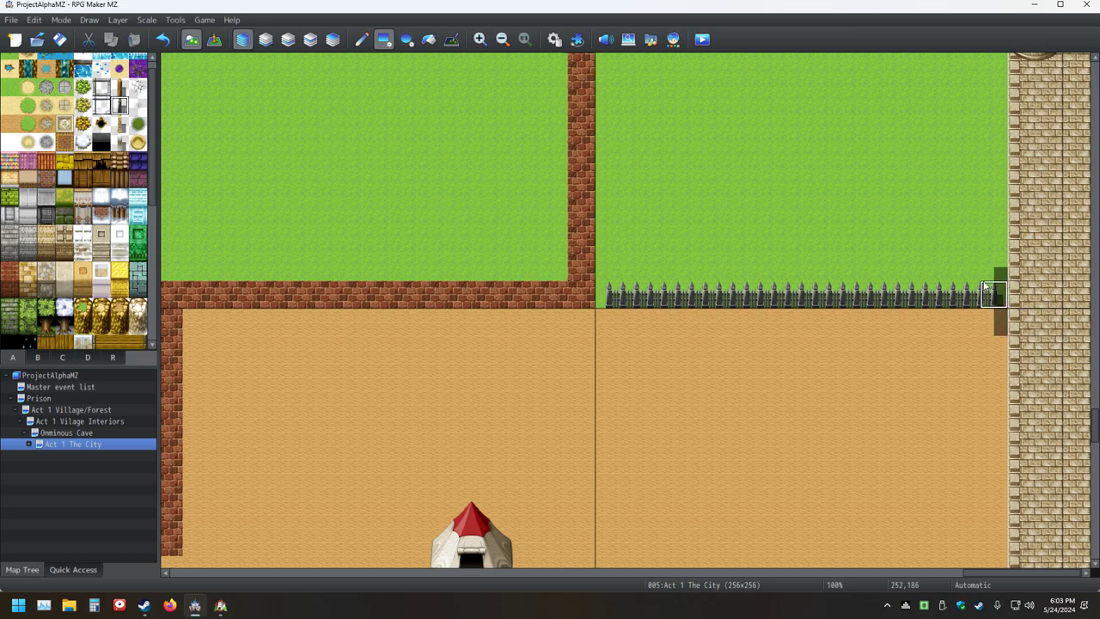
click(1019, 296)
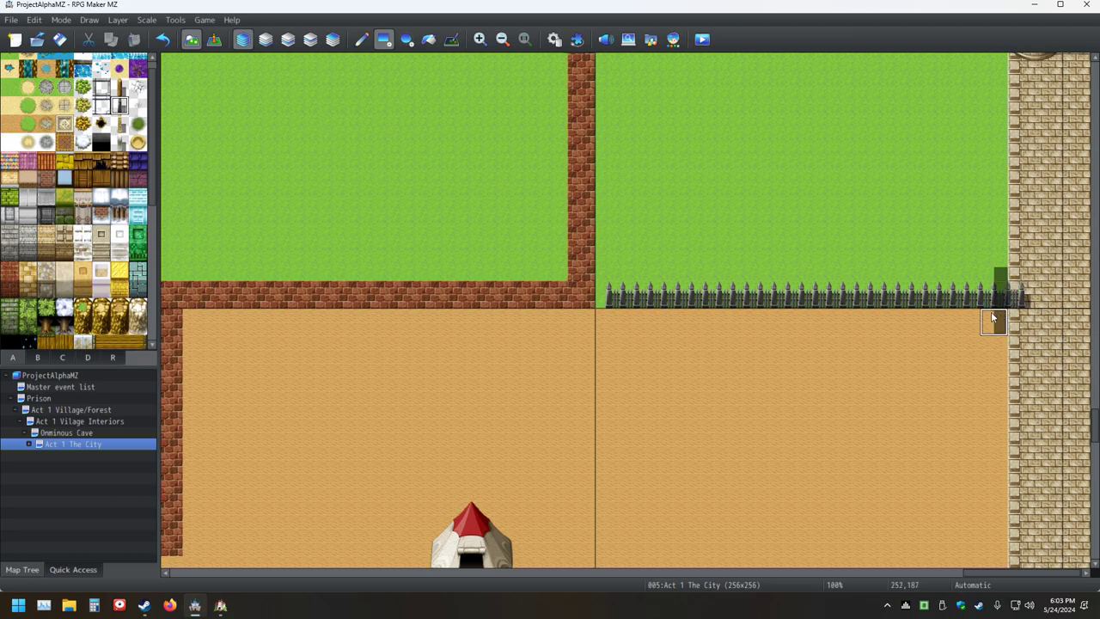
click(163, 39)
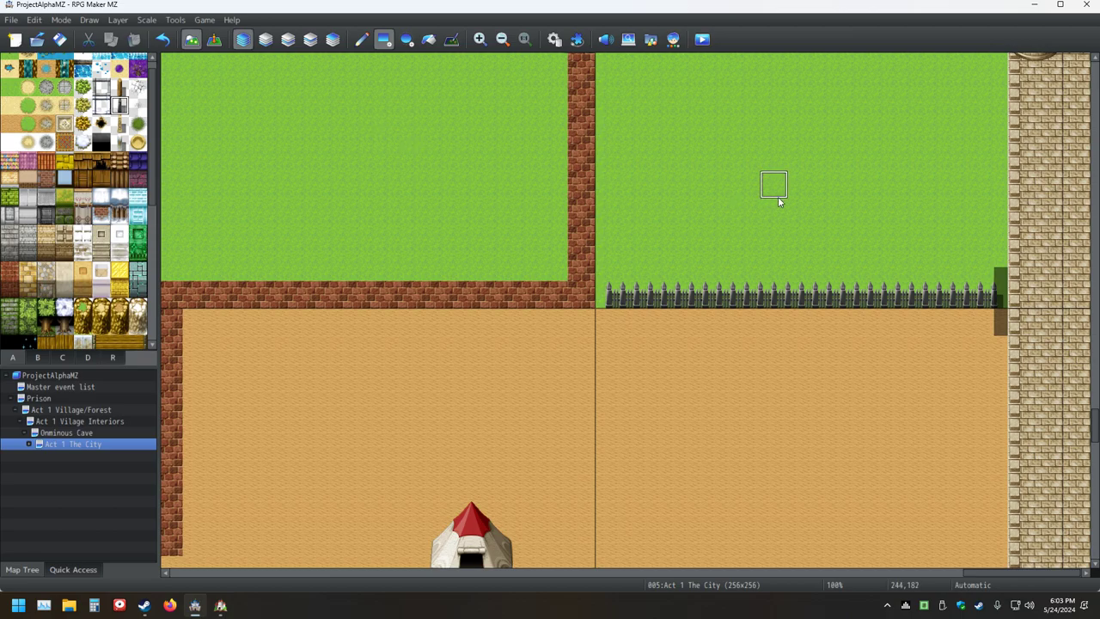
Clear the metal fence along the grass's southern edge and redraw it from the eastern stone wall to the brick wall
drag(978, 299, 619, 292)
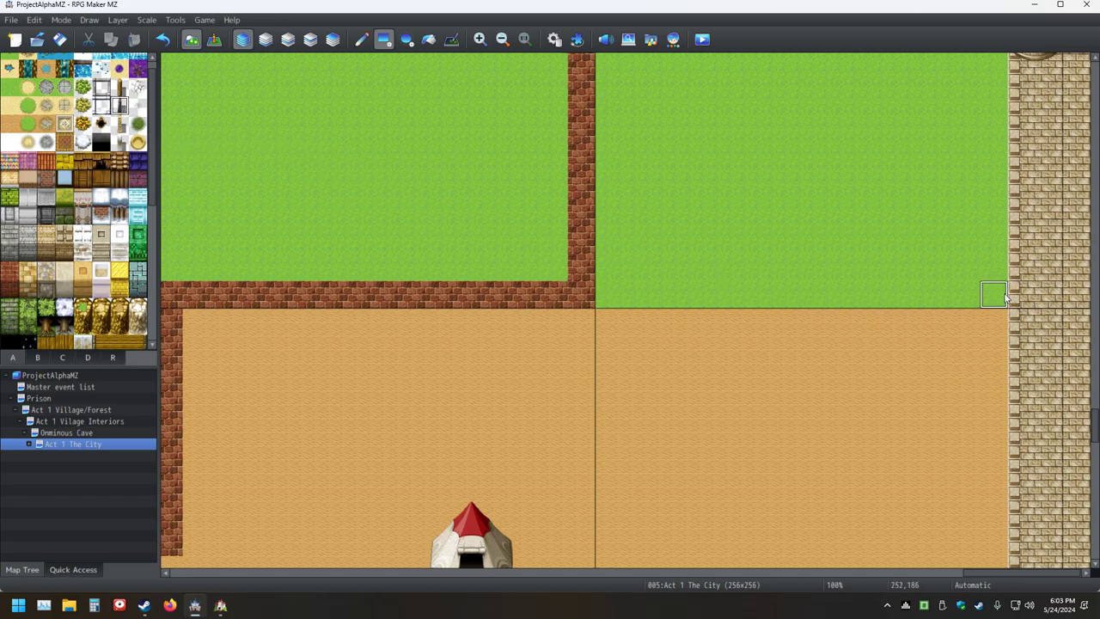
mouse_move(994, 295)
mouse_down()
mouse_move(906, 299)
mouse_move(602, 290)
mouse_up()
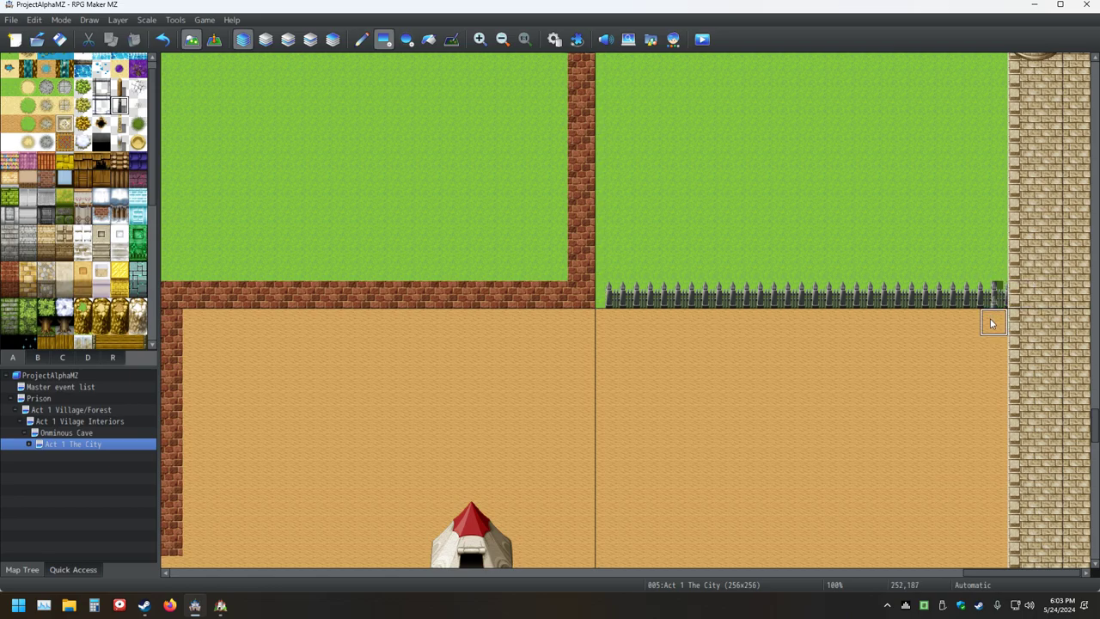
Try extending the fence onto the stone wall and replacing its easternmost tile with stone wall, undoing each attempt
click(1012, 297)
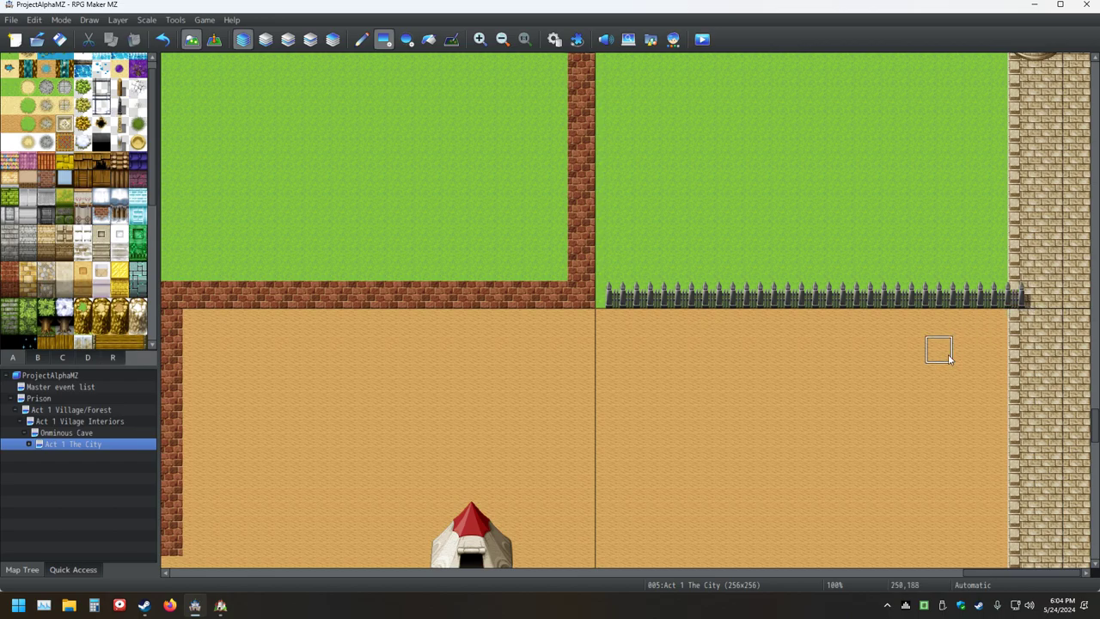
key(ctrl+z)
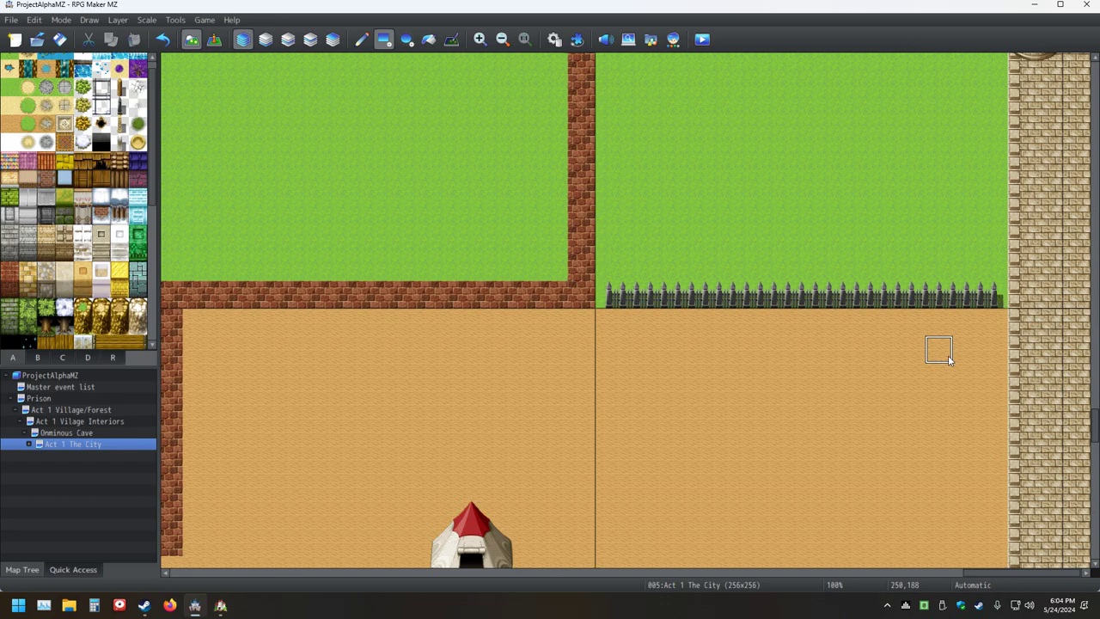
click(993, 293)
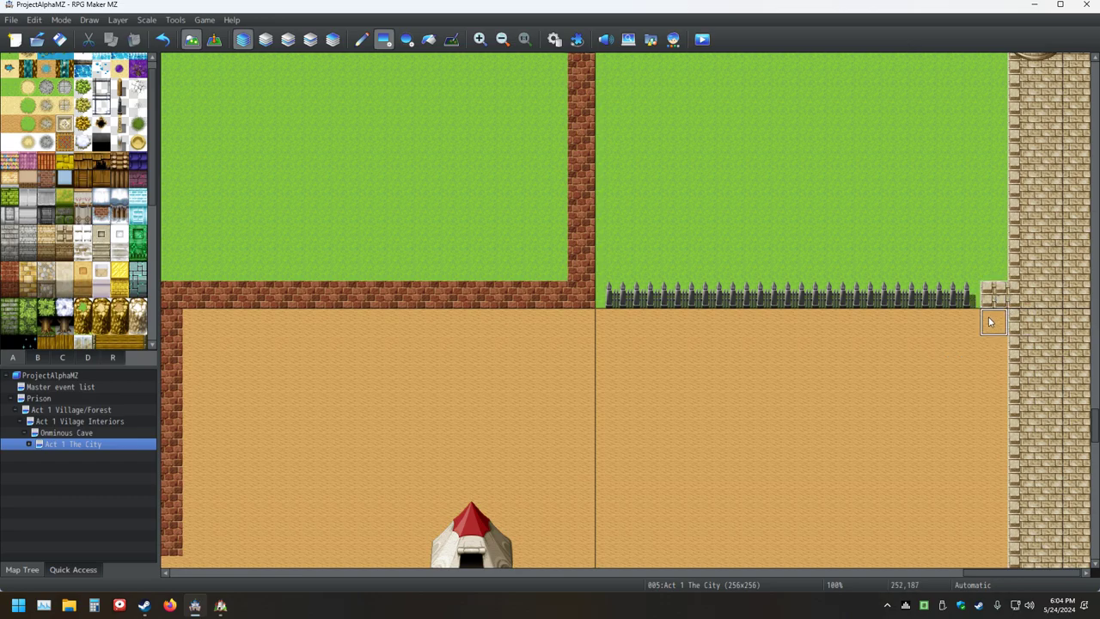
key(ctrl+z)
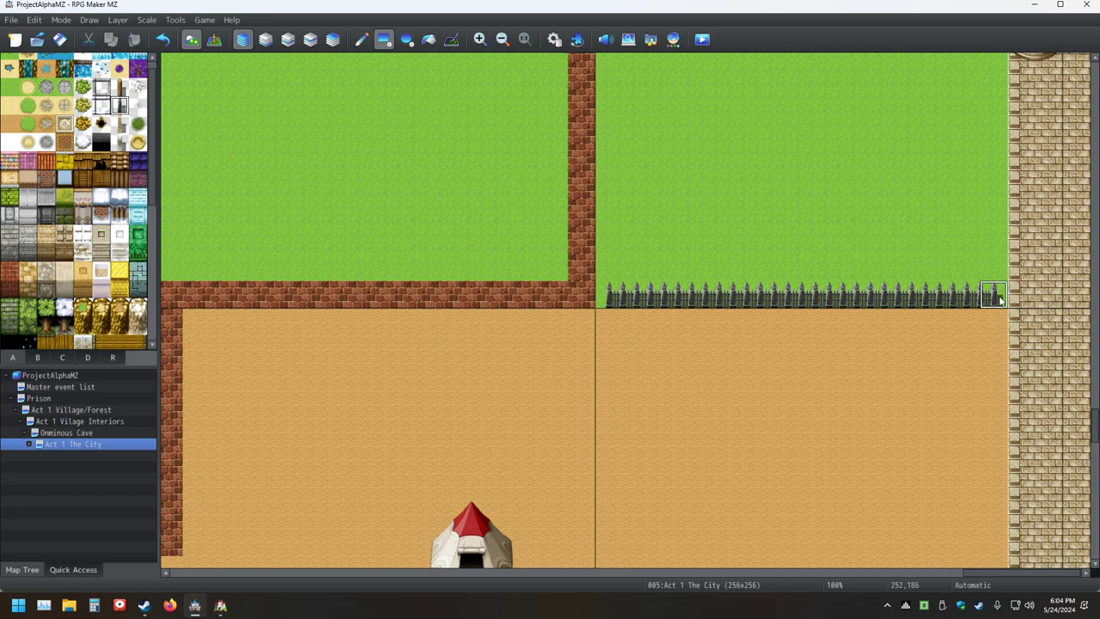
Undo the redrawn metal fence and paint the same row on Layer 4 between the eastern stone wall and the brick wall
click(266, 39)
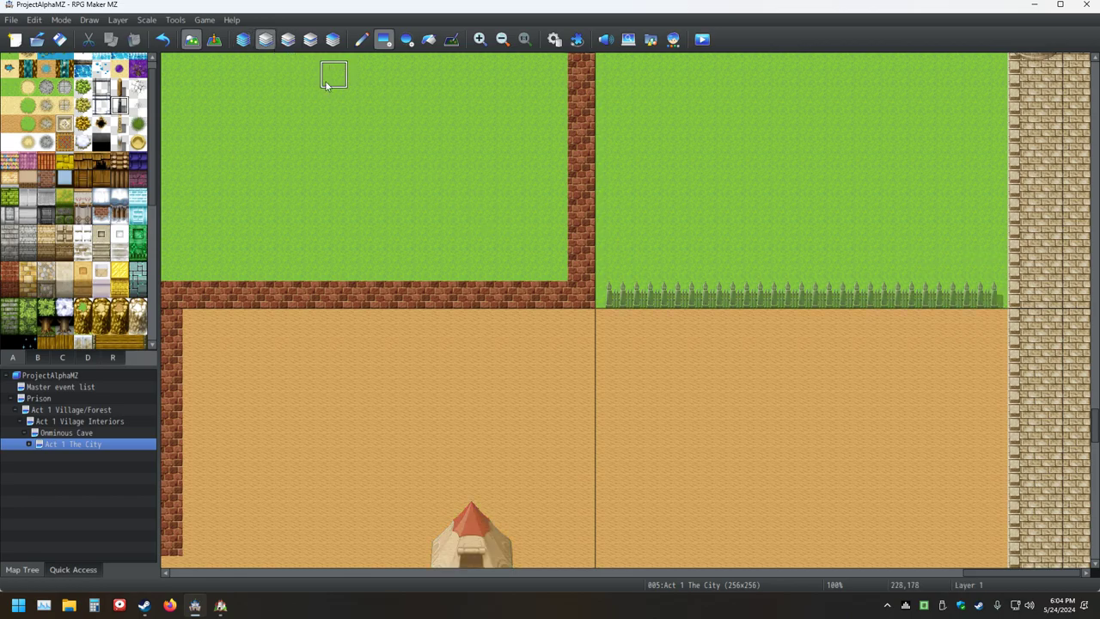
click(289, 41)
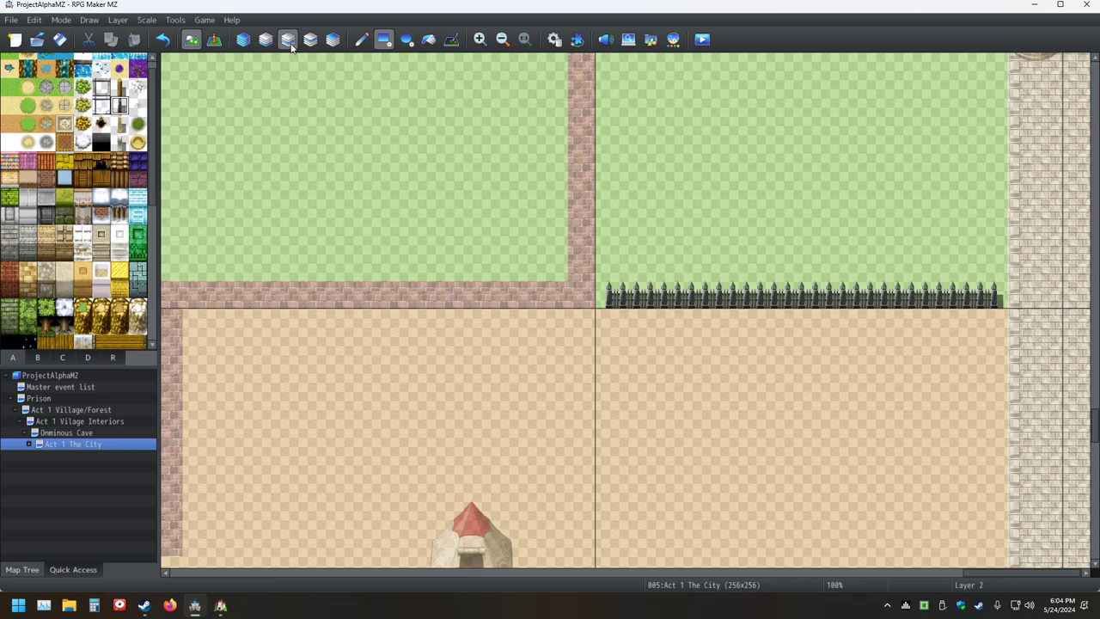
click(310, 41)
click(332, 40)
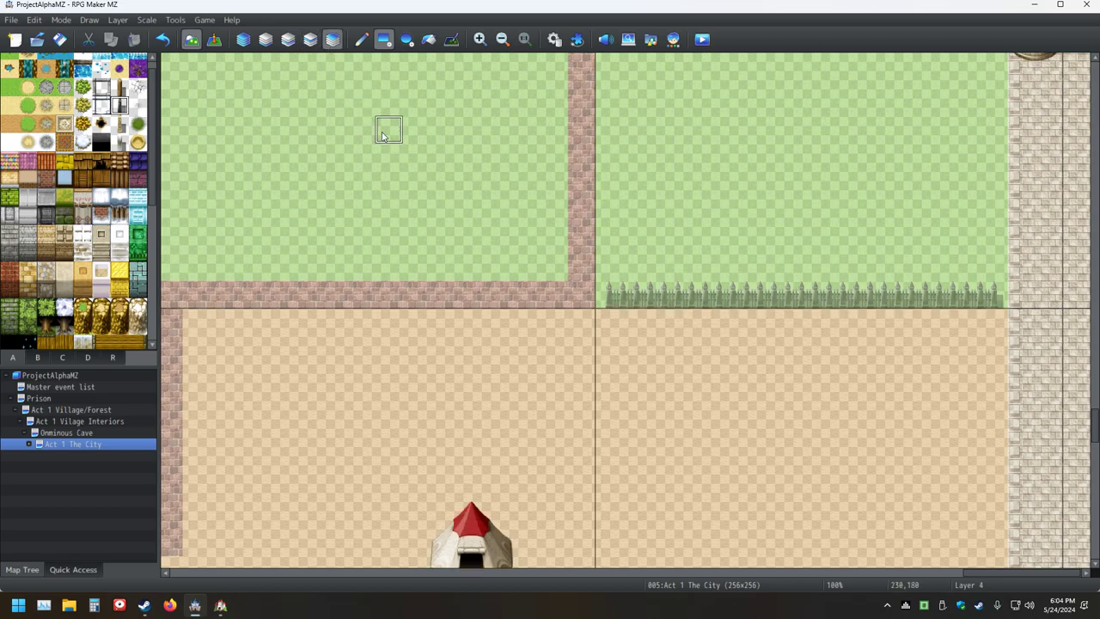
key(ctrl+z)
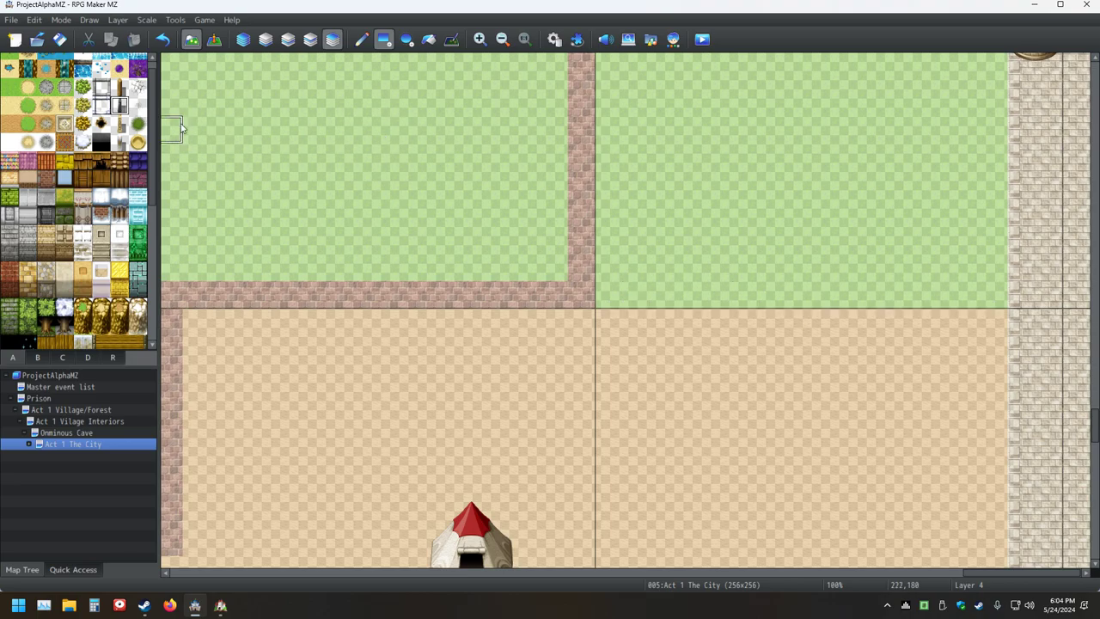
drag(991, 293, 607, 294)
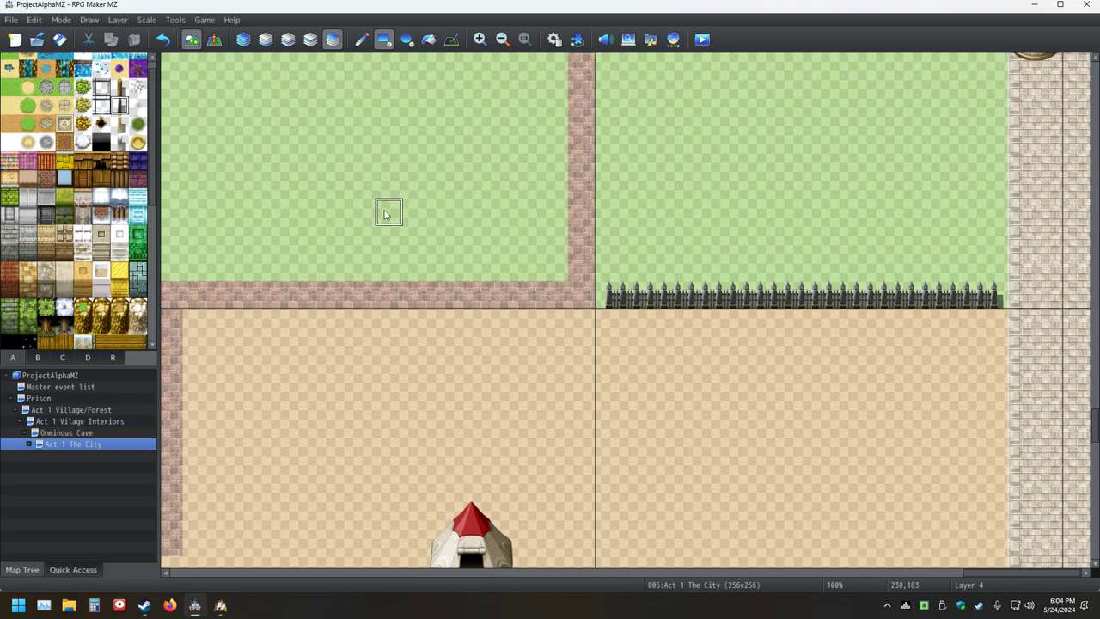
Check the new fence in Automatic and Layer 1, and extend it one tile onto the eastern stone wall on Layer 4
click(242, 39)
click(265, 38)
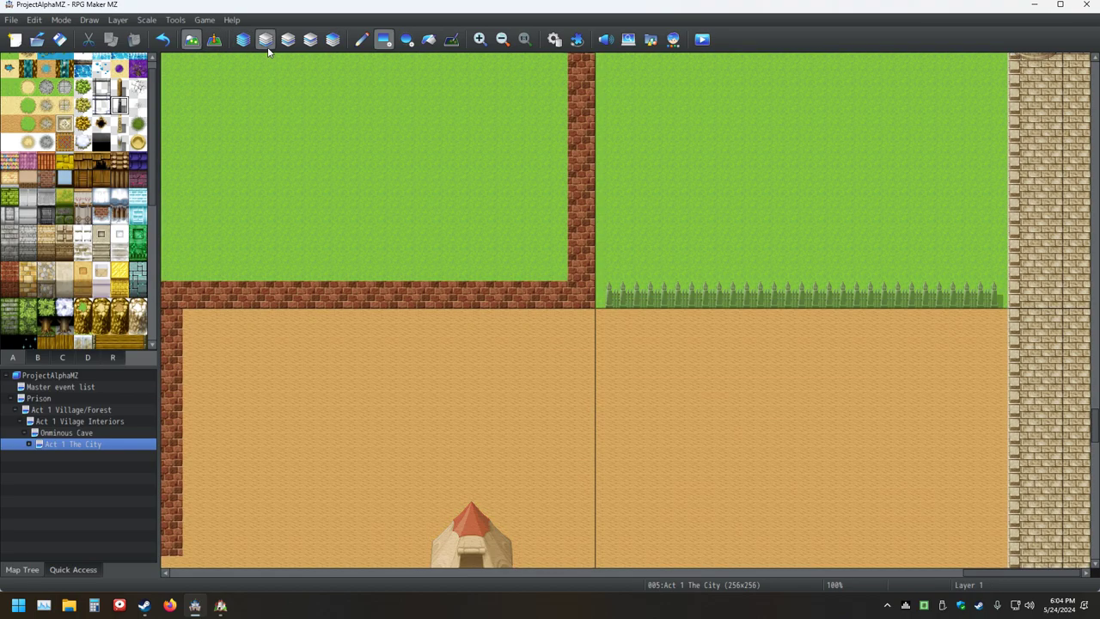
click(332, 38)
click(1012, 298)
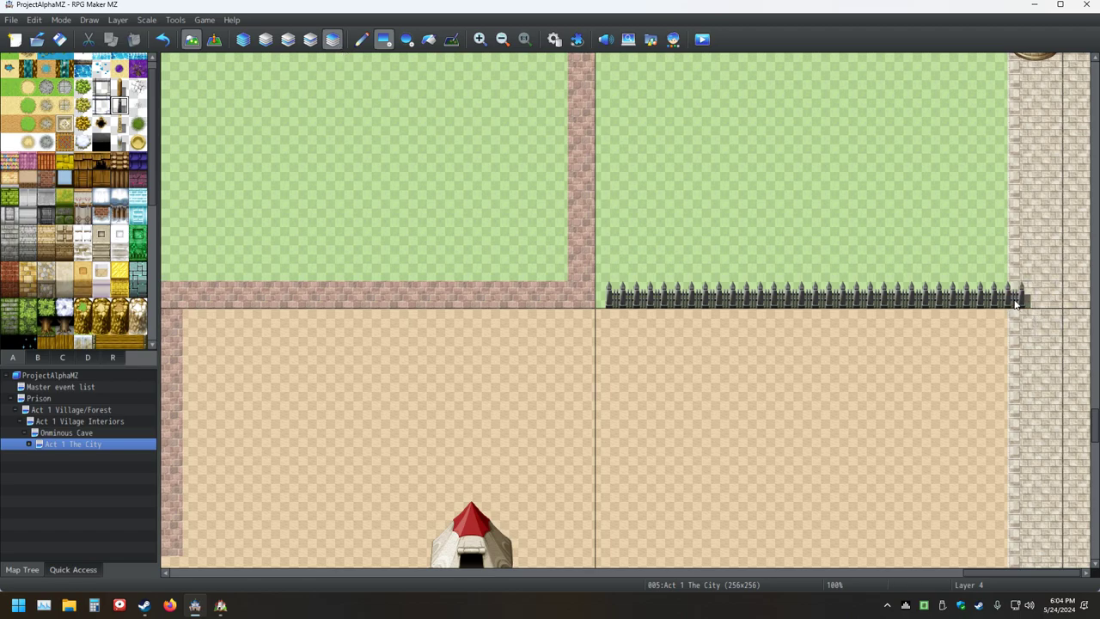
Return to the Automatic layer and undo the metal fence row along the grass's southern edge, including its extension onto the eastern wall
click(244, 45)
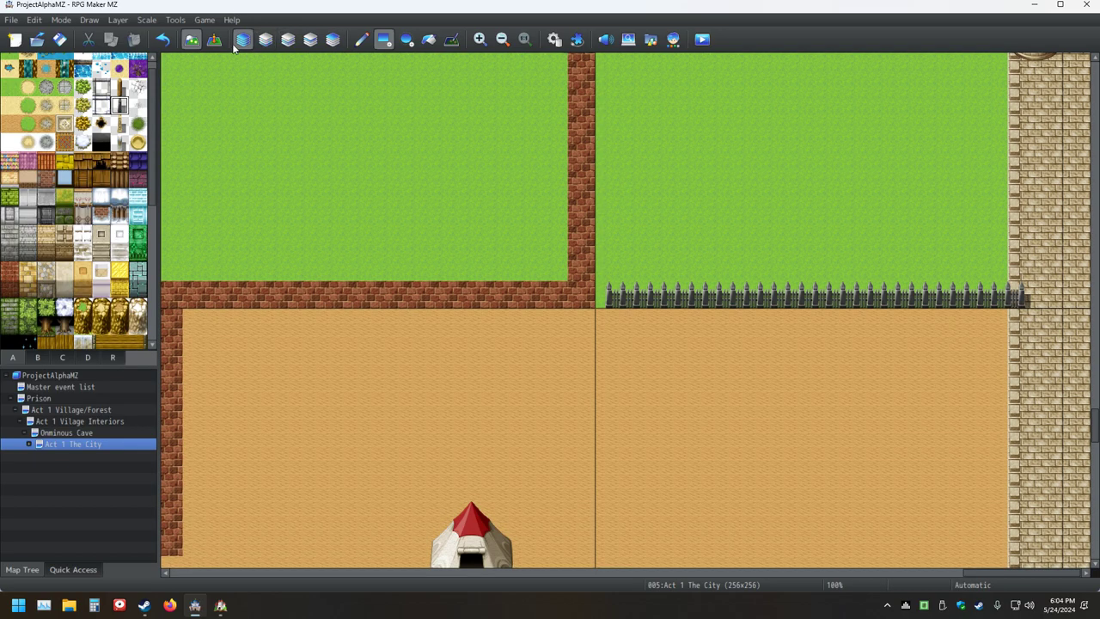
click(162, 40)
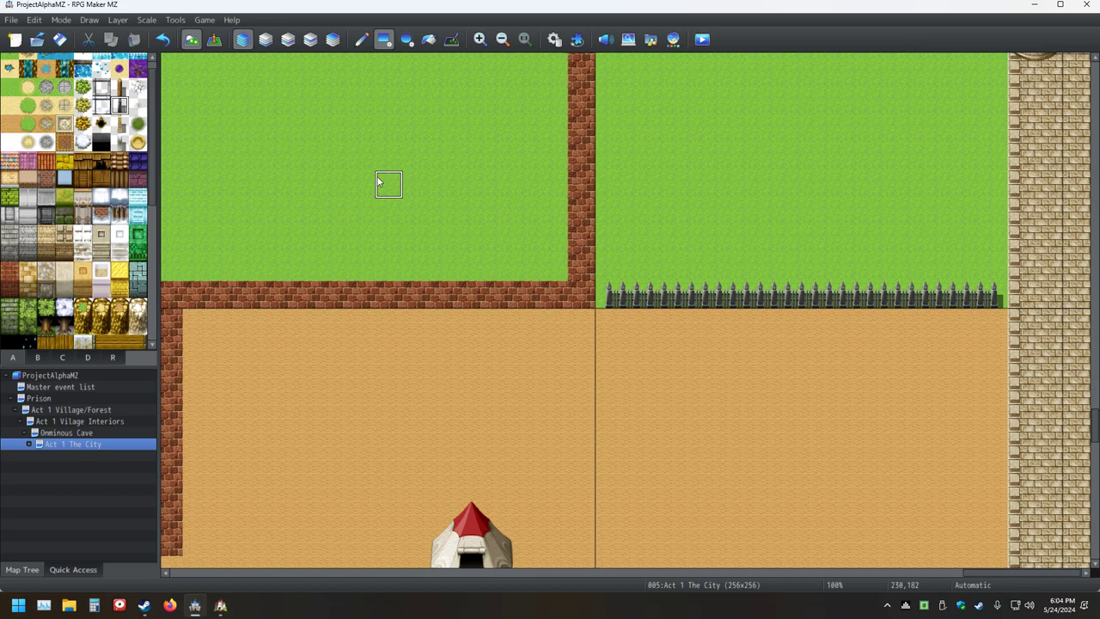
click(163, 39)
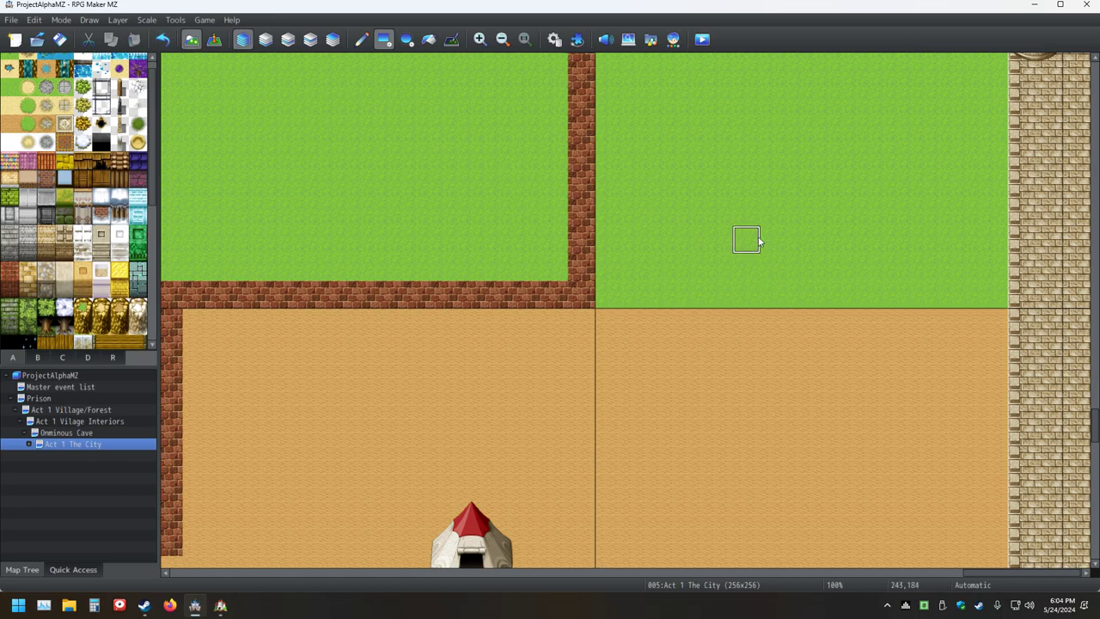
Try painting a Building A (Castle) tile on the eastern stone wall using Layer 4, and undo the attempt
click(1028, 287)
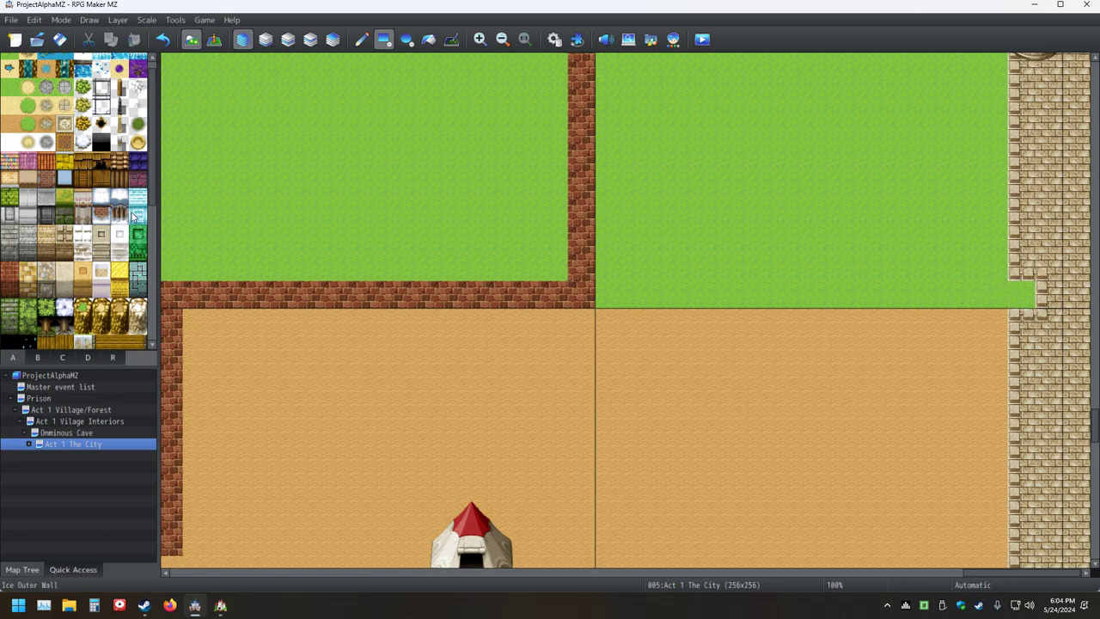
click(65, 234)
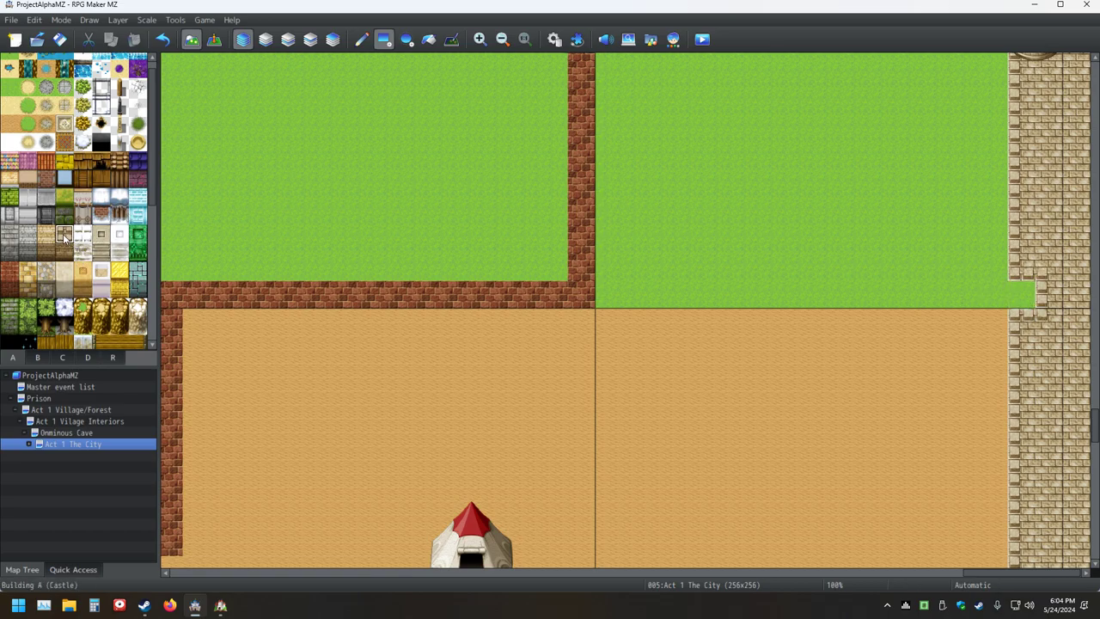
click(332, 39)
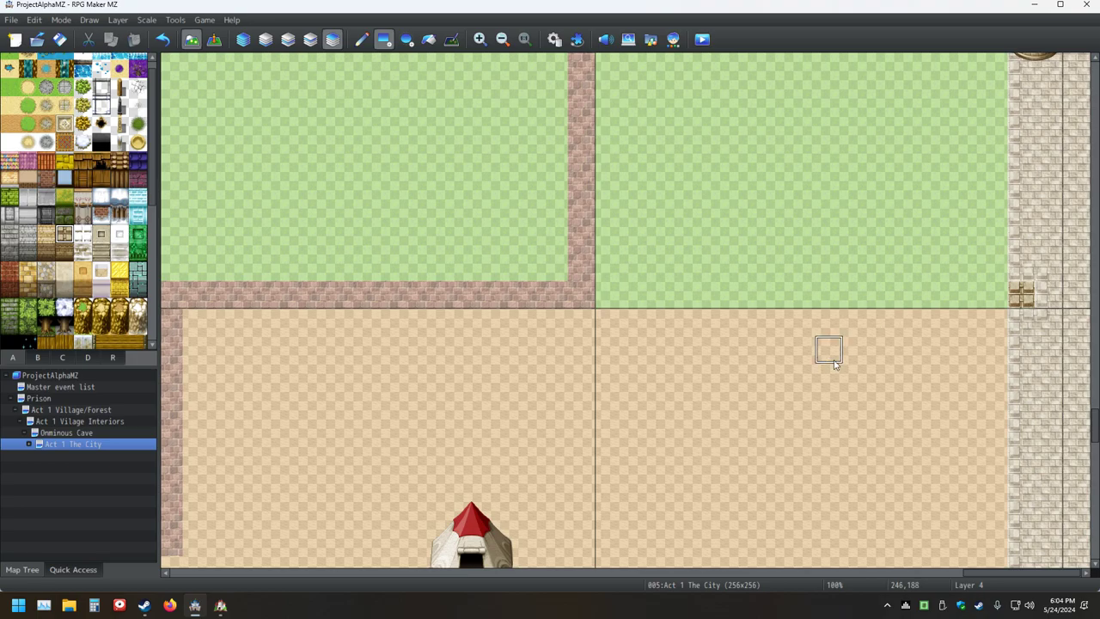
click(243, 40)
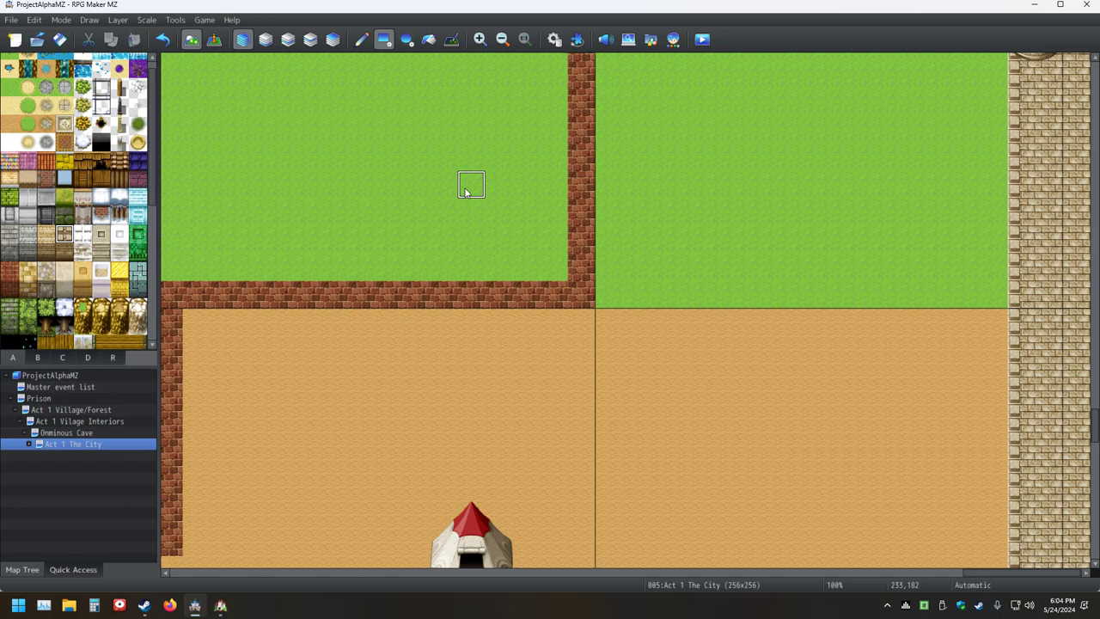
At the western stone wall, try a castle building tile over the fence's end and rework the adjoining wall tile, undoing each attempt
middle_drag(520, 206, 249, 245)
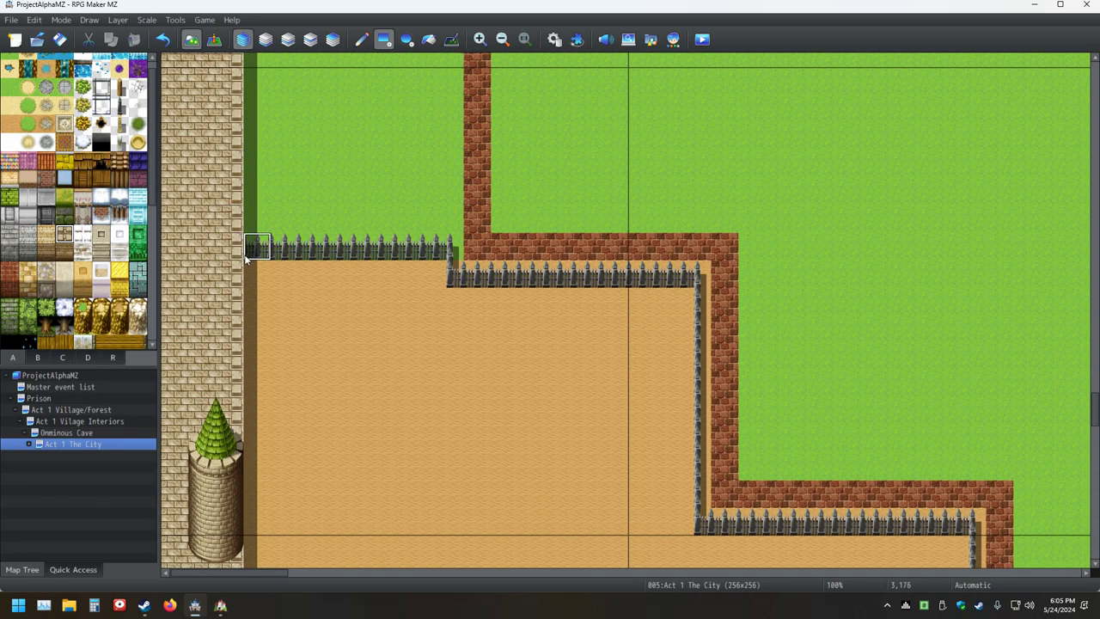
click(258, 246)
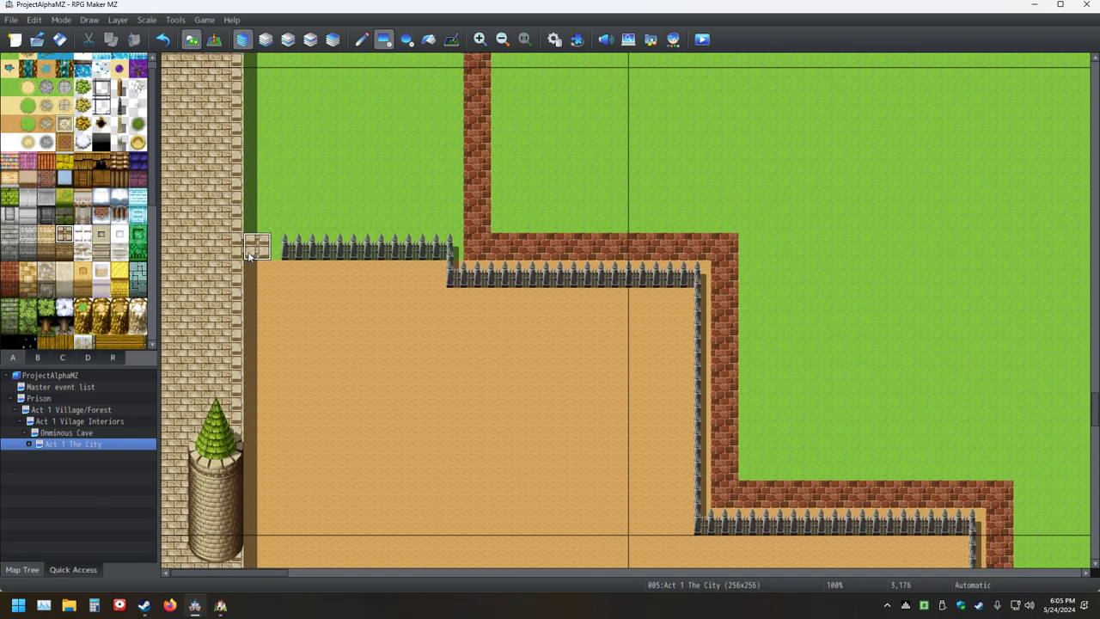
key(ctrl+z)
click(230, 250)
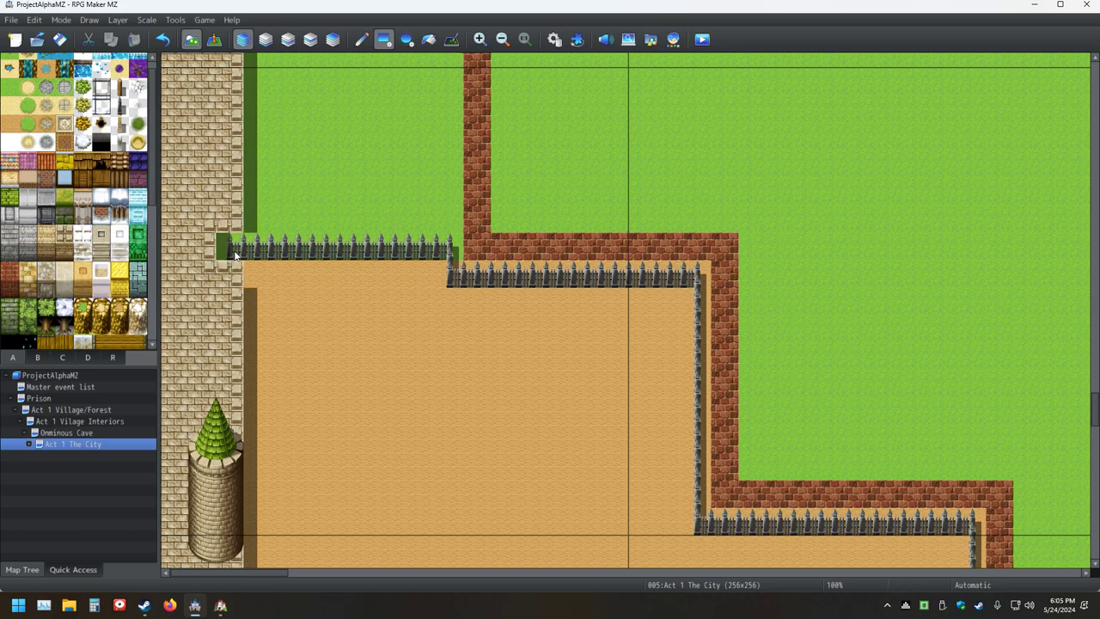
key(ctrl+z)
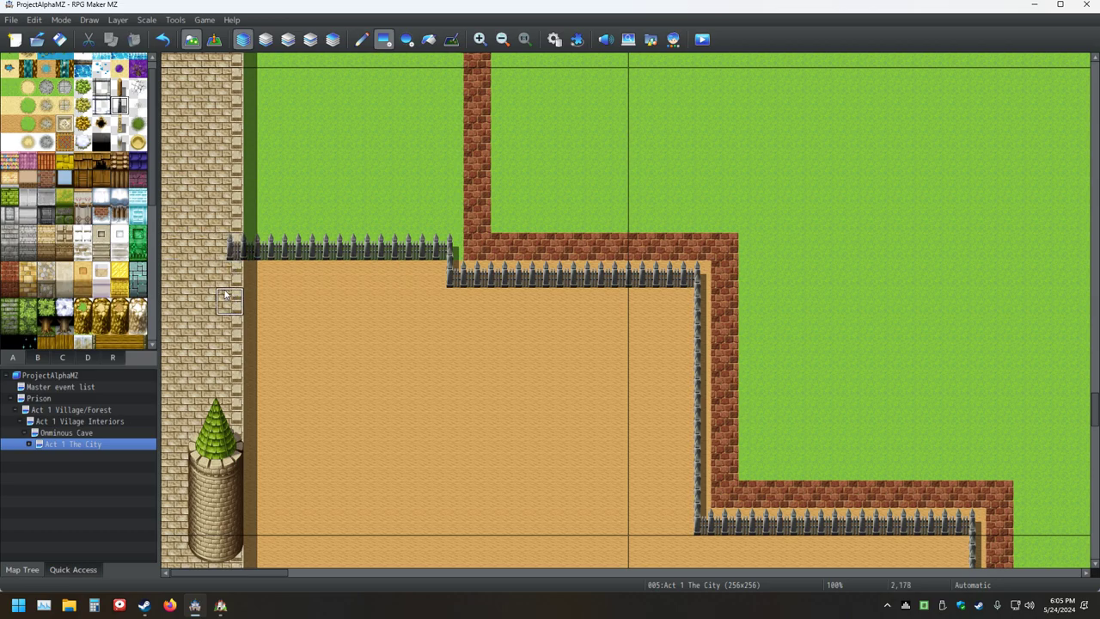
key(ctrl+z)
click(243, 258)
key(ctrl+z)
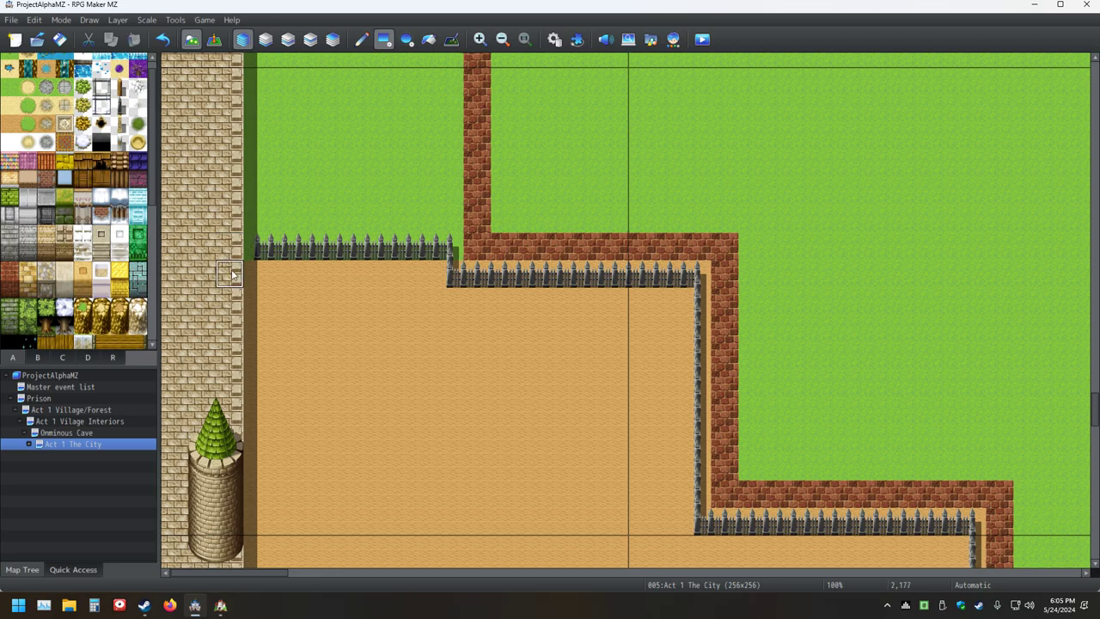
Step back and forth through the western fence end's joining variants on the stone wall, restoring the original join
click(232, 274)
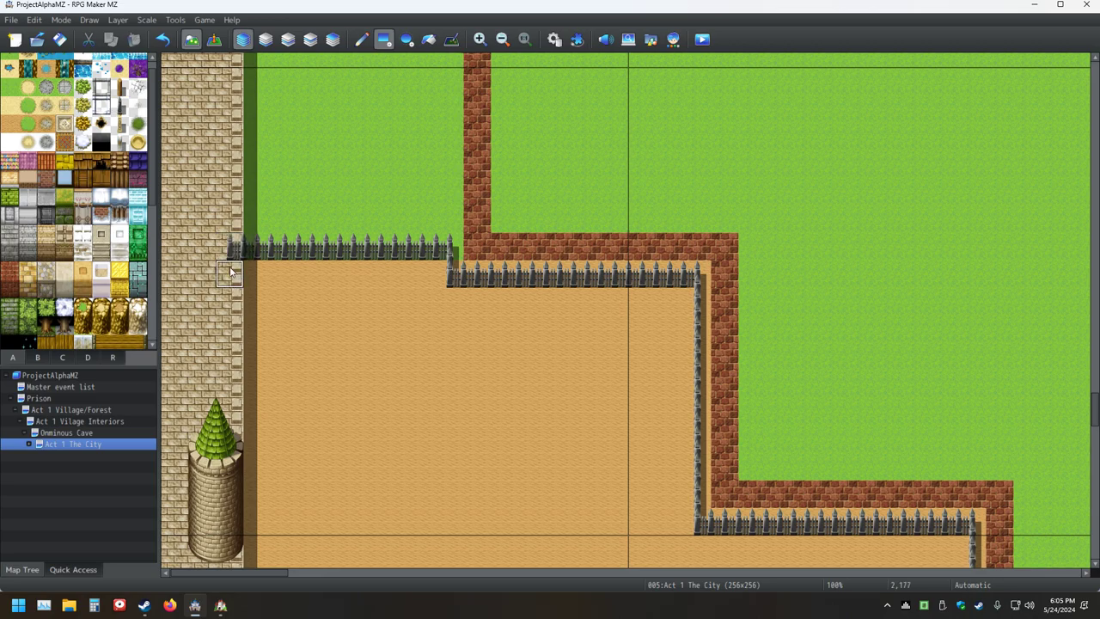
key(ctrl+z)
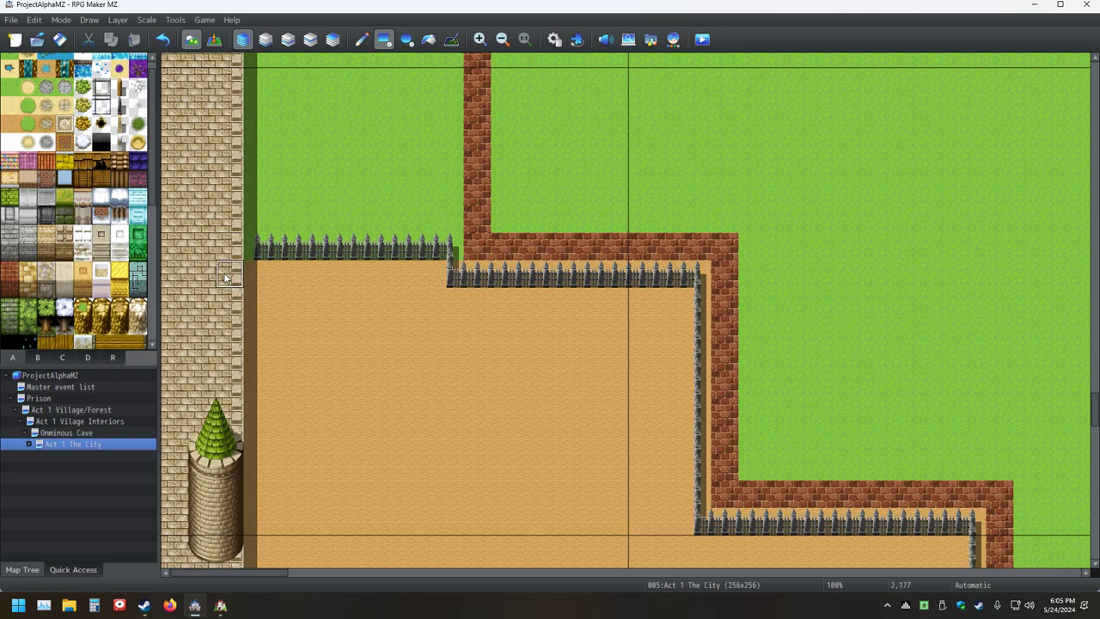
click(231, 273)
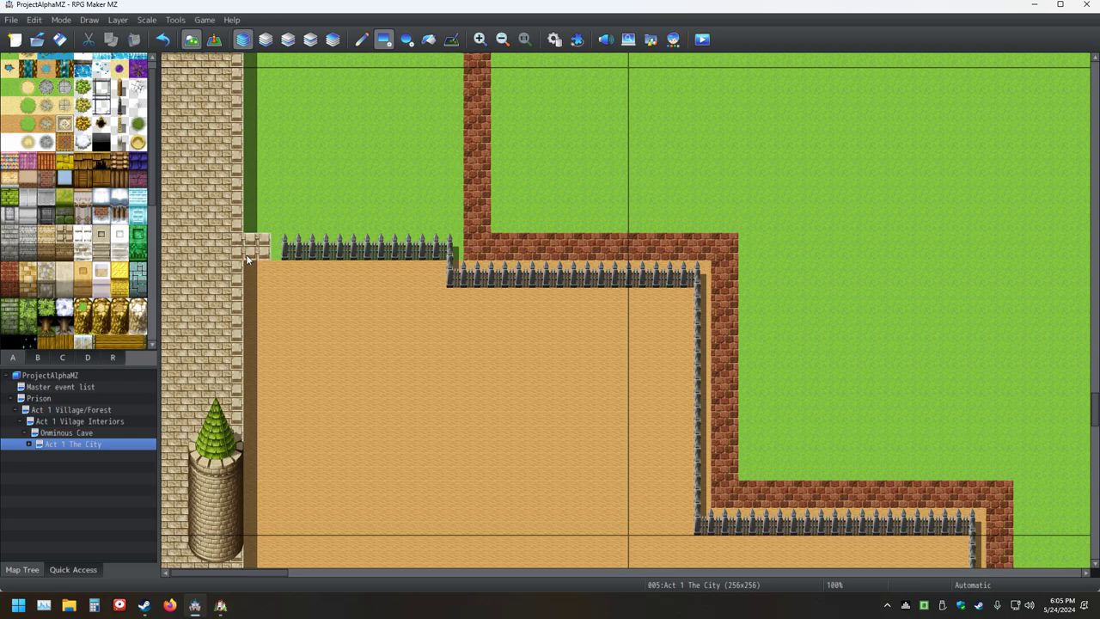
key(ctrl+z)
click(230, 284)
key(ctrl+z)
click(229, 289)
key(ctrl+z)
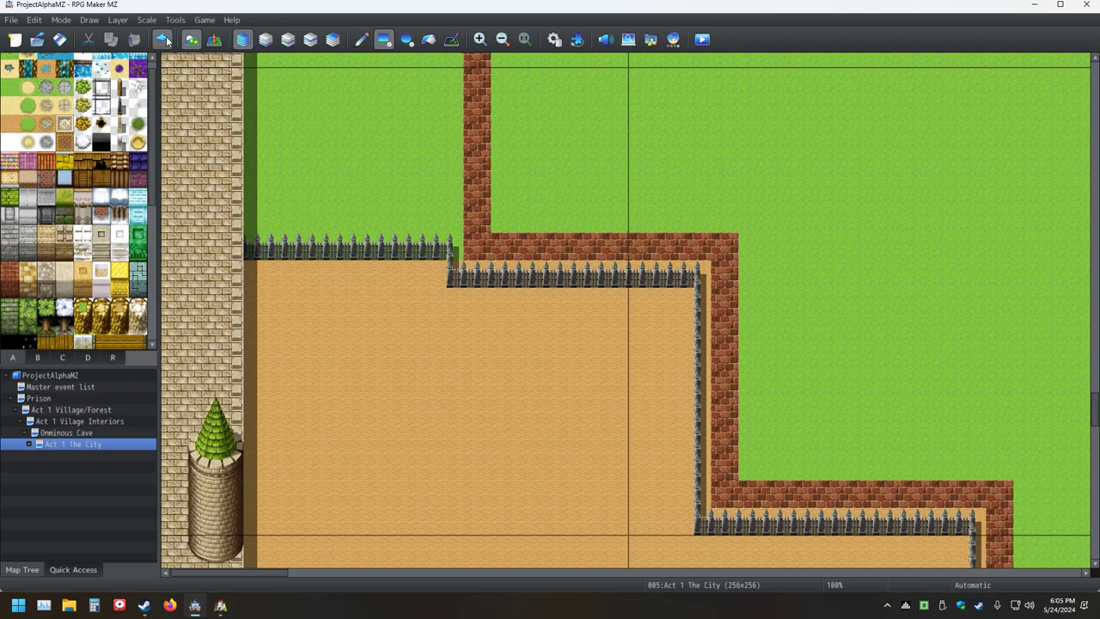
Redraw the metal fence along the grass's southern edge from the eastern stone wall to the brick wall
mouse_move(358, 281)
middle_down()
mouse_move(717, 310)
mouse_move(865, 295)
mouse_move(875, 317)
mouse_move(953, 295)
mouse_move(988, 269)
mouse_move(936, 272)
middle_up()
click(120, 105)
mouse_move(994, 248)
mouse_down()
mouse_move(702, 230)
mouse_move(623, 243)
mouse_up()
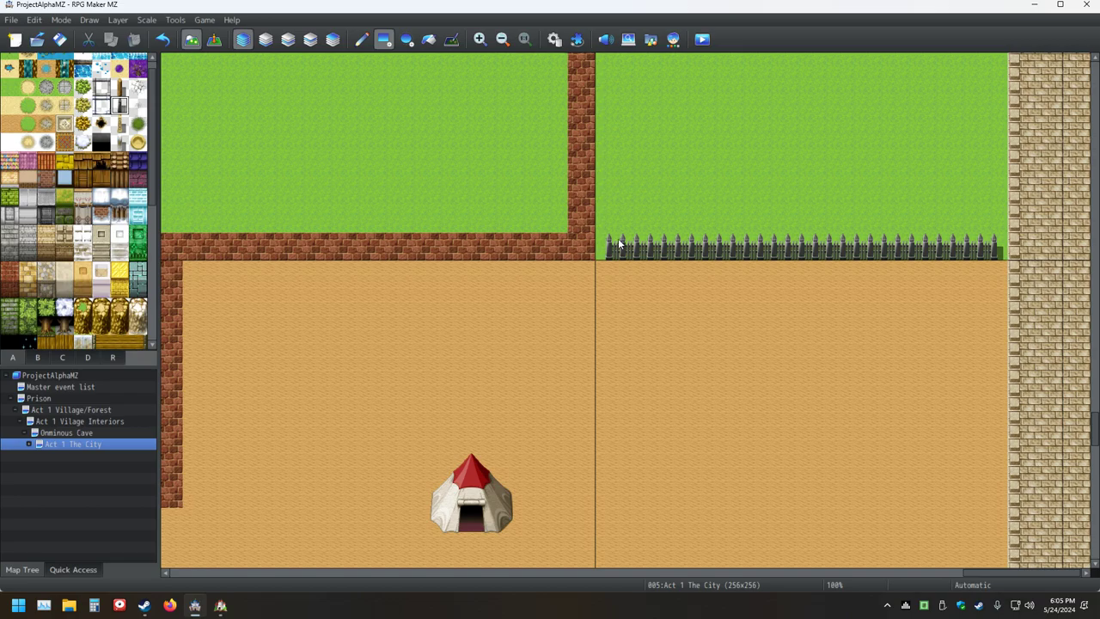
Extend the metal fence one tile onto the eastern stone wall and restore the stone over that tile so the fence meets the wall
click(1021, 247)
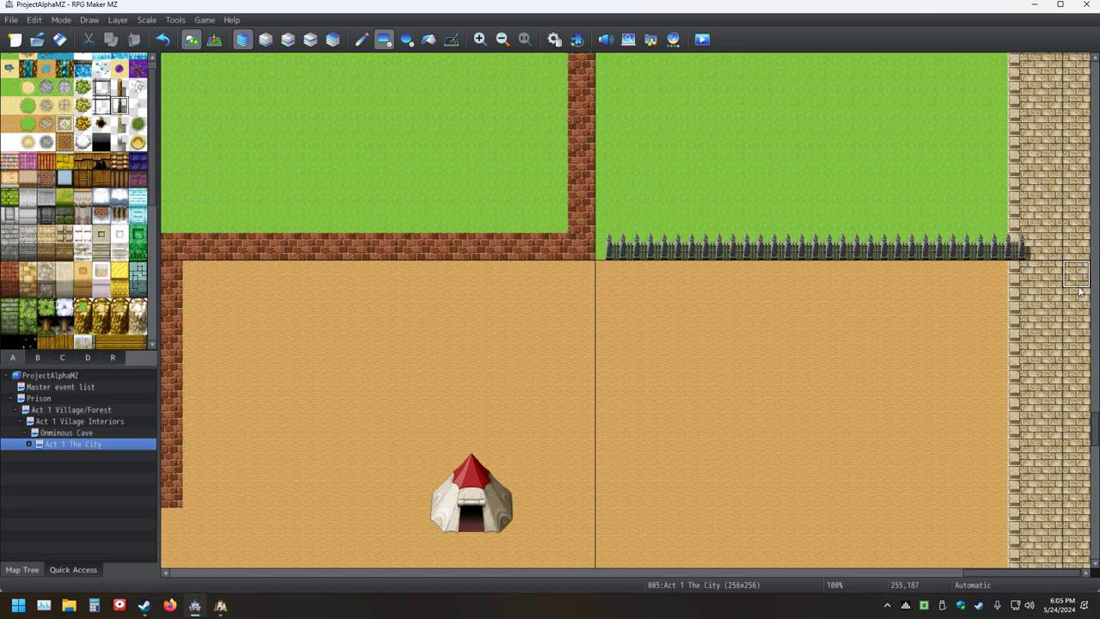
key(ctrl+z)
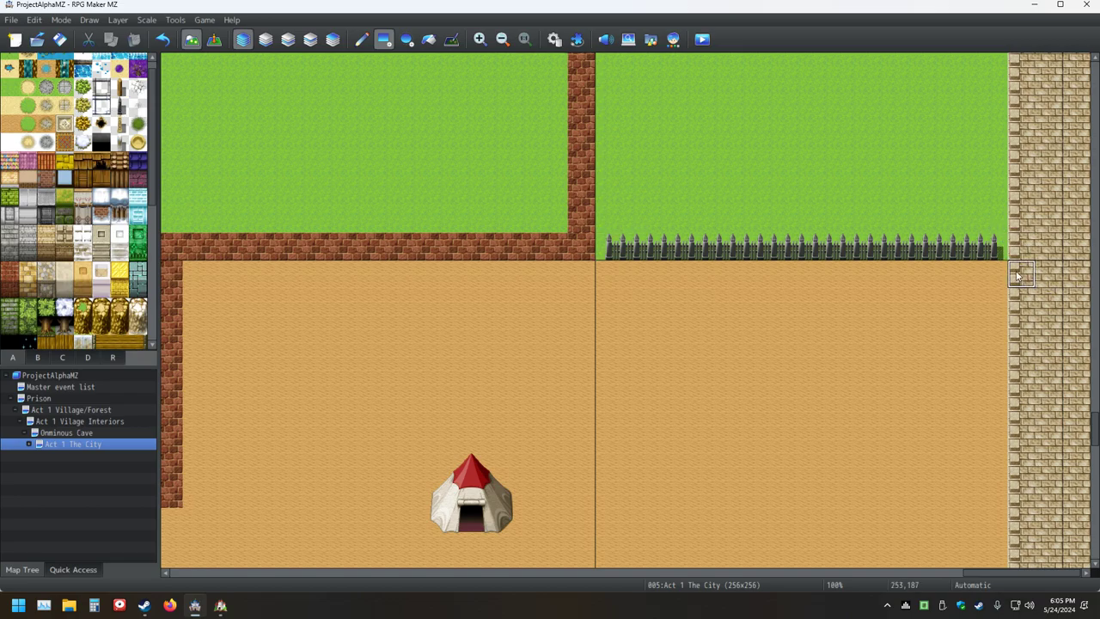
click(168, 46)
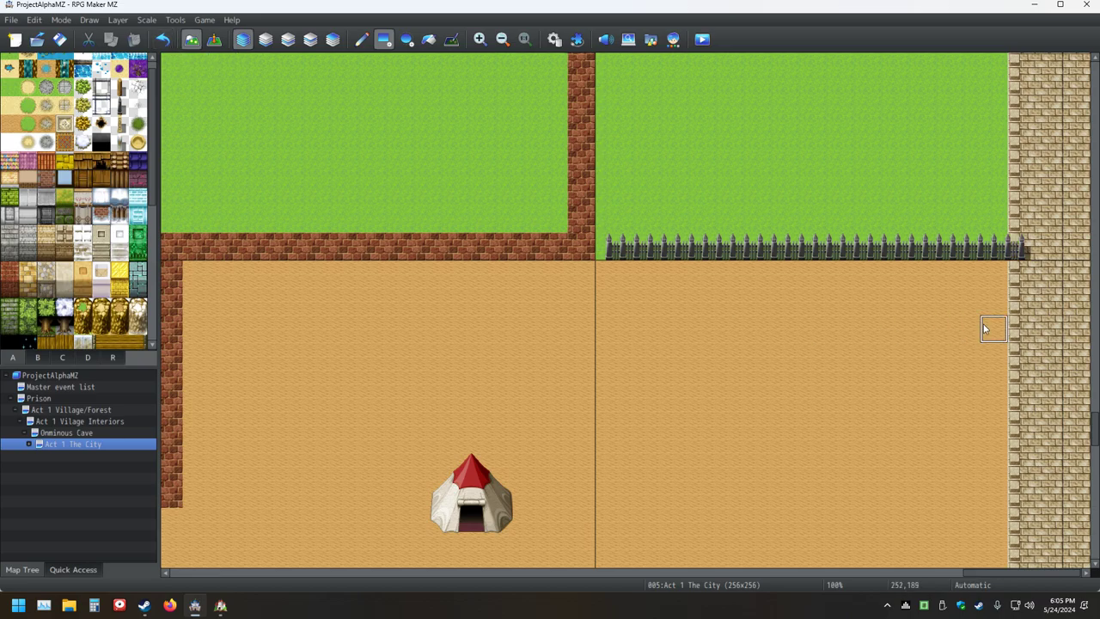
key(ctrl+z)
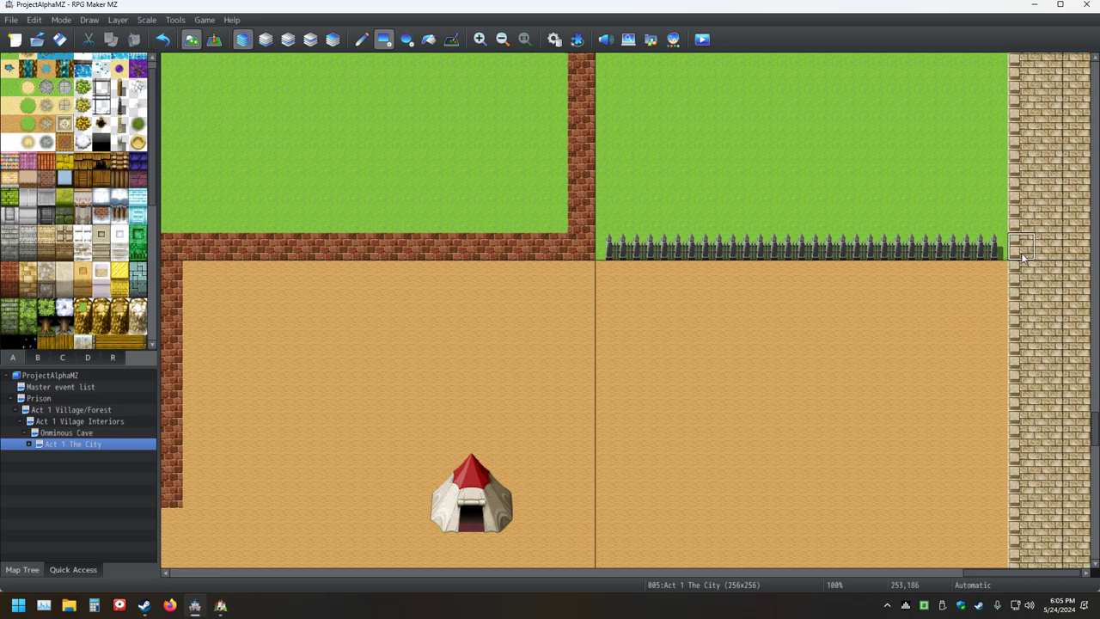
key(ctrl+z)
key(ctrl+z)
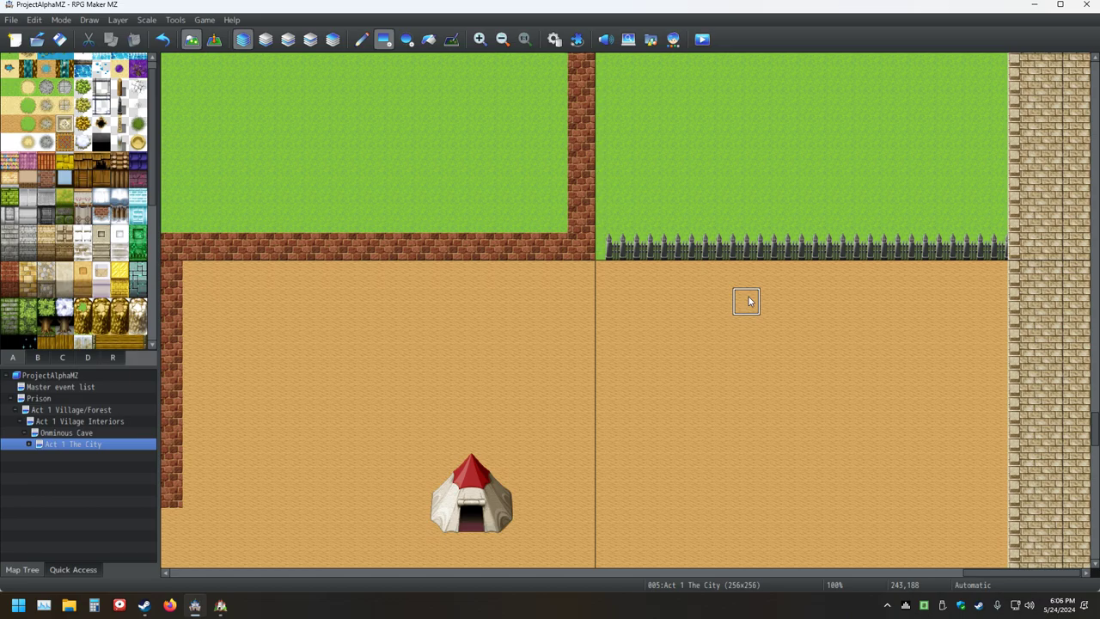
key(ctrl+z)
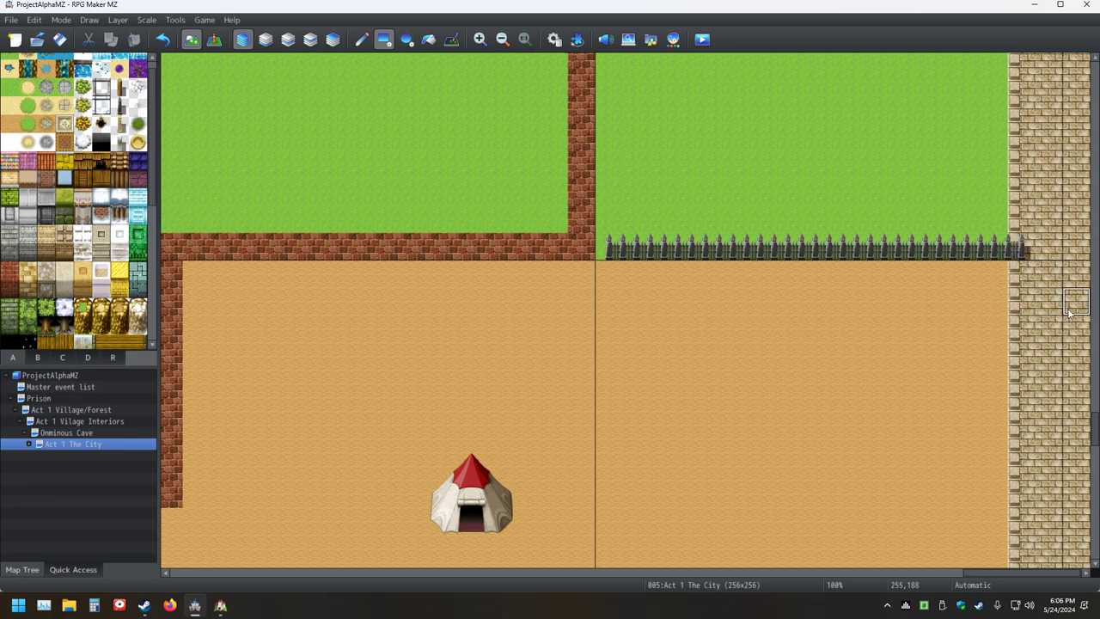
click(1016, 250)
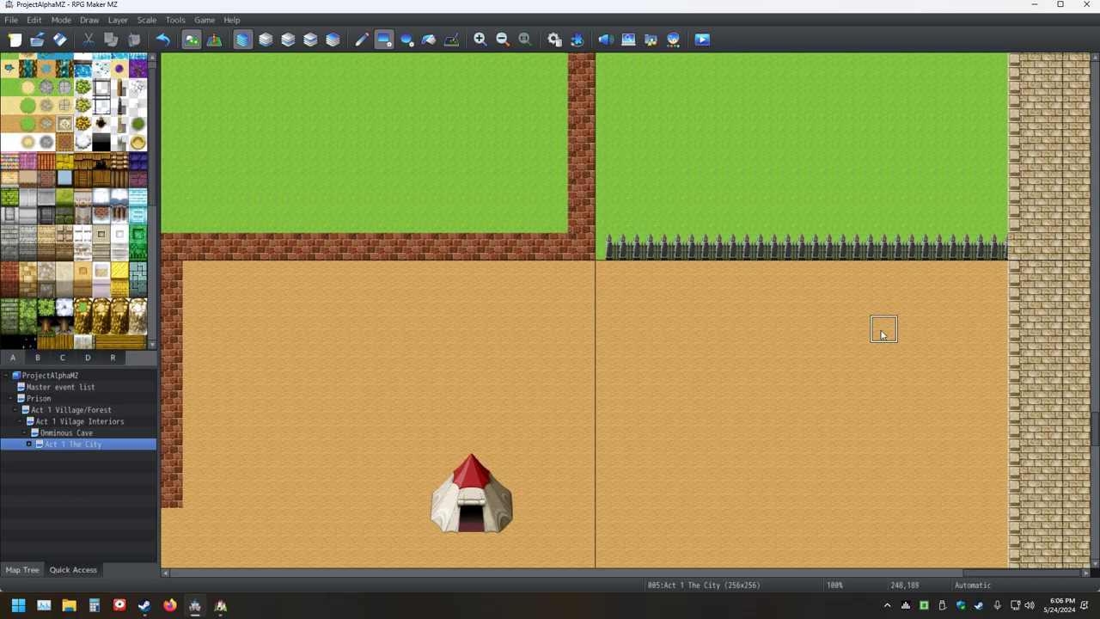
key(ctrl+z)
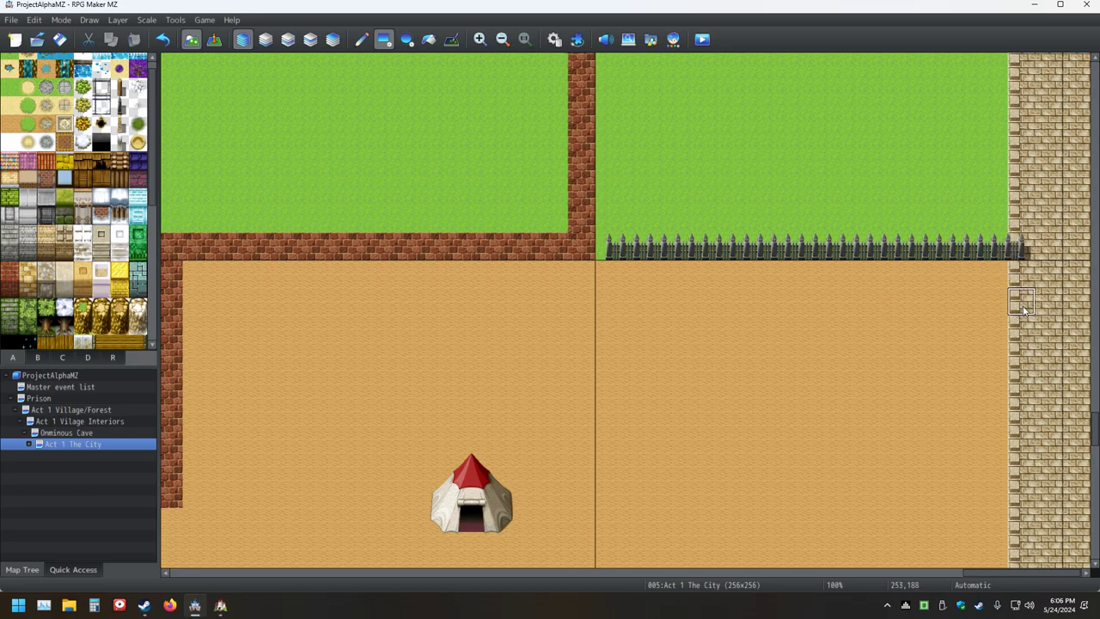
click(1019, 249)
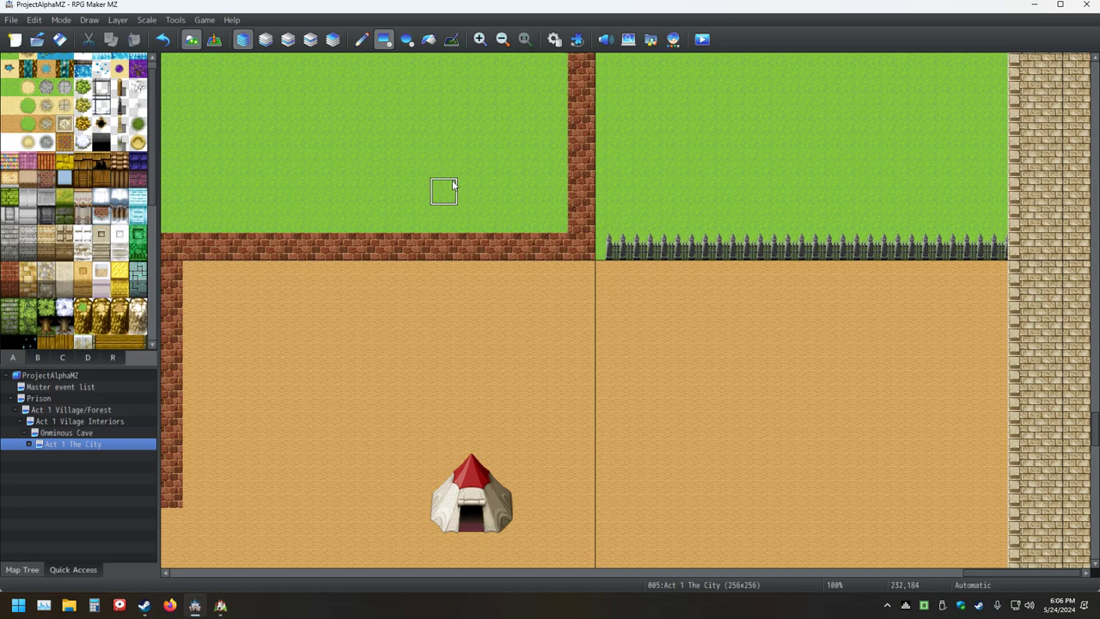
Draw metal fencing along the sand side of the brick wall, following its corners westward from the new eastern fence
ctrl+scroll(515, 284, down, 3)
scroll(932, 234, up, 1)
scroll(933, 234, down, 2)
scroll(932, 234, down, 1)
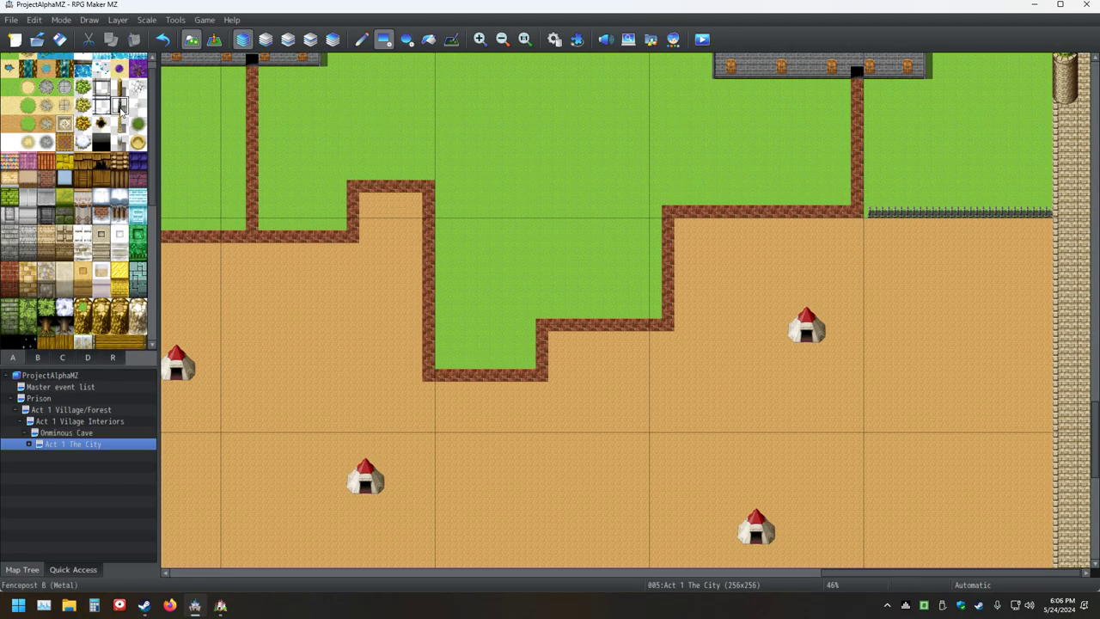
drag(868, 223, 677, 224)
drag(680, 326, 681, 253)
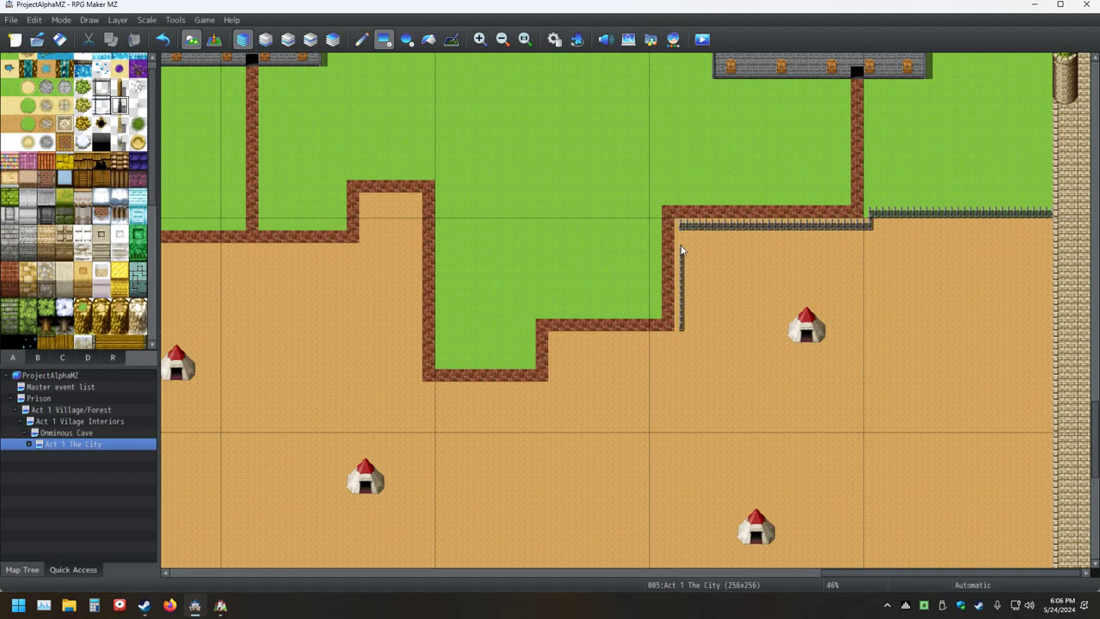
mouse_move(679, 338)
mouse_down()
mouse_move(581, 343)
mouse_move(555, 368)
mouse_move(555, 354)
mouse_move(556, 390)
mouse_move(416, 389)
mouse_up()
mouse_move(419, 346)
mouse_down()
mouse_move(418, 200)
mouse_move(354, 203)
mouse_move(365, 199)
mouse_move(365, 250)
mouse_move(163, 251)
mouse_up()
Close the remaining gap along the brick wall with metal fencing up to the existing western fence, and touch up the vertical run above the corner
middle_drag(224, 282, 185, 287)
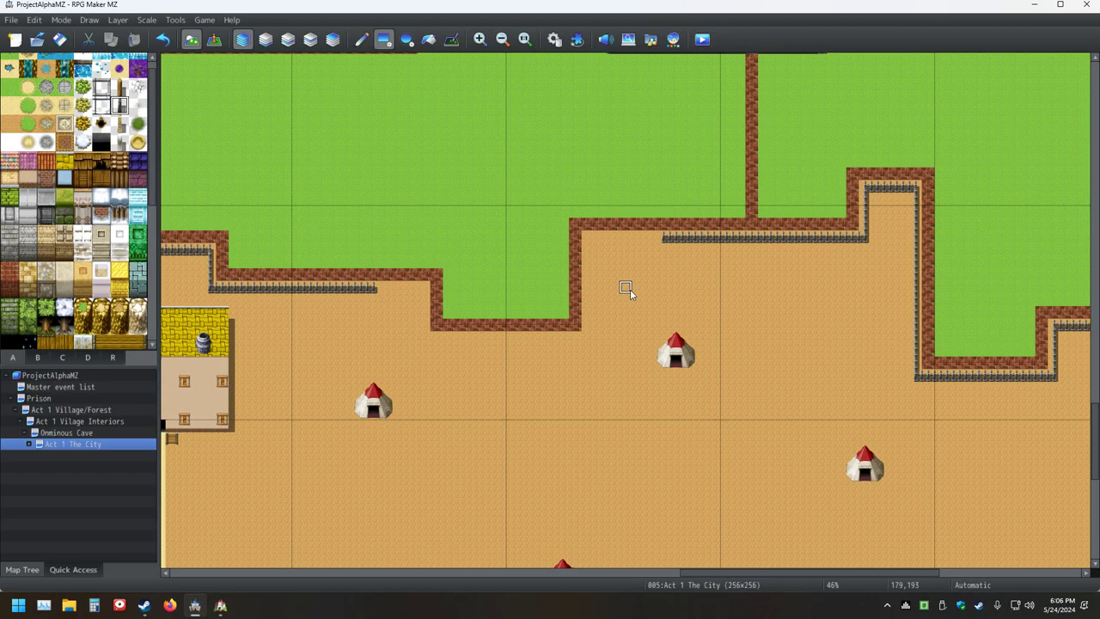
ctrl+scroll(627, 289, up, 3)
mouse_move(681, 206)
mouse_down()
mouse_move(561, 197)
mouse_move(577, 361)
mouse_move(558, 364)
mouse_move(291, 349)
mouse_move(292, 282)
mouse_move(225, 275)
mouse_up()
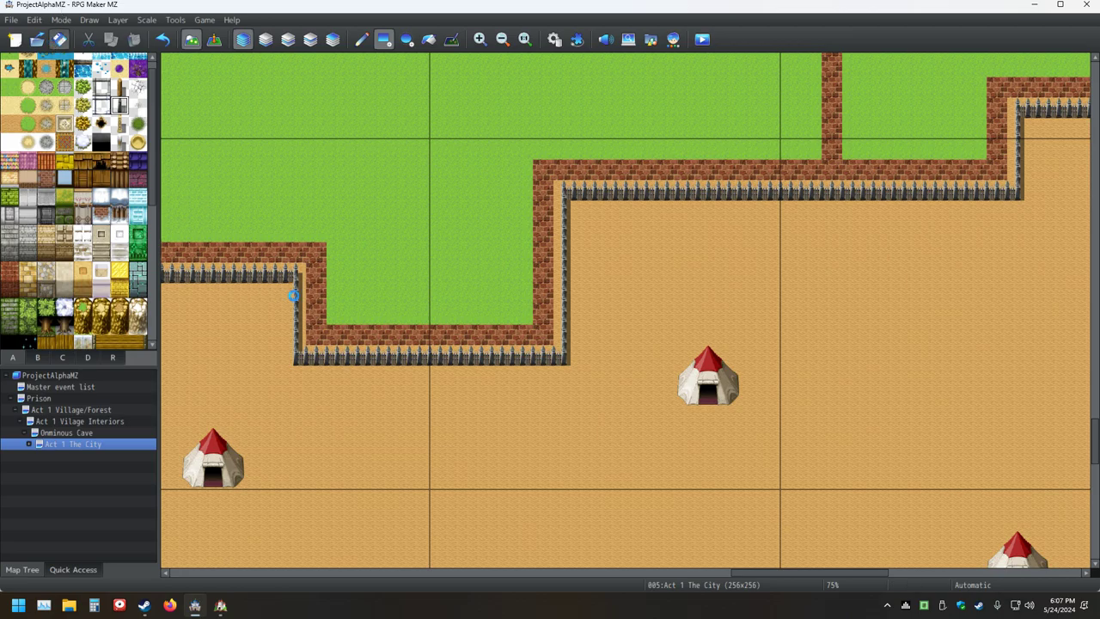
drag(565, 352, 565, 335)
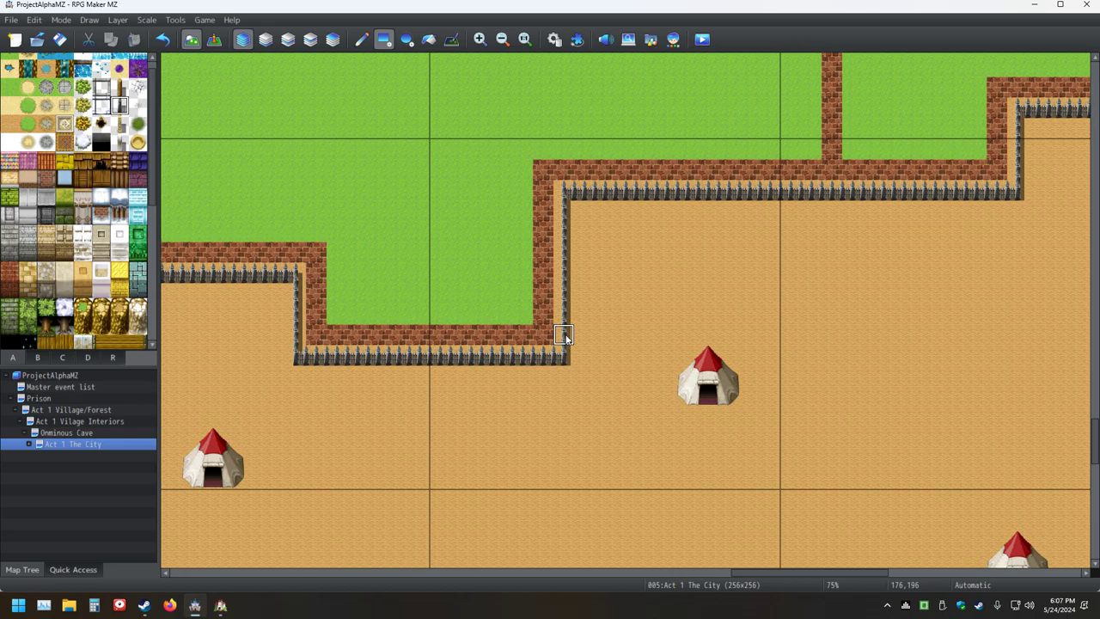
click(564, 334)
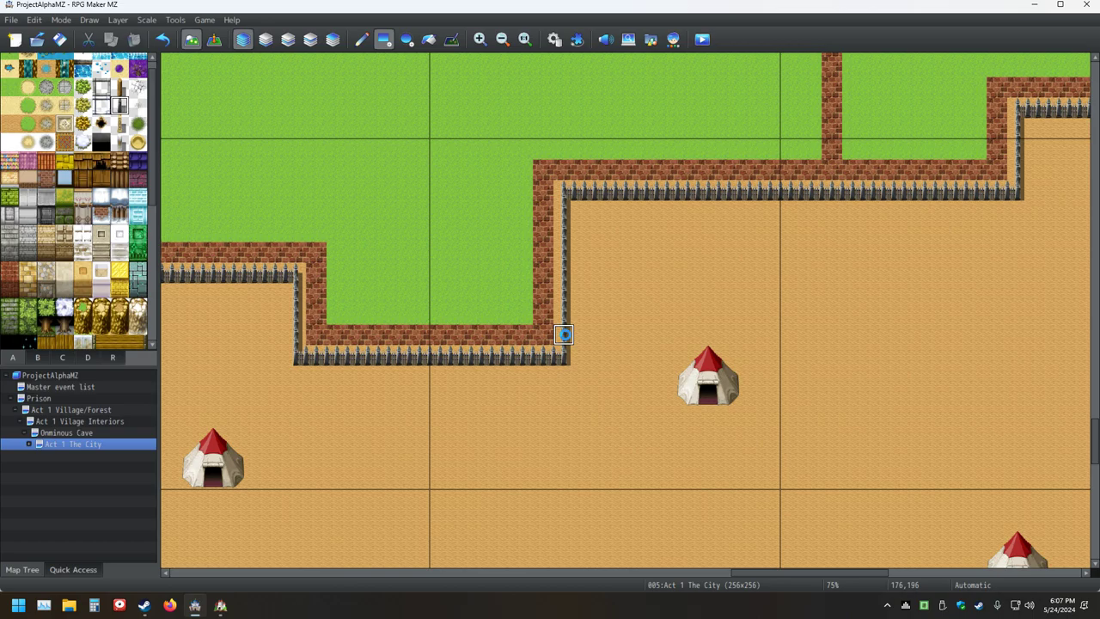